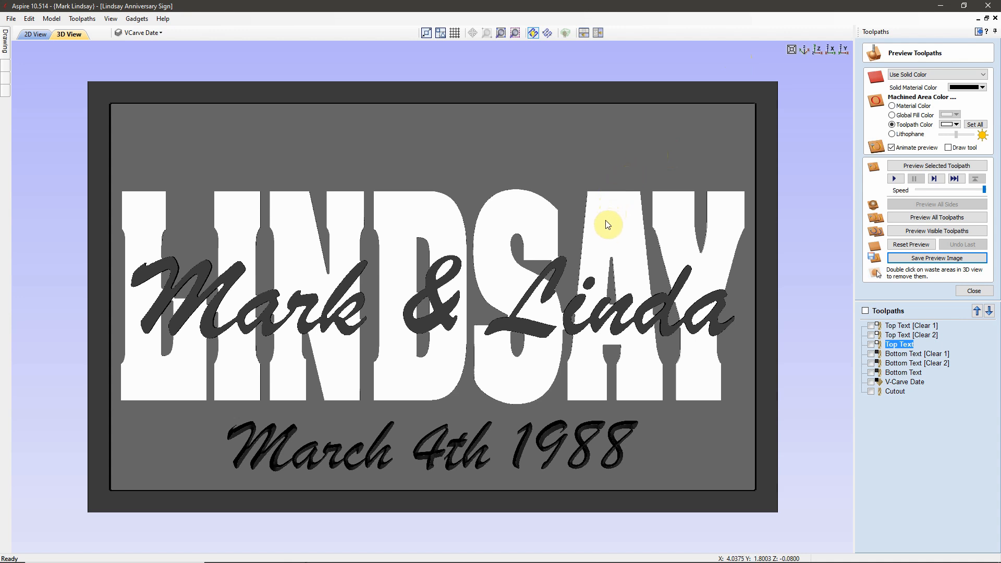
Step: Tilt the finished sign's 3D preview into a perspective view
{"action": "left_click_drag", "start_coordinate": [601, 223], "coordinate": [700, 183]}
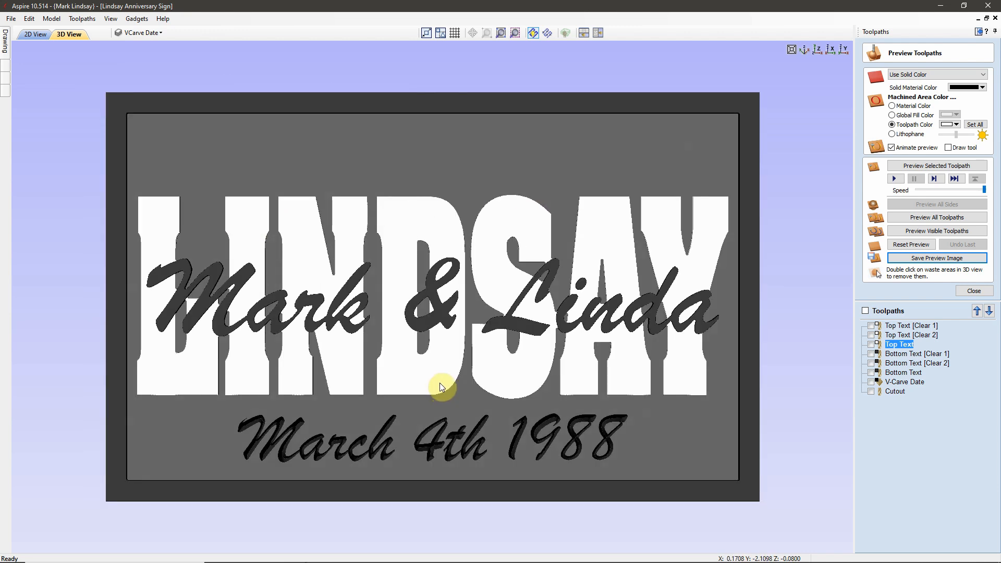
Step: Bring the second Aspire window with the start page to the front
{"action": "mouse_move", "coordinate": [358, 561]}
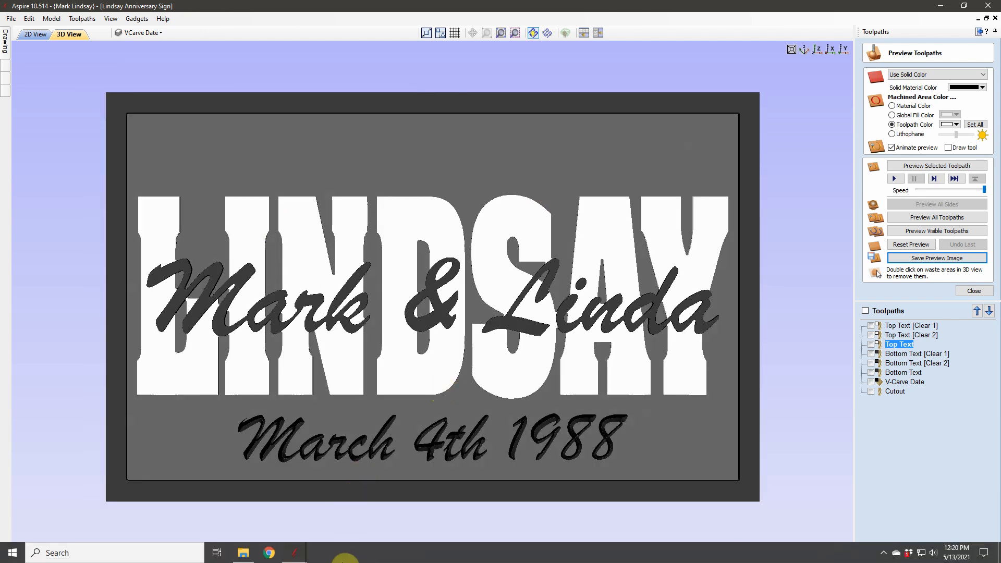
{"action": "mouse_move", "coordinate": [313, 552]}
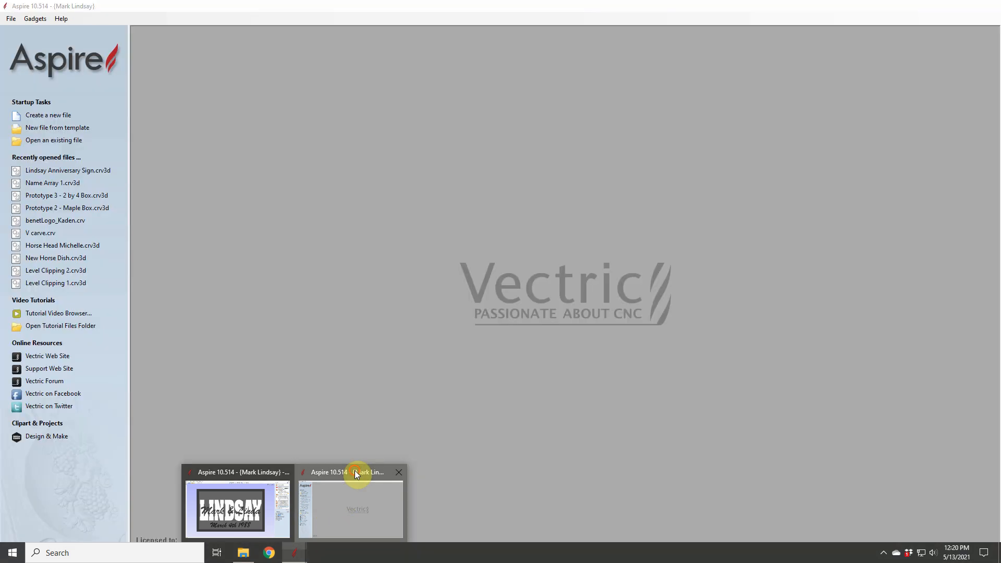
{"action": "left_click", "coordinate": [355, 471]}
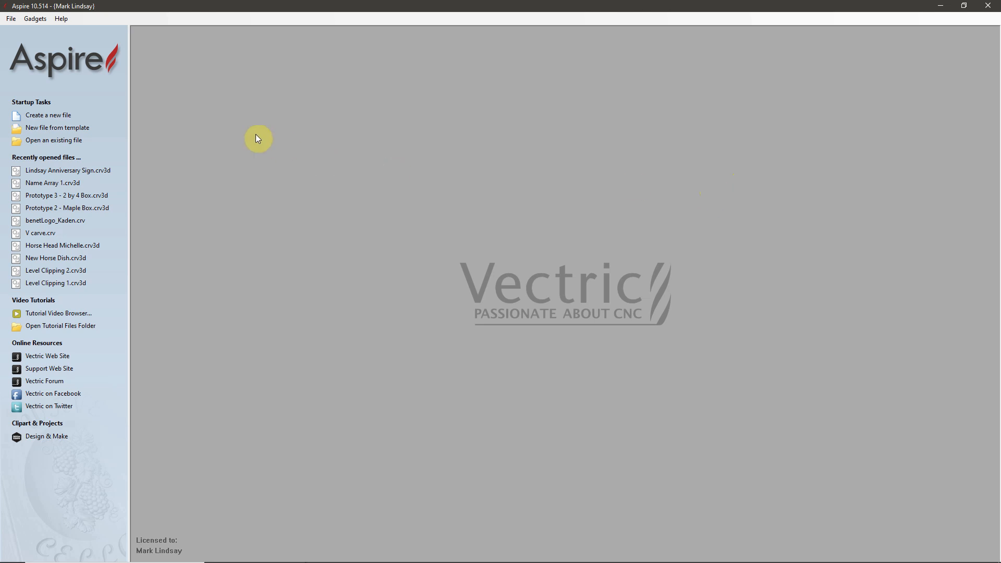
Step: Create a new job 18 inches wide, 11.25 inches high and 0.75 inches thick
{"action": "left_click", "coordinate": [47, 117]}
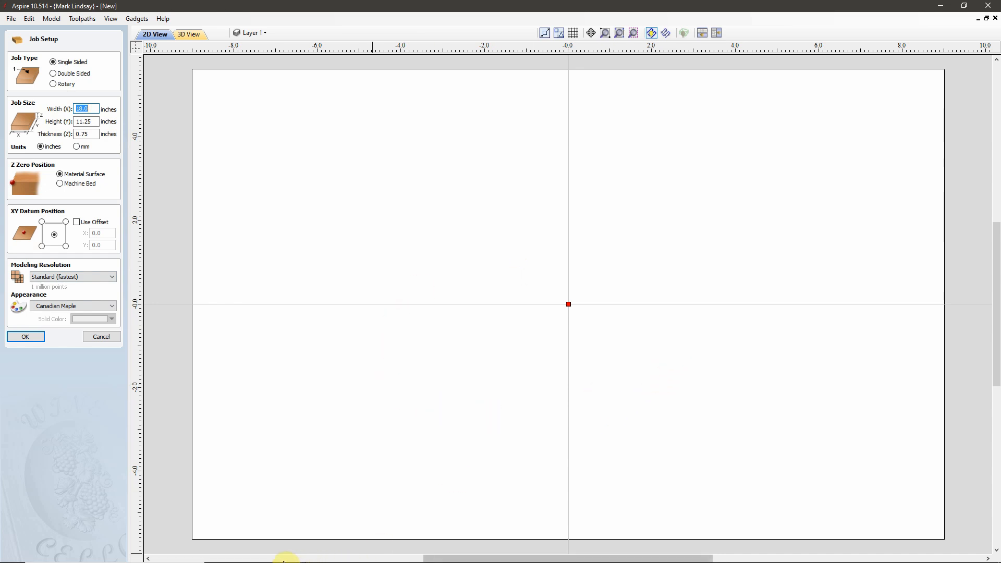
{"action": "mouse_move", "coordinate": [286, 559]}
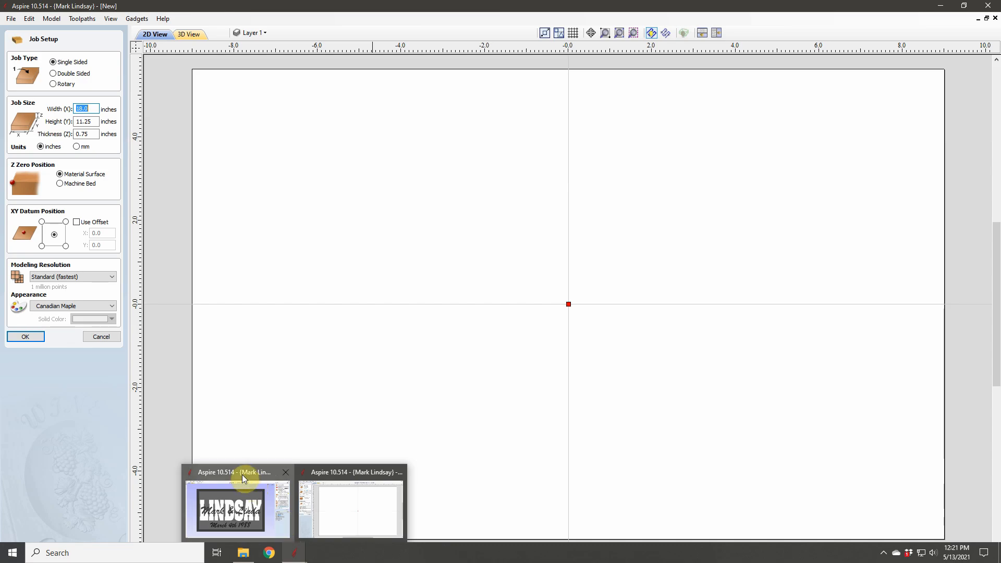
{"action": "mouse_move", "coordinate": [242, 478]}
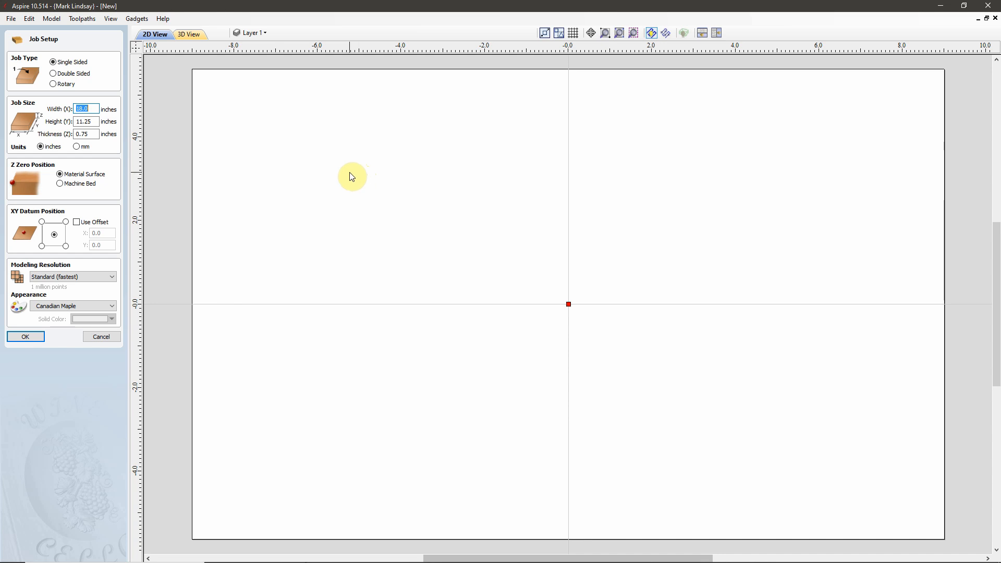
{"action": "left_click", "coordinate": [95, 109]}
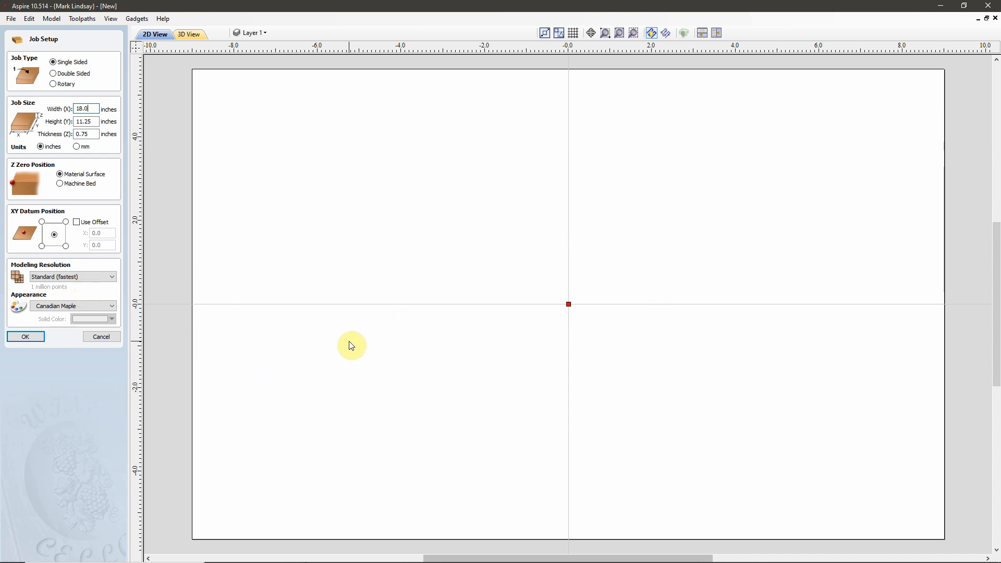
{"action": "left_click", "coordinate": [27, 339]}
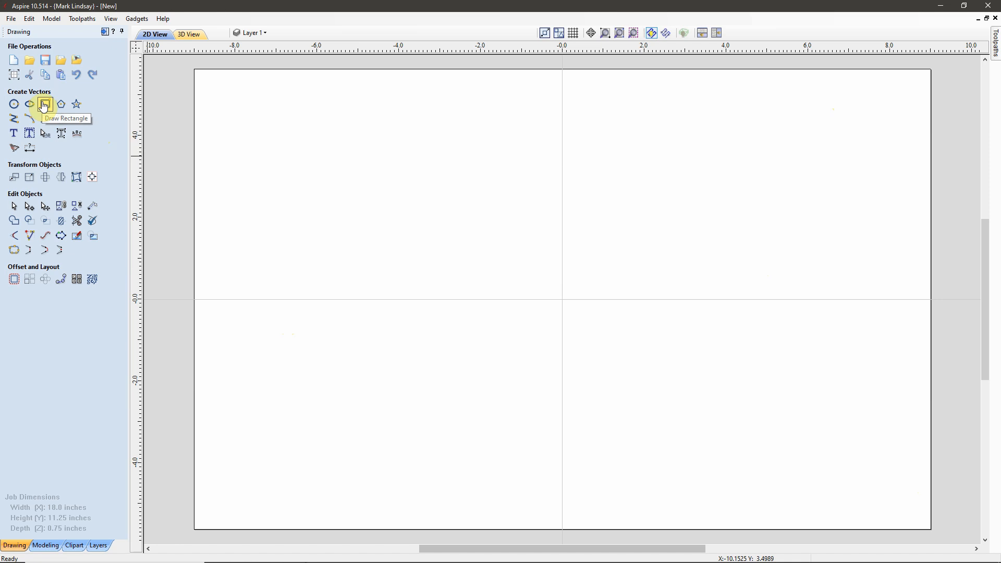
Step: Draw a 16 by 10 inch rectangle anchored at its centre at X 0, Y 0
{"action": "left_click", "coordinate": [44, 105]}
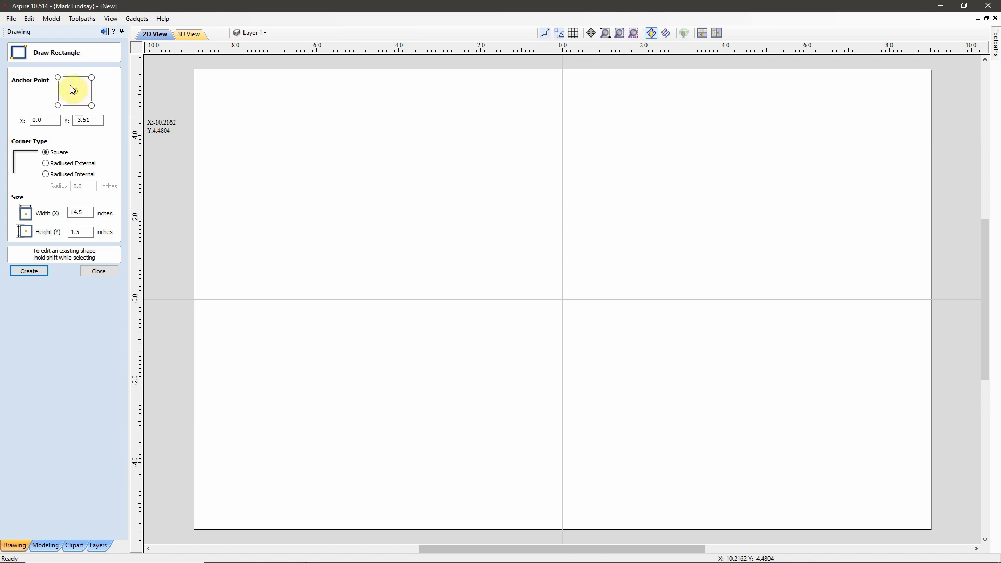
{"action": "left_click_drag", "start_coordinate": [91, 120], "coordinate": [71, 120]}
{"action": "type", "text": "0"}
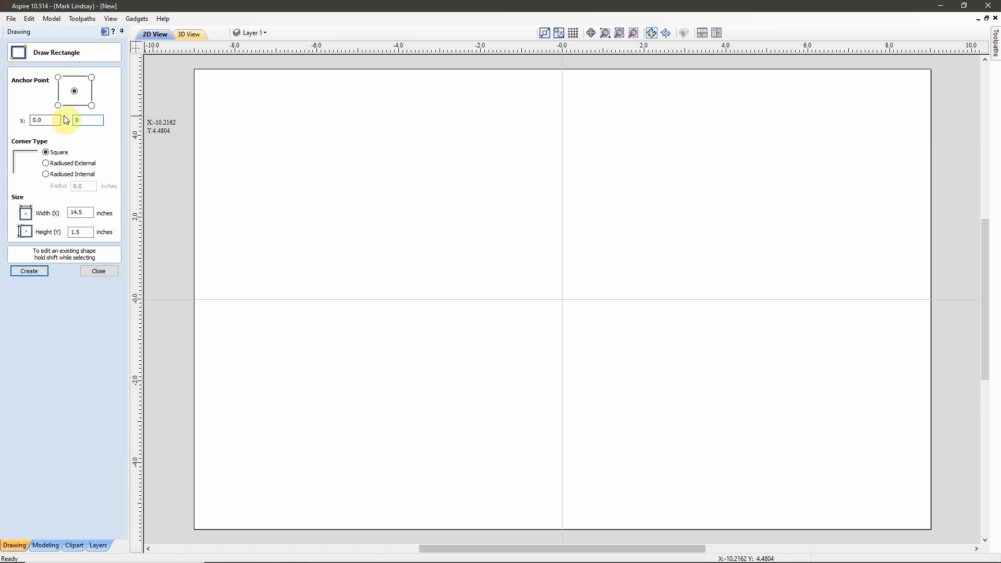
{"action": "double_click", "coordinate": [90, 212]}
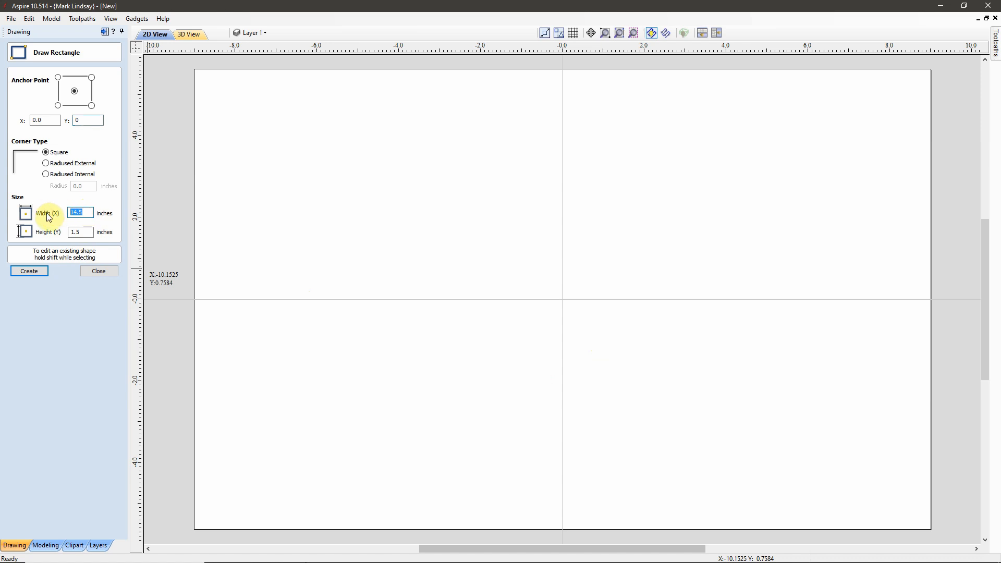
{"action": "type", "text": "16"}
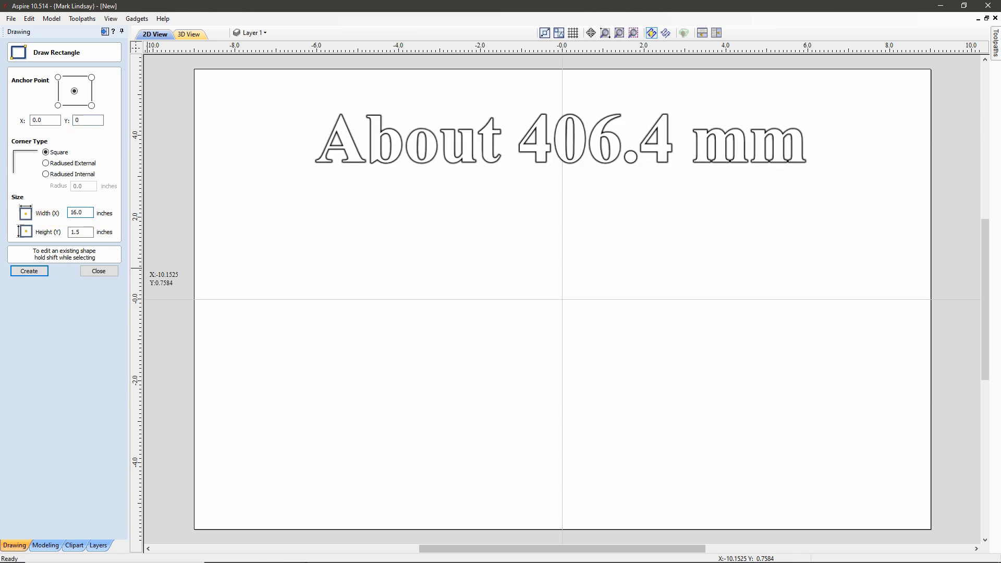
{"action": "double_click", "coordinate": [82, 233]}
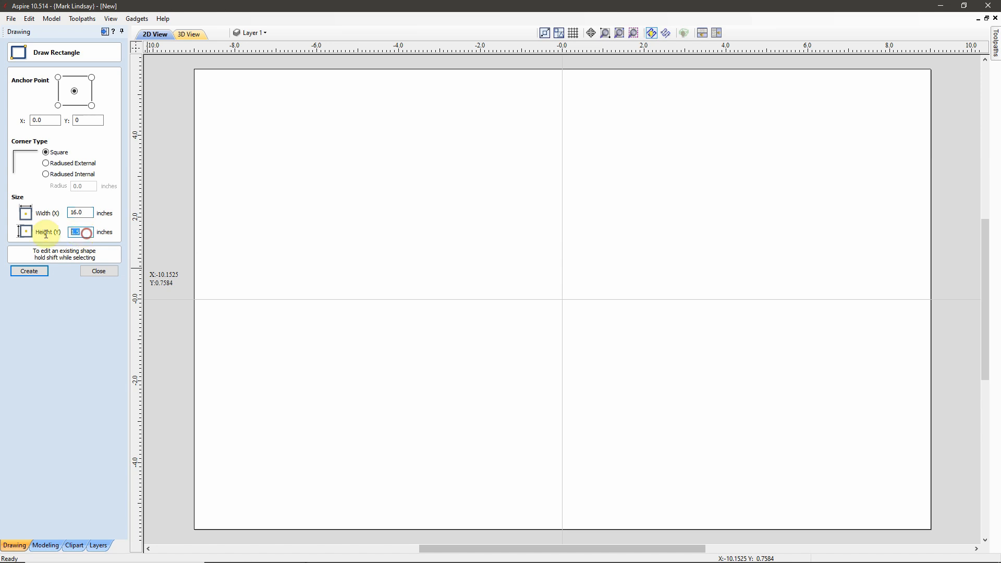
{"action": "type", "text": "10"}
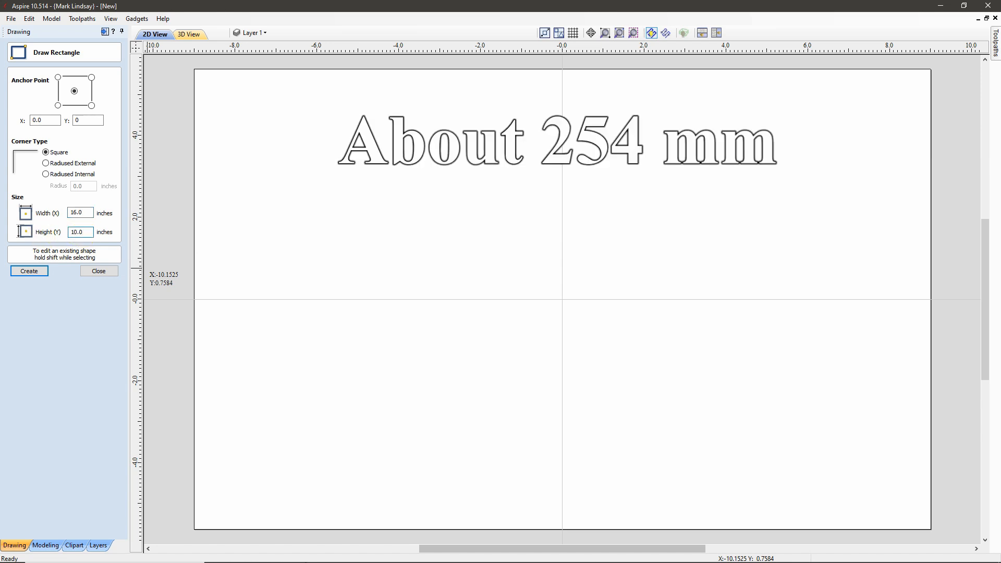
{"action": "left_click", "coordinate": [29, 271]}
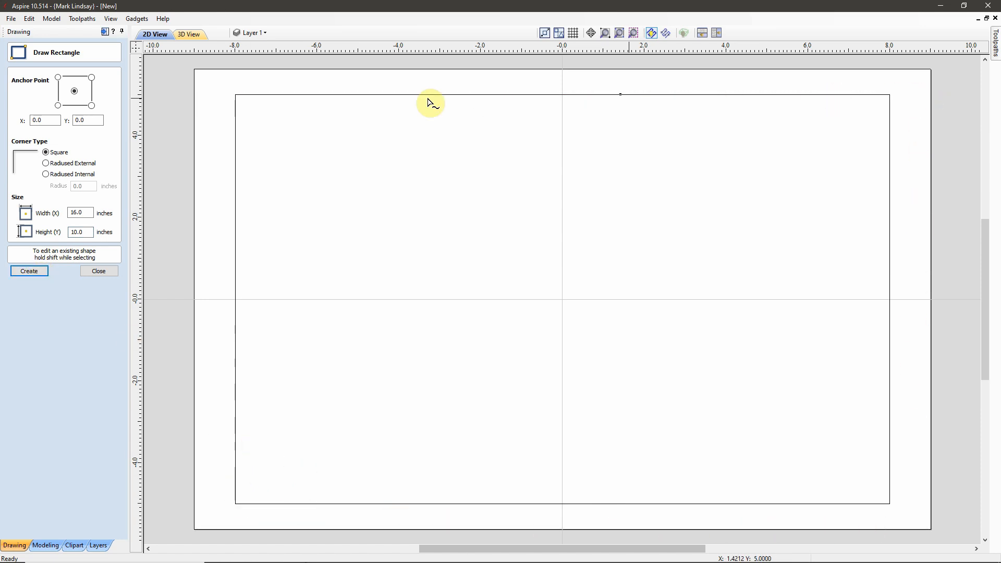
Step: Offset the 16 by 10 rectangle 0.5 inches inwards to form an inner border
{"action": "left_click", "coordinate": [97, 271]}
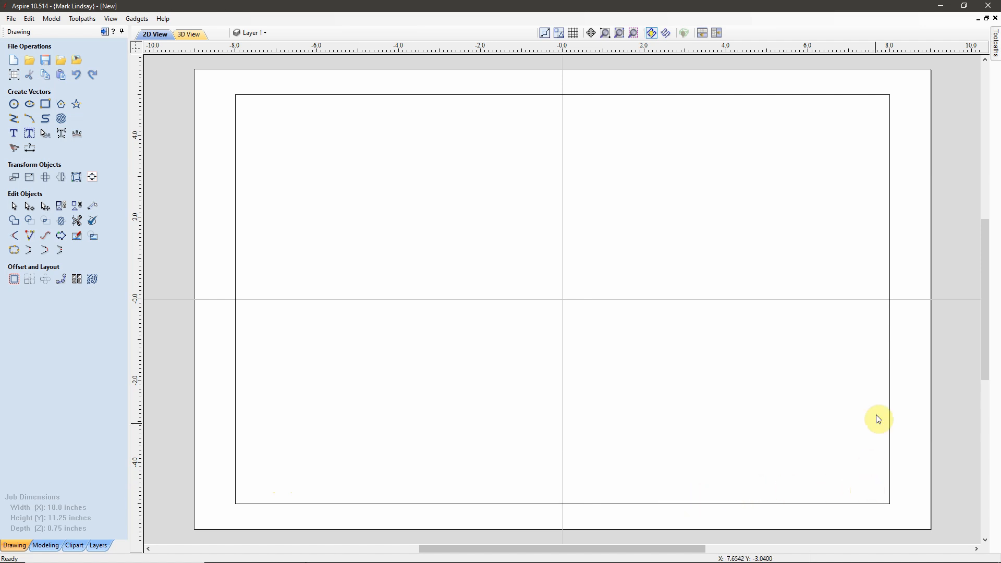
{"action": "left_click", "coordinate": [235, 131]}
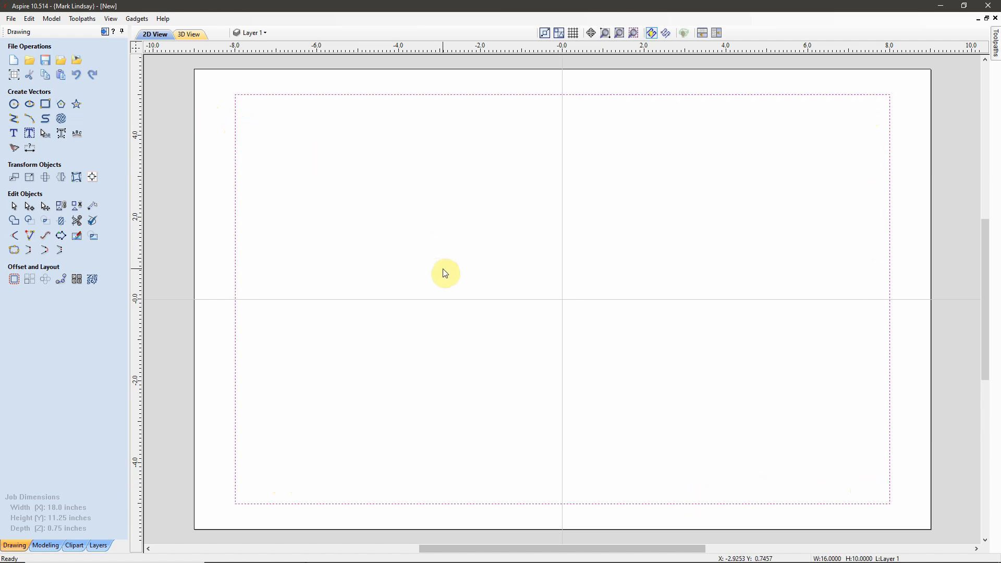
{"action": "left_click", "coordinate": [15, 284]}
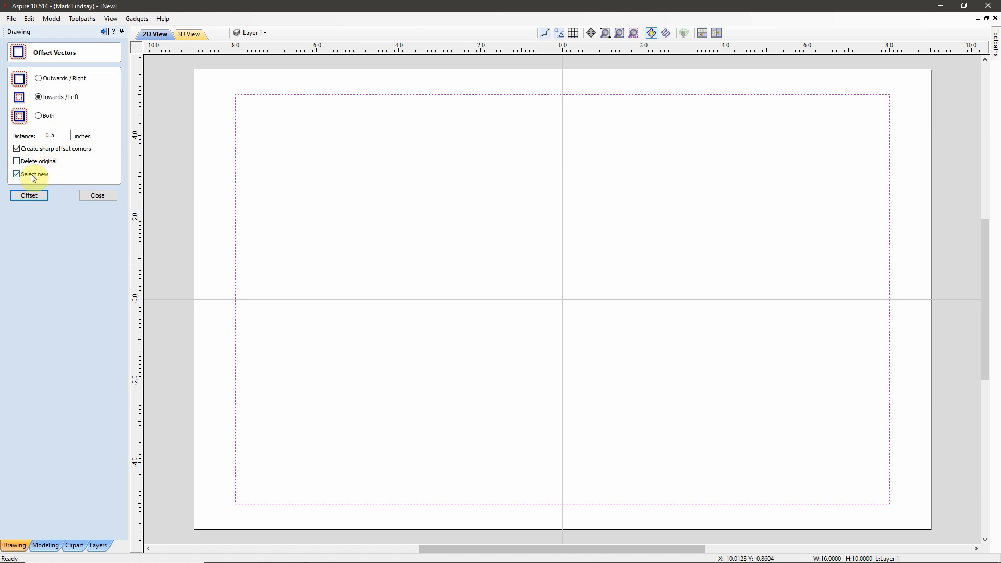
{"action": "left_click", "coordinate": [30, 198]}
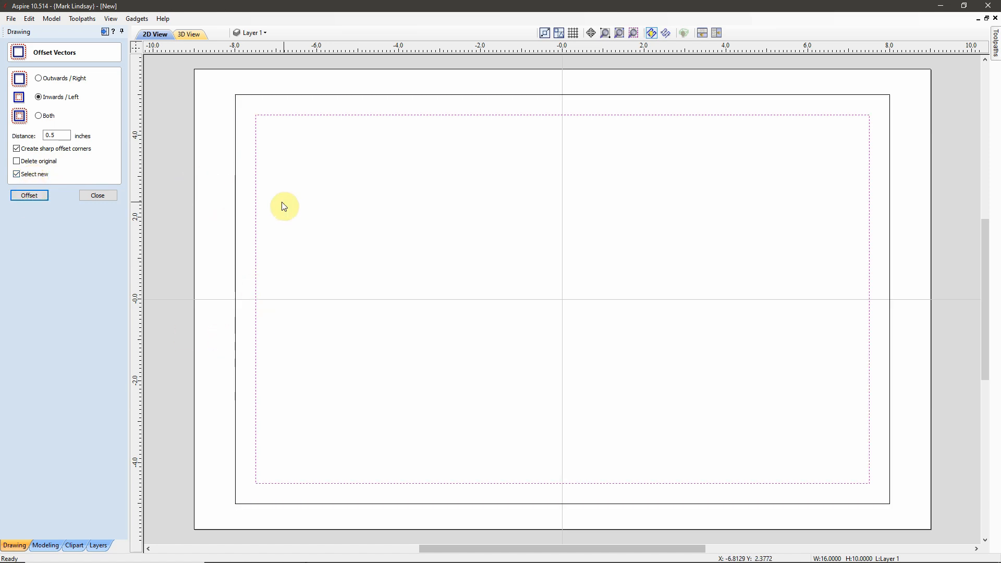
{"action": "left_click", "coordinate": [99, 196]}
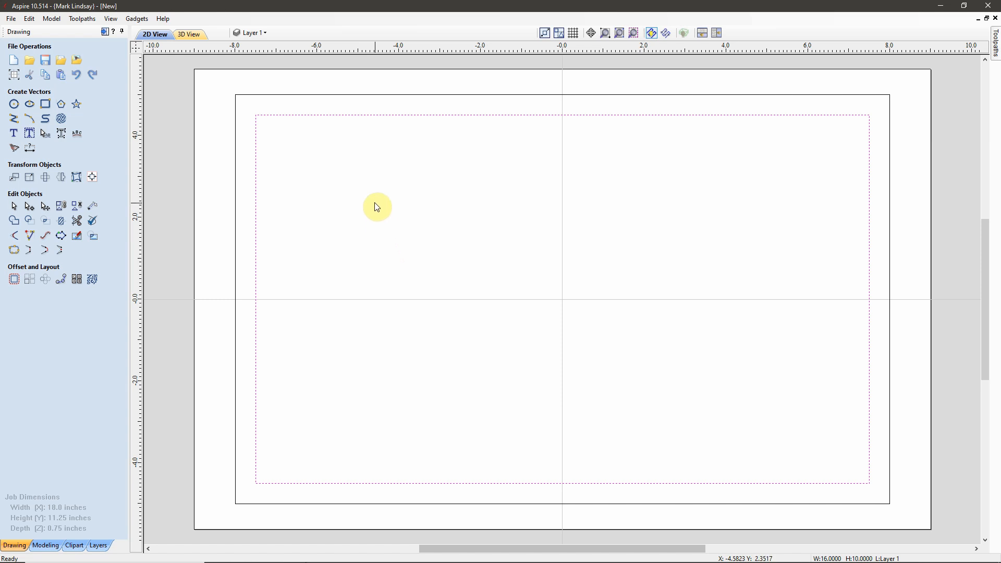
Step: Move the inner offset rectangle onto a new layer named 'Inner Border'
{"action": "left_click", "coordinate": [265, 33]}
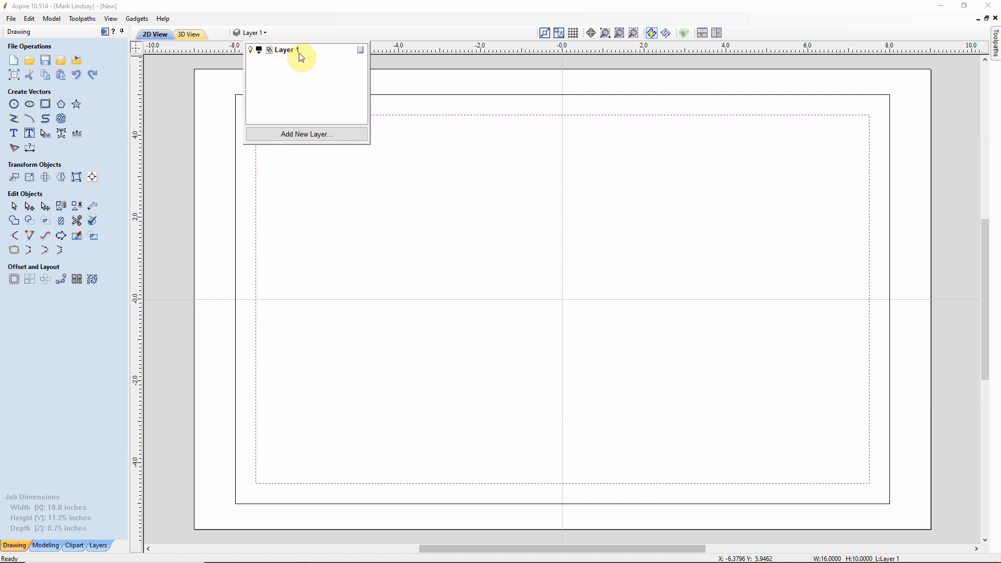
{"action": "left_click", "coordinate": [449, 7]}
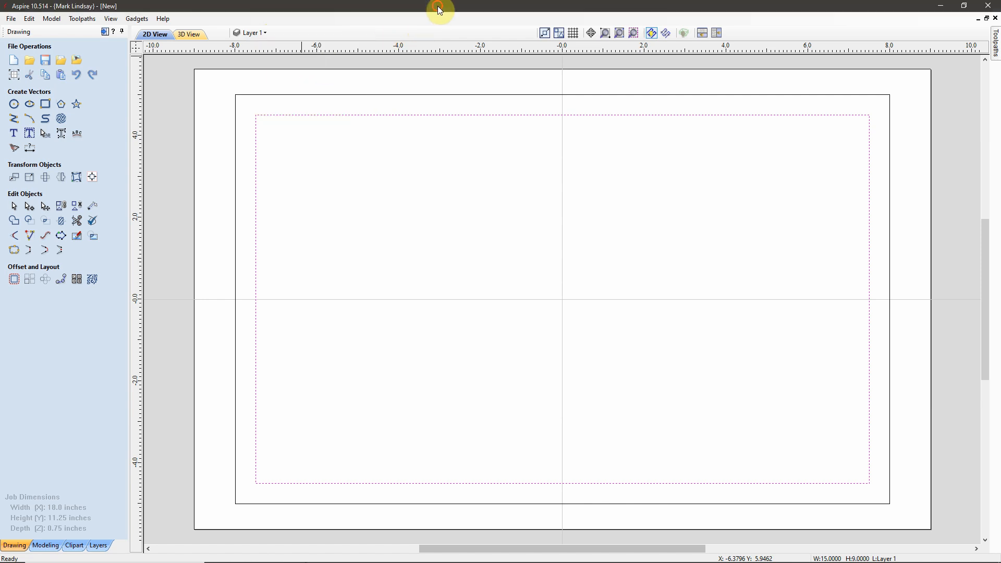
{"action": "right_click", "coordinate": [455, 120]}
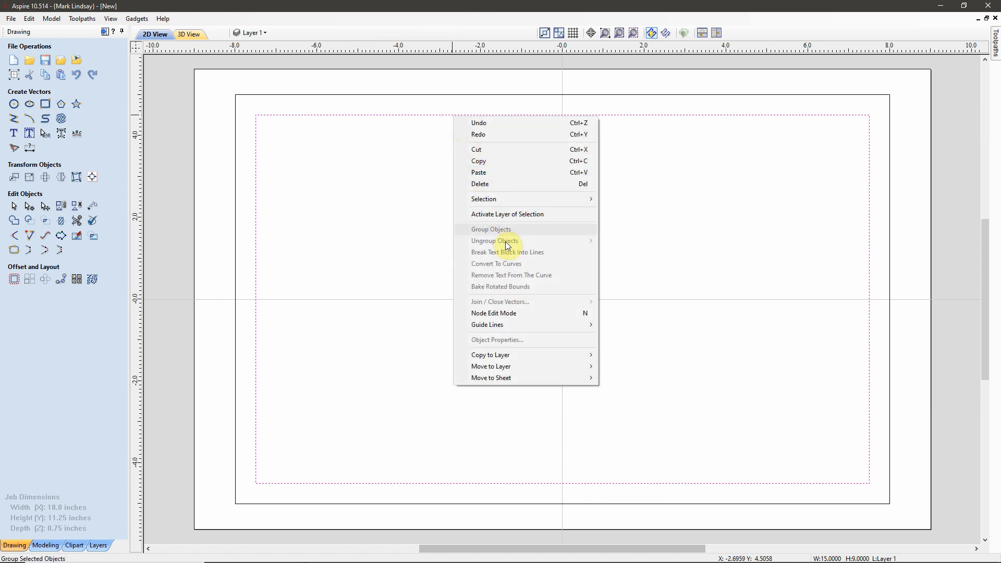
{"action": "mouse_move", "coordinate": [531, 372]}
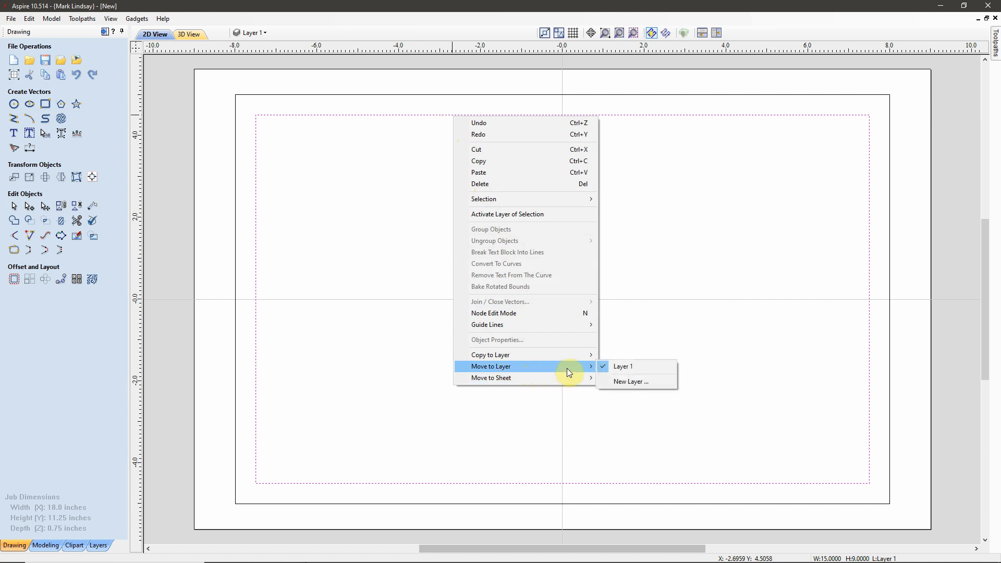
{"action": "left_click", "coordinate": [628, 384]}
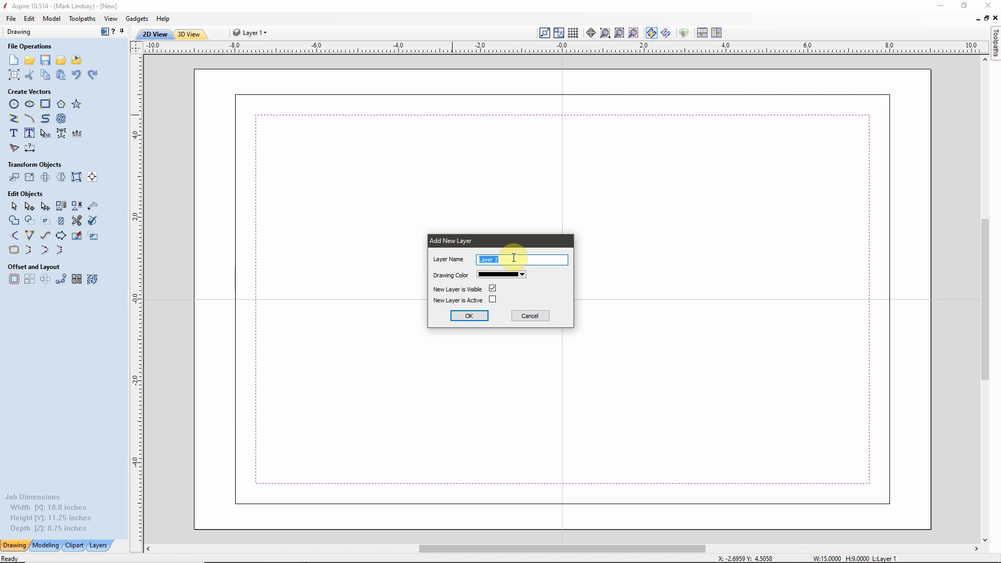
{"action": "type", "text": "Inner"}
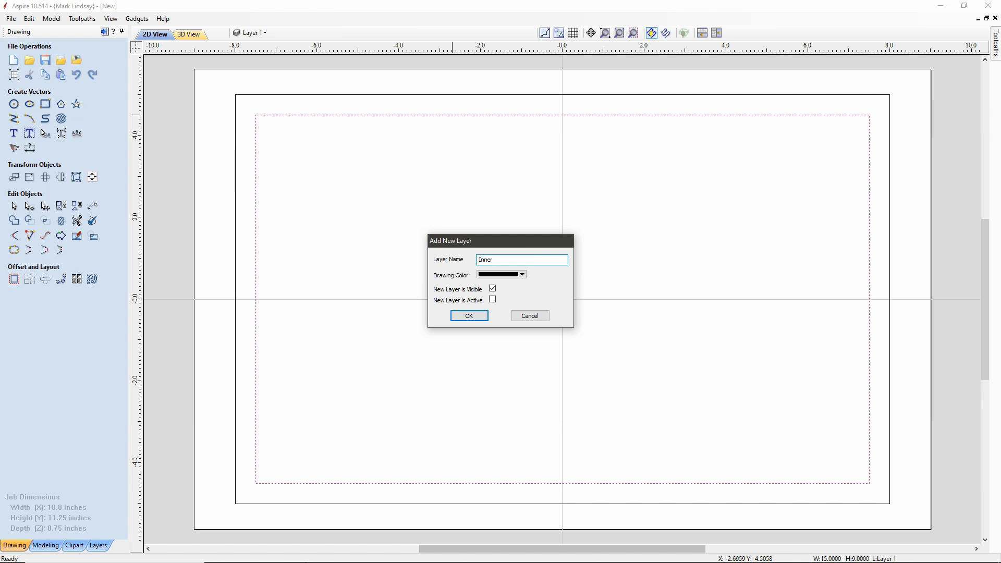
{"action": "type", "text": " Border"}
{"action": "left_click", "coordinate": [471, 317]}
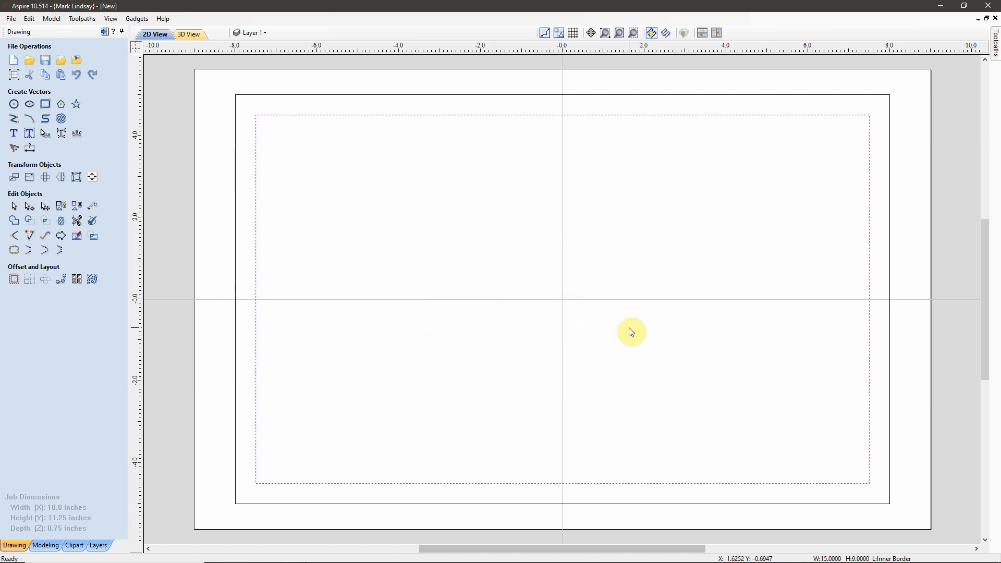
{"action": "left_click", "coordinate": [503, 229]}
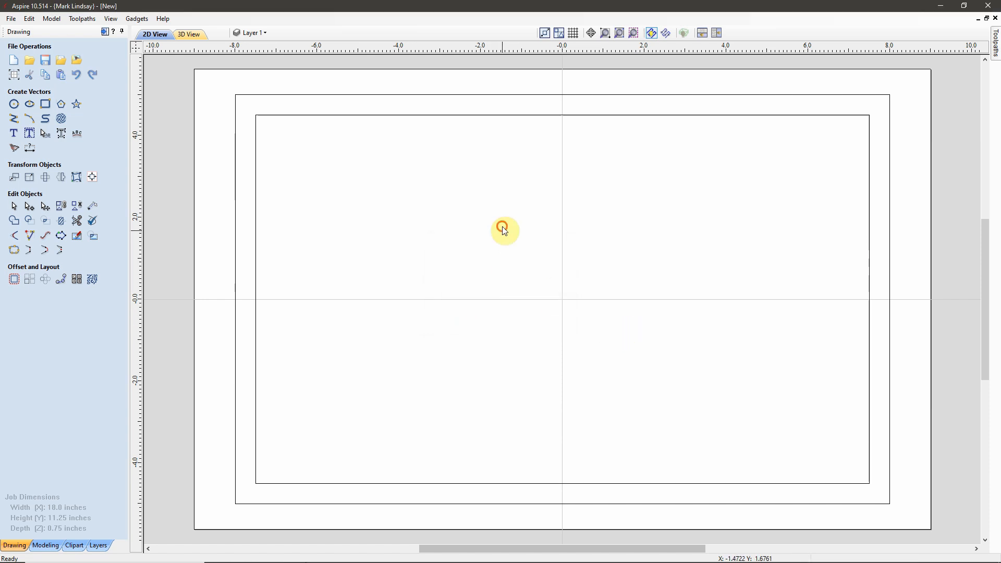
{"action": "left_click", "coordinate": [268, 32]}
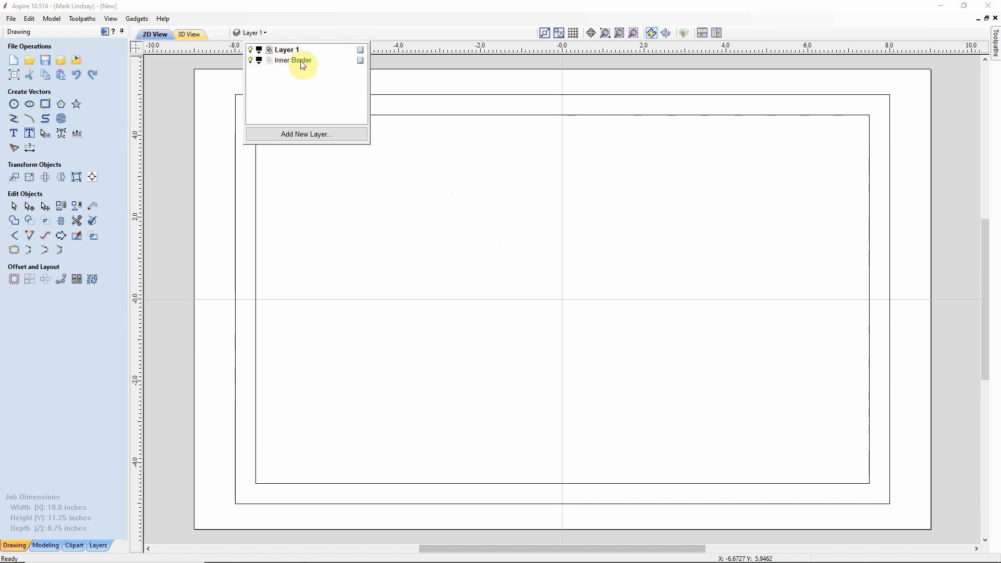
Step: Rename Layer 1 to 'Outer Border' in the layer list
{"action": "left_click", "coordinate": [252, 62]}
{"action": "left_click", "coordinate": [251, 62]}
{"action": "double_click", "coordinate": [291, 51]}
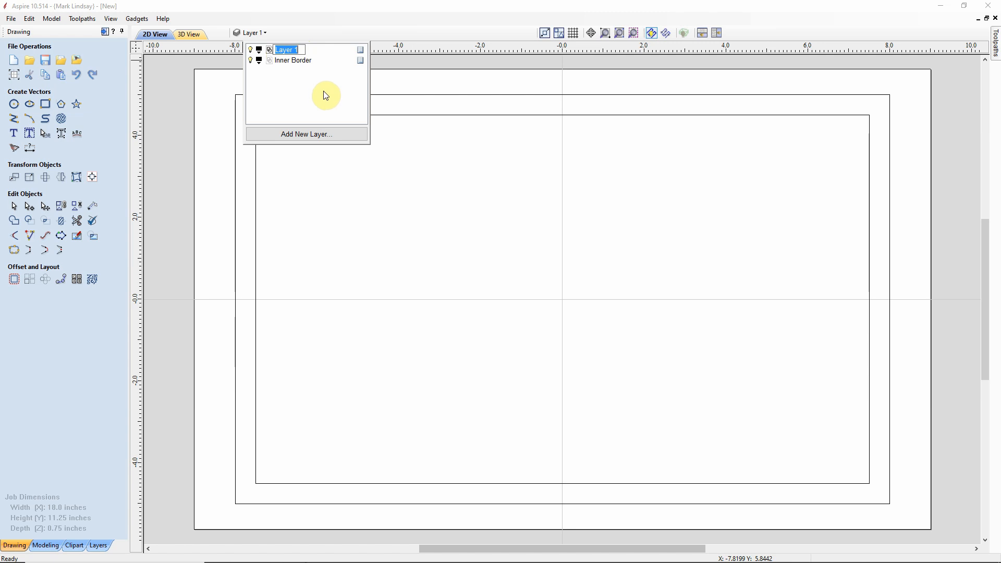
{"action": "type", "text": "Outer Border"}
{"action": "left_click", "coordinate": [608, 239]}
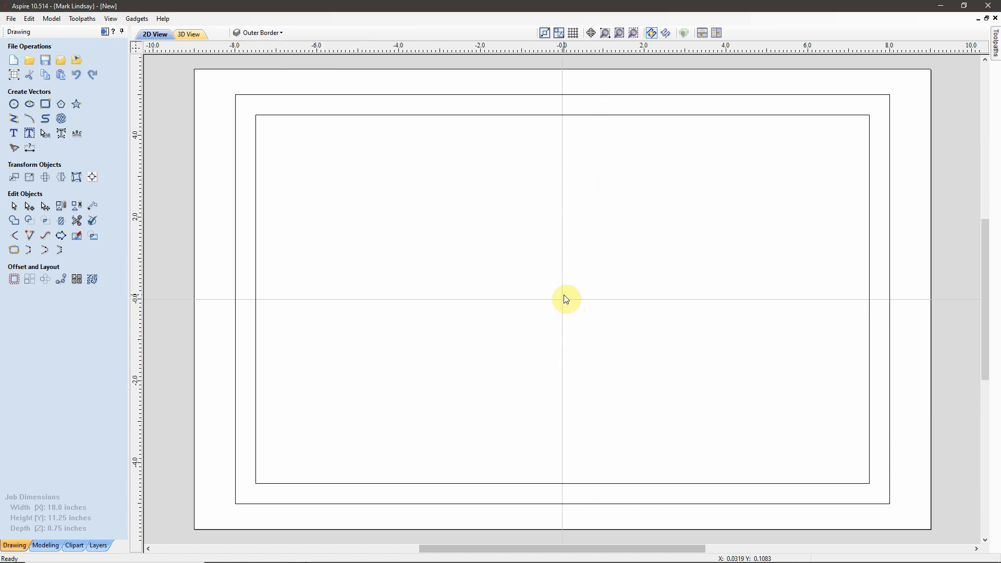
Step: Add a new layer named 'First Names' and make it the active layer
{"action": "left_click", "coordinate": [284, 34]}
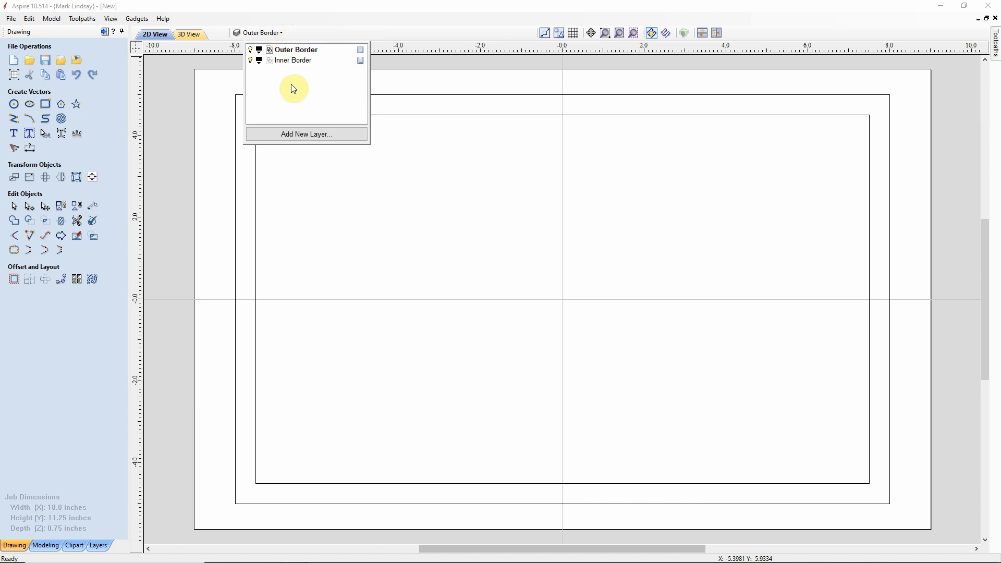
{"action": "left_click", "coordinate": [307, 135]}
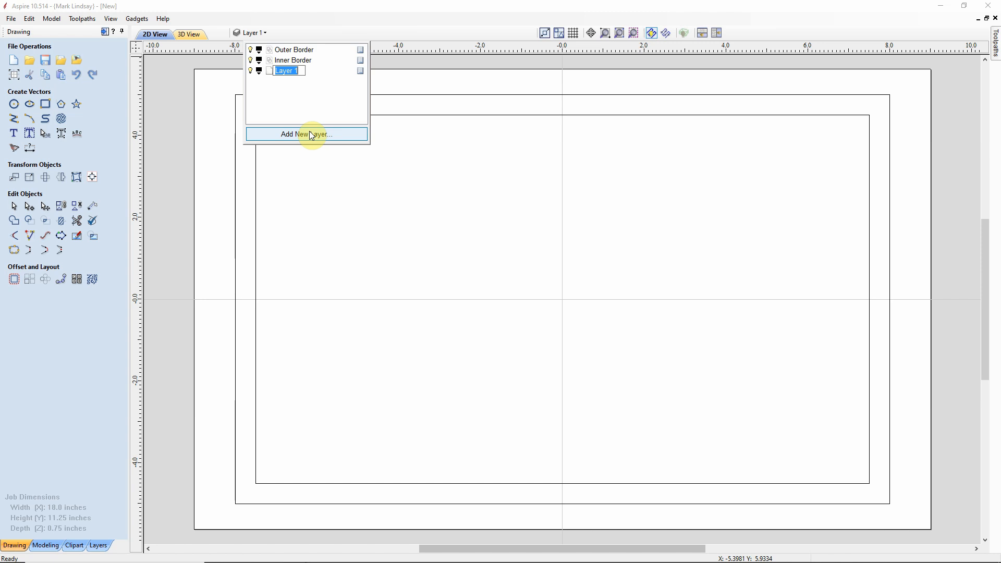
{"action": "type", "text": "First Names"}
{"action": "key", "text": "Return"}
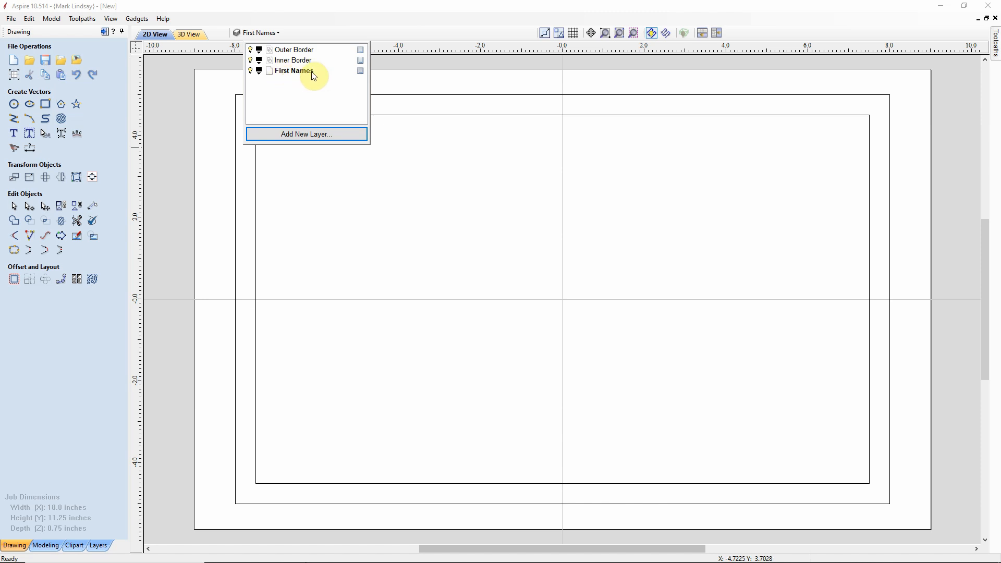
{"action": "left_click", "coordinate": [551, 300]}
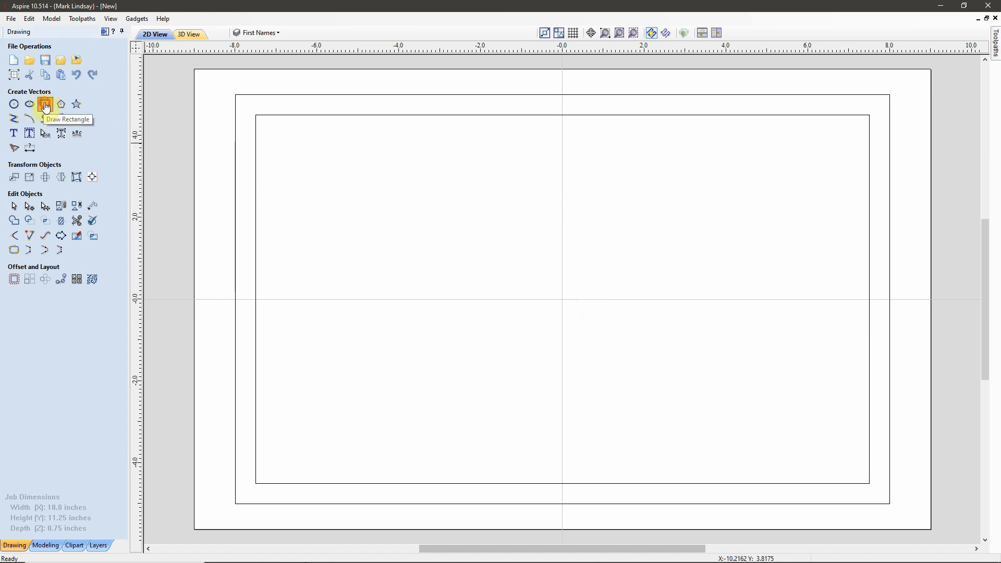
Step: Draw a rectangle centred on the origin, sized 14 wide by 2.5 inches high
{"action": "left_click", "coordinate": [45, 104]}
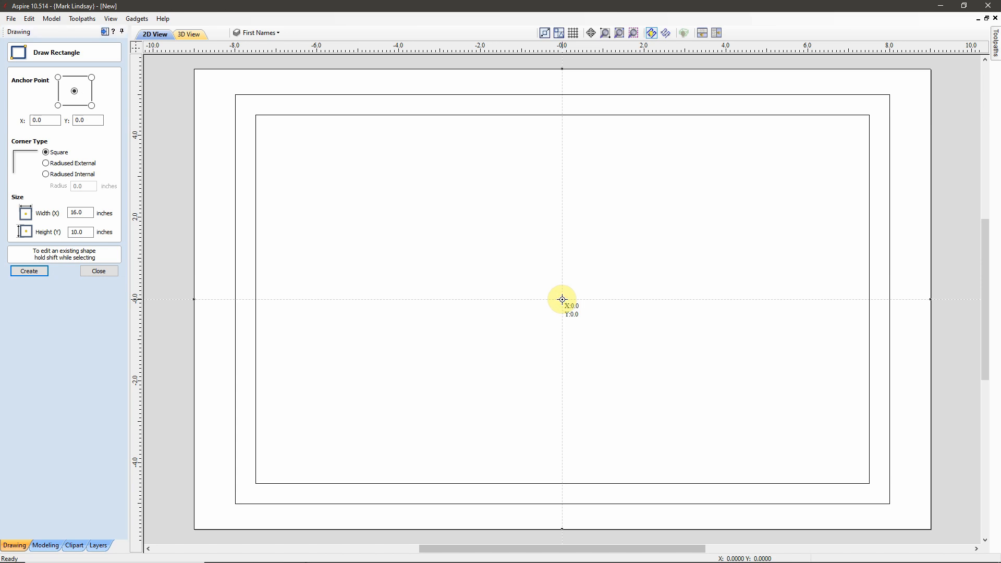
{"action": "left_click_drag", "start_coordinate": [563, 299], "coordinate": [841, 348], "text": "alt"}
{"action": "left_click_drag", "start_coordinate": [854, 348], "coordinate": [850, 348]}
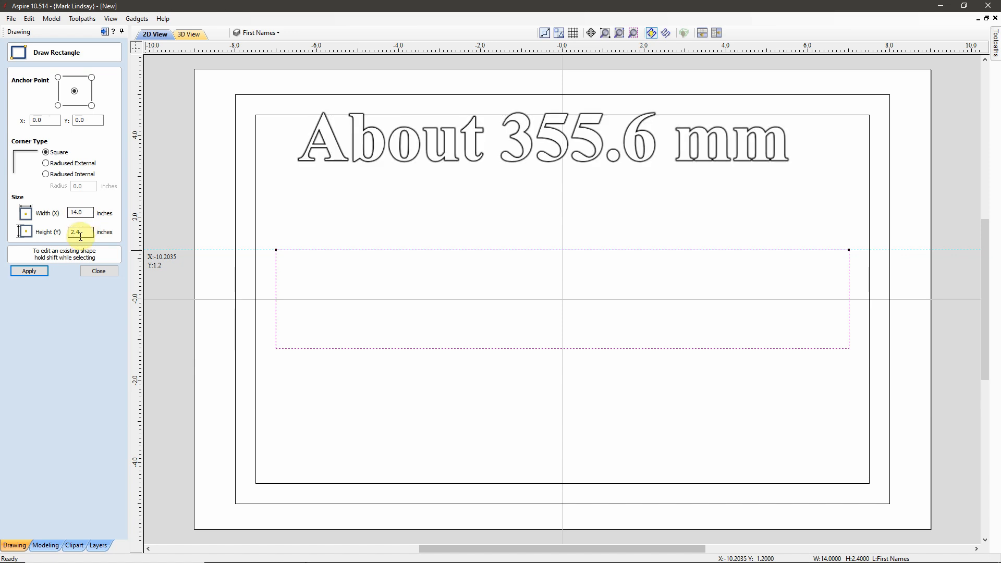
{"action": "left_click_drag", "start_coordinate": [76, 231], "coordinate": [89, 232]}
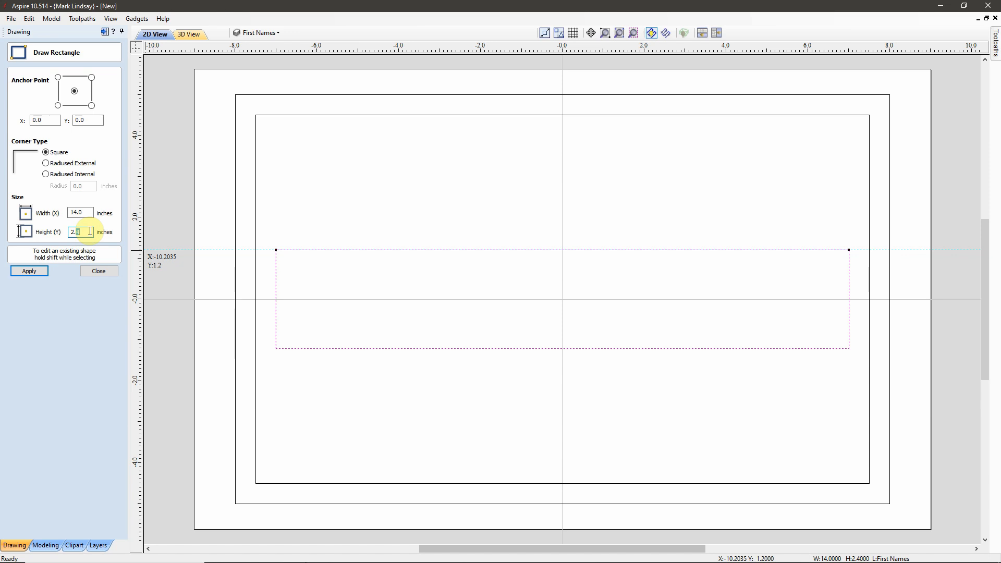
{"action": "type", "text": "5"}
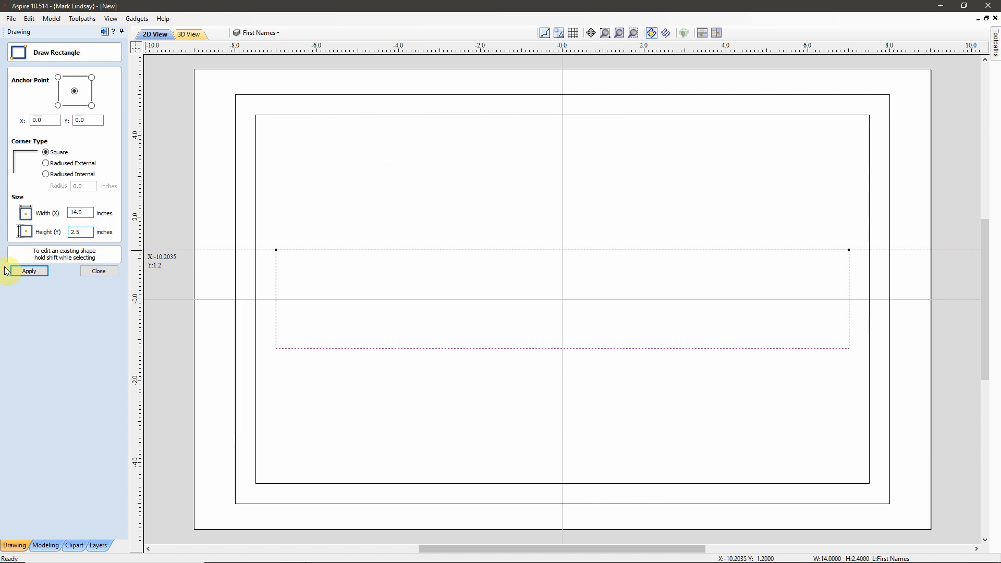
{"action": "left_click", "coordinate": [29, 273]}
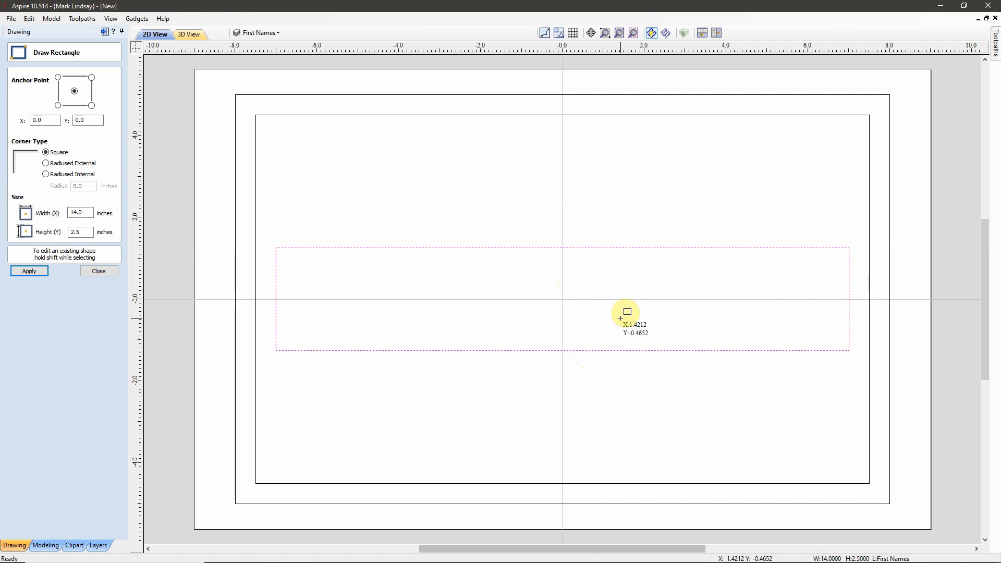
{"action": "left_click", "coordinate": [99, 271]}
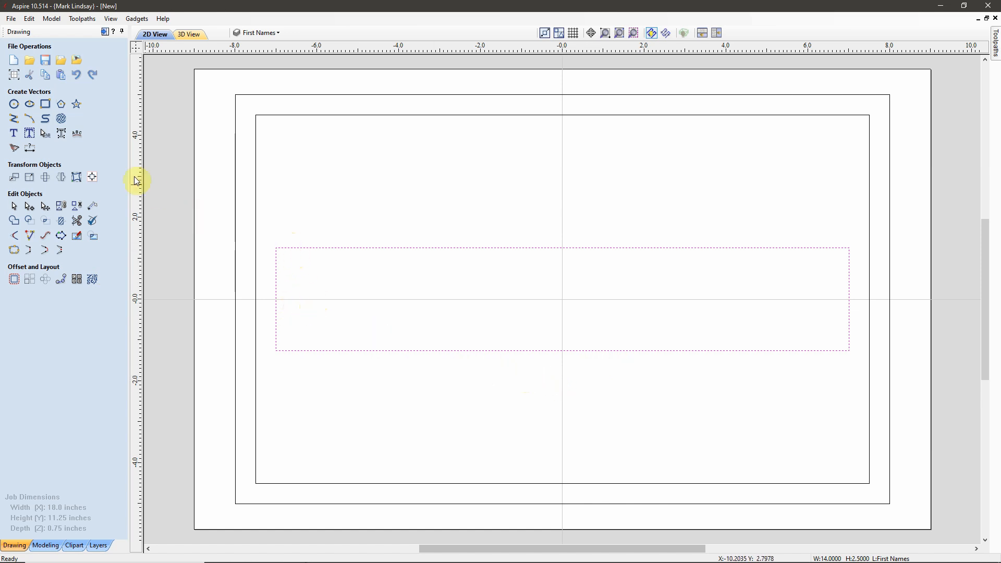
Step: Open Auto Layout Text for the selected 14 by 2.5 inch rectangle
{"action": "left_click", "coordinate": [29, 134]}
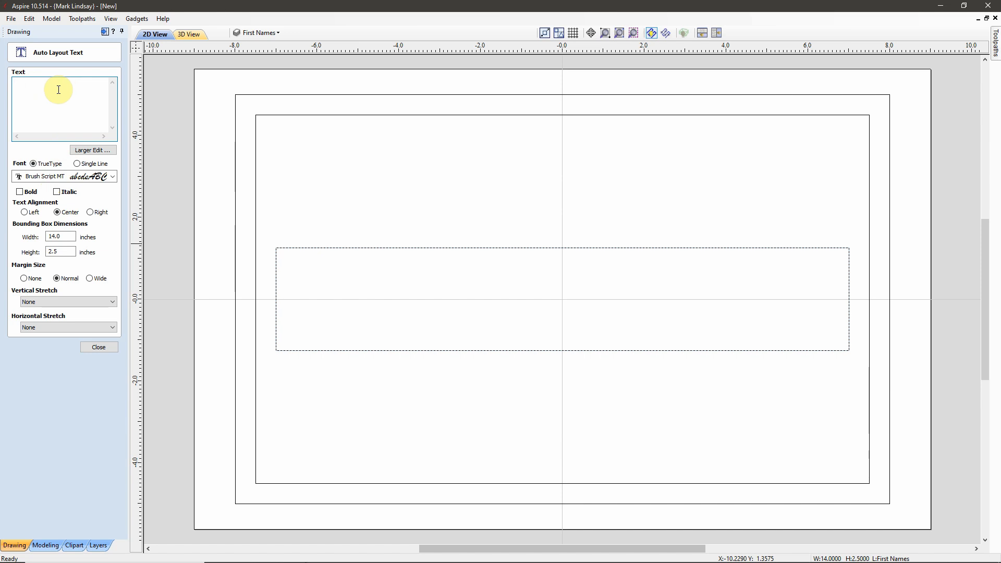
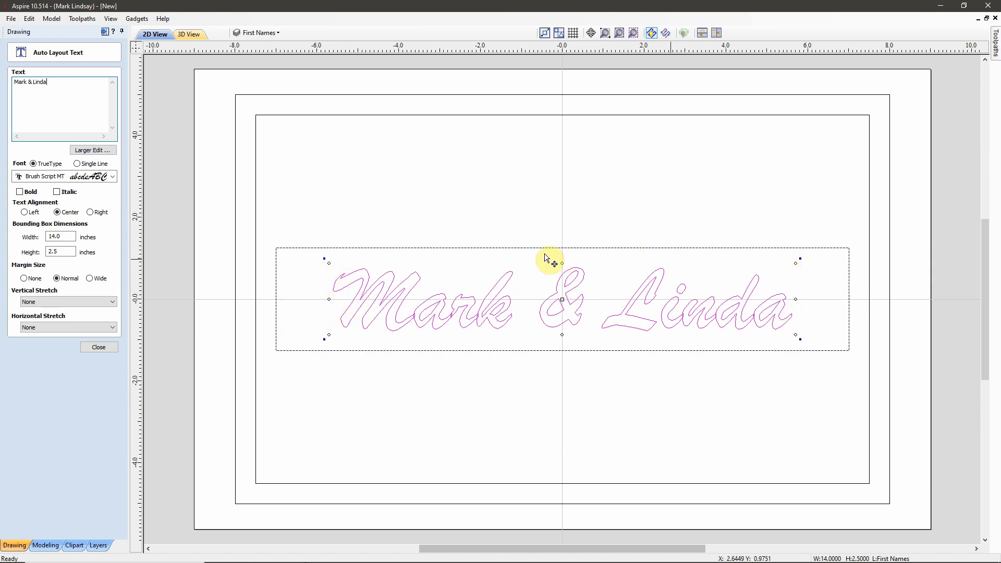
Step: Enter the couple's first names in Brush Script MT with margin set to None
{"action": "left_click", "coordinate": [24, 279]}
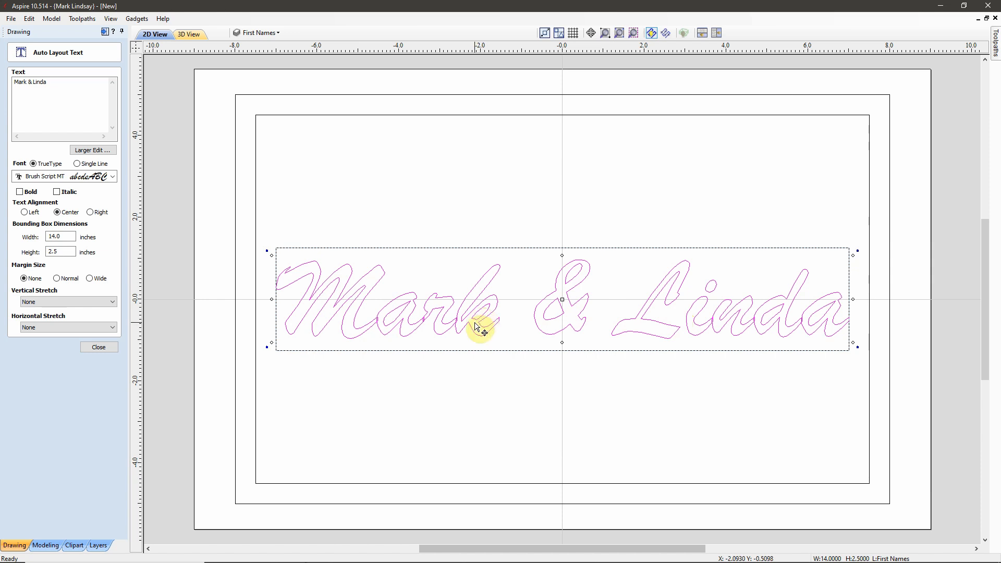
Step: Finish the first-names text layout, then delete the 14 × 2.5 inch guide rectangle around it
{"action": "left_click", "coordinate": [98, 347]}
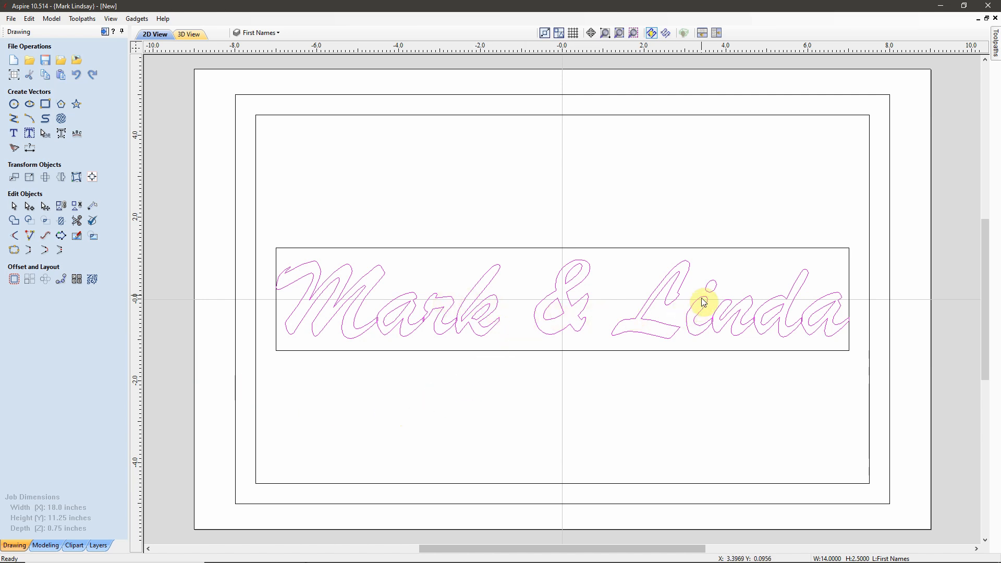
{"action": "left_click", "coordinate": [278, 33]}
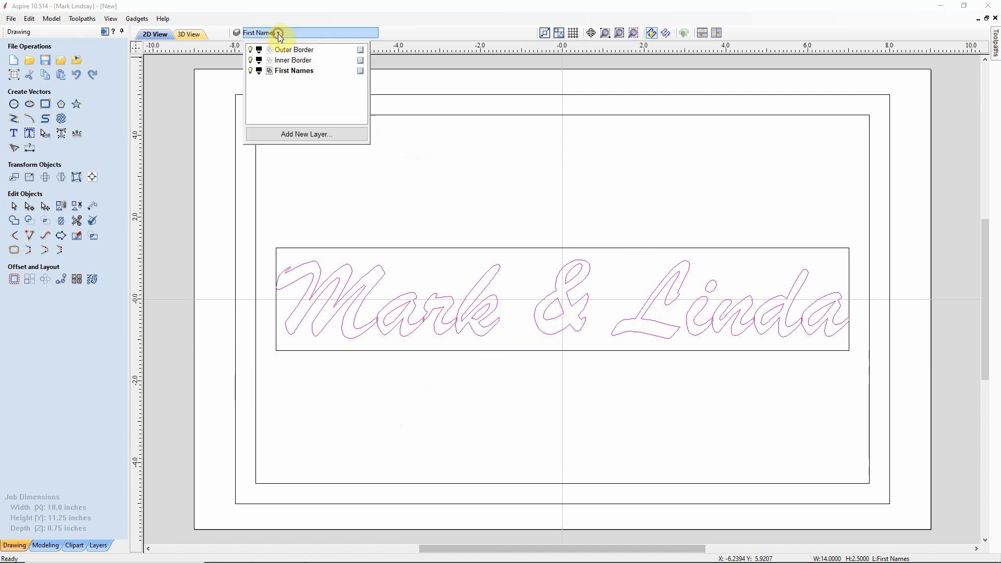
{"action": "left_click", "coordinate": [527, 7]}
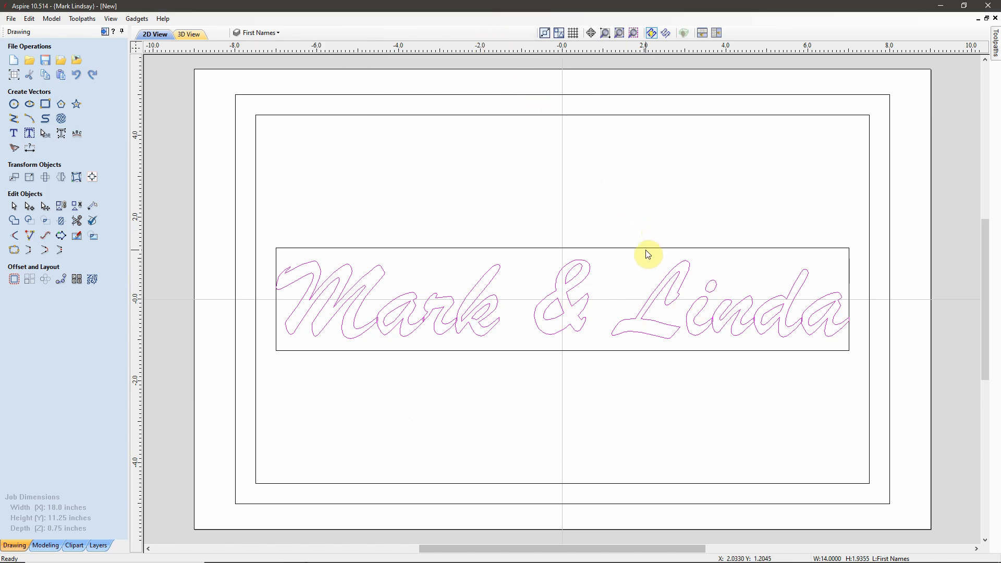
{"action": "left_click", "coordinate": [683, 226]}
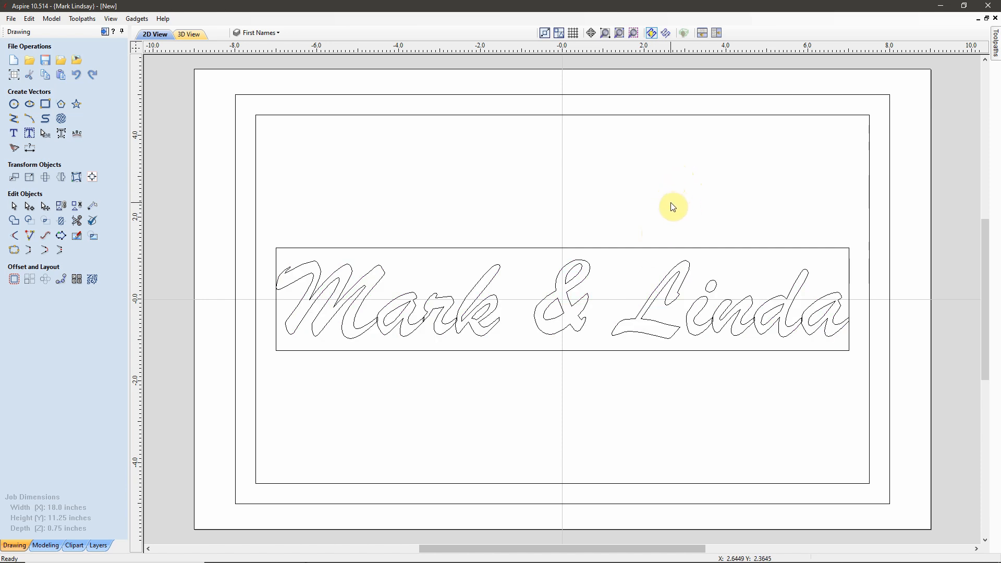
{"action": "left_click", "coordinate": [630, 258]}
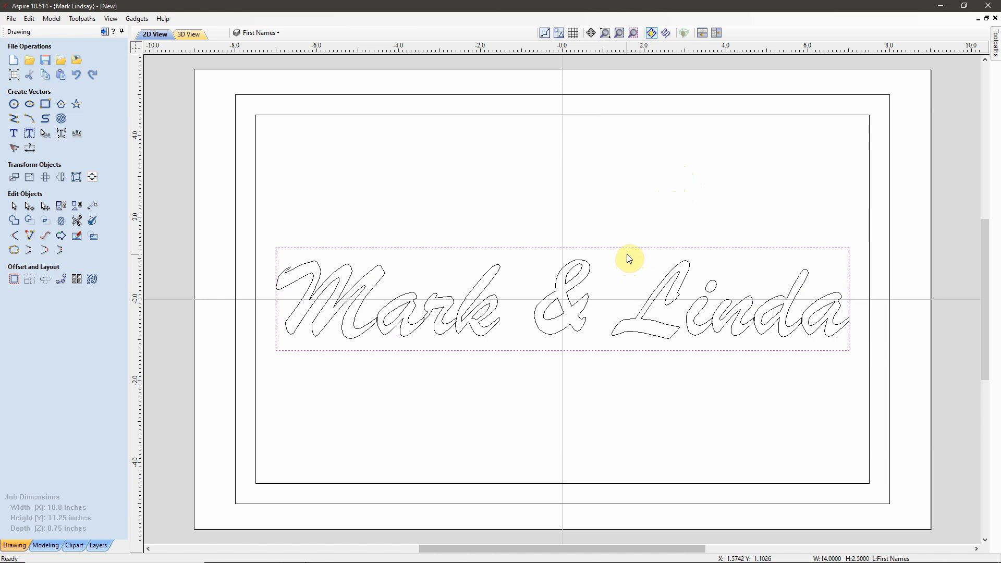
{"action": "key", "text": "Delete"}
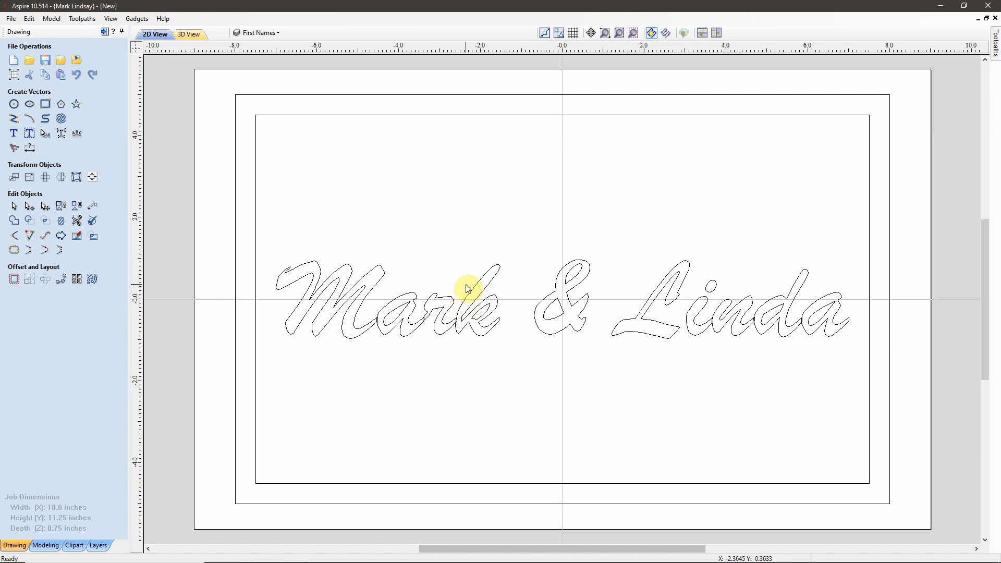
Step: Create an active 'Last Name' layer and switch off the First Names layer's visibility
{"action": "left_click", "coordinate": [280, 32]}
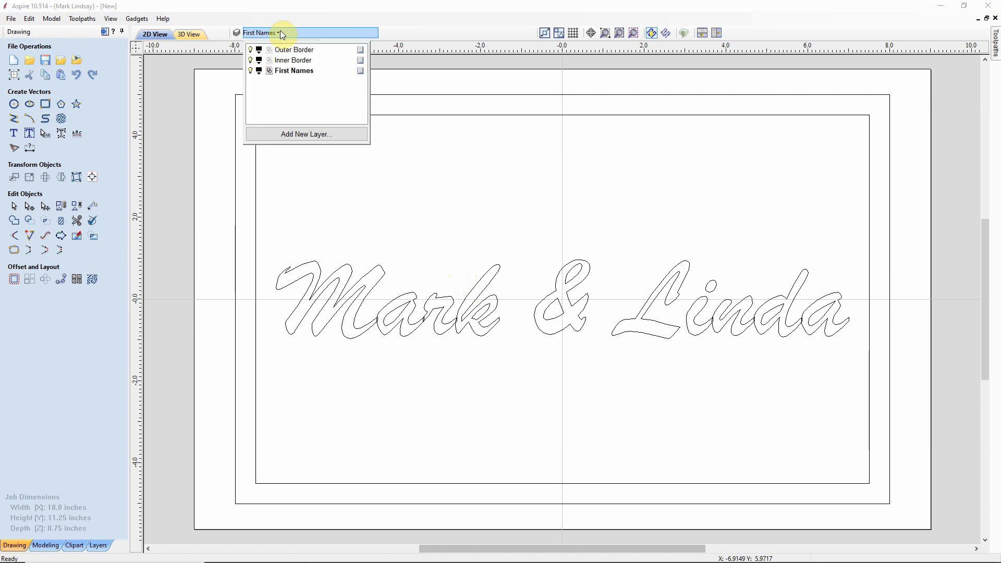
{"action": "left_click", "coordinate": [309, 134]}
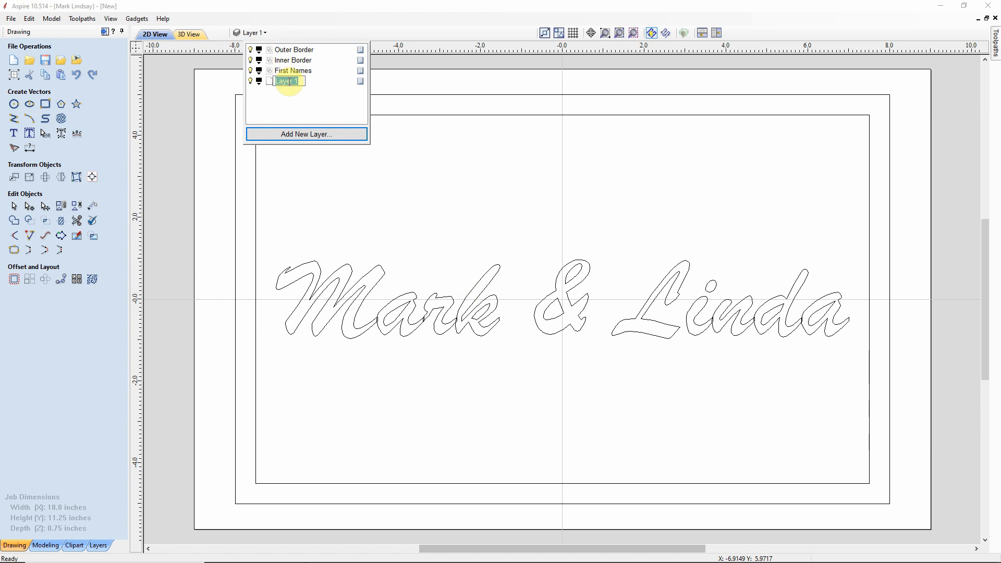
{"action": "type", "text": "Last Name"}
{"action": "key", "text": "Return"}
{"action": "left_click", "coordinate": [250, 70]}
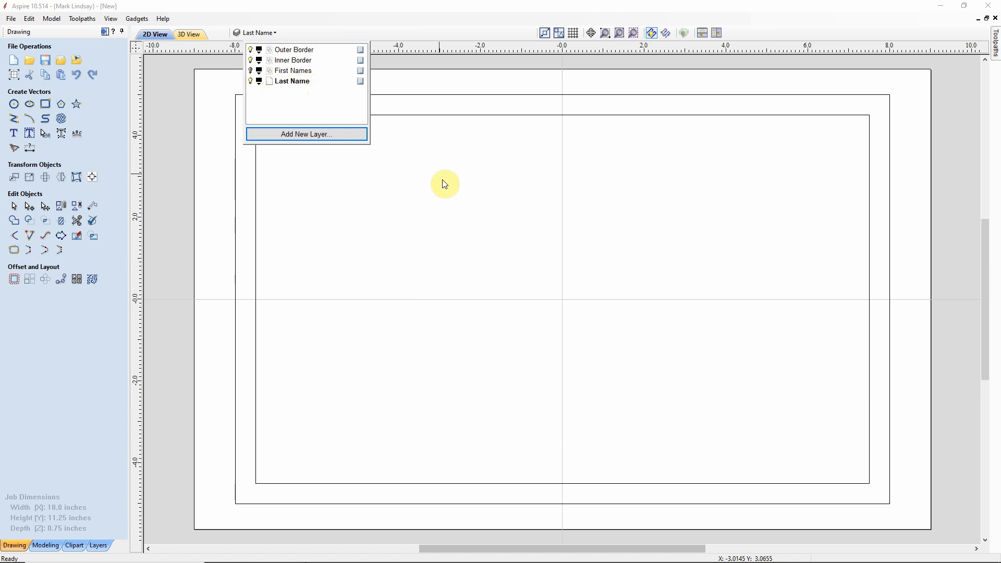
{"action": "left_click", "coordinate": [574, 241]}
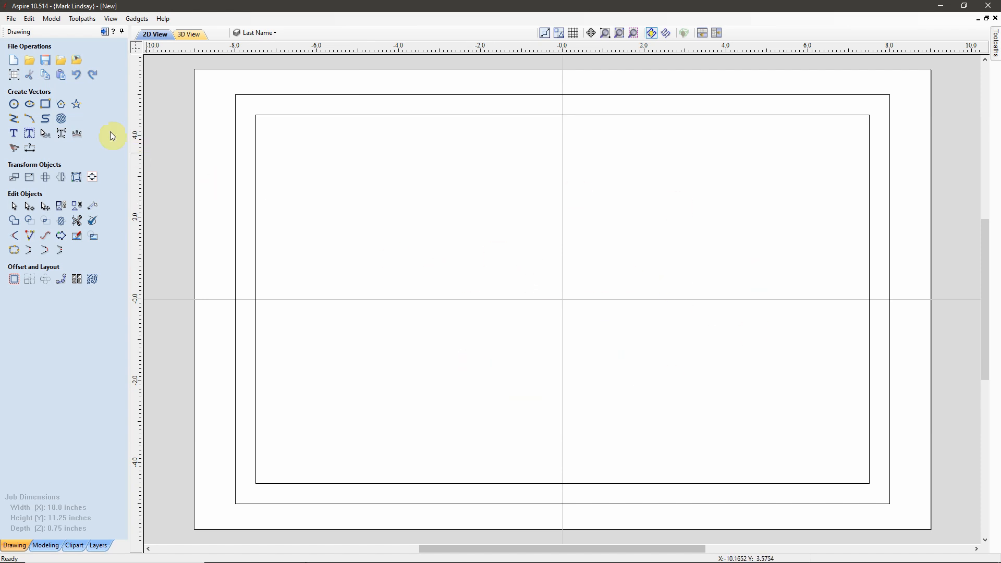
Step: Draw a rectangle centred on the origin and set it to exactly 14 × 5.0 inches
{"action": "left_click", "coordinate": [45, 107]}
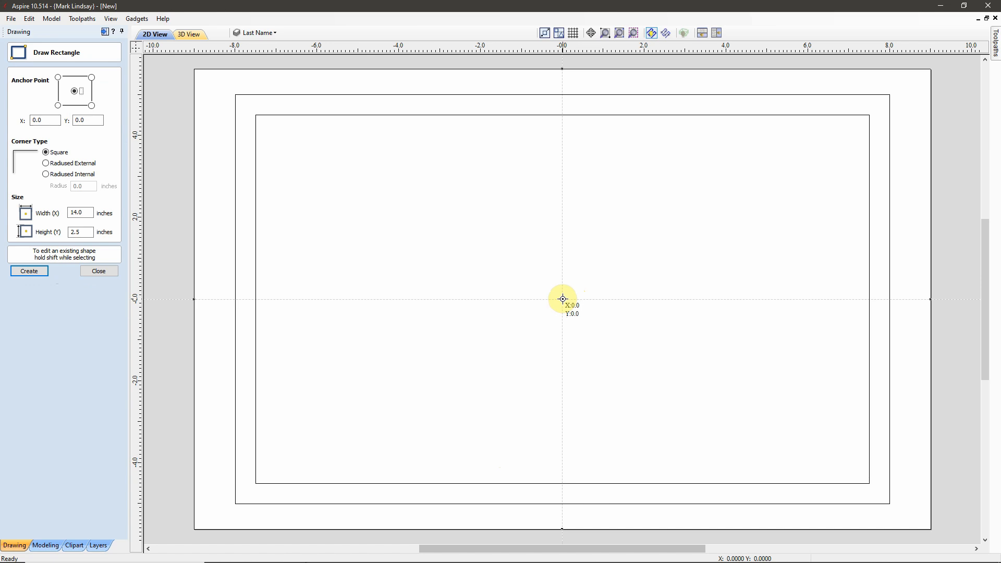
{"action": "left_click_drag", "start_coordinate": [562, 298], "coordinate": [853, 411]}
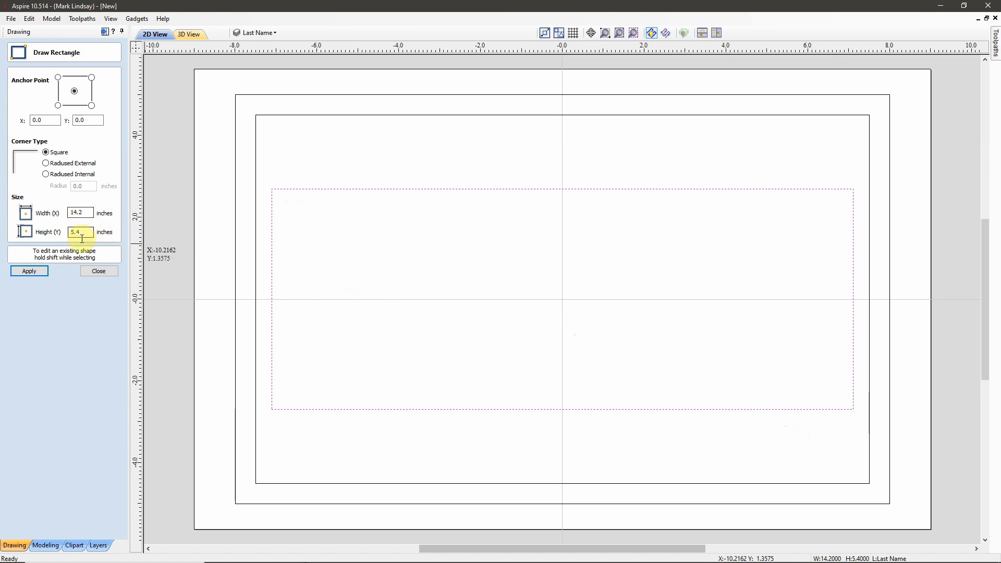
{"action": "left_click_drag", "start_coordinate": [78, 212], "coordinate": [85, 211]}
{"action": "type", "text": "0"}
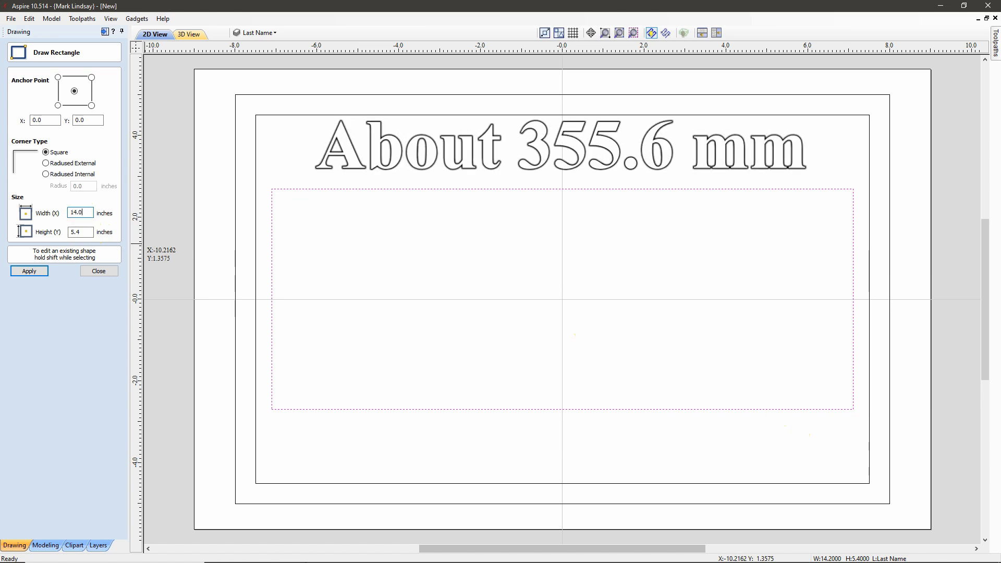
{"action": "left_click_drag", "start_coordinate": [76, 232], "coordinate": [84, 232]}
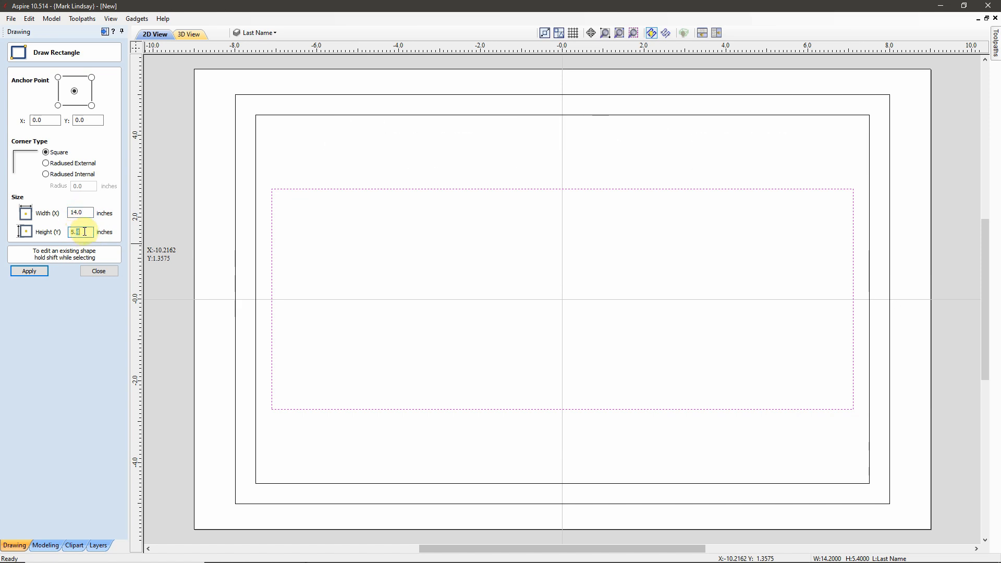
{"action": "type", "text": "0"}
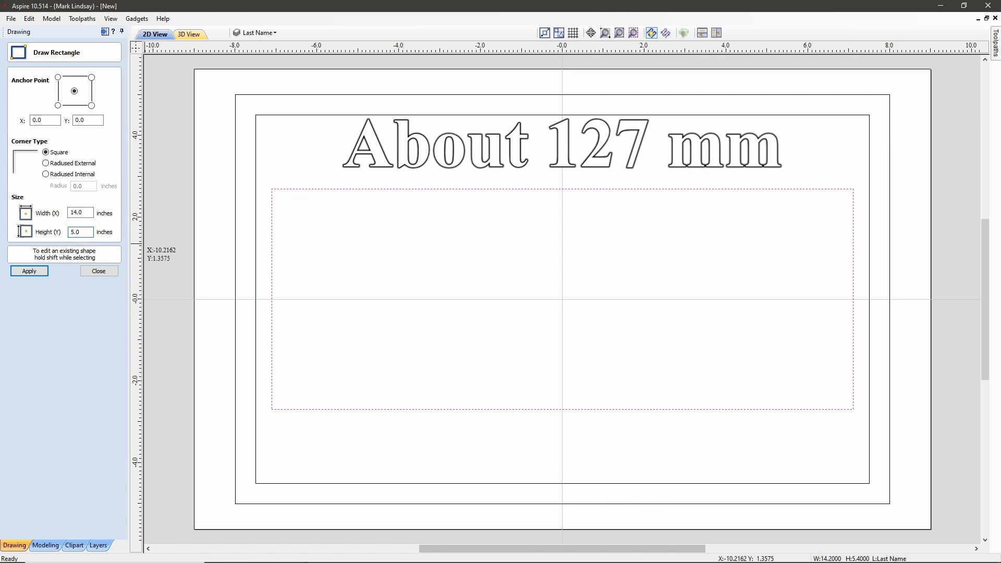
{"action": "left_click", "coordinate": [30, 271]}
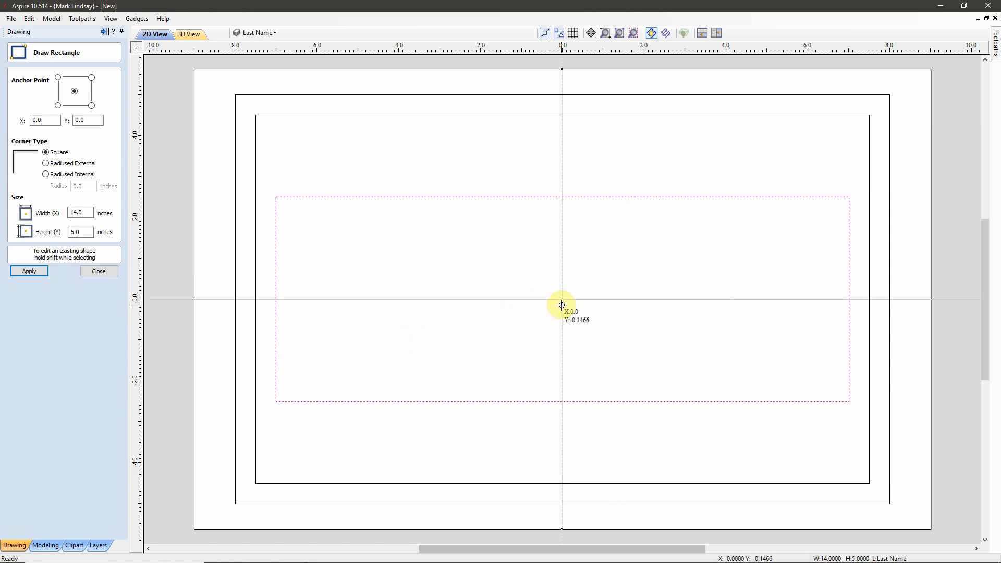
{"action": "left_click", "coordinate": [100, 272]}
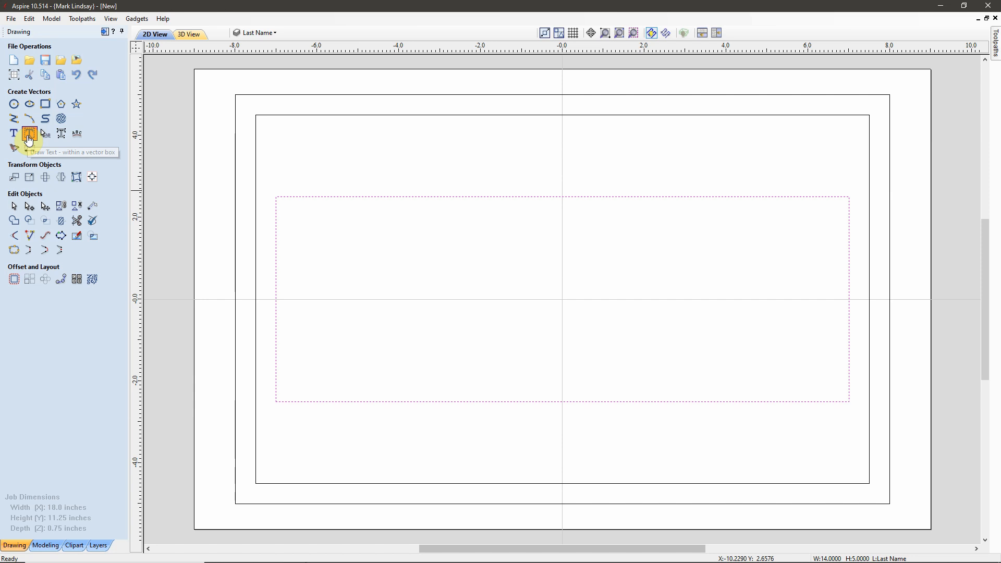
Step: Start Auto Layout Text in the 14 × 5 box using the Acklin font
{"action": "left_click", "coordinate": [29, 134]}
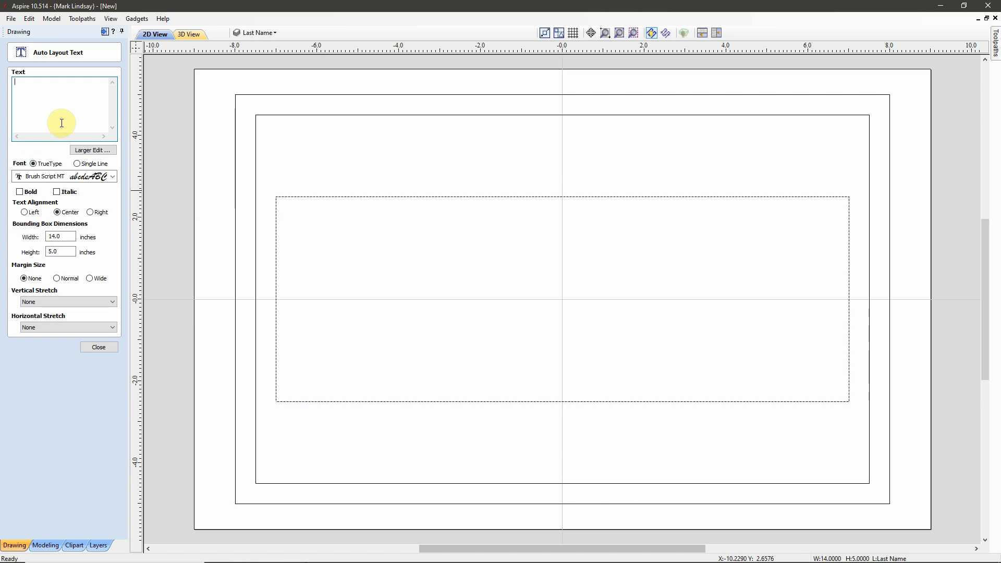
{"action": "left_click", "coordinate": [113, 177]}
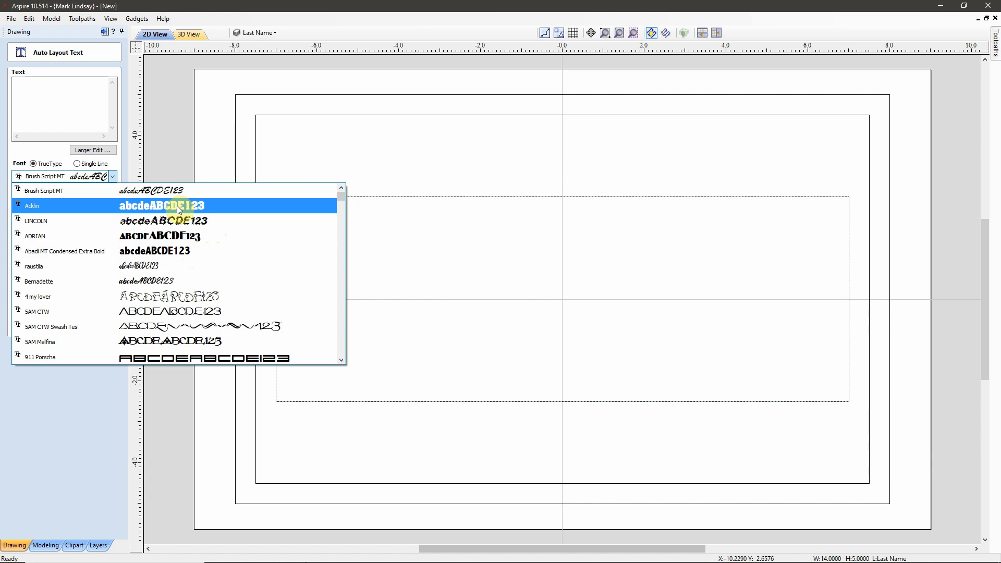
{"action": "left_click", "coordinate": [176, 206]}
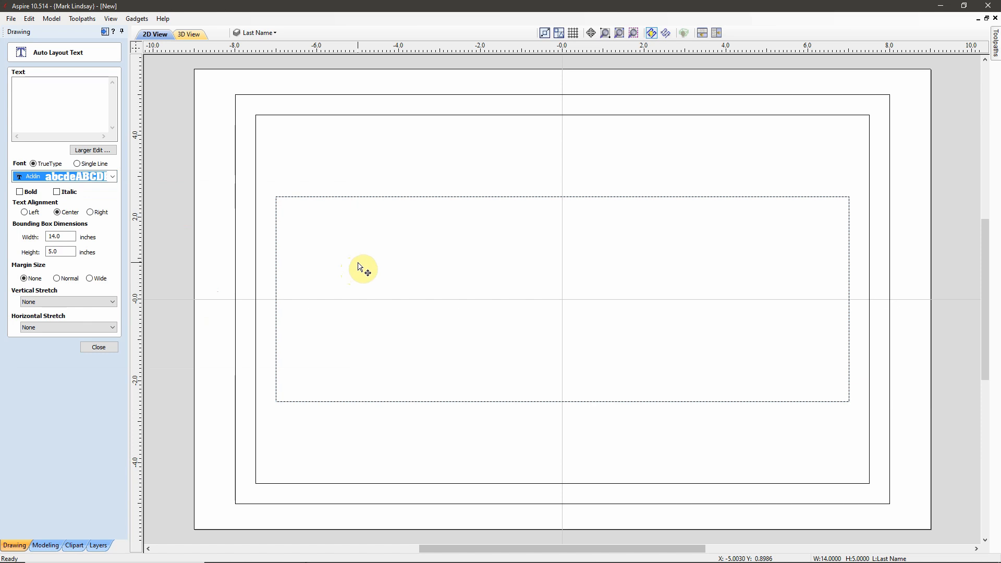
{"action": "left_click", "coordinate": [26, 87]}
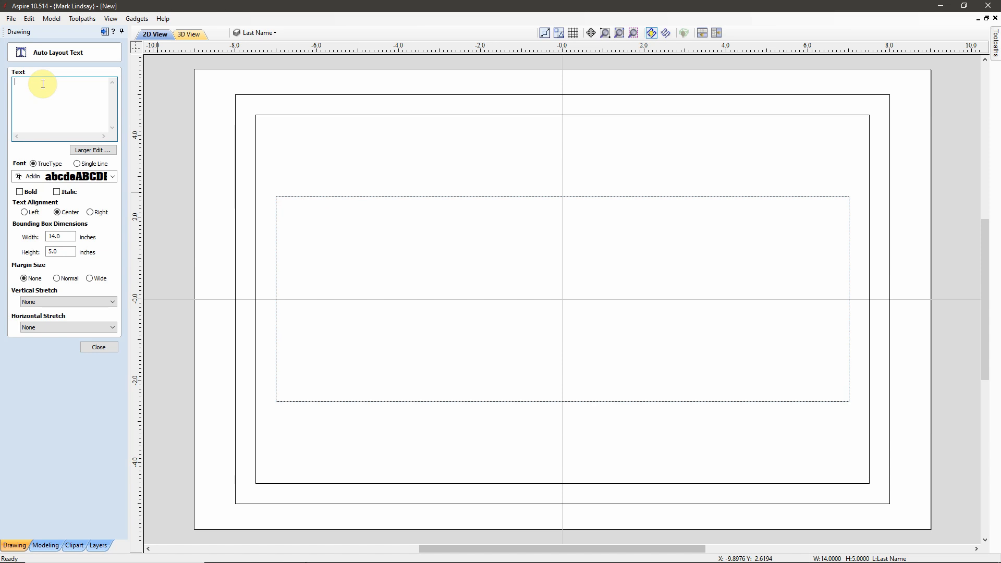
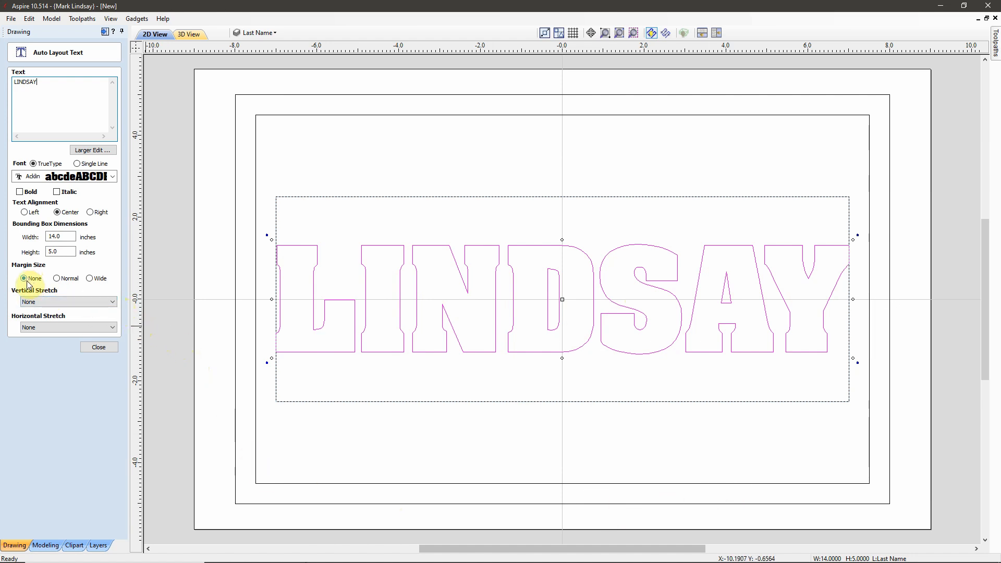
Step: Enter the couple's surname in capitals with Stretch Characters vertical stretch, then select the new text
{"action": "left_click", "coordinate": [114, 305]}
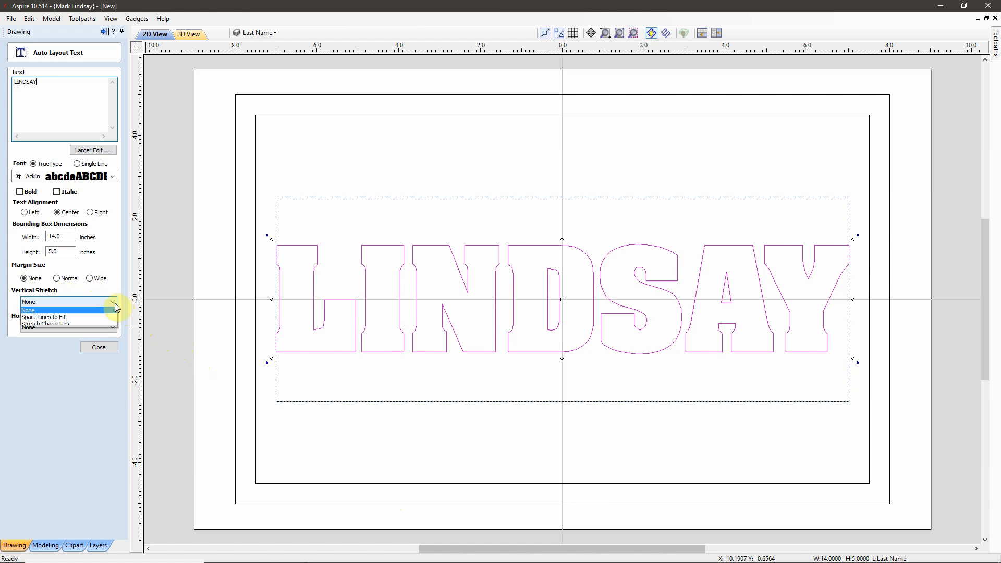
{"action": "left_click", "coordinate": [64, 326]}
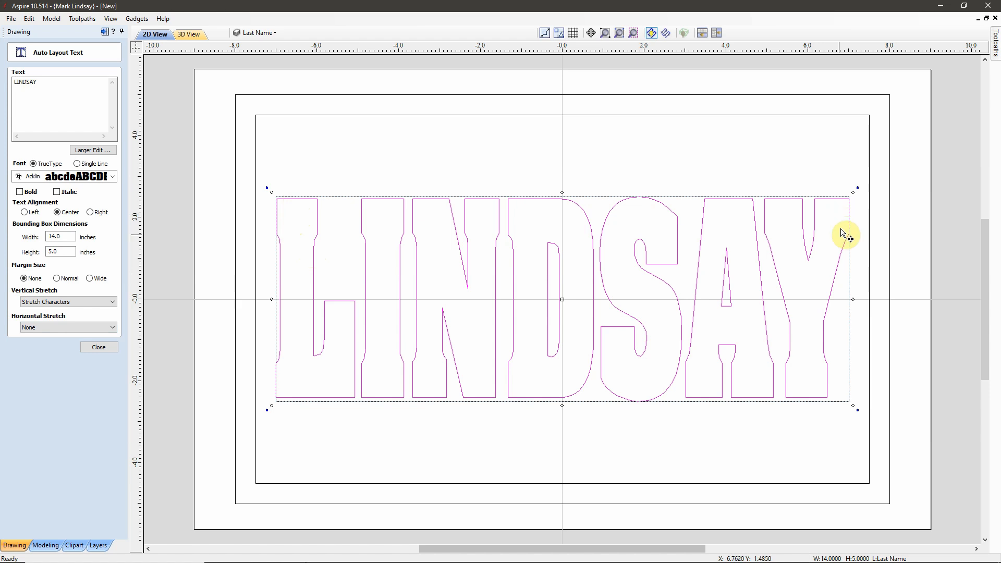
{"action": "left_click", "coordinate": [99, 349]}
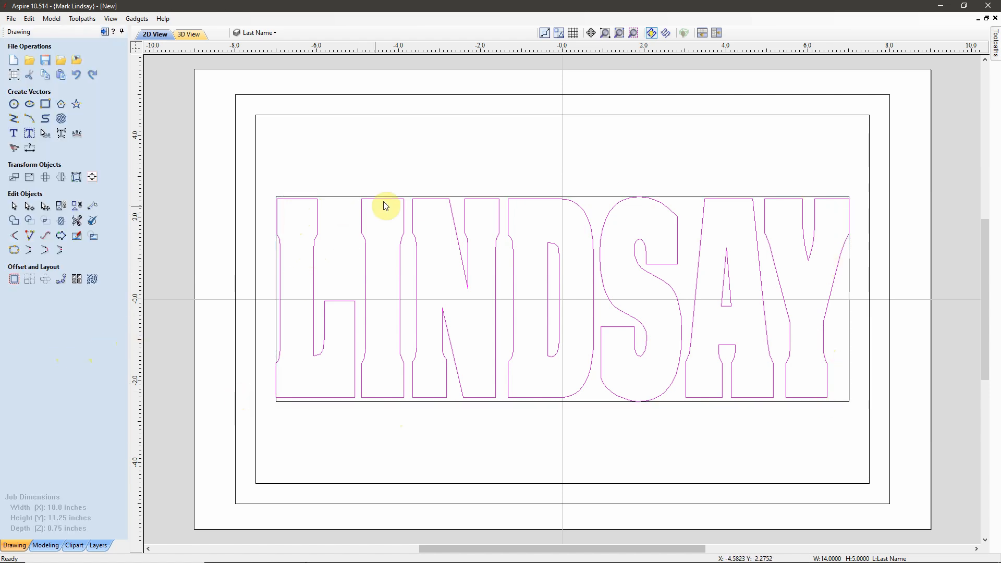
{"action": "left_click", "coordinate": [648, 152]}
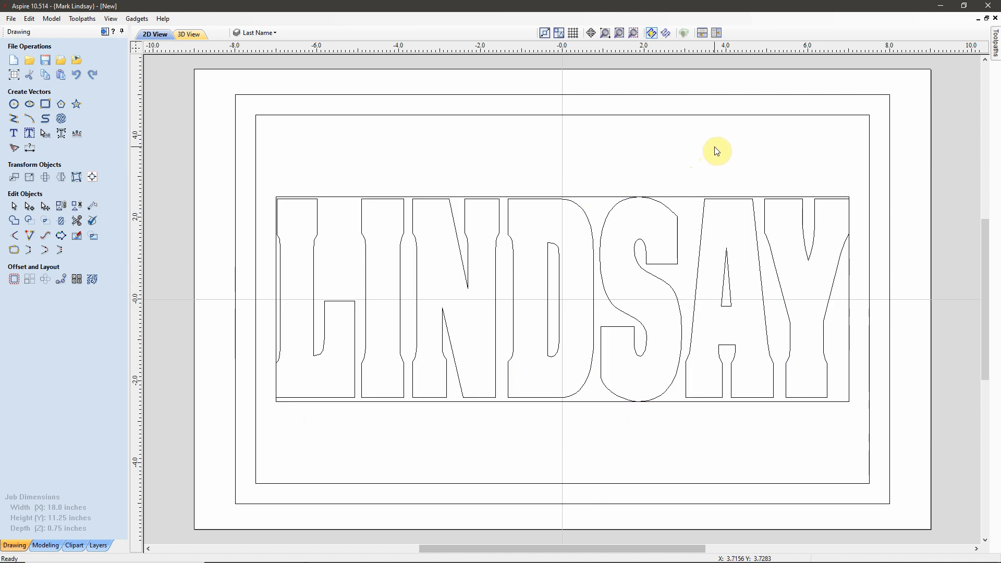
{"action": "left_click", "coordinate": [691, 209]}
{"action": "left_click", "coordinate": [688, 195]}
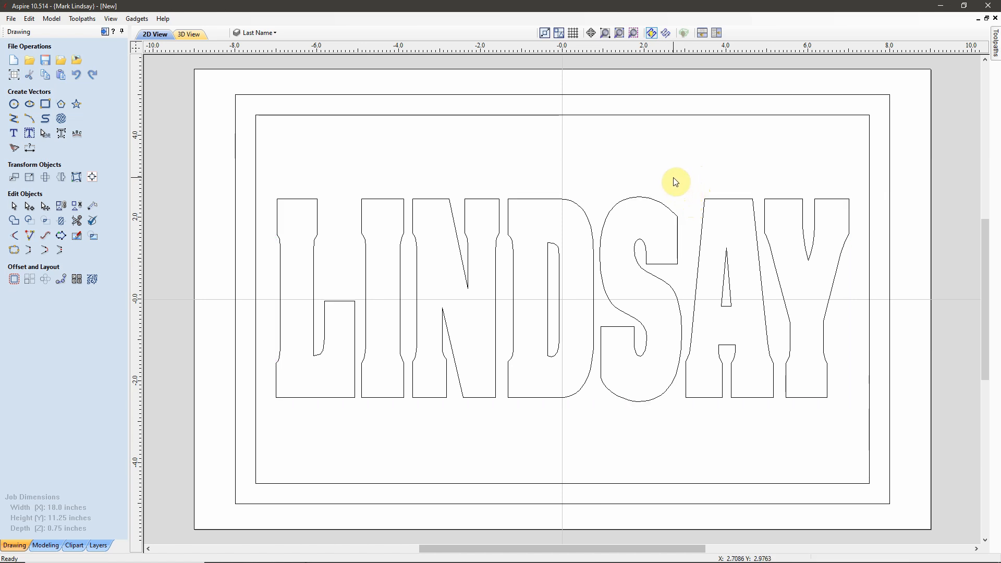
{"action": "left_click", "coordinate": [280, 31]}
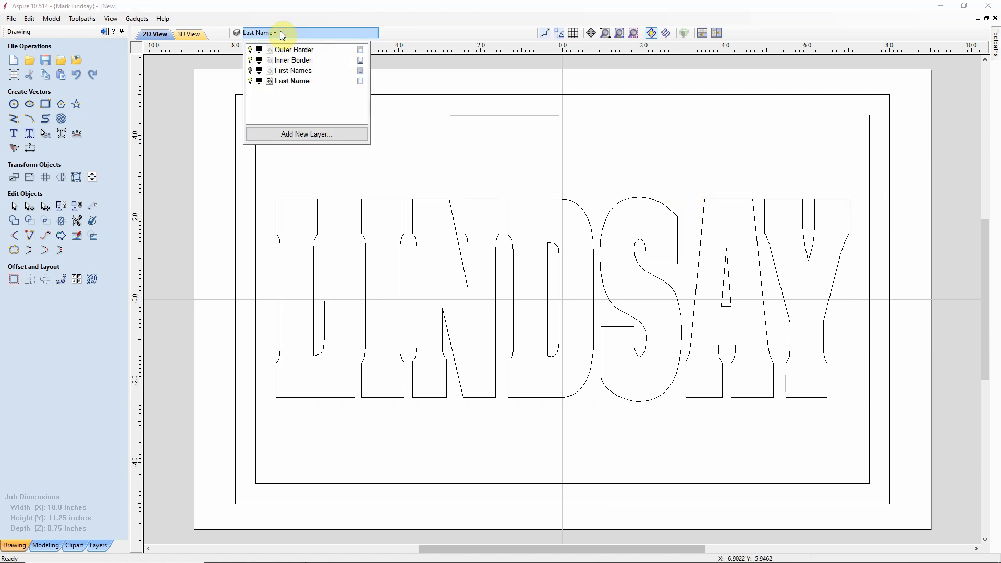
{"action": "left_click", "coordinate": [251, 71]}
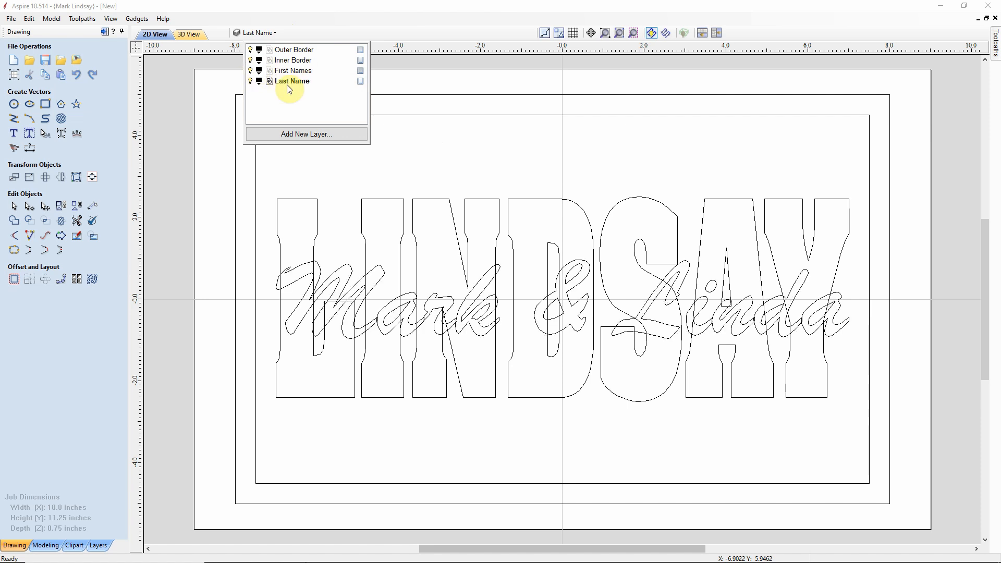
{"action": "left_click", "coordinate": [513, 156]}
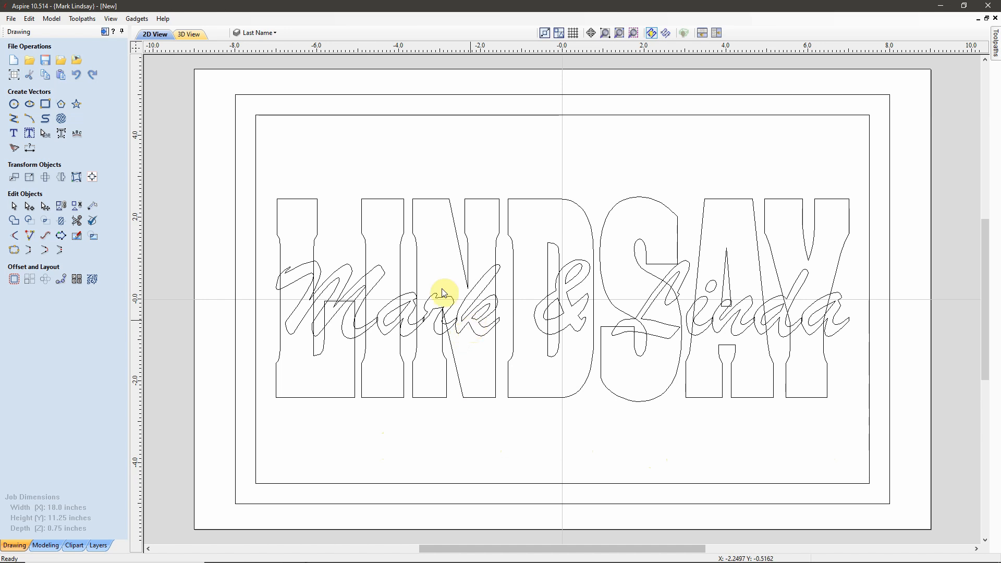
{"action": "left_click", "coordinate": [275, 32]}
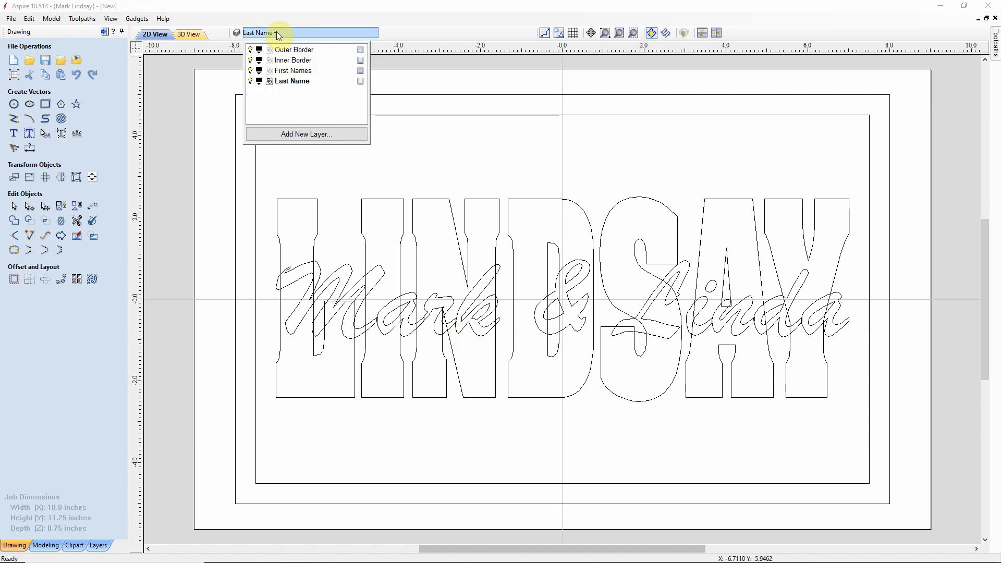
{"action": "left_click", "coordinate": [252, 71]}
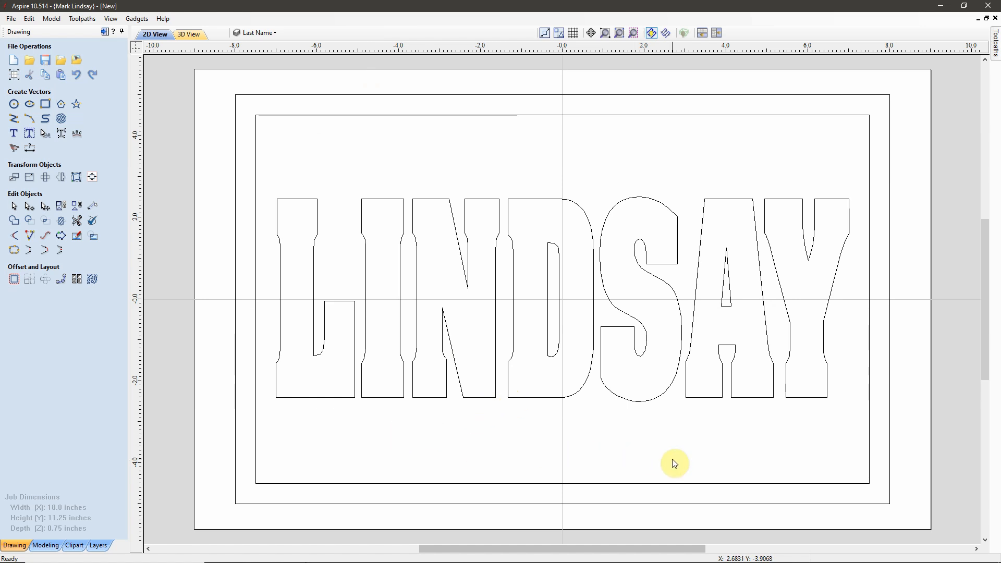
{"action": "left_click", "coordinate": [46, 104]}
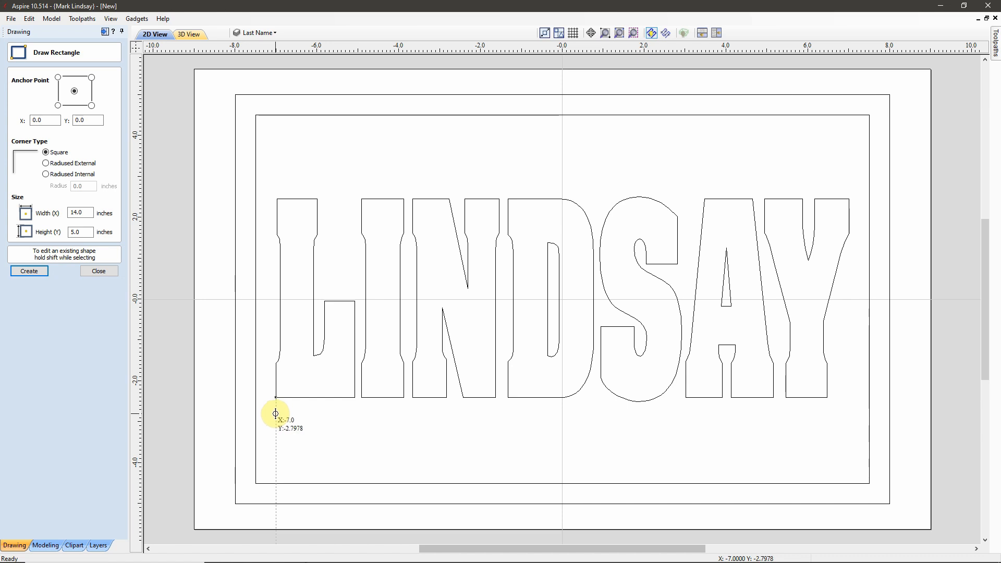
Step: Draw a 14-inch-wide rectangle beneath the surname and set its height to 1.5 inches
{"action": "left_click_drag", "start_coordinate": [276, 414], "coordinate": [849, 198]}
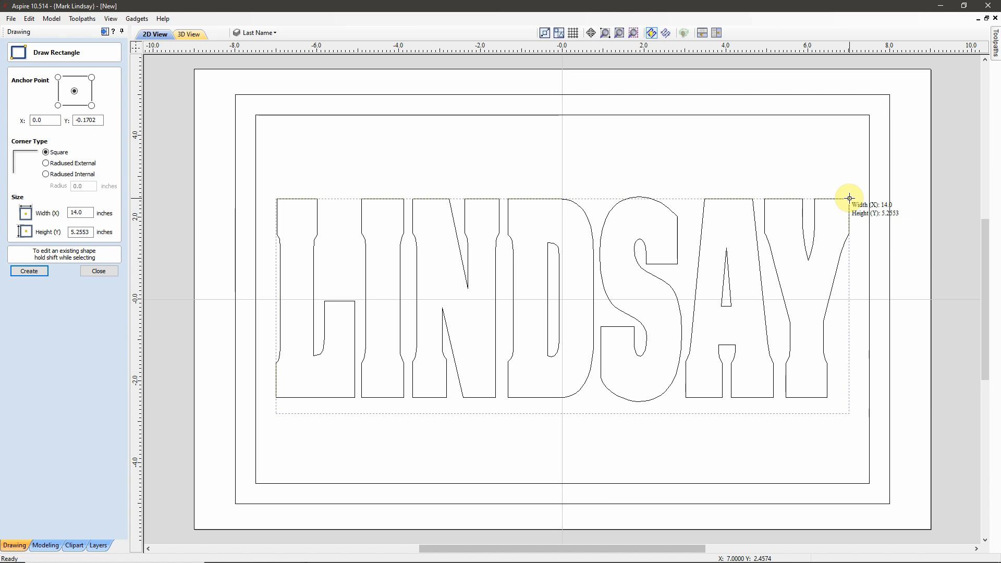
{"action": "left_click_drag", "start_coordinate": [850, 199], "coordinate": [850, 472]}
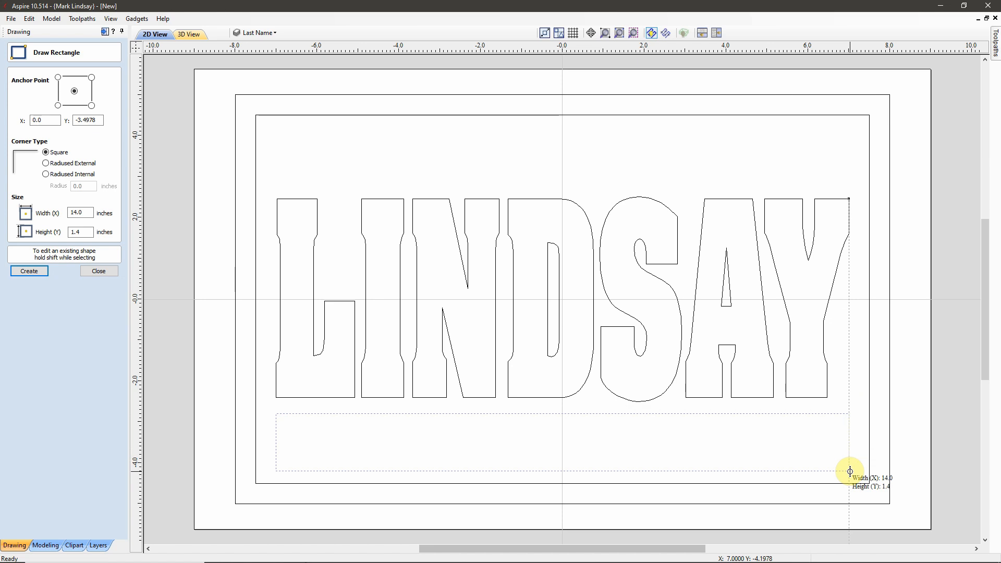
{"action": "left_click_drag", "start_coordinate": [850, 472], "coordinate": [850, 473]}
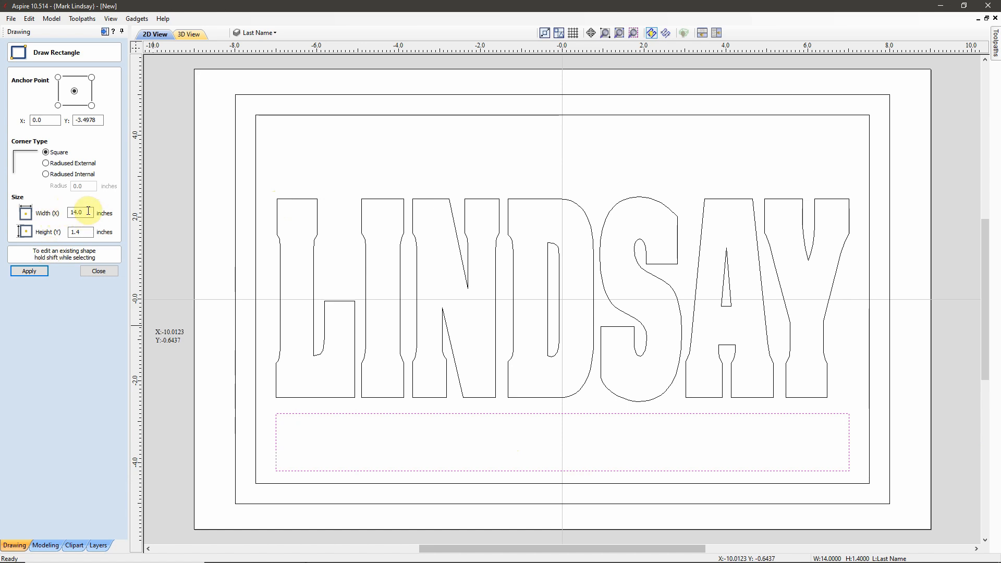
{"action": "left_click", "coordinate": [77, 230]}
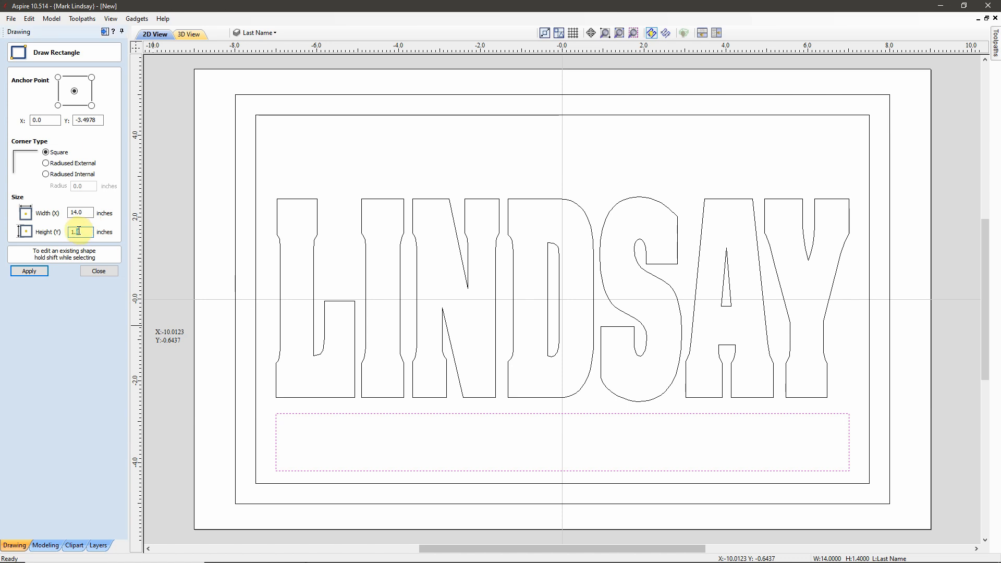
{"action": "type", "text": "5"}
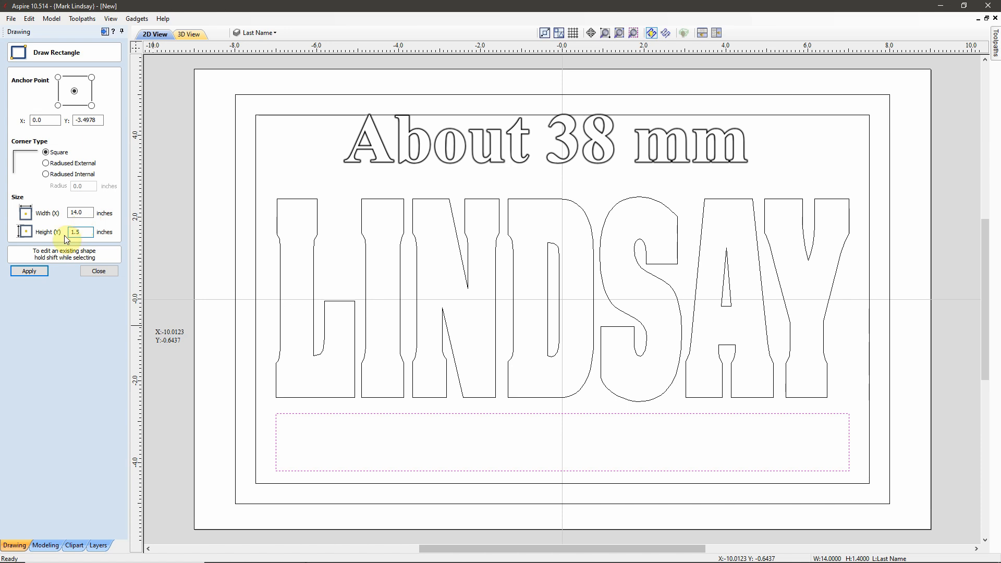
{"action": "left_click", "coordinate": [29, 272]}
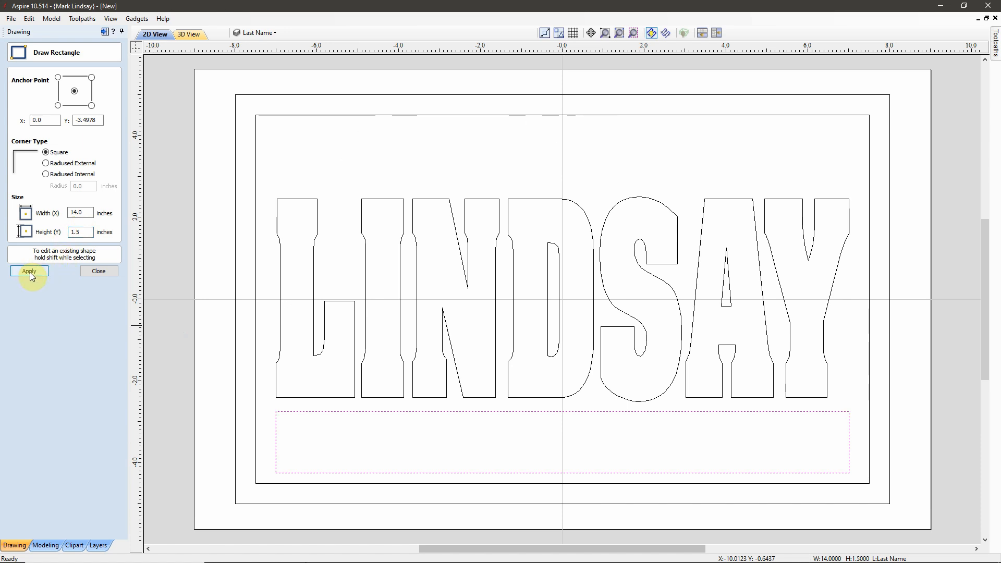
{"action": "left_click", "coordinate": [98, 272]}
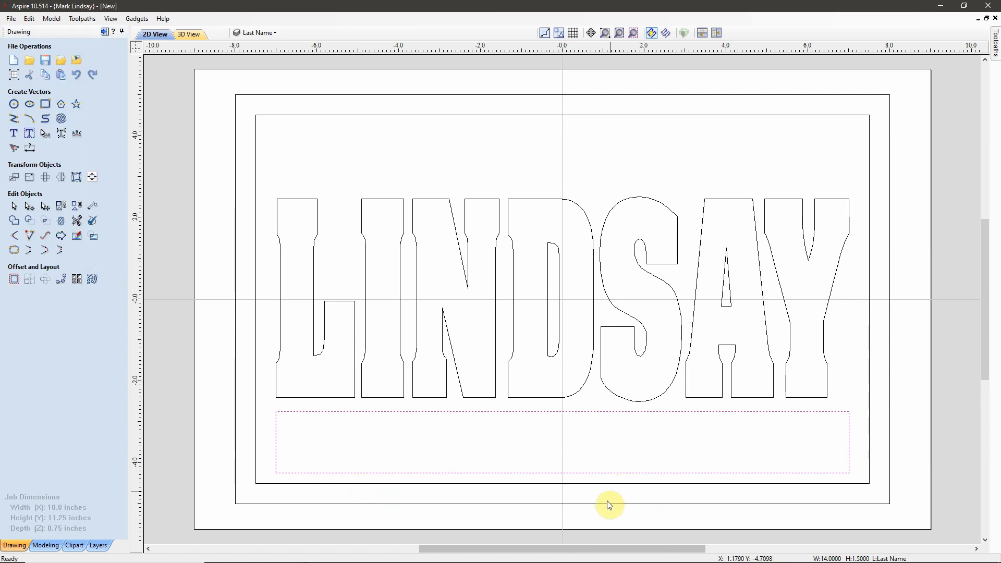
Step: Nudge the 14 × 1.5 inch rectangle up slightly so it sits inside the inner border
{"action": "scroll", "coordinate": [607, 518], "scroll_direction": "up", "scroll_amount": 1}
{"action": "scroll", "coordinate": [593, 493], "scroll_direction": "up", "scroll_amount": 1}
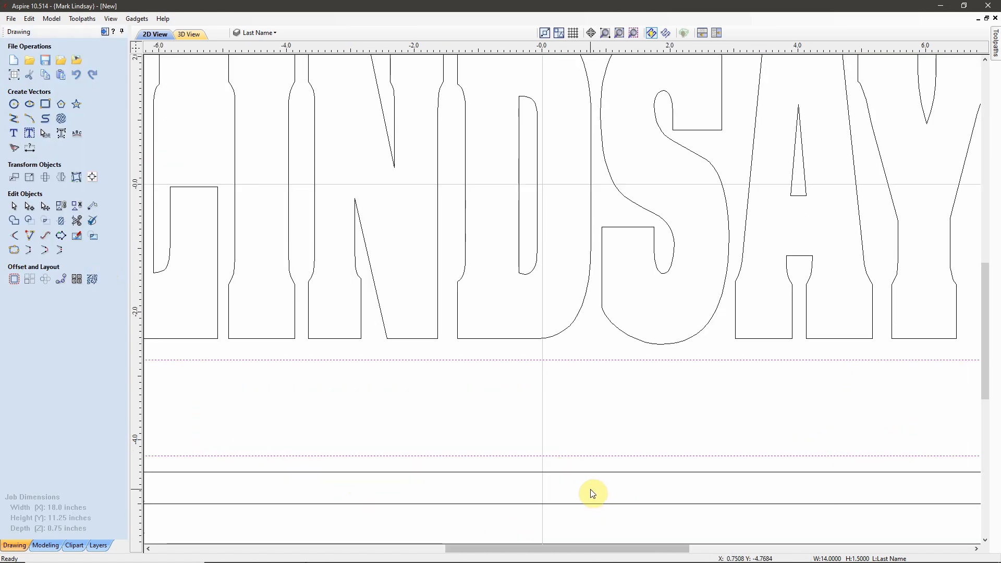
{"action": "scroll", "coordinate": [593, 493], "scroll_direction": "up", "scroll_amount": 1}
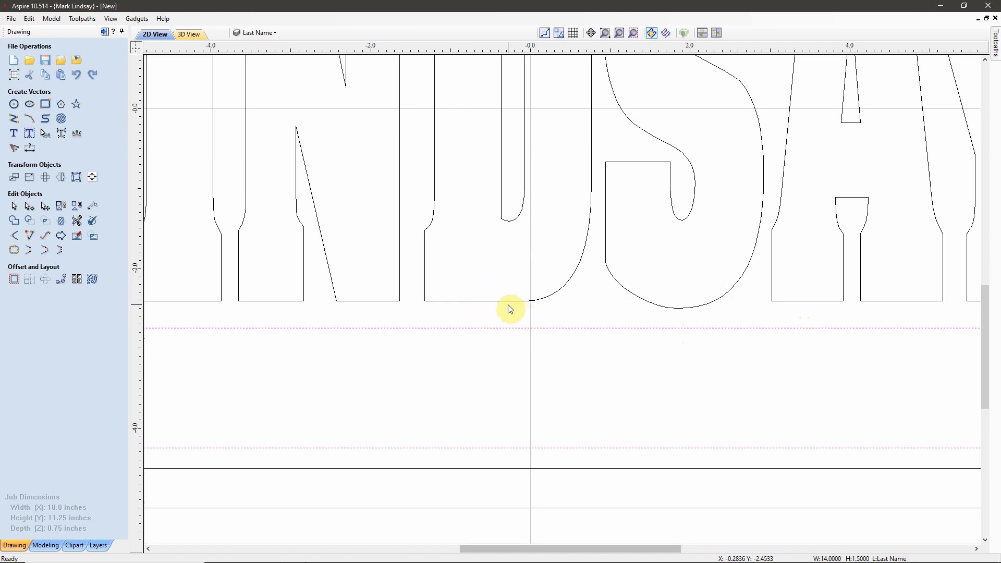
{"action": "key", "text": "Up"}
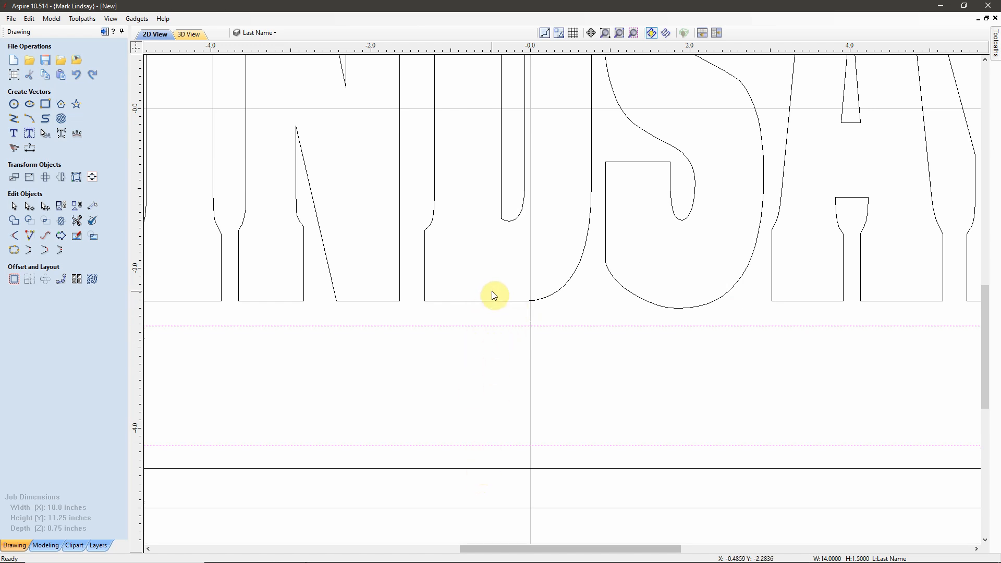
{"action": "scroll", "coordinate": [503, 396], "scroll_direction": "down", "scroll_amount": 1}
{"action": "scroll", "coordinate": [595, 398], "scroll_direction": "down", "scroll_amount": 2}
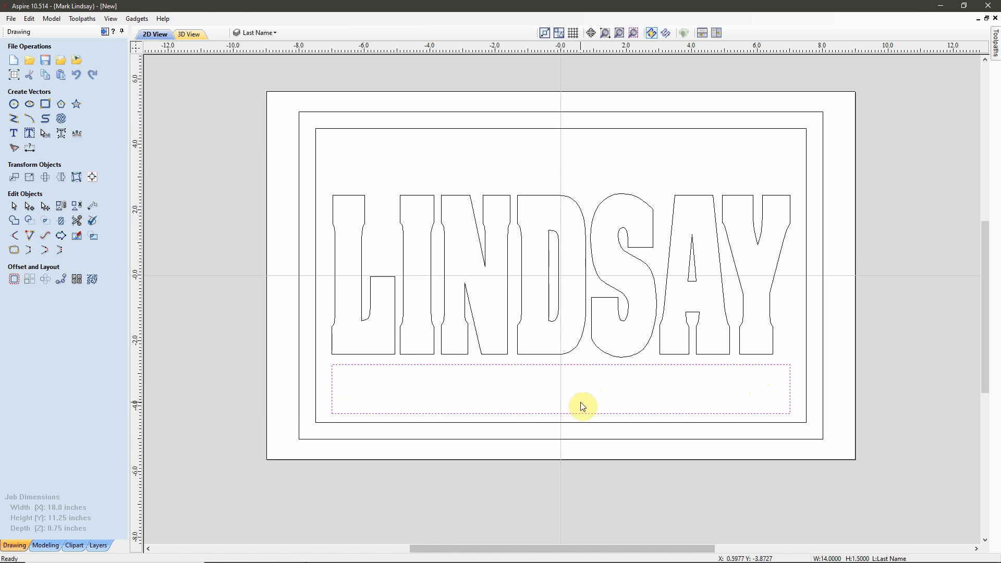
Step: Start Auto Layout Text in the lower box with the Brush Script MT font
{"action": "left_click", "coordinate": [30, 135]}
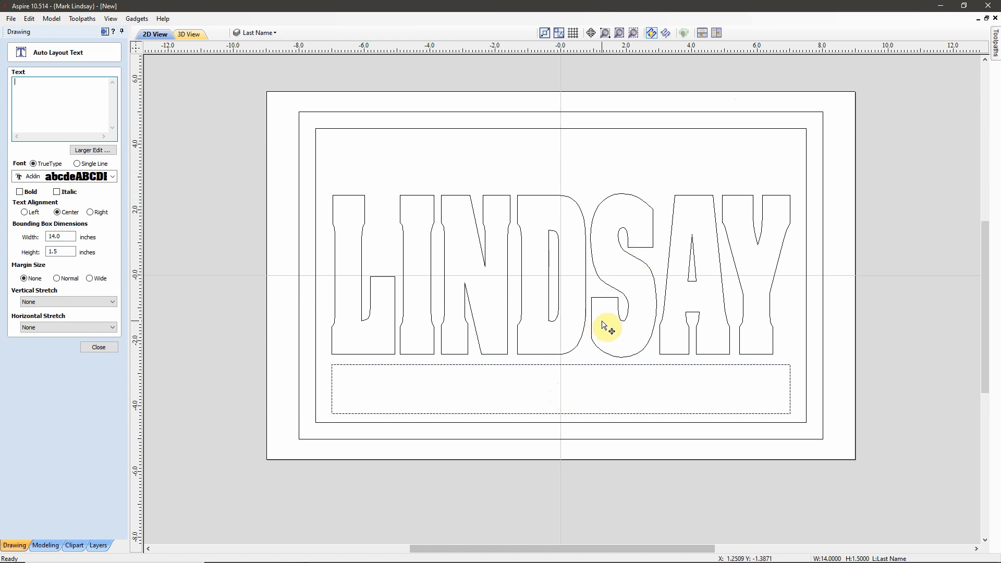
{"action": "left_click", "coordinate": [112, 178]}
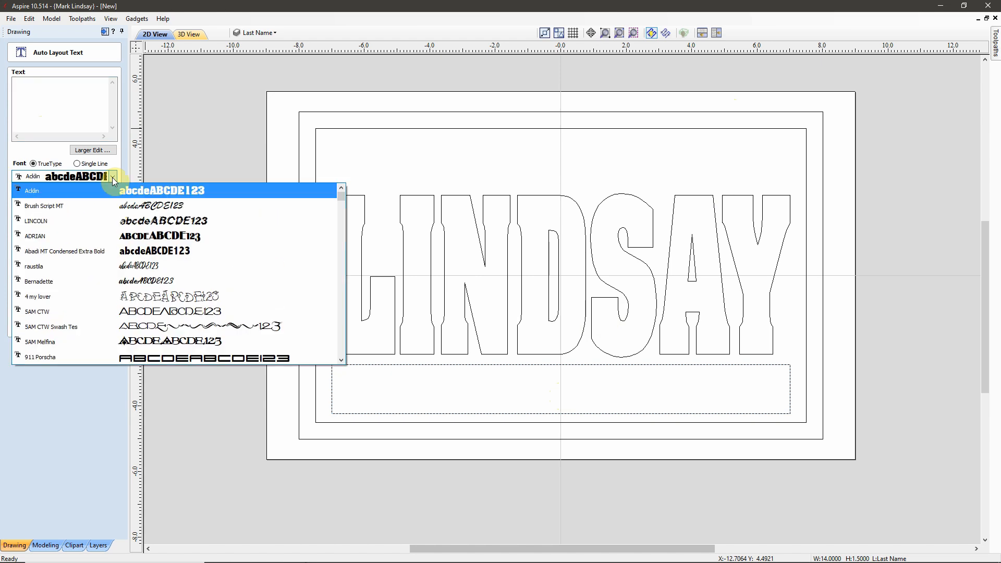
{"action": "left_click", "coordinate": [174, 206]}
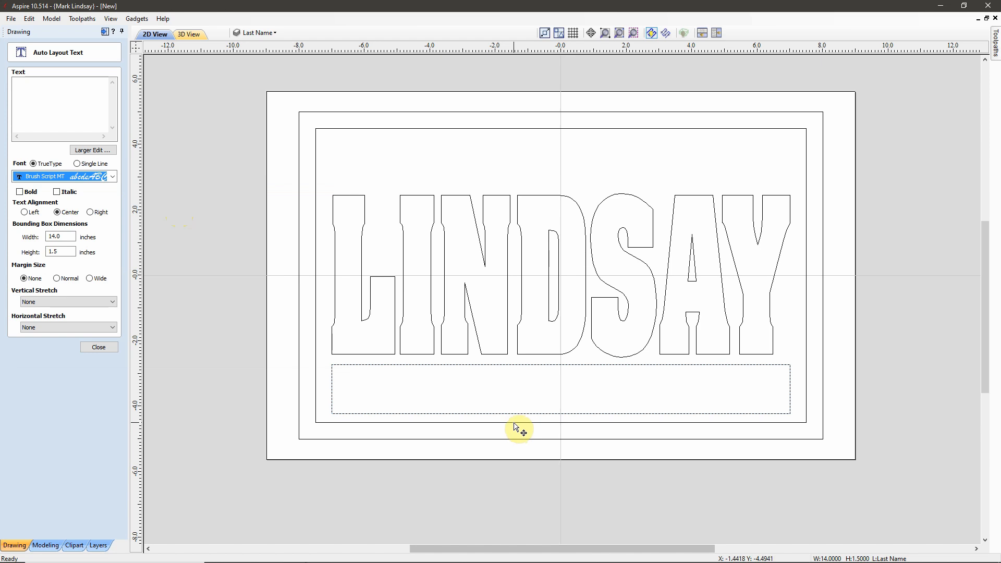
{"action": "left_click", "coordinate": [48, 88]}
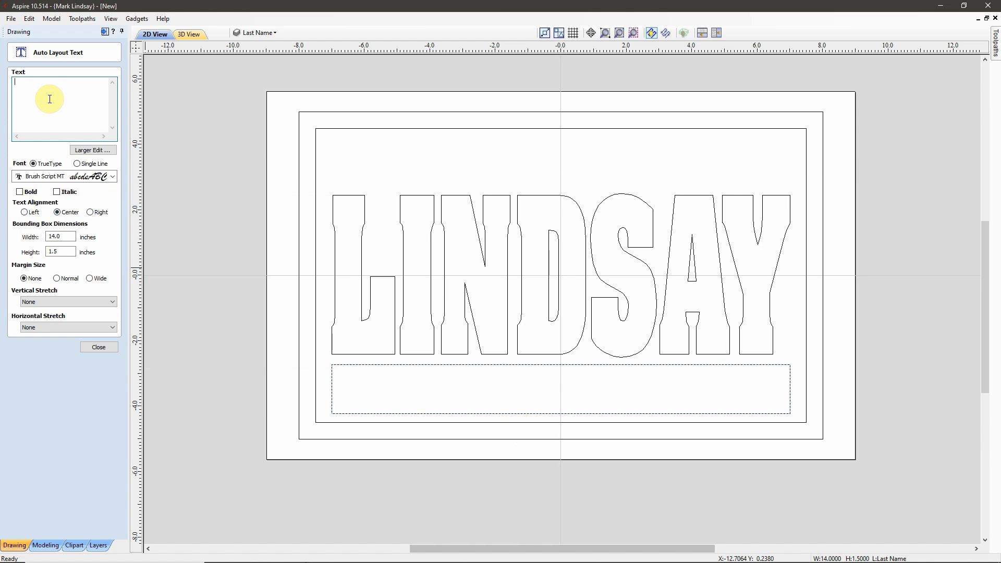
Step: Enter 'March 4th, 1988' as the text and delete its guide box
{"action": "type", "text": "March 4th, 1988"}
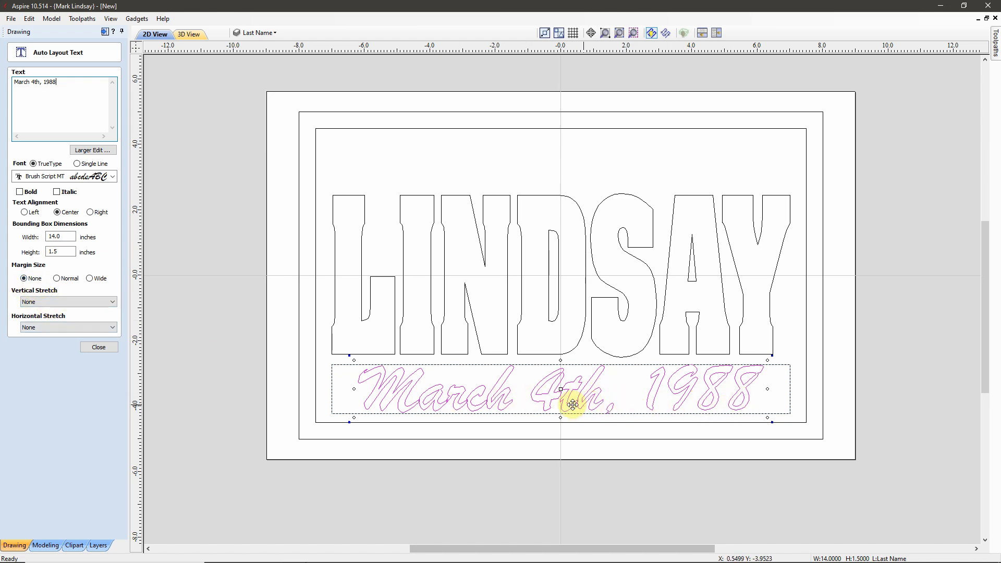
{"action": "left_click", "coordinate": [96, 348]}
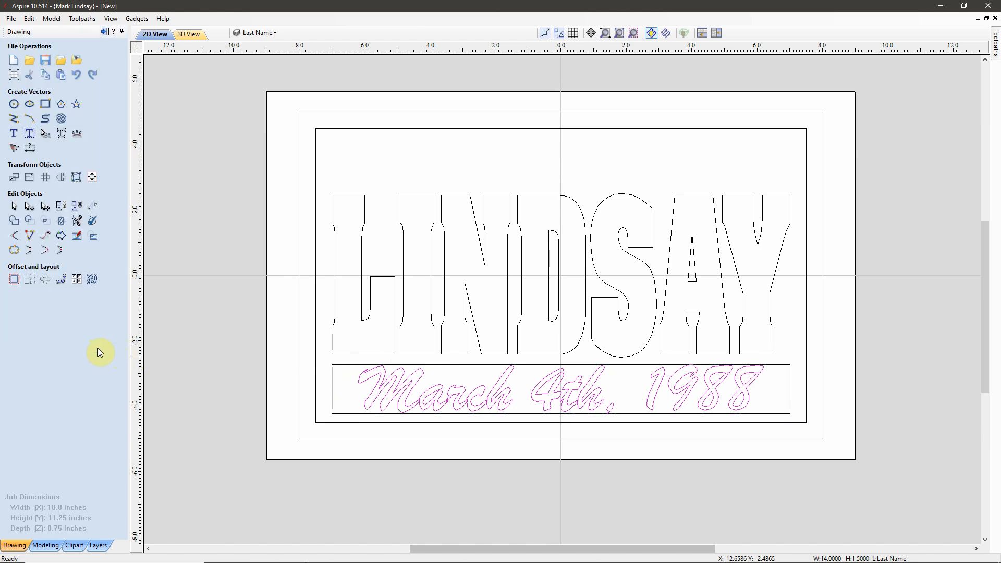
{"action": "left_click", "coordinate": [340, 406]}
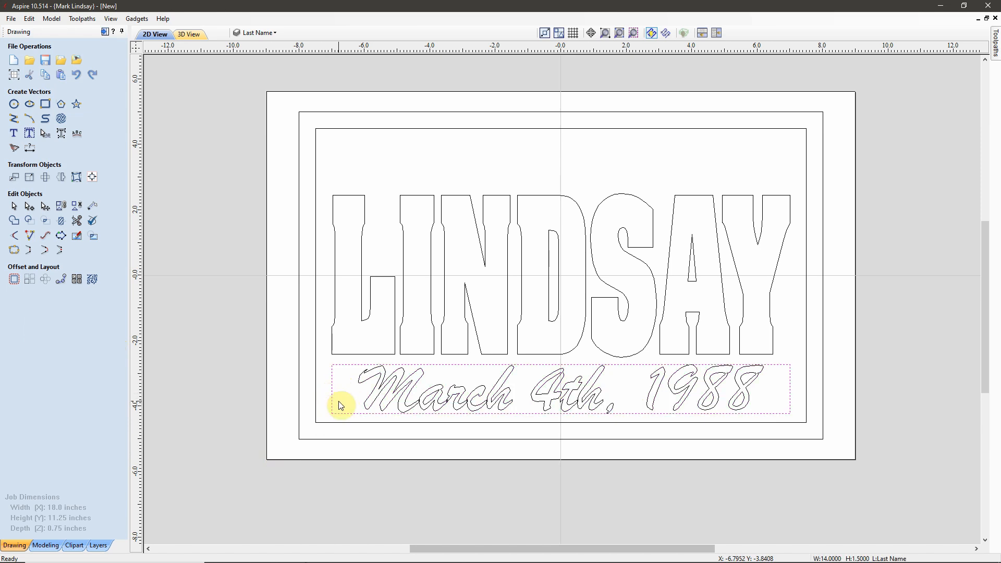
{"action": "key", "text": "Delete"}
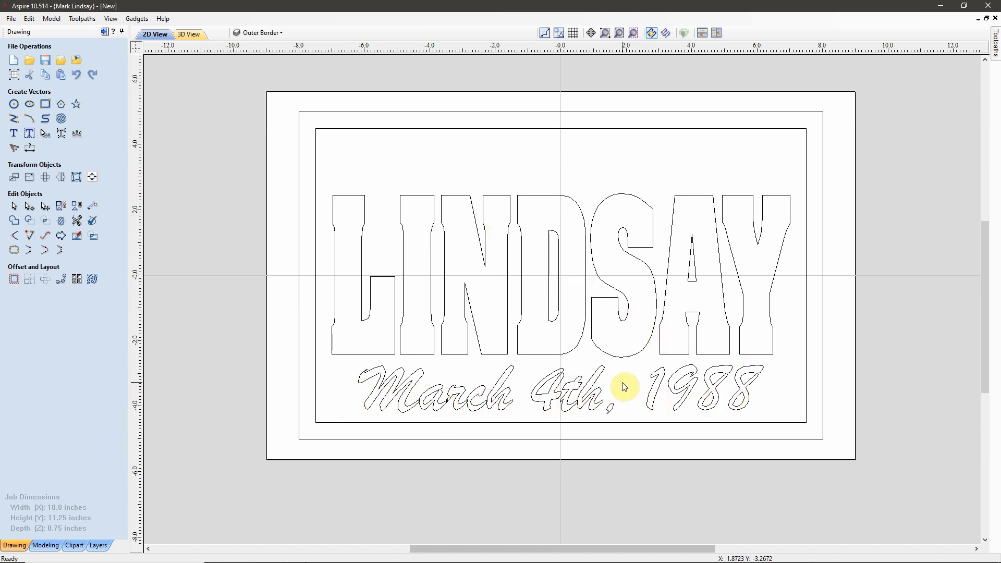
Step: Move the selected date text onto a newly created 'Bottom V-Carve Text' layer
{"action": "left_click", "coordinate": [521, 407]}
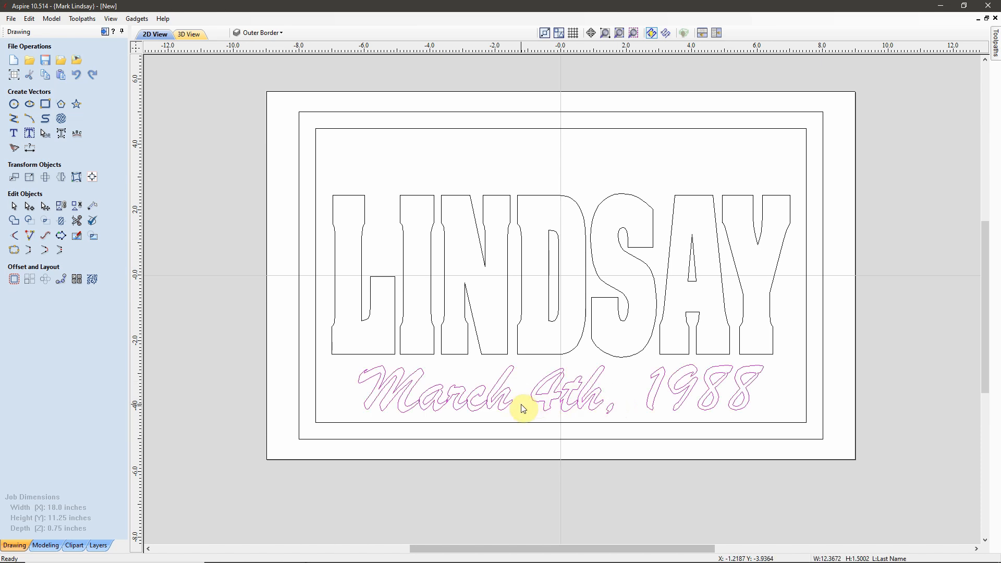
{"action": "right_click", "coordinate": [559, 402]}
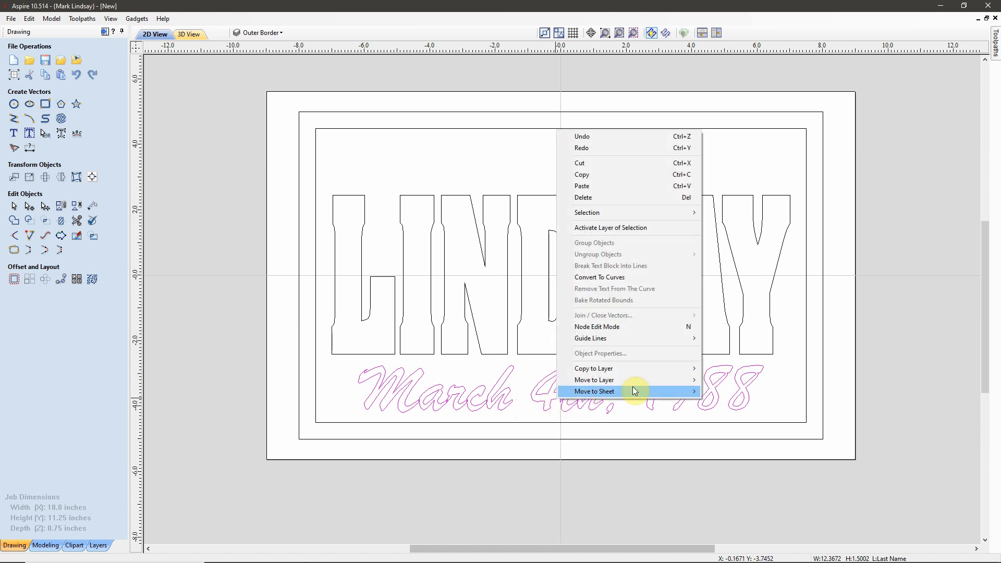
{"action": "mouse_move", "coordinate": [640, 382]}
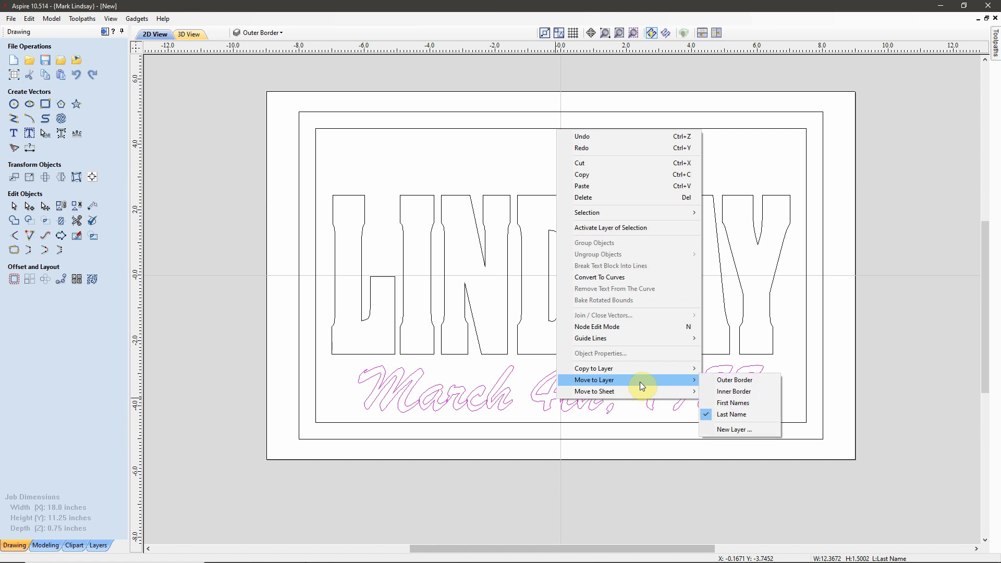
{"action": "left_click", "coordinate": [733, 431]}
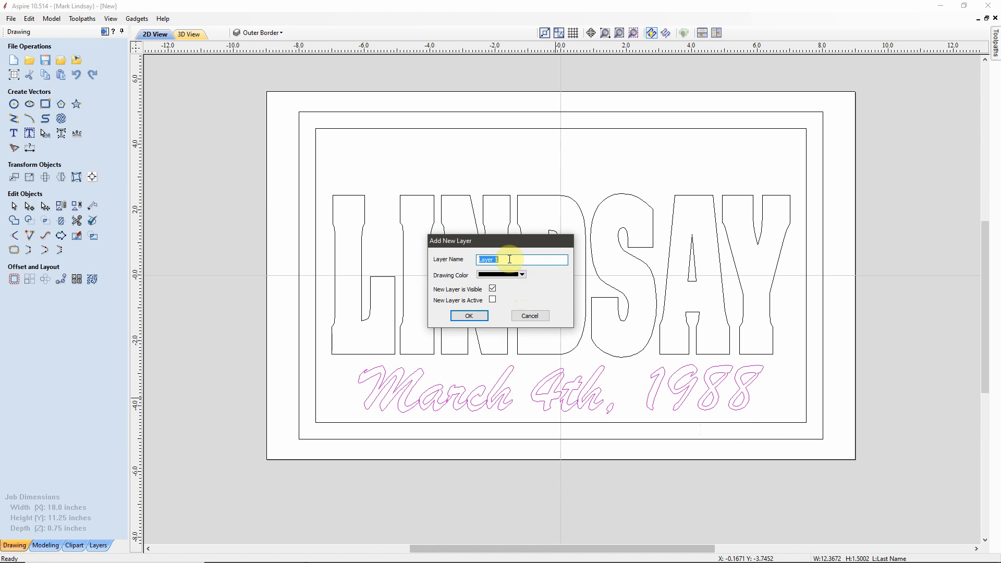
{"action": "type", "text": "ottom V-Carve Text"}
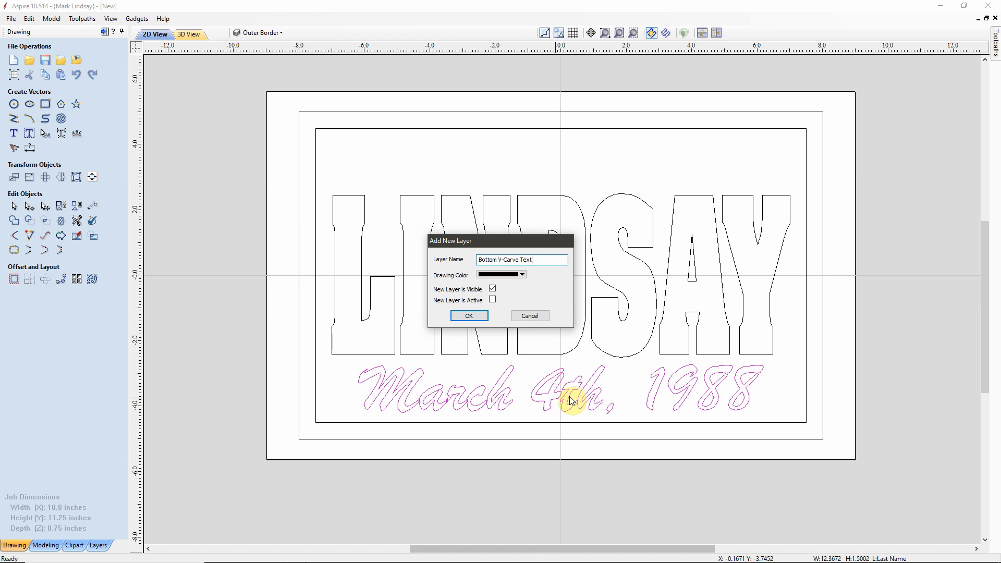
{"action": "left_click", "coordinate": [469, 317]}
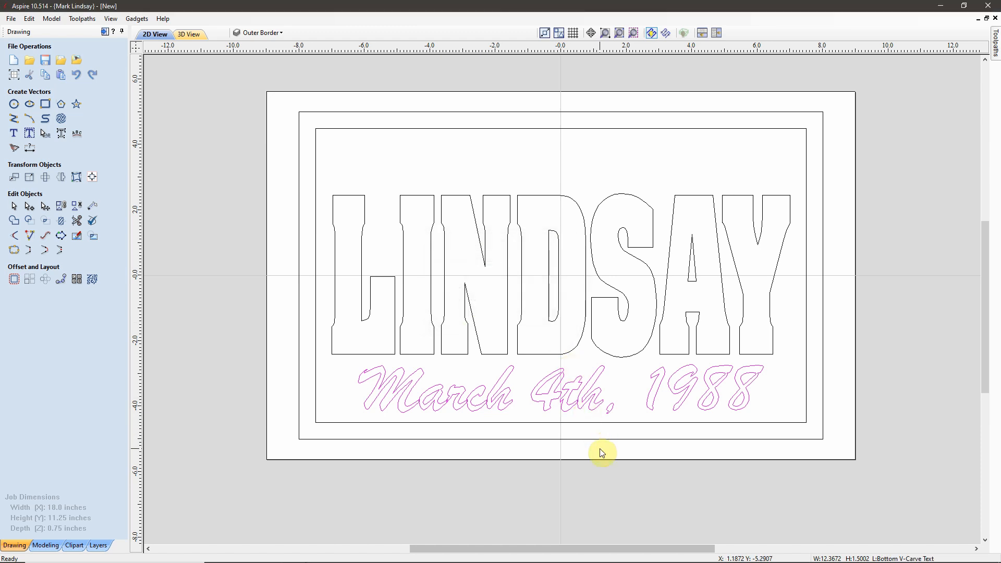
Step: Make the First Names layer visible again
{"action": "left_click", "coordinate": [547, 161]}
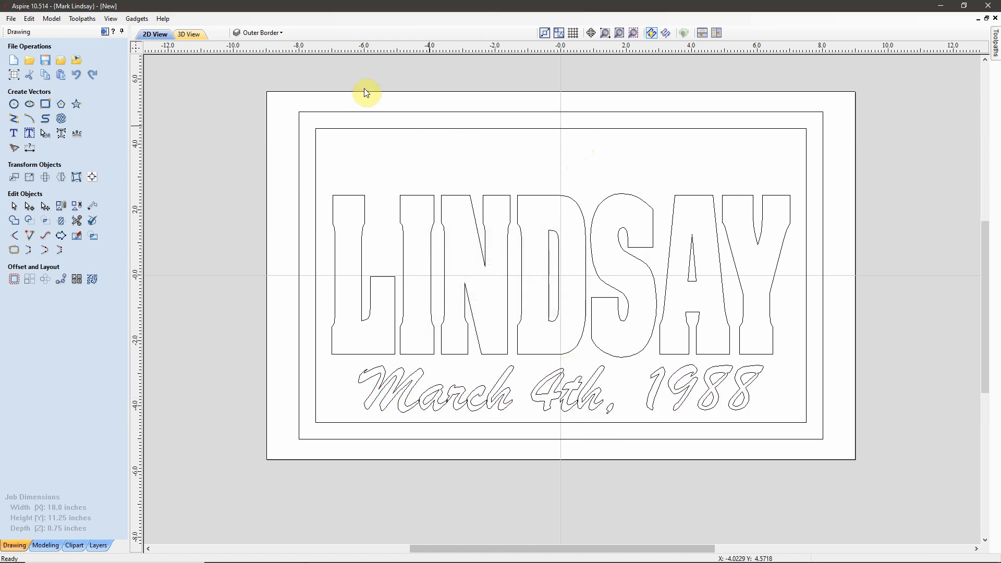
{"action": "left_click", "coordinate": [282, 33]}
{"action": "left_click", "coordinate": [250, 70]}
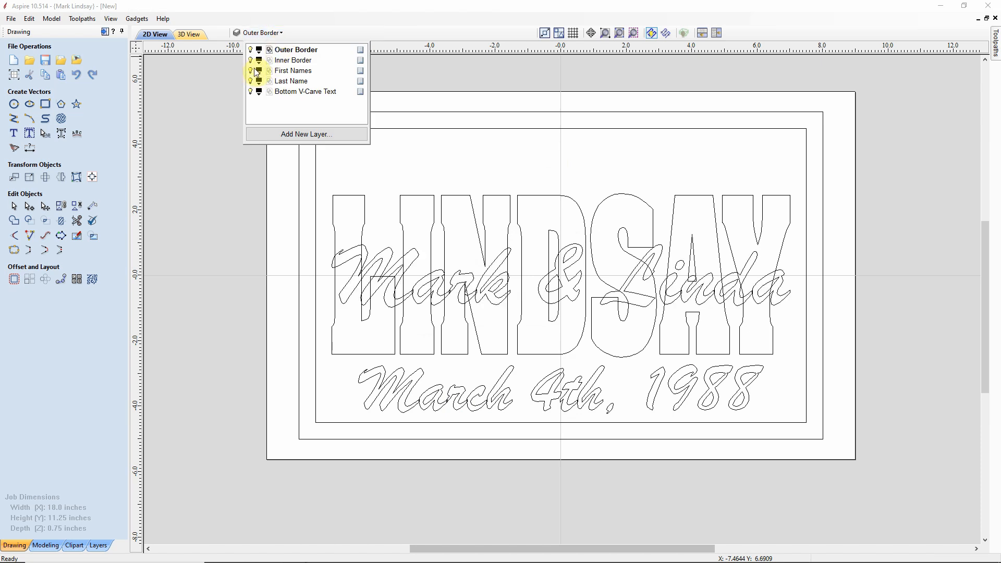
{"action": "left_click", "coordinate": [479, 73]}
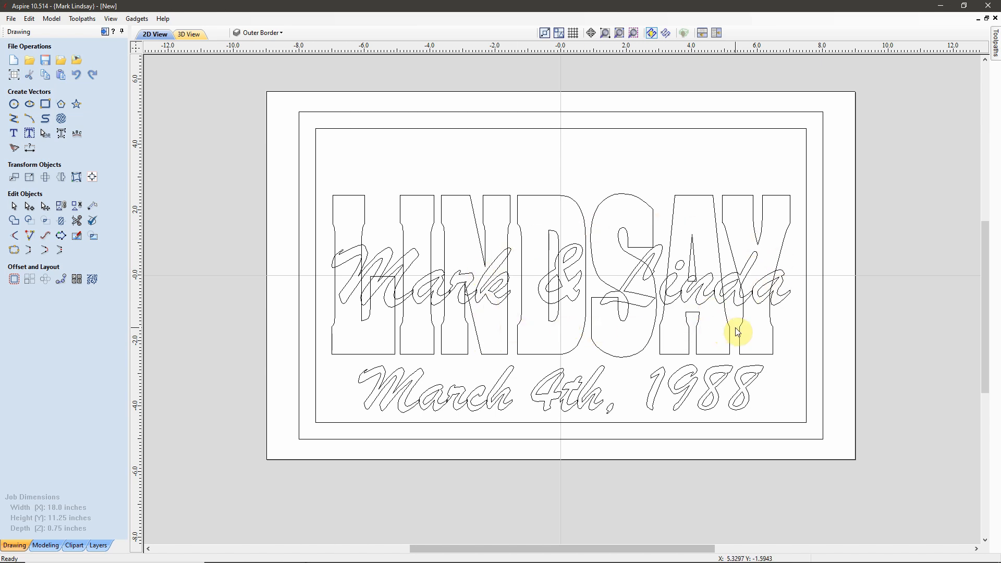
Step: Copy the couple's first-names text onto a new layer named 'Top Text'
{"action": "left_click", "coordinate": [573, 305]}
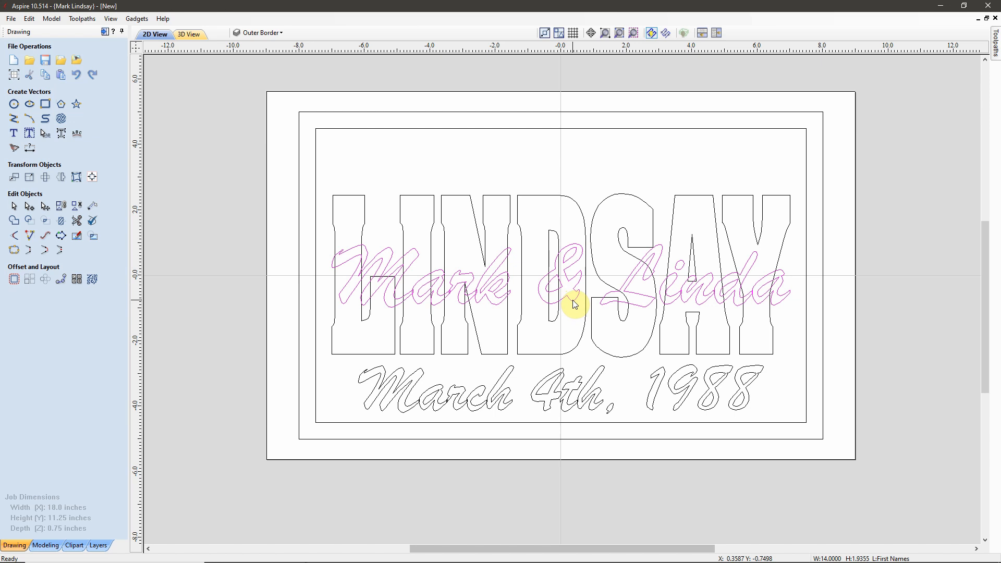
{"action": "right_click", "coordinate": [574, 305]}
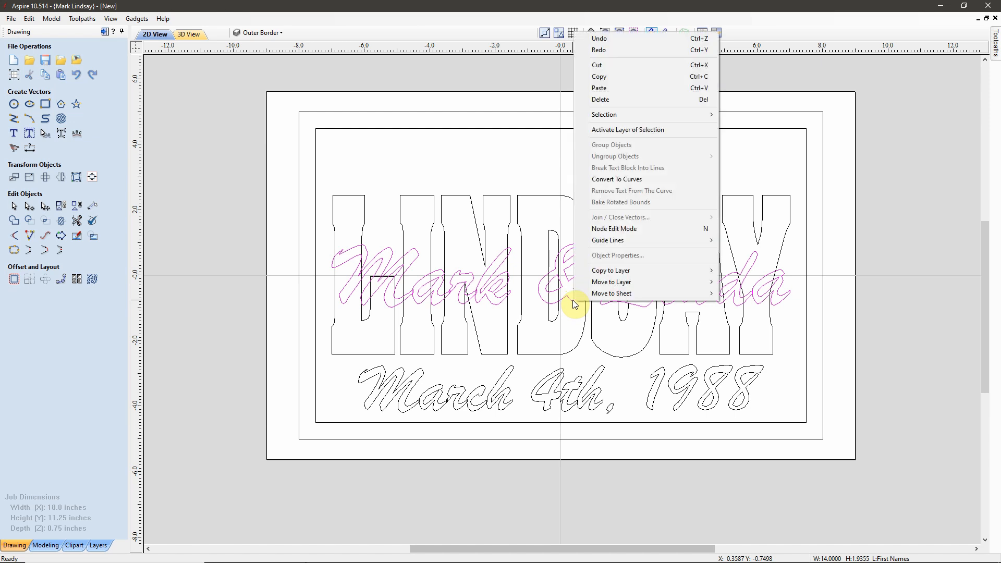
{"action": "mouse_move", "coordinate": [633, 273]}
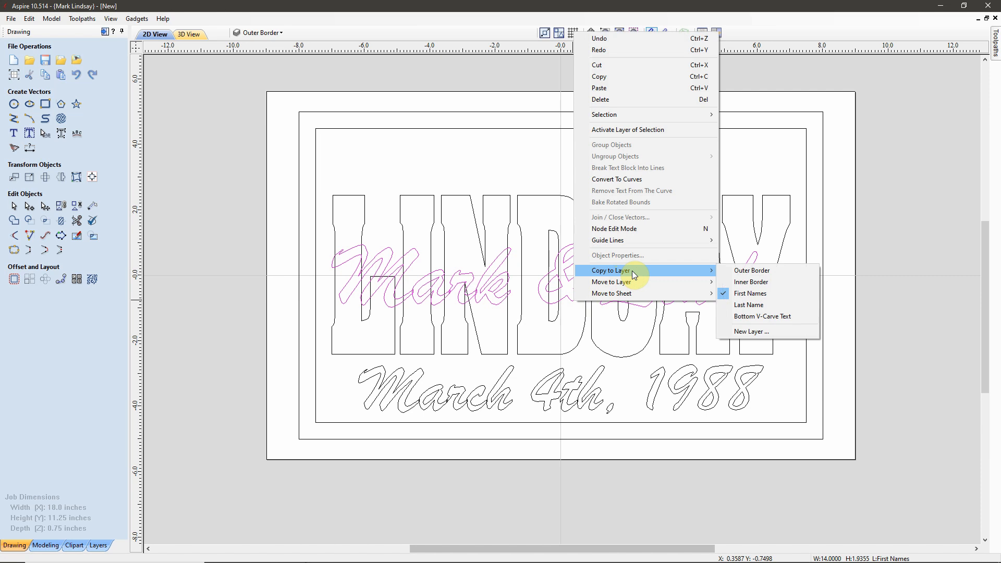
{"action": "left_click", "coordinate": [754, 332]}
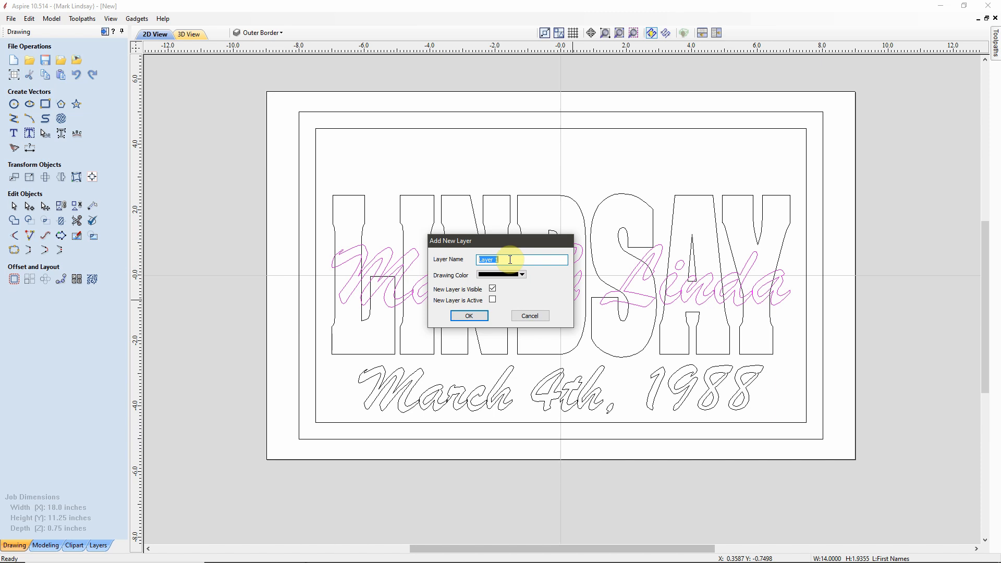
{"action": "type", "text": "Top Text"}
{"action": "left_click", "coordinate": [471, 316]}
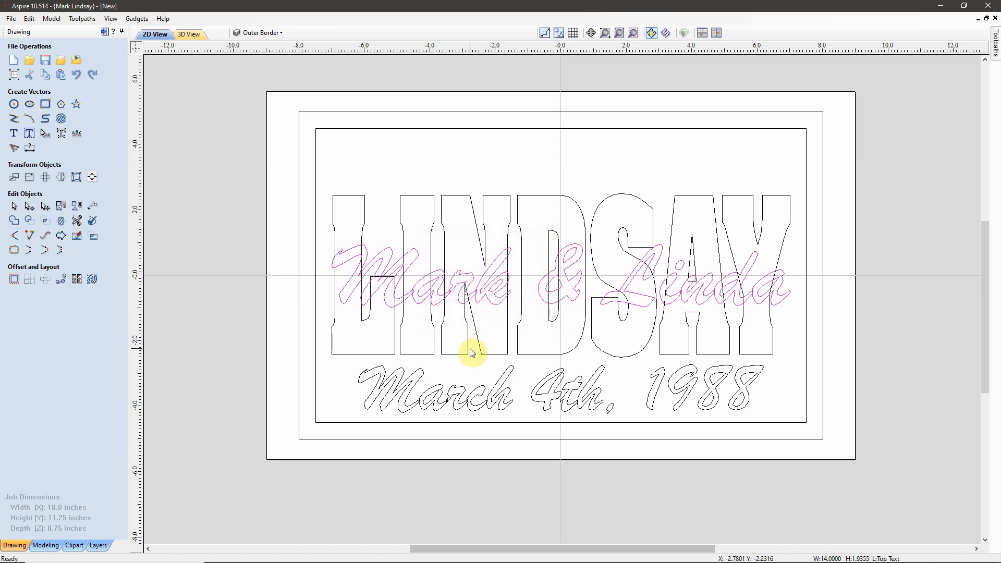
{"action": "left_click", "coordinate": [282, 32]}
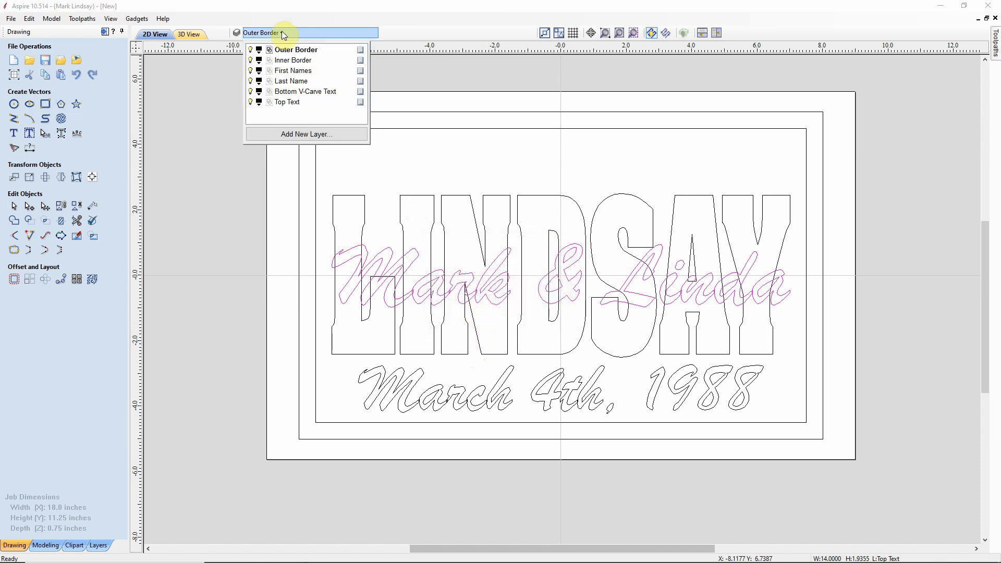
{"action": "left_click", "coordinate": [251, 71]}
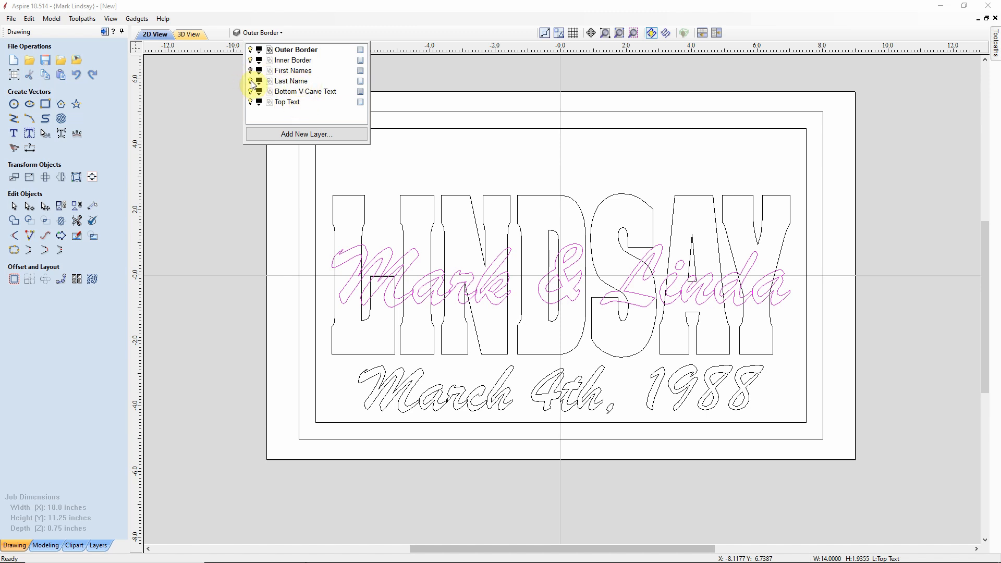
{"action": "left_click", "coordinate": [251, 82]}
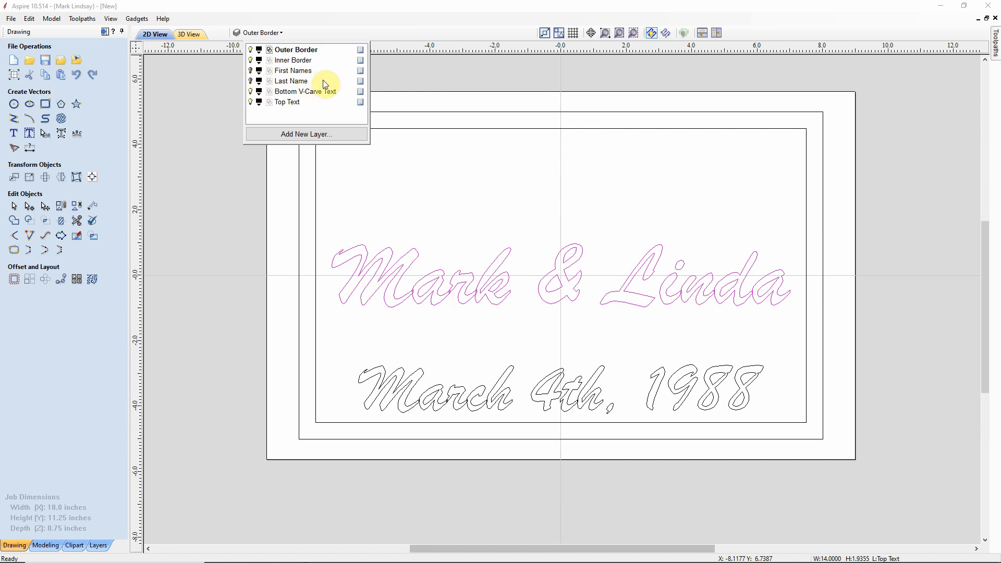
{"action": "left_click", "coordinate": [286, 103]}
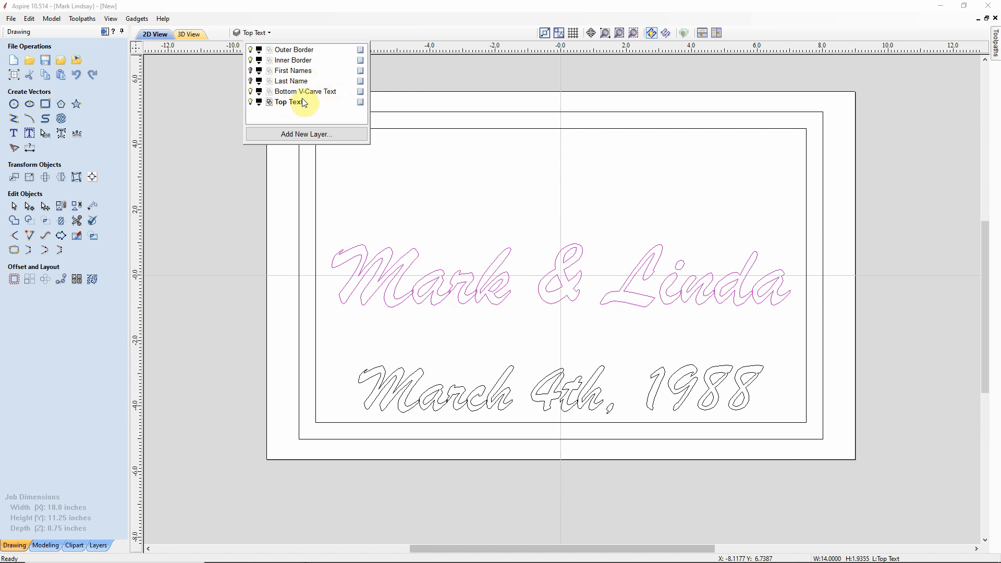
{"action": "left_click", "coordinate": [251, 93]}
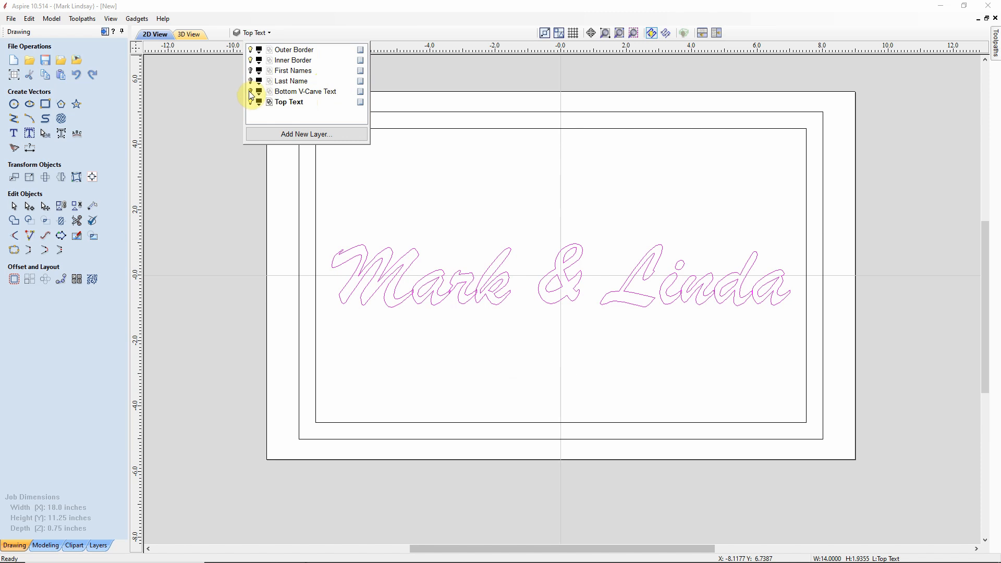
{"action": "left_click", "coordinate": [478, 195]}
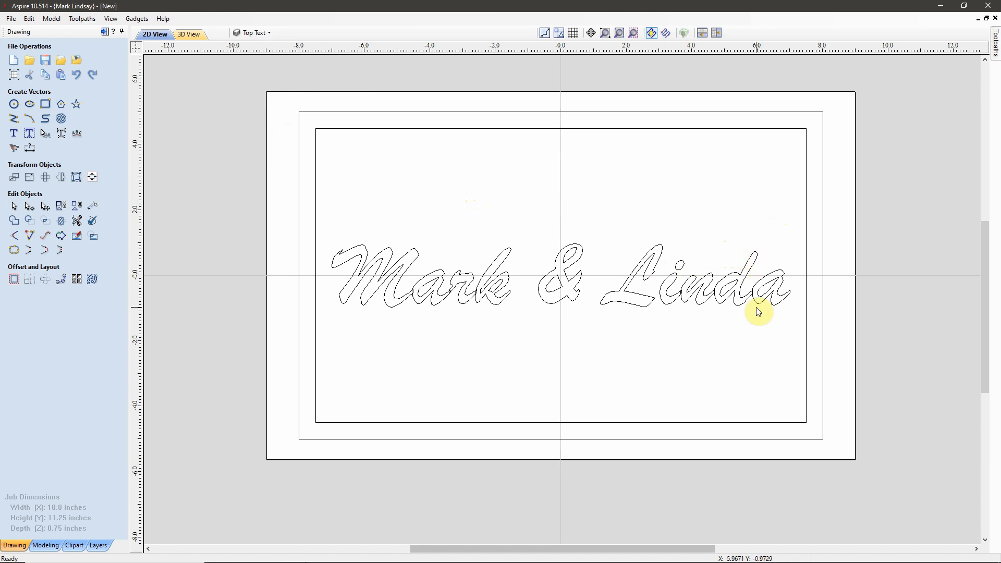
{"action": "left_click", "coordinate": [710, 296]}
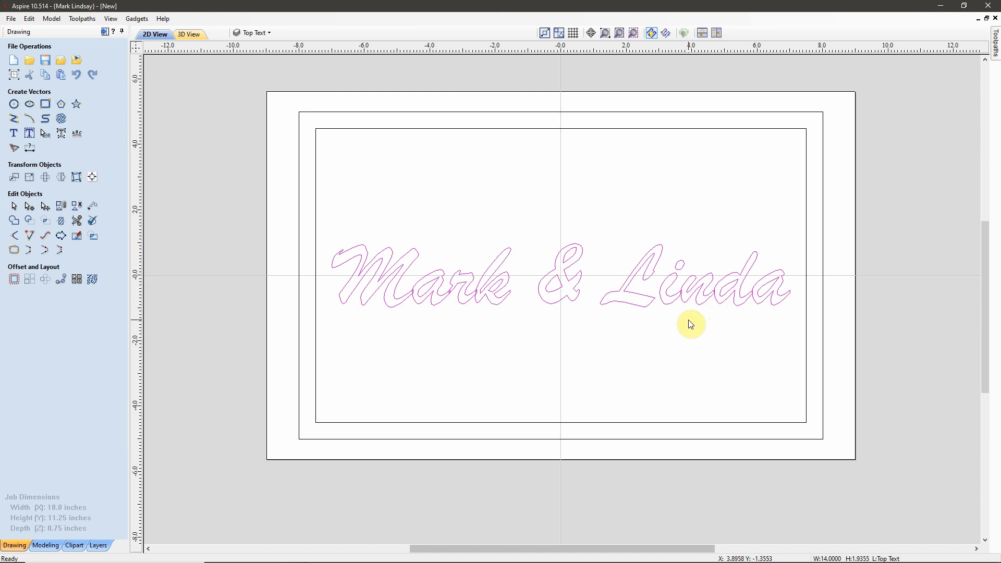
{"action": "scroll", "coordinate": [452, 296], "scroll_direction": "up", "scroll_amount": 1}
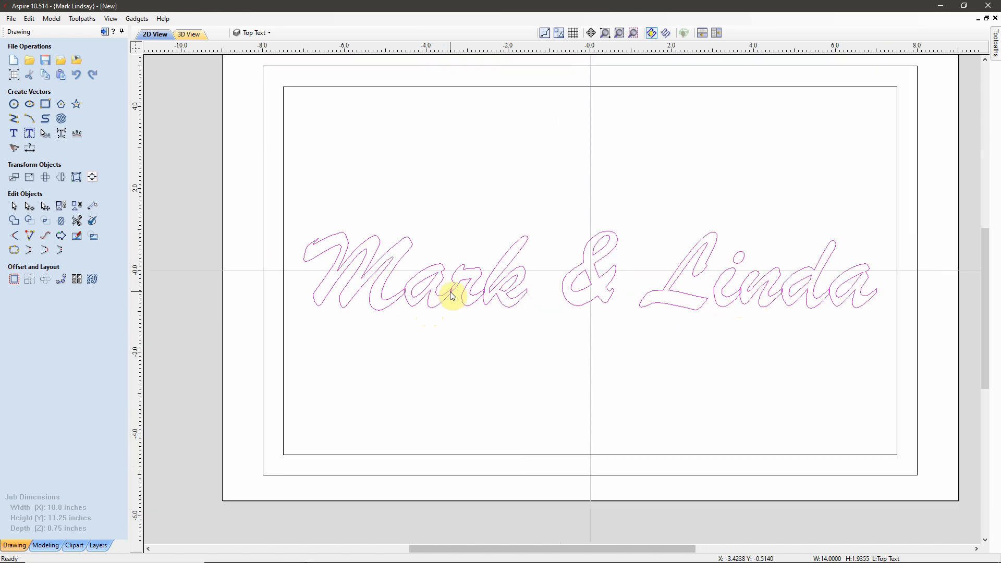
{"action": "scroll", "coordinate": [452, 296], "scroll_direction": "up", "scroll_amount": 3}
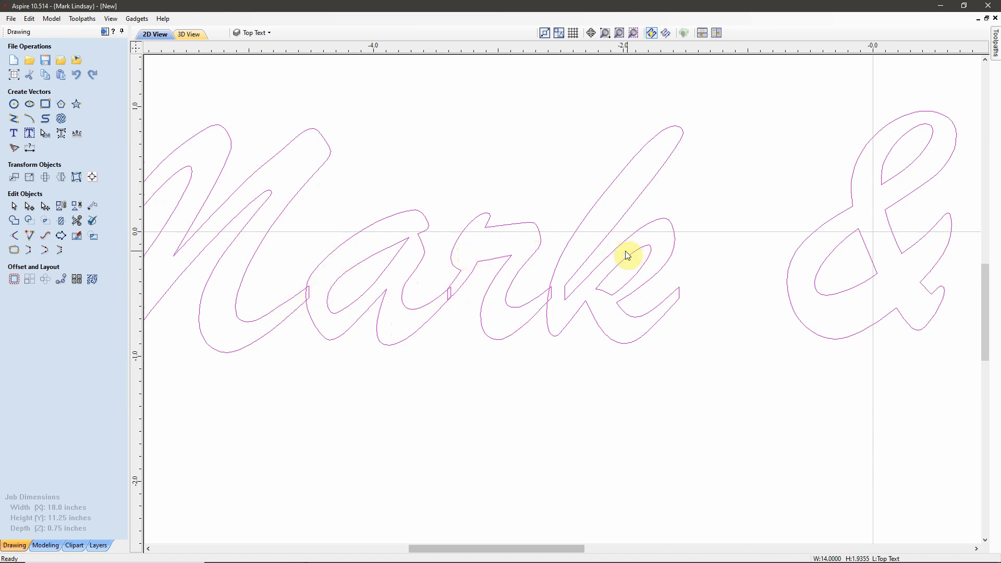
{"action": "scroll", "coordinate": [579, 280], "scroll_direction": "down", "scroll_amount": 2}
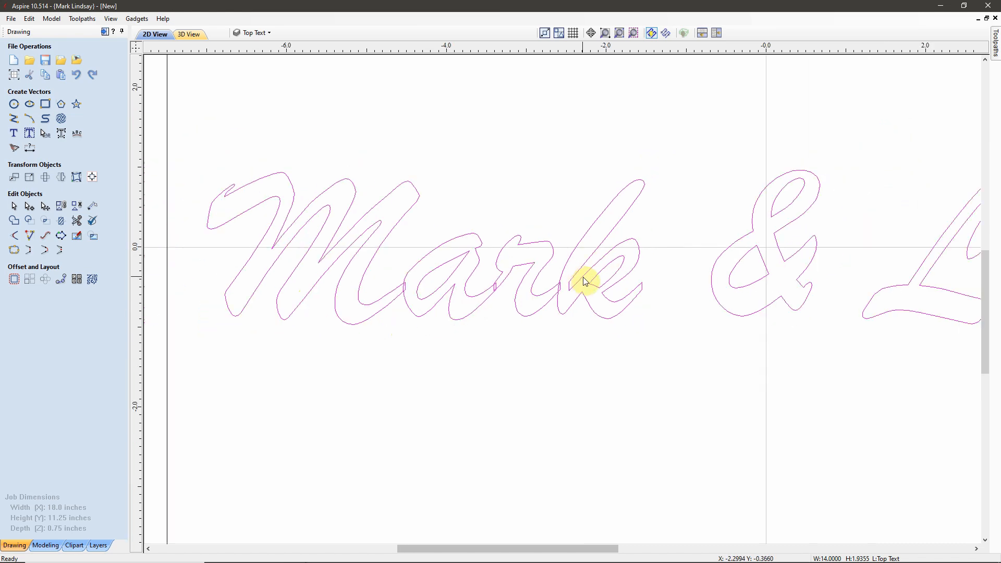
{"action": "scroll", "coordinate": [583, 280], "scroll_direction": "down", "scroll_amount": 3}
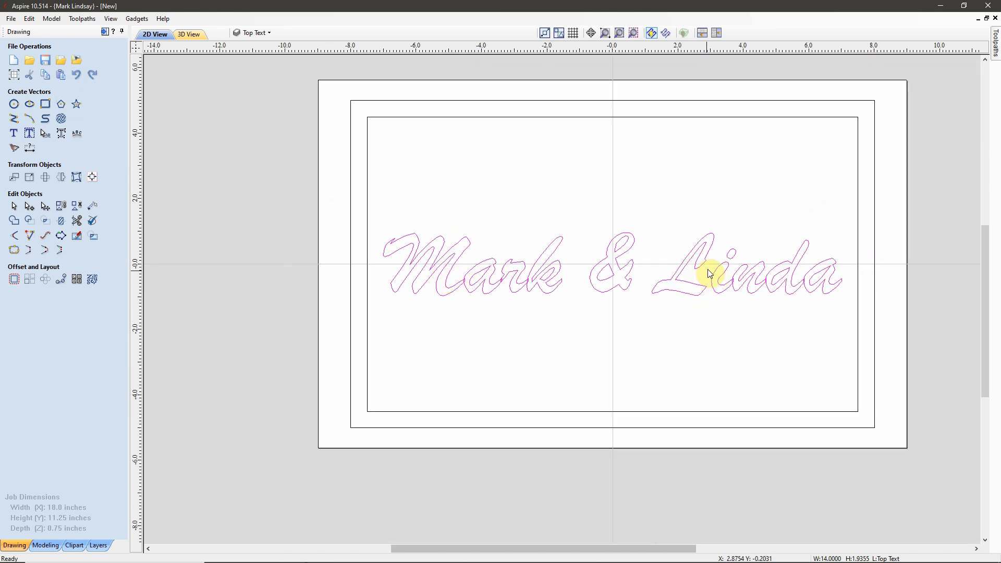
{"action": "left_click", "coordinate": [14, 224]}
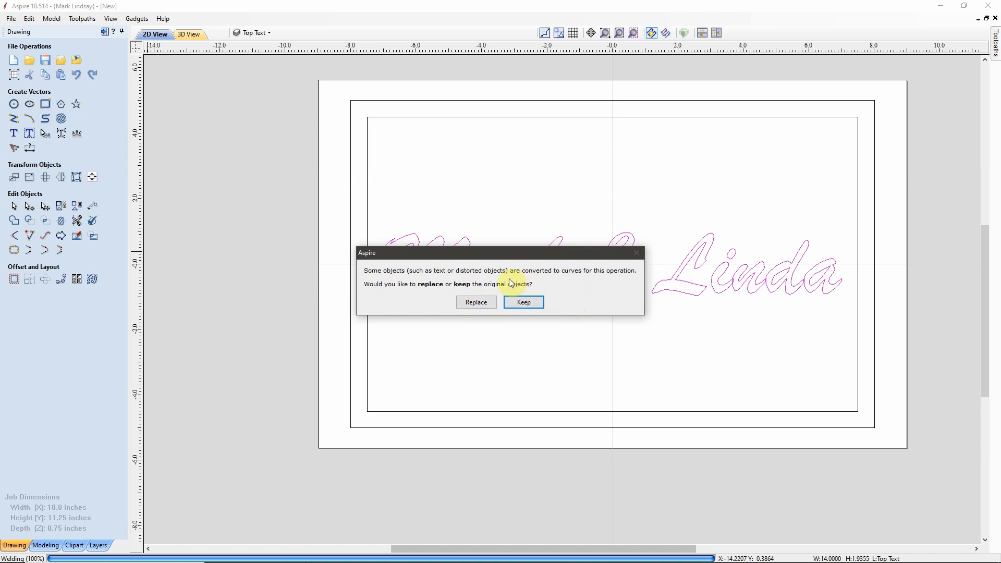
{"action": "left_click", "coordinate": [475, 303]}
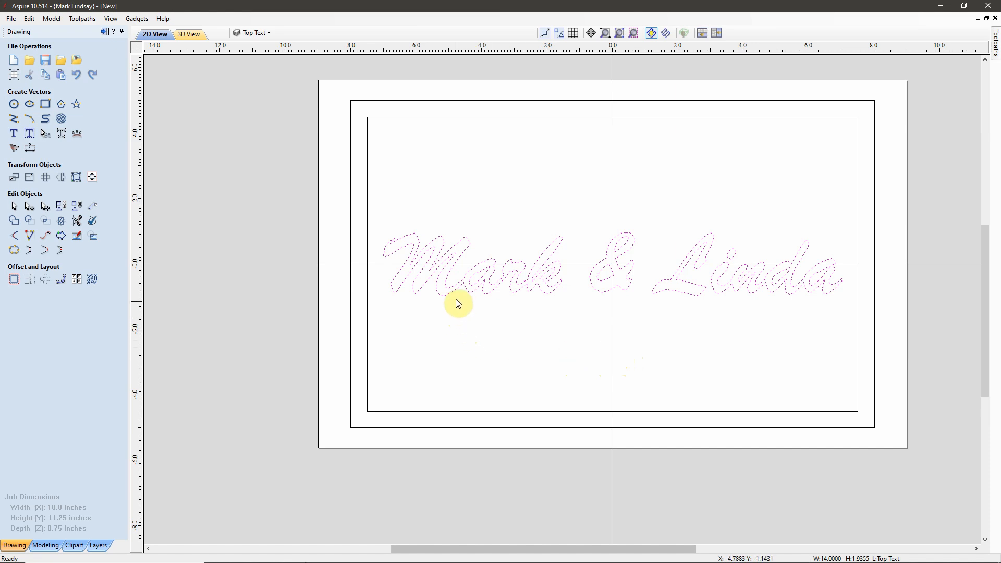
{"action": "scroll", "coordinate": [456, 309], "scroll_direction": "up", "scroll_amount": 4}
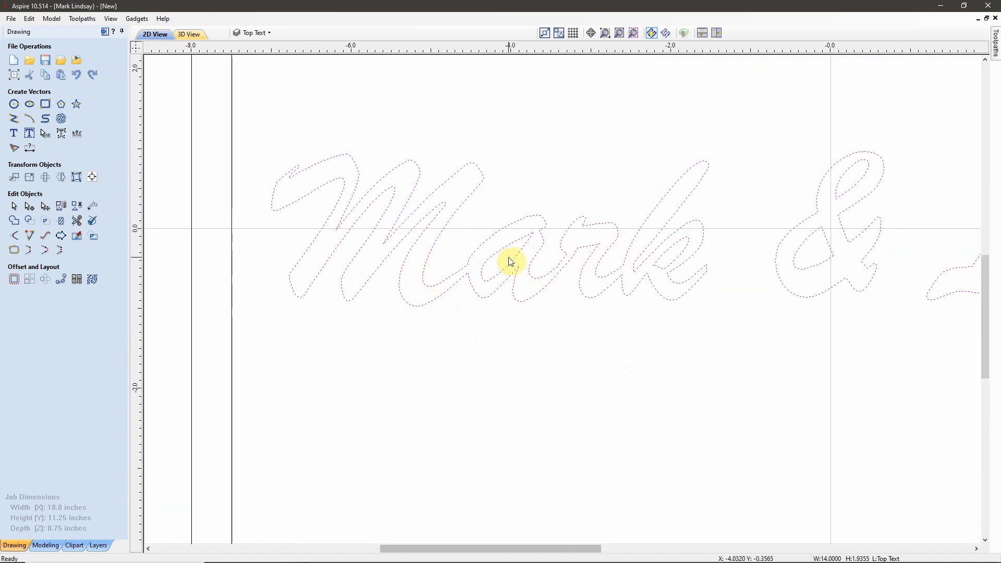
{"action": "scroll", "coordinate": [510, 261], "scroll_direction": "down", "scroll_amount": 3}
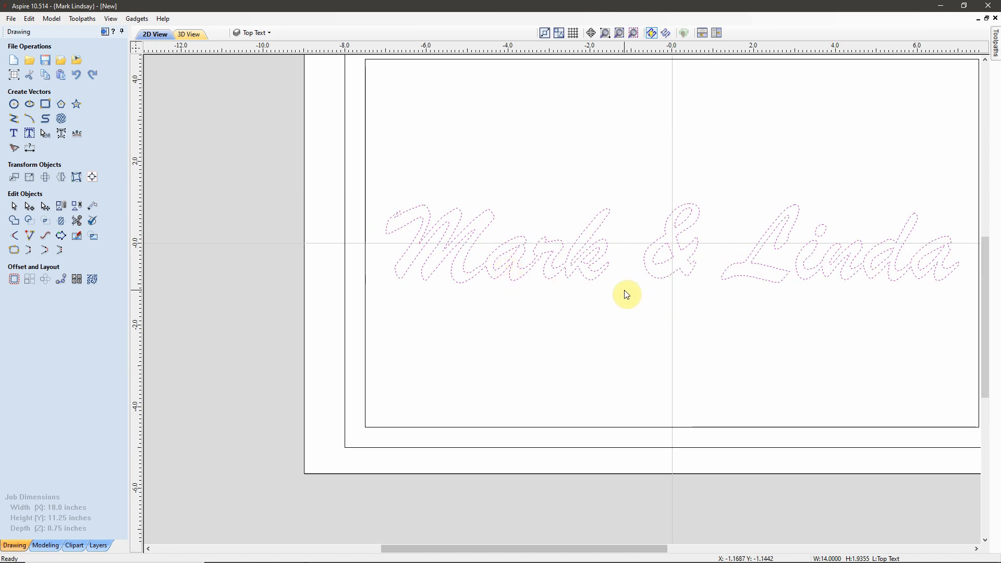
Step: Group the welded letter outlines into one object and deselect them
{"action": "left_click", "coordinate": [60, 208]}
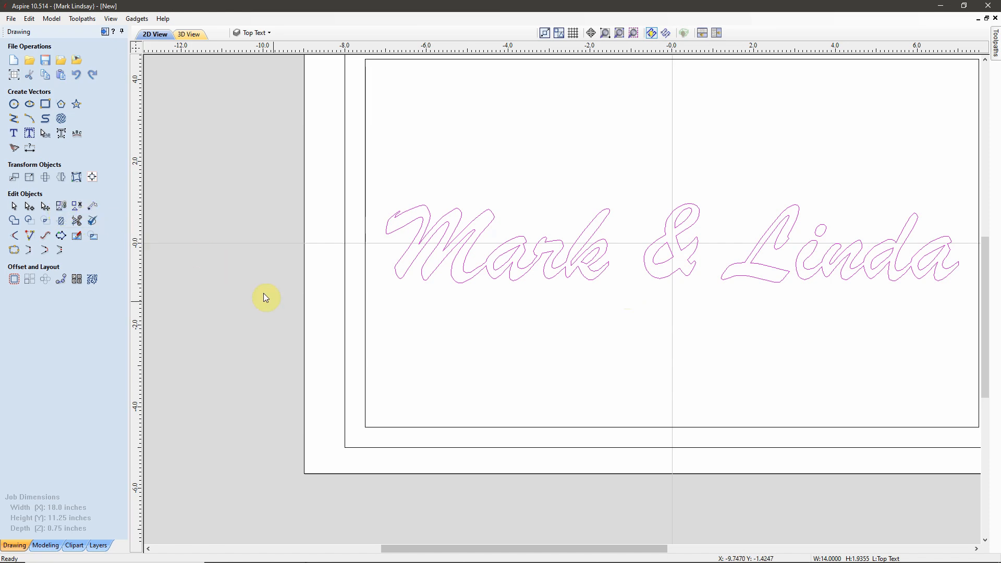
{"action": "middle_click_drag", "start_coordinate": [668, 335], "coordinate": [594, 338]}
{"action": "scroll", "coordinate": [809, 286], "scroll_direction": "up", "scroll_amount": 2}
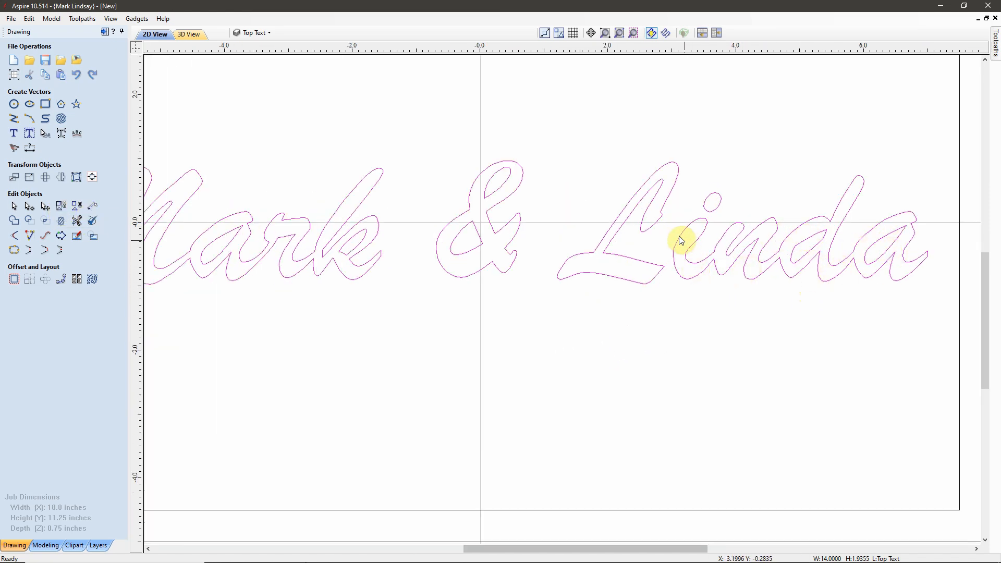
{"action": "scroll", "coordinate": [652, 294], "scroll_direction": "down", "scroll_amount": 3}
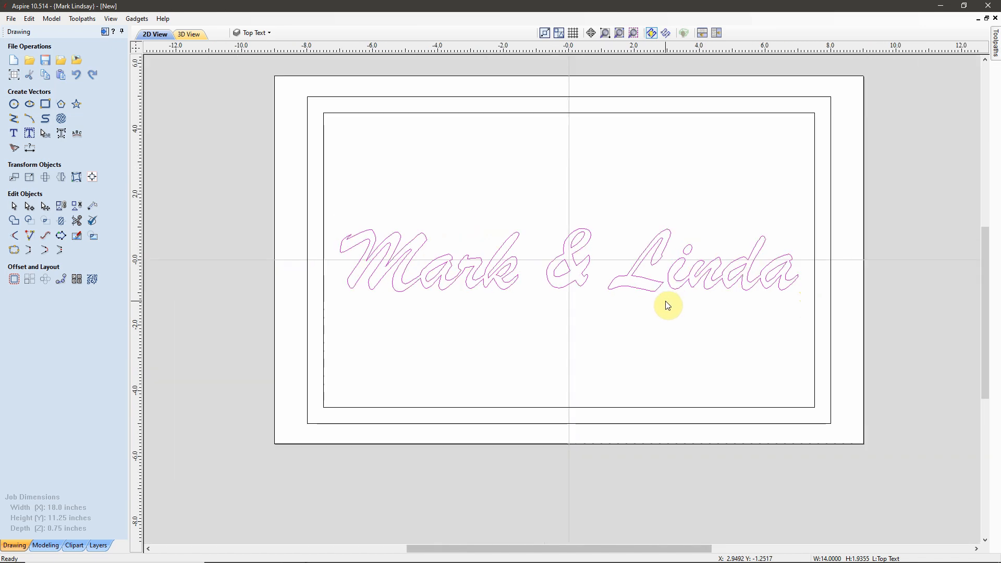
{"action": "left_click", "coordinate": [591, 361]}
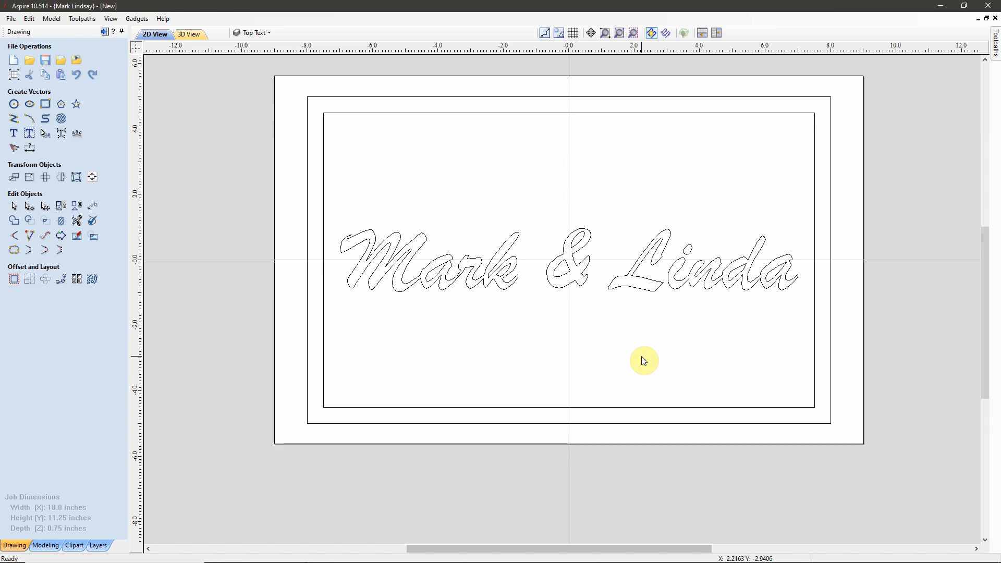
{"action": "left_click", "coordinate": [616, 286]}
{"action": "right_click", "coordinate": [622, 290]}
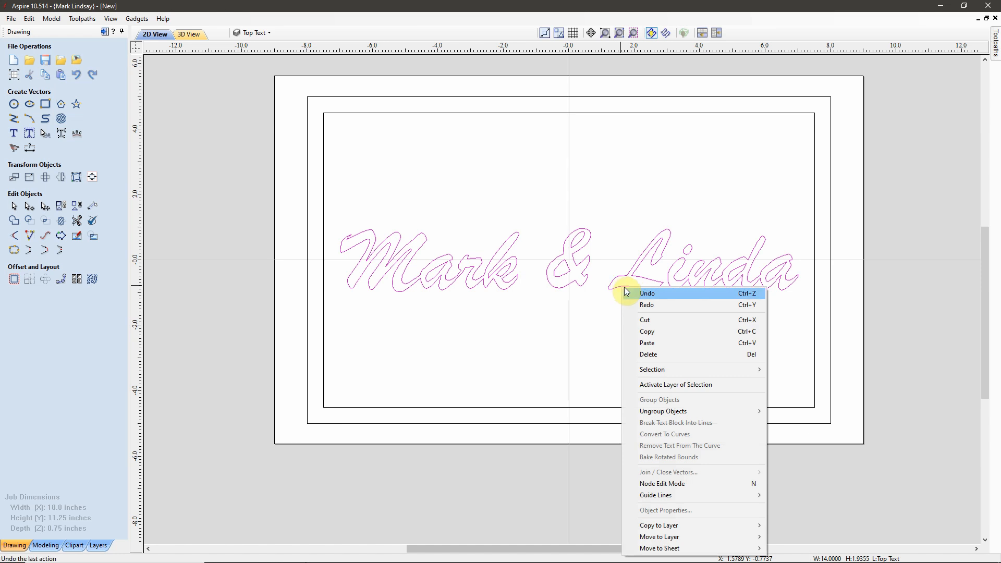
{"action": "mouse_move", "coordinate": [702, 530]}
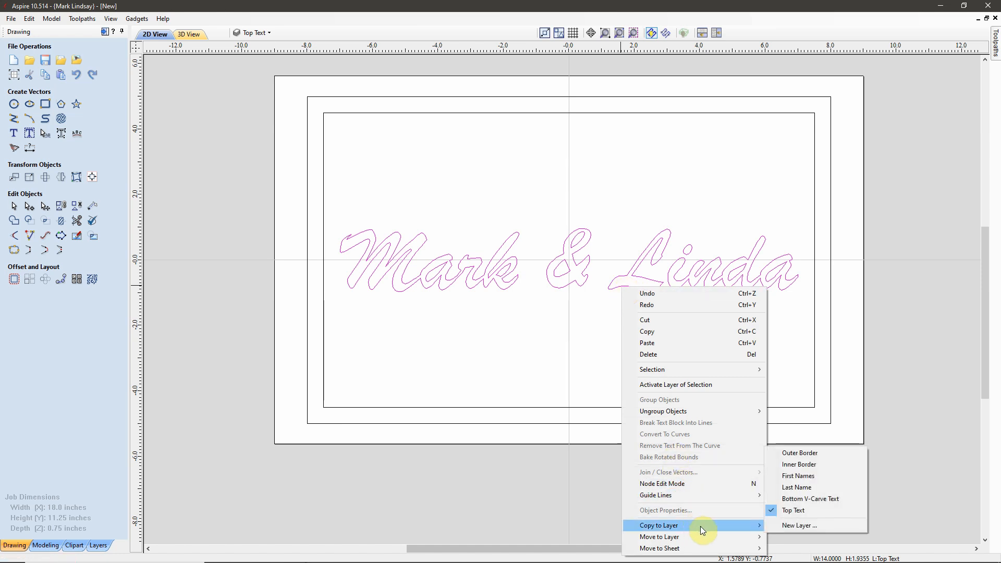
{"action": "left_click", "coordinate": [790, 526]}
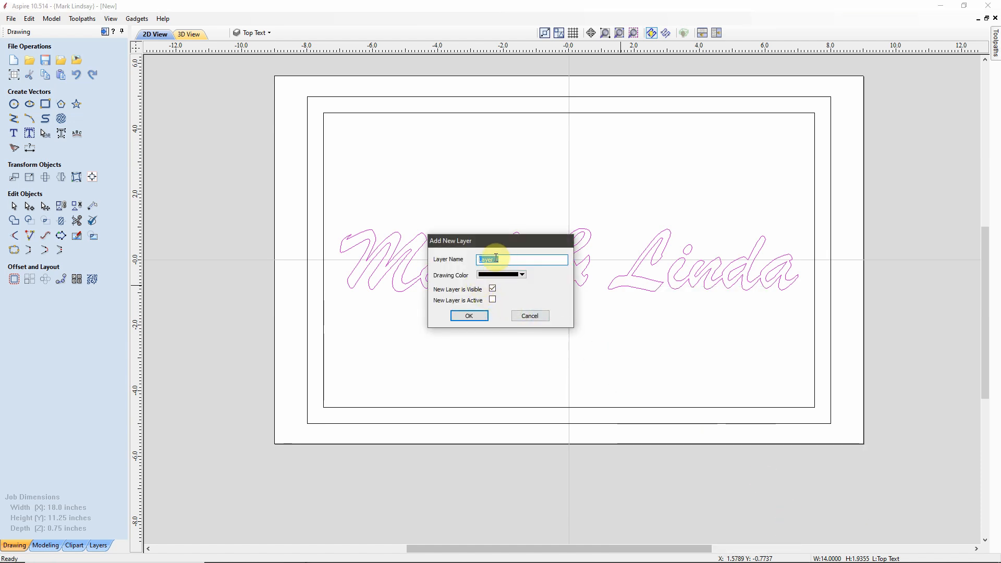
{"action": "type", "text": "Bottom Text"}
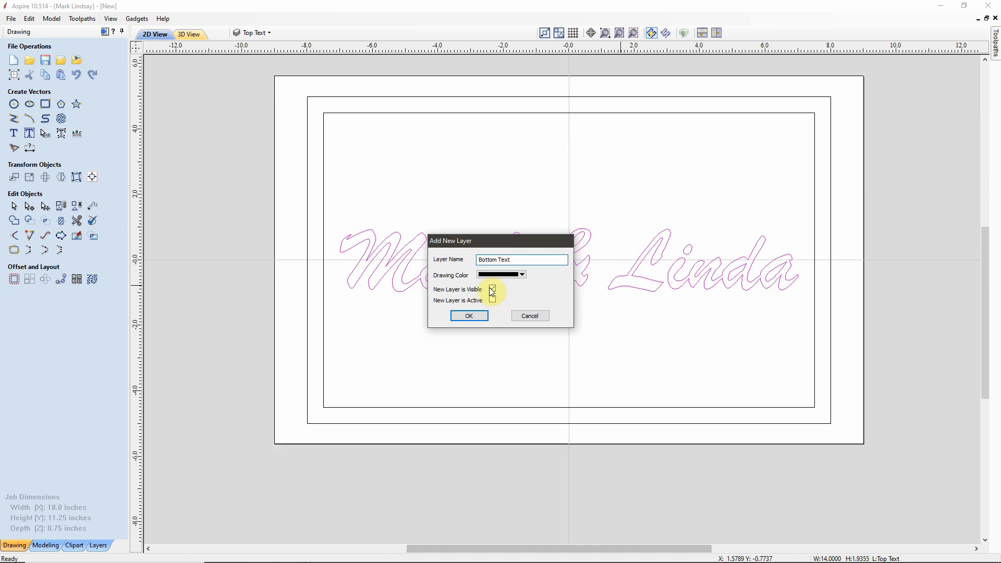
{"action": "left_click", "coordinate": [471, 315]}
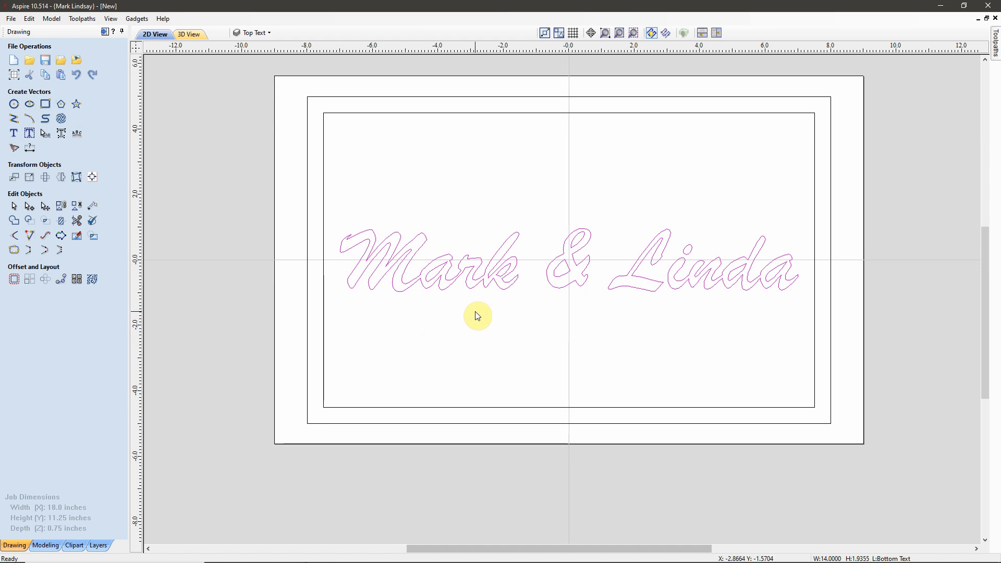
{"action": "left_click", "coordinate": [648, 323]}
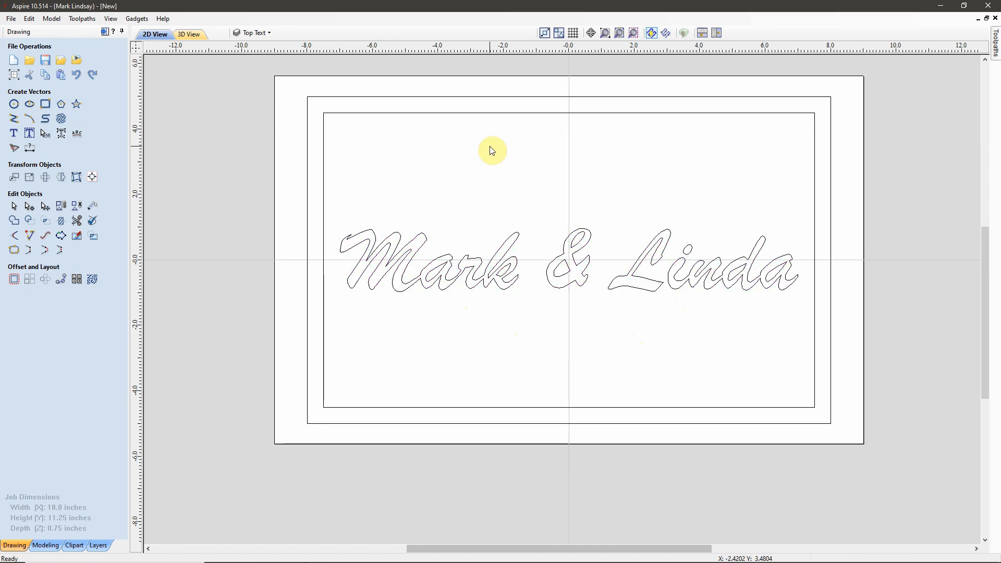
Step: Make Bottom Text the active layer and show the Last Name layer
{"action": "left_click", "coordinate": [268, 32]}
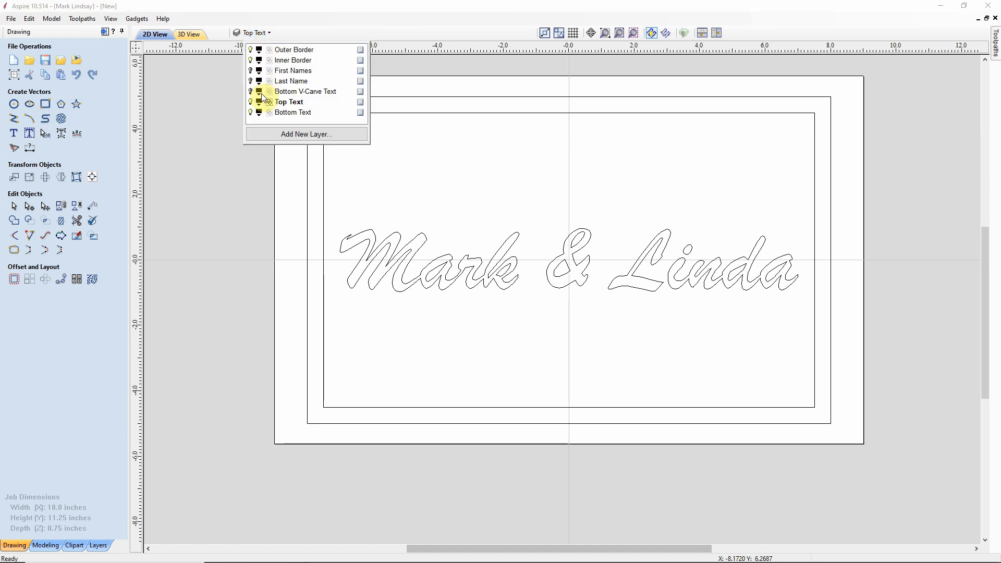
{"action": "left_click", "coordinate": [286, 112]}
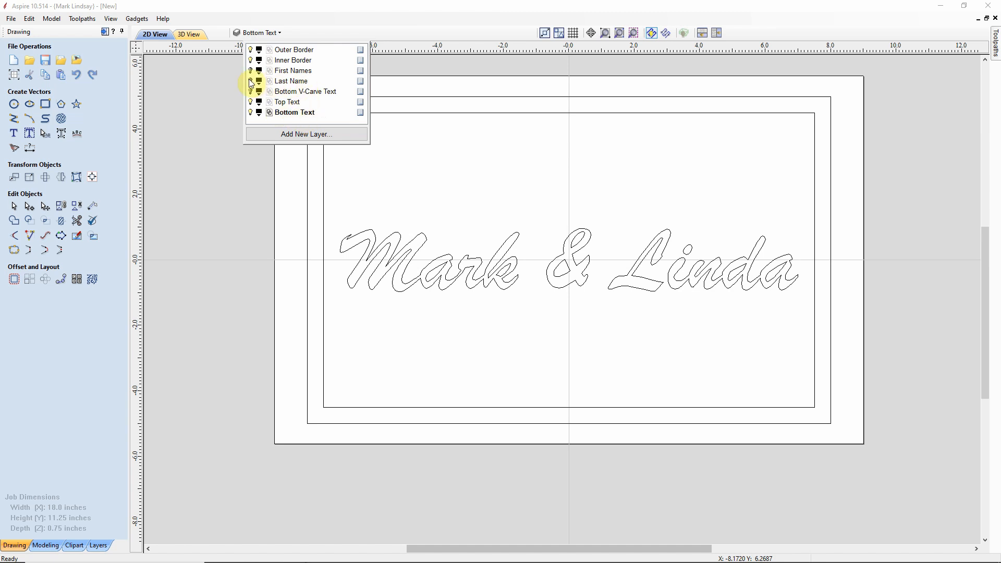
{"action": "left_click", "coordinate": [251, 81]}
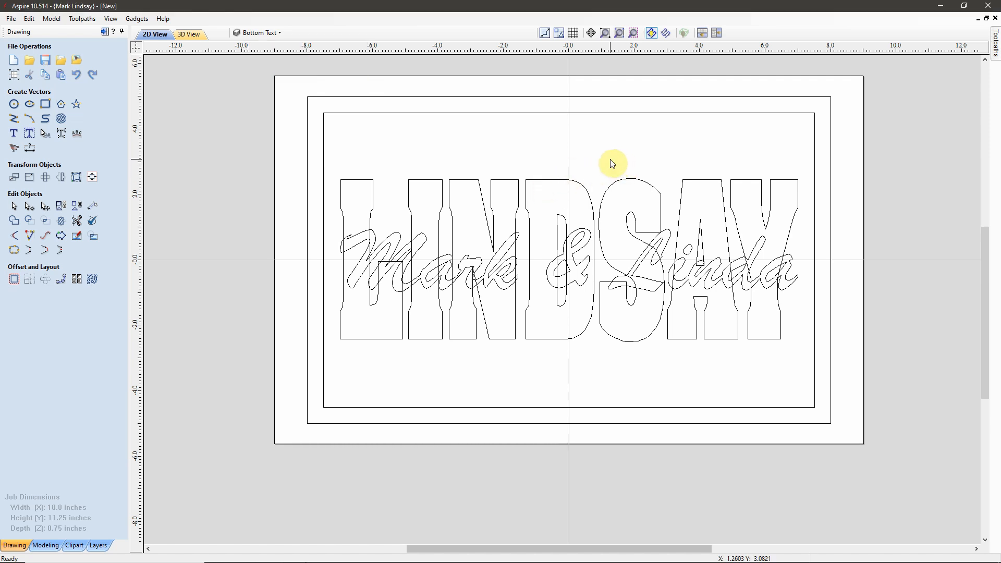
Step: Copy the LINDSAY lettering onto the Bottom Text layer
{"action": "left_click", "coordinate": [557, 190]}
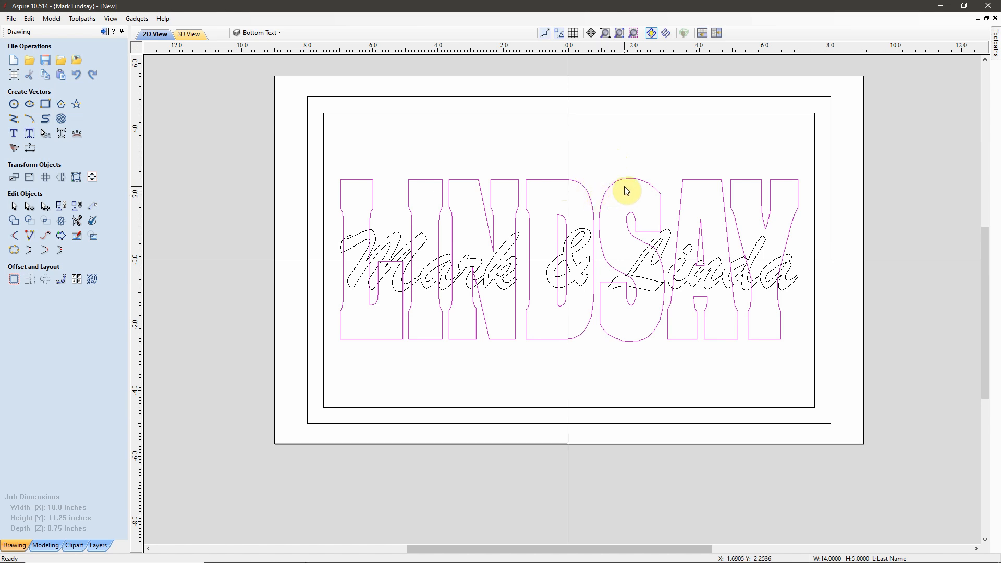
{"action": "right_click", "coordinate": [587, 191]}
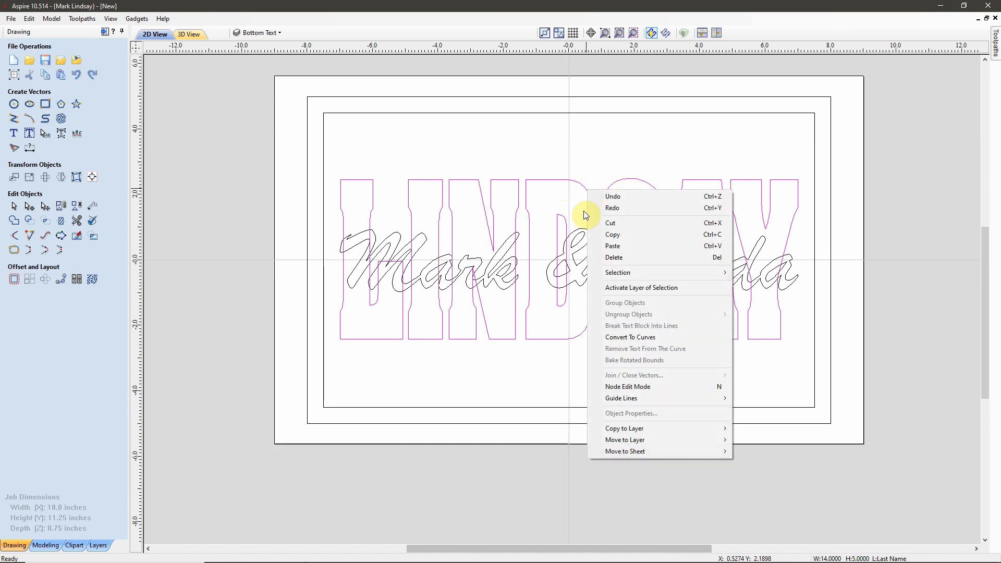
{"action": "mouse_move", "coordinate": [681, 428]}
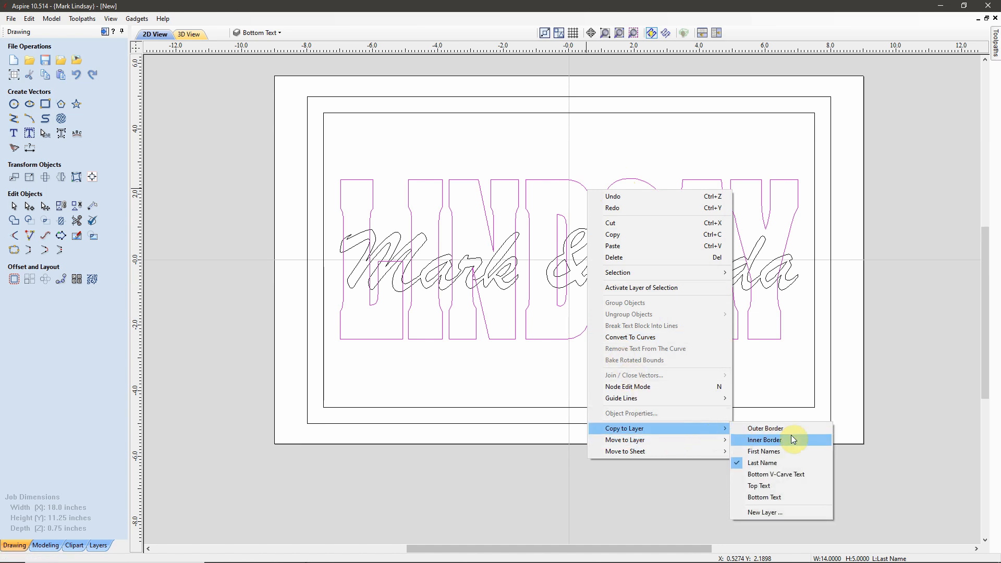
{"action": "left_click", "coordinate": [777, 497]}
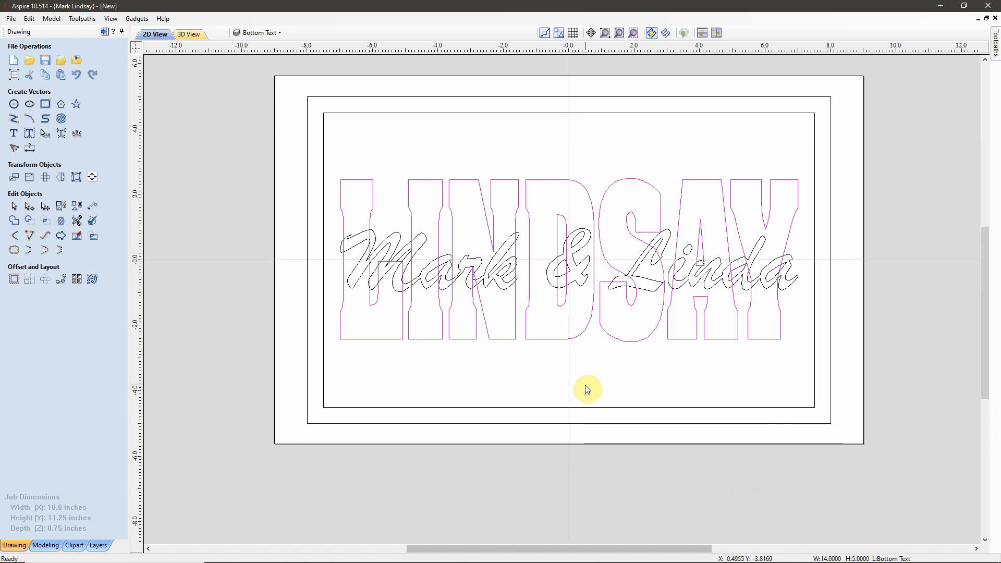
{"action": "left_click", "coordinate": [279, 34]}
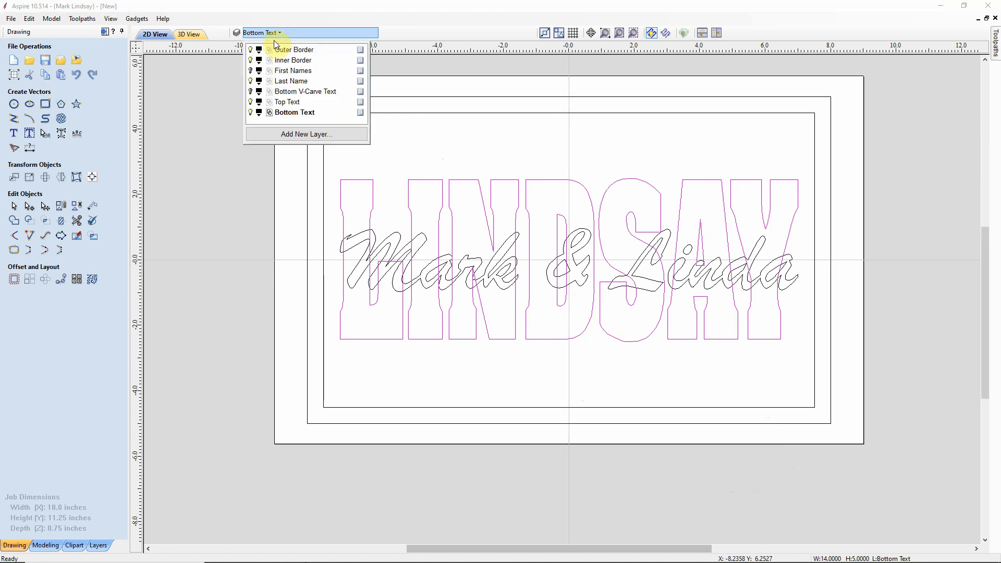
{"action": "left_click", "coordinate": [250, 82]}
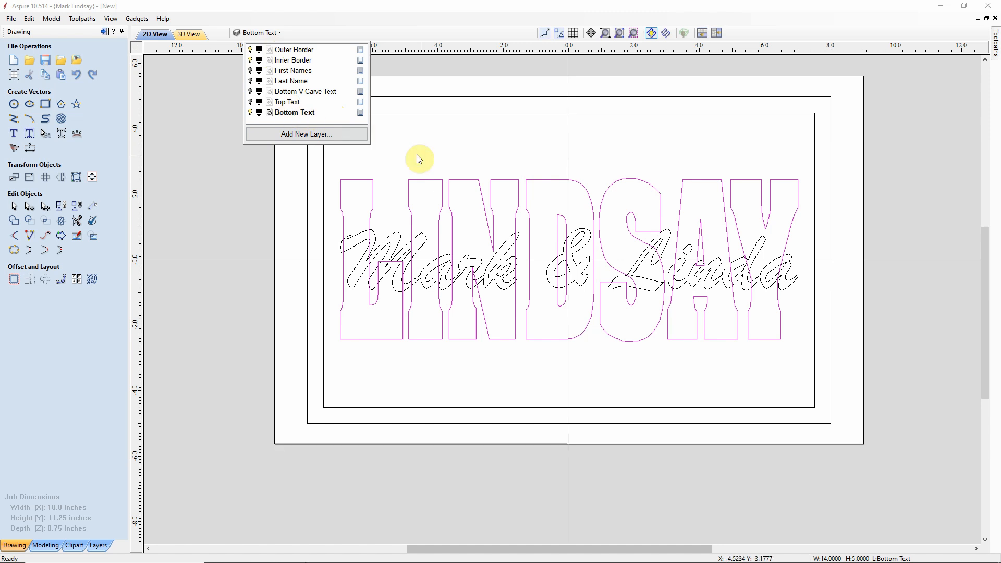
{"action": "left_click", "coordinate": [517, 157]}
{"action": "left_click", "coordinate": [518, 158]}
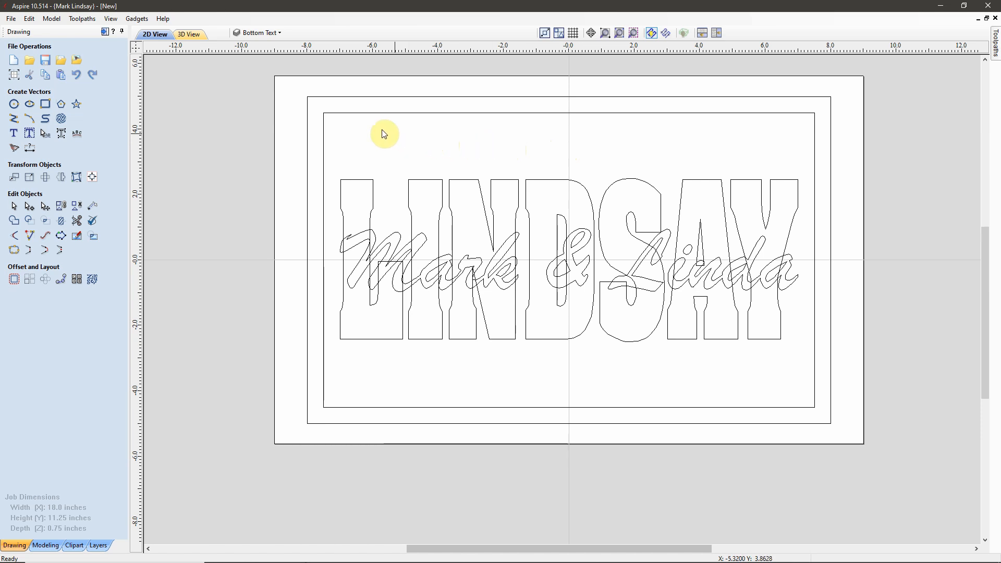
{"action": "left_click", "coordinate": [281, 31]}
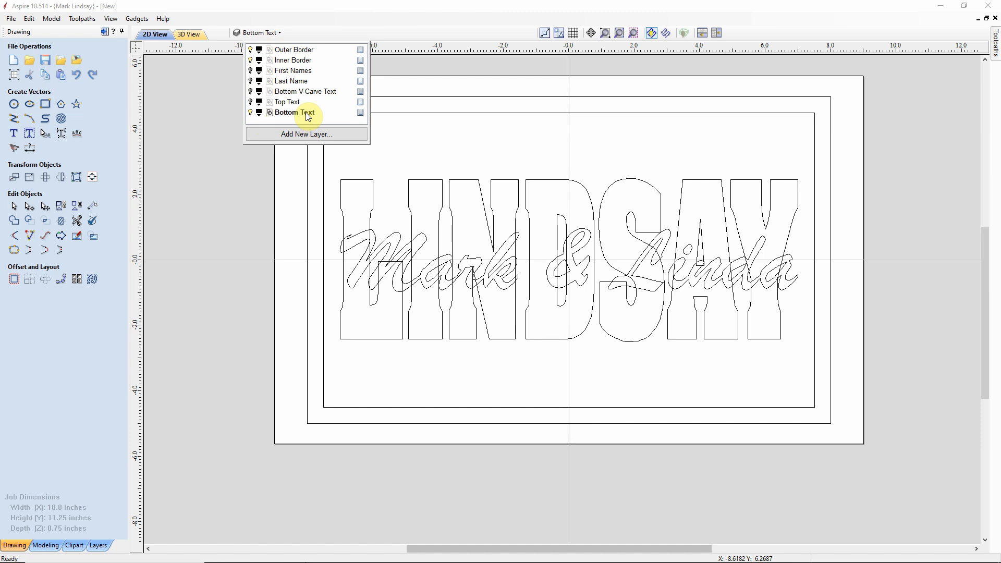
{"action": "left_click", "coordinate": [512, 145]}
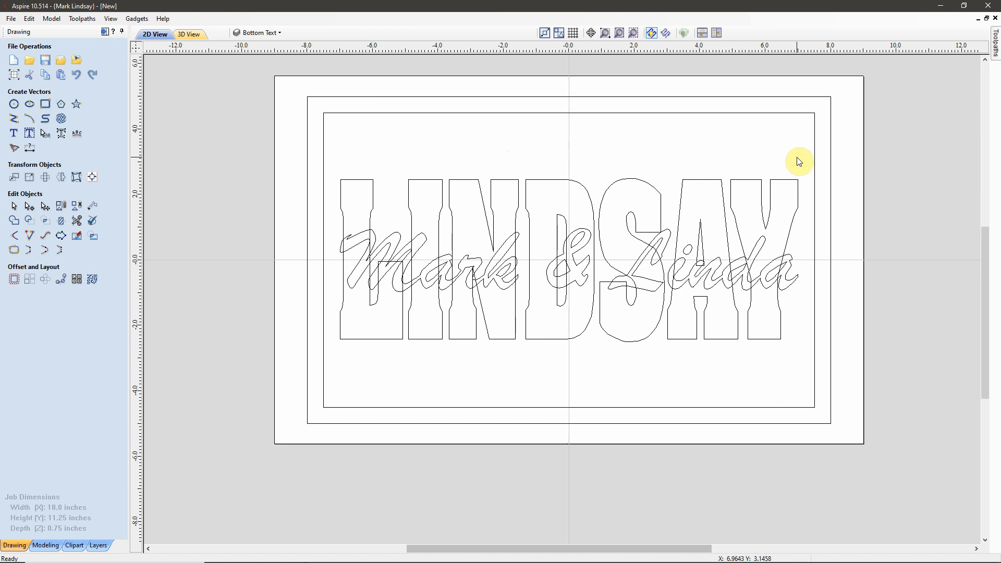
{"action": "left_click_drag", "start_coordinate": [797, 157], "coordinate": [726, 264]}
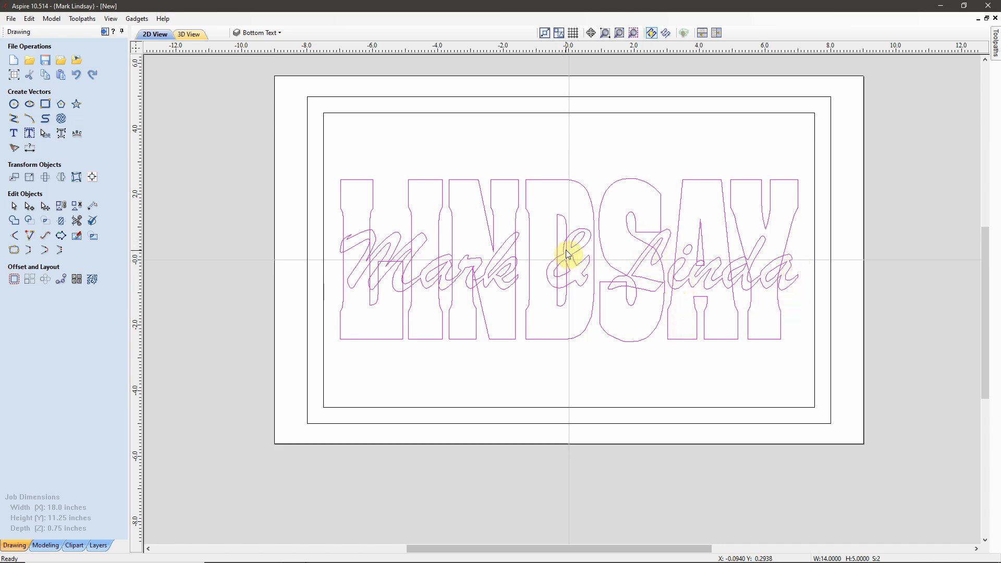
{"action": "left_click", "coordinate": [14, 224]}
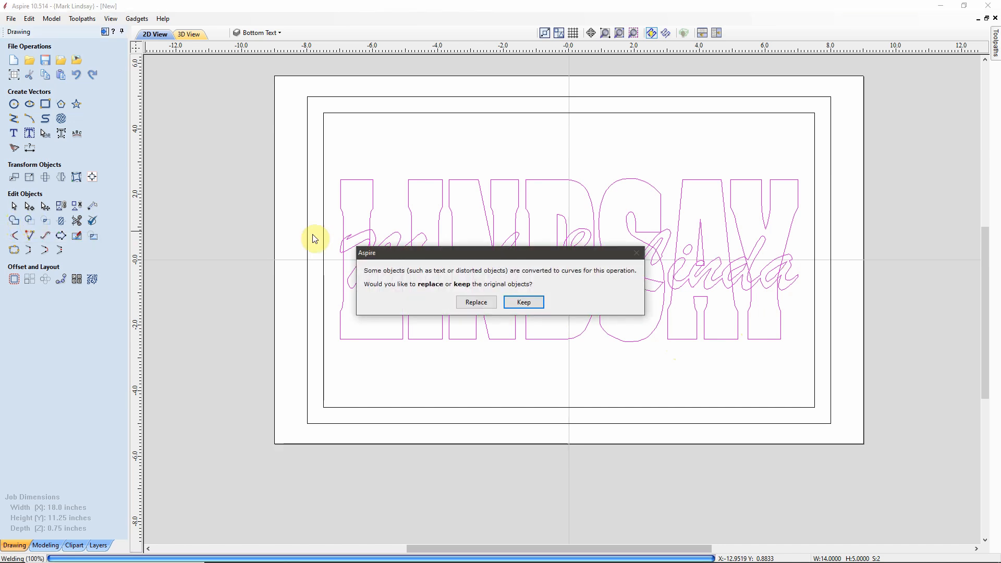
{"action": "left_click", "coordinate": [479, 303]}
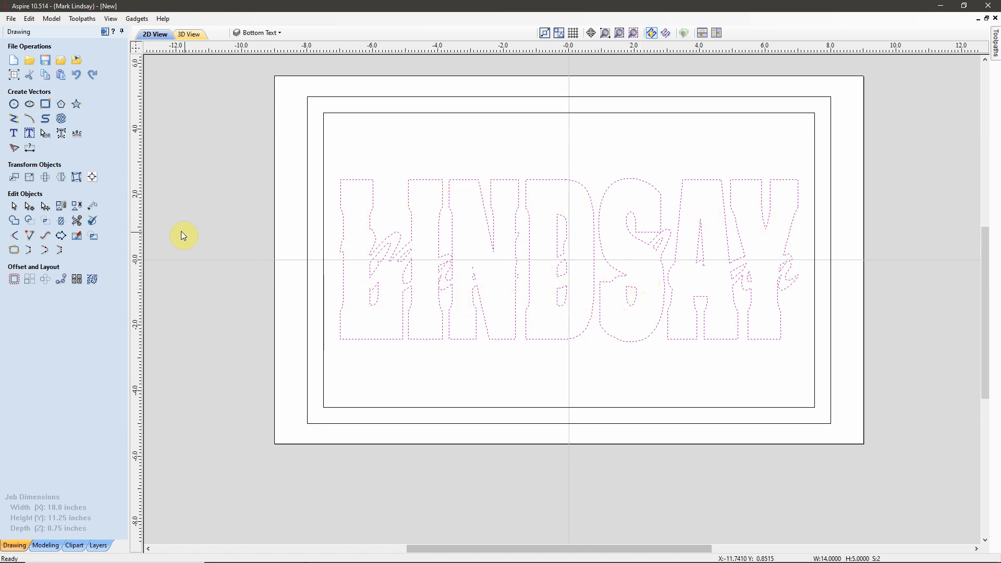
{"action": "left_click", "coordinate": [65, 211]}
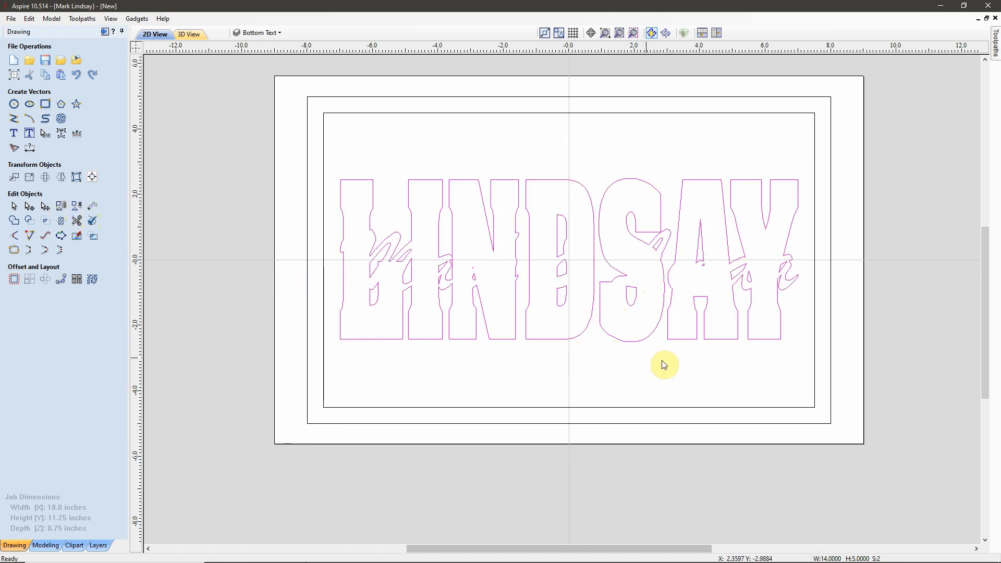
{"action": "scroll", "coordinate": [795, 313], "scroll_direction": "up", "scroll_amount": 2}
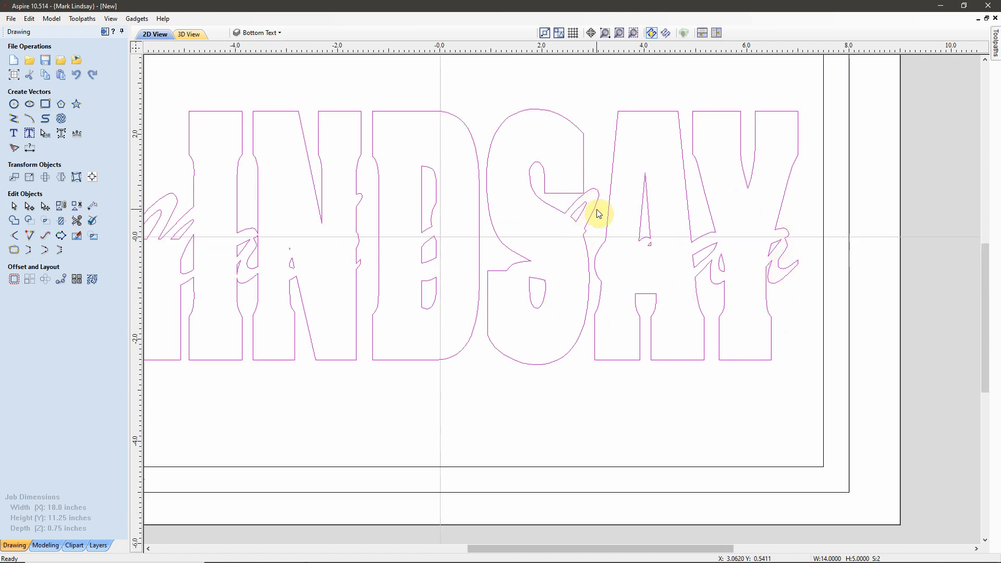
{"action": "scroll", "coordinate": [521, 276], "scroll_direction": "down", "scroll_amount": 2}
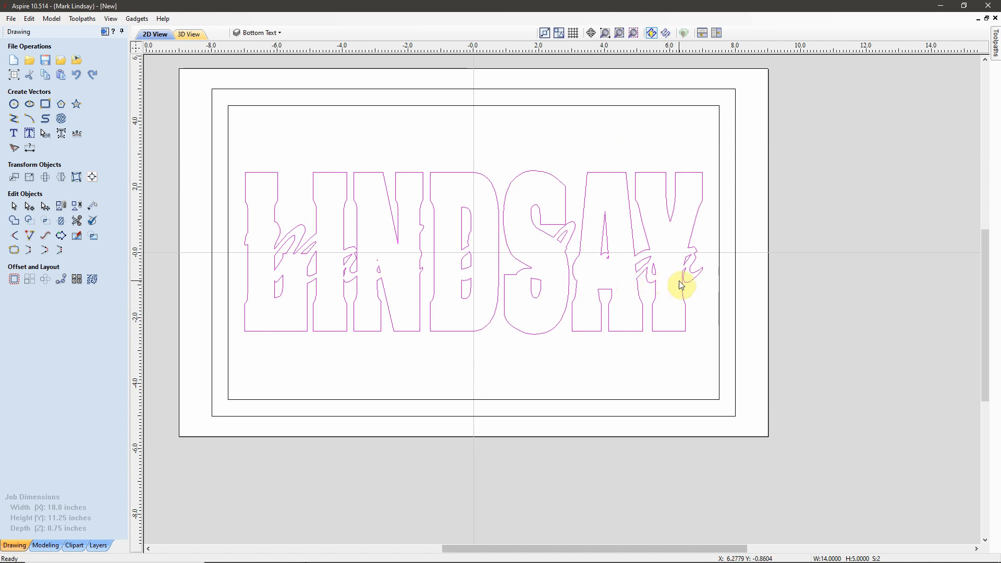
{"action": "left_click", "coordinate": [542, 146]}
{"action": "left_click", "coordinate": [266, 32]}
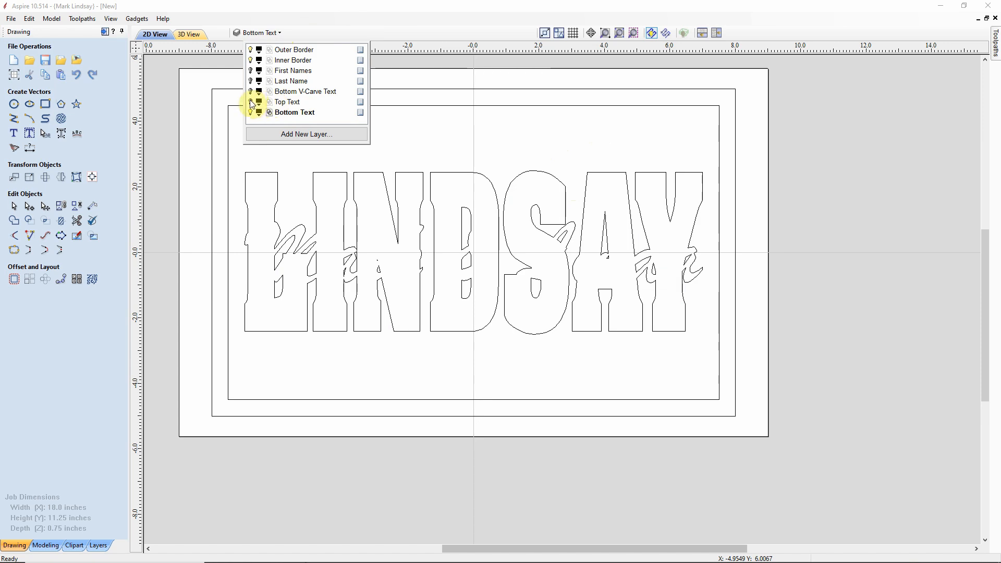
Step: Turn the Top Text layer back on and zoom to fit the design
{"action": "left_click", "coordinate": [251, 102]}
{"action": "scroll", "coordinate": [644, 338], "scroll_direction": "down", "scroll_amount": 1}
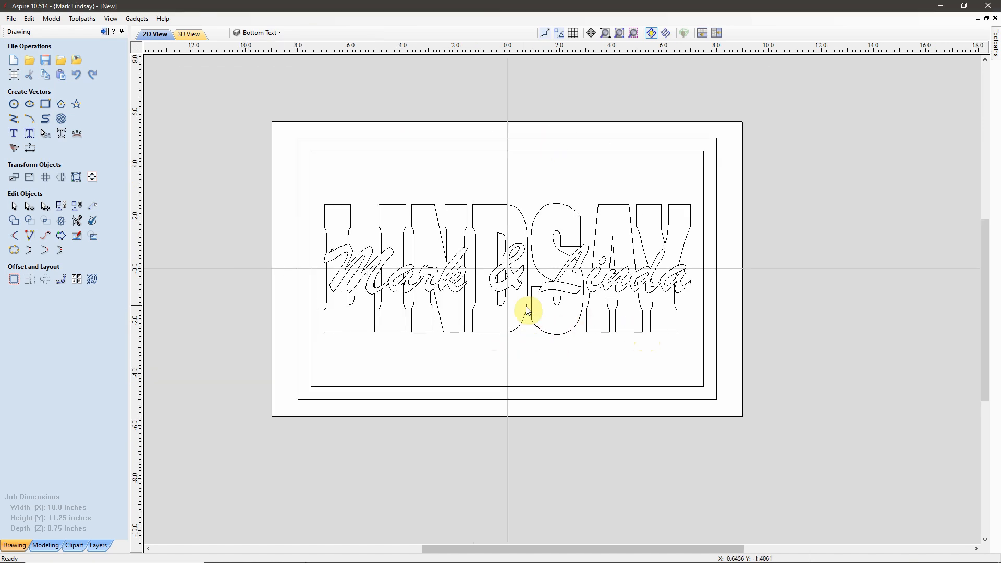
{"action": "scroll", "coordinate": [527, 301], "scroll_direction": "up", "scroll_amount": 1}
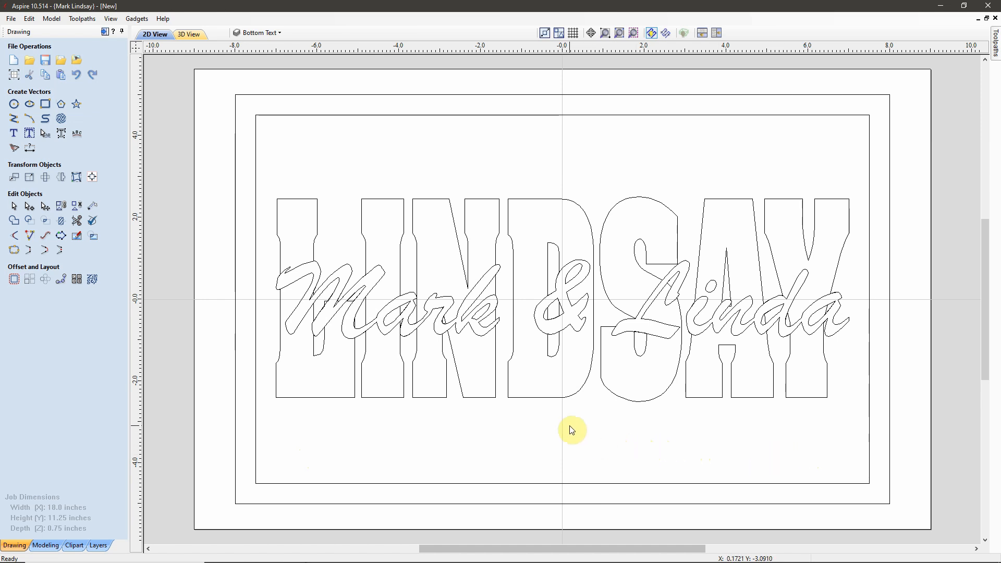
Step: Add a new layer and name it 'V-Carve Date'
{"action": "left_click", "coordinate": [283, 33]}
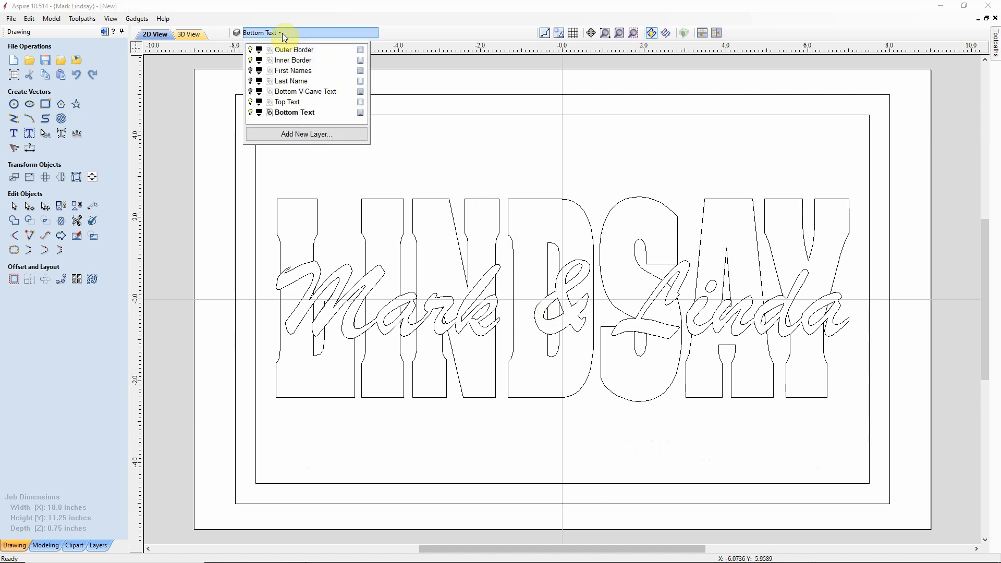
{"action": "left_click", "coordinate": [299, 135]}
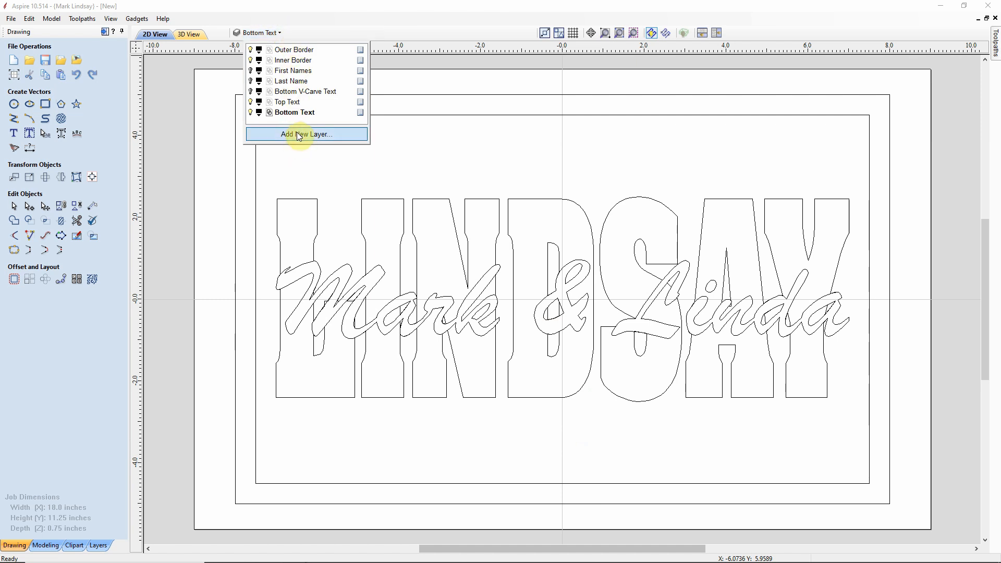
{"action": "double_click", "coordinate": [285, 113]}
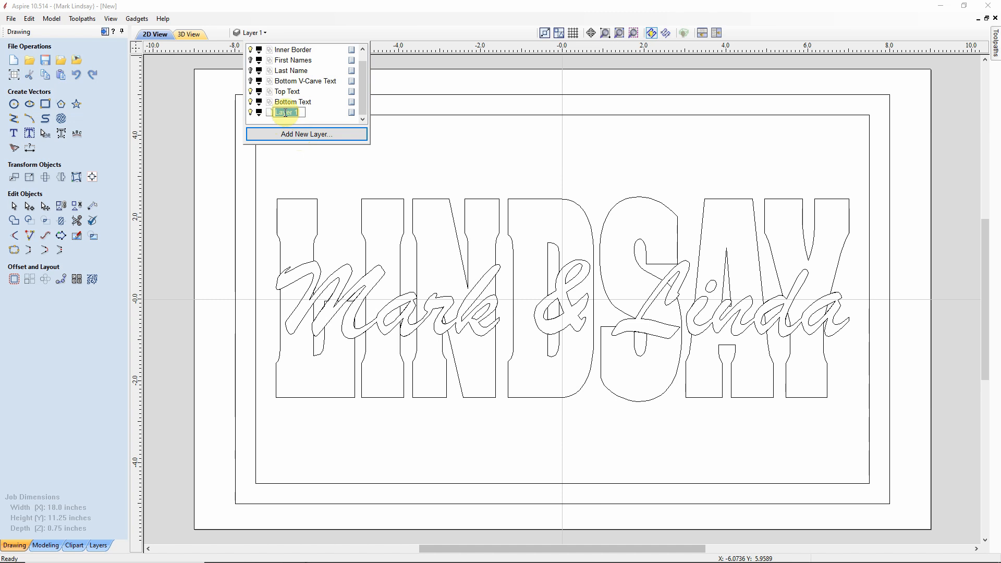
{"action": "type", "text": "V-Carve Date"}
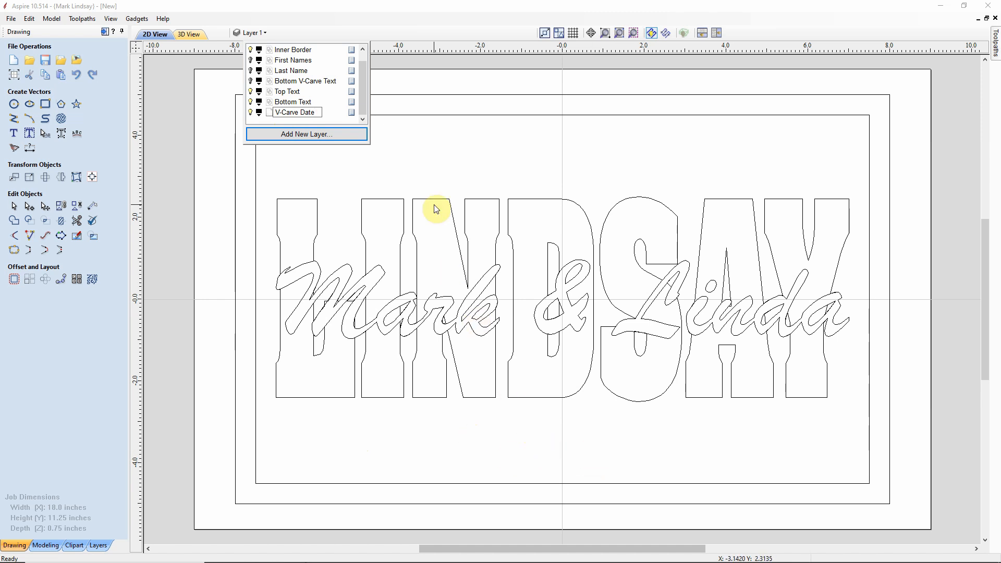
{"action": "key", "text": "Return"}
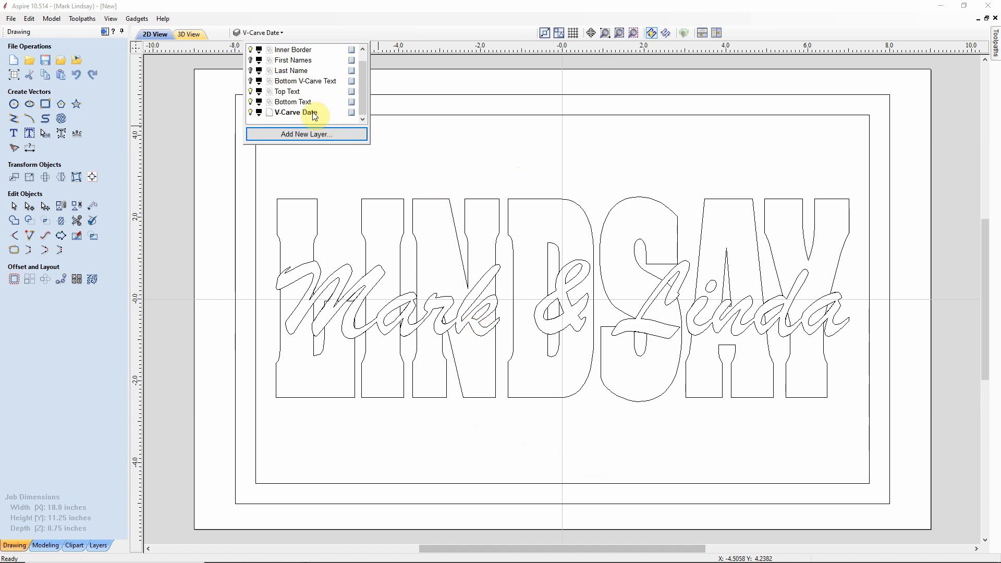
Step: Hide the Top Text and Bottom Text layers and show Bottom V-Carve Text
{"action": "left_click", "coordinate": [251, 93]}
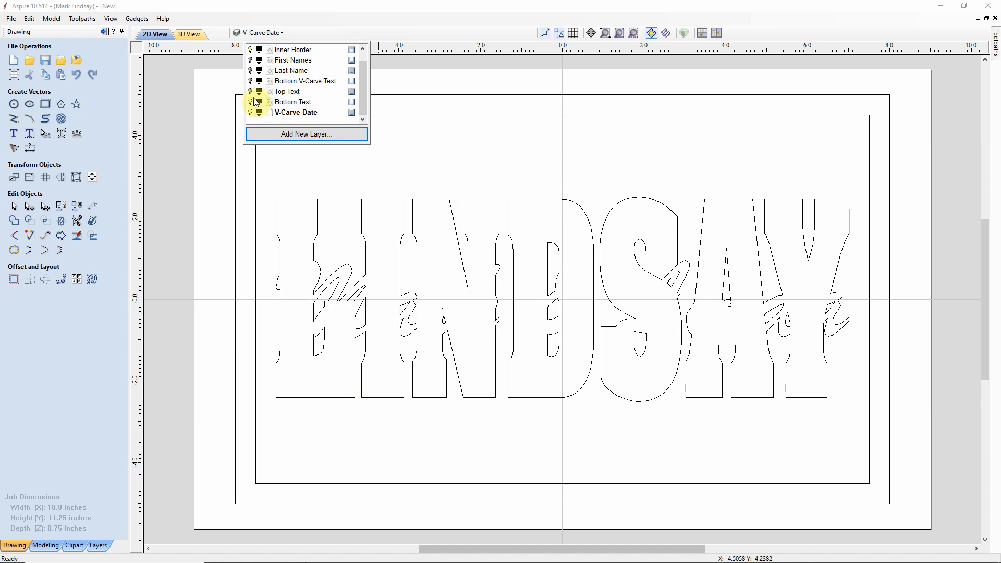
{"action": "left_click", "coordinate": [250, 102]}
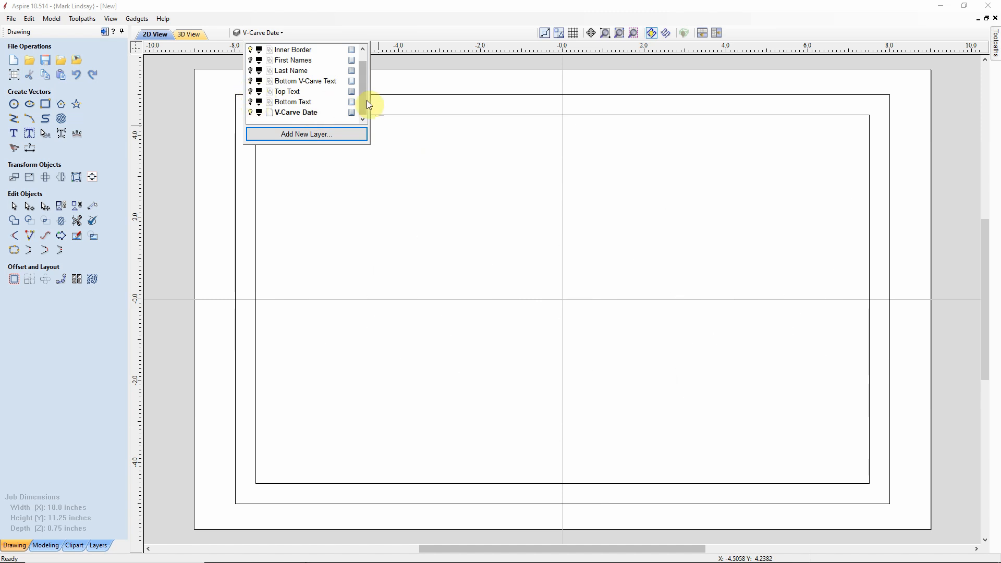
{"action": "left_click", "coordinate": [251, 81]}
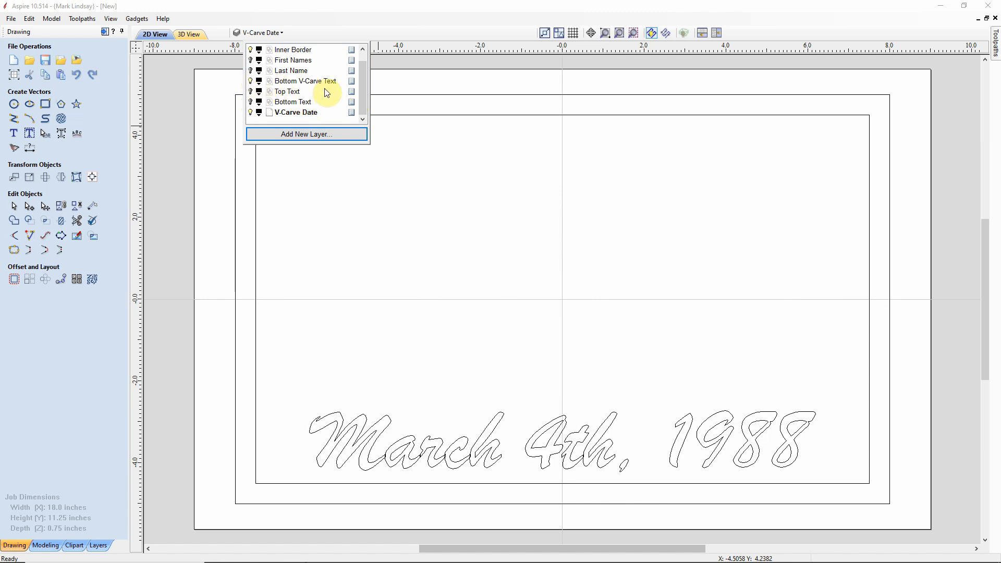
{"action": "left_click", "coordinate": [645, 385]}
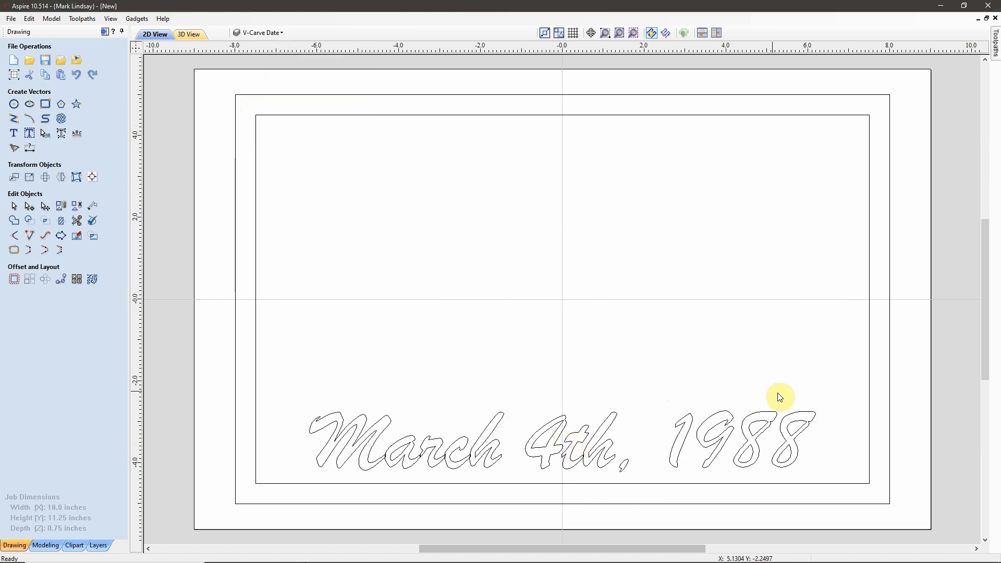
Step: Copy the 'March 4th, 1988' text onto the V-Carve Date layer and reselect it
{"action": "left_click_drag", "start_coordinate": [759, 388], "coordinate": [647, 440]}
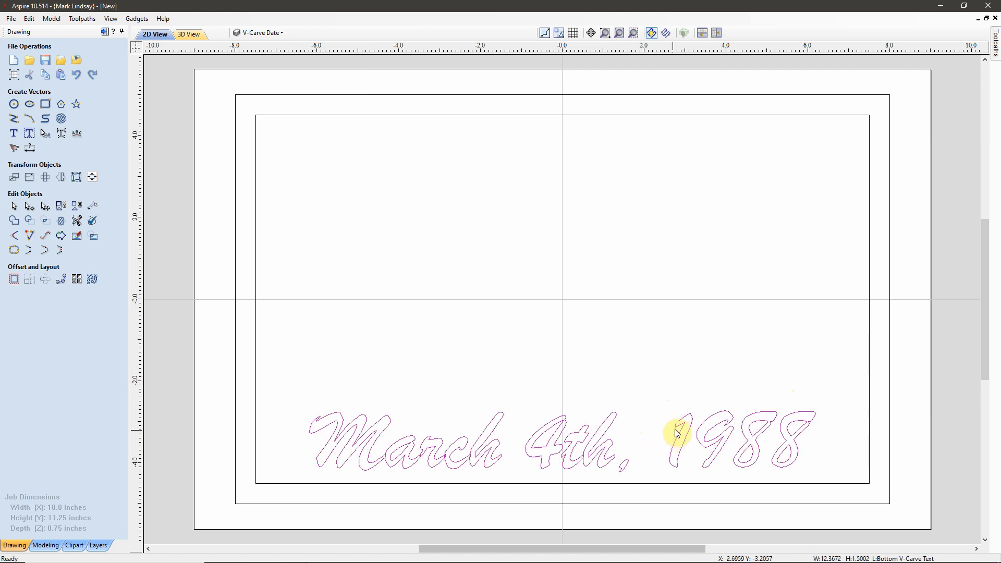
{"action": "right_click", "coordinate": [679, 429]}
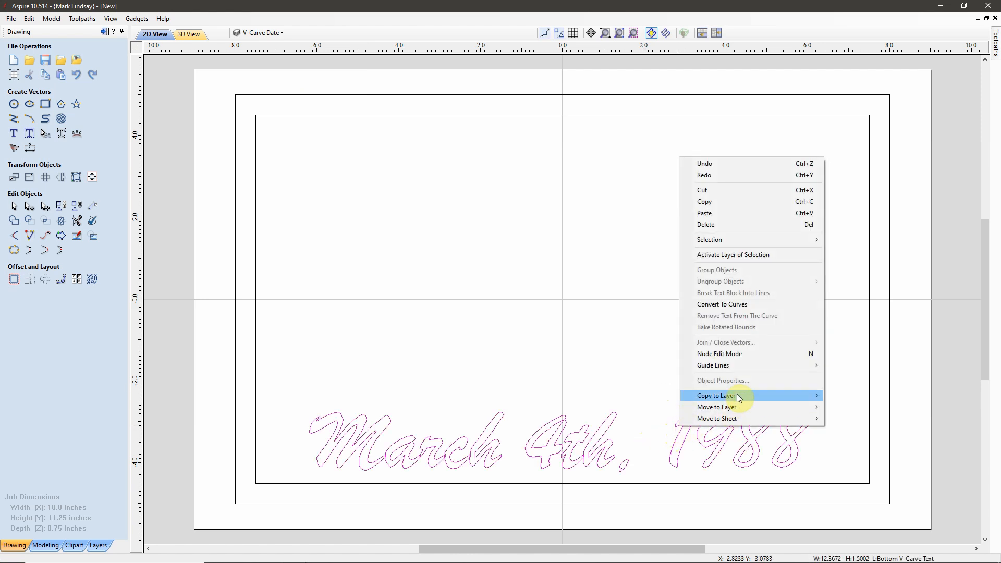
{"action": "mouse_move", "coordinate": [738, 398]}
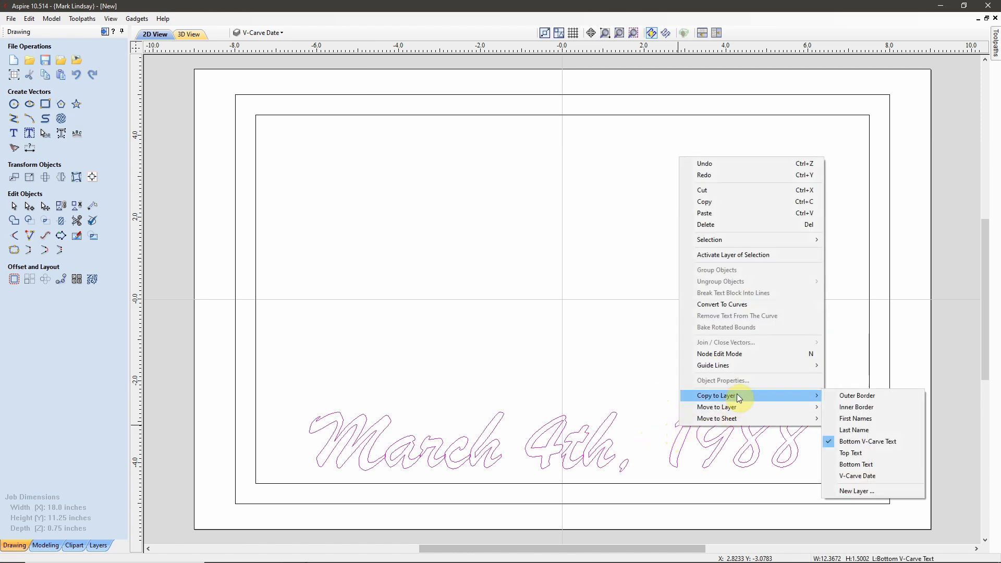
{"action": "left_click", "coordinate": [866, 477]}
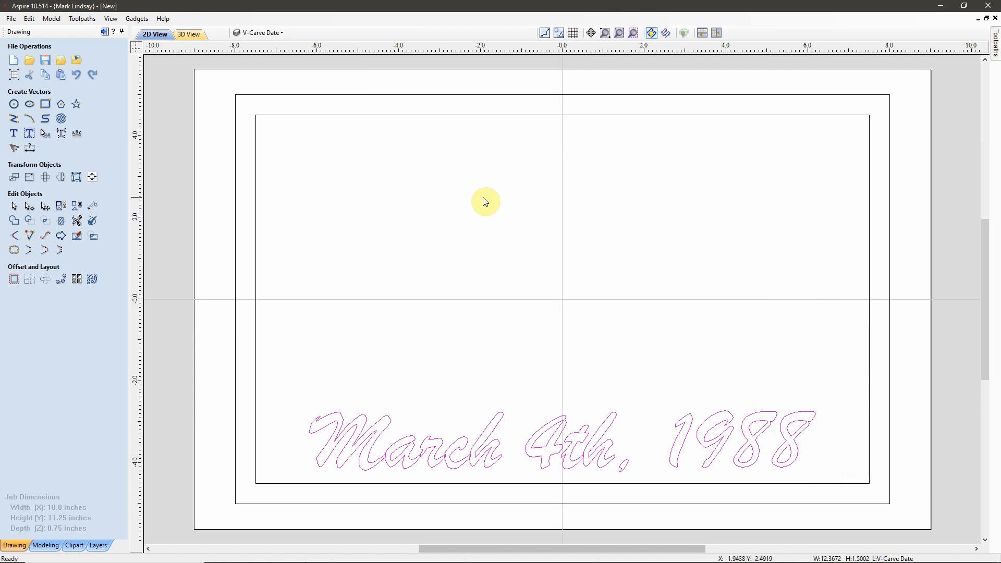
{"action": "left_click", "coordinate": [285, 33]}
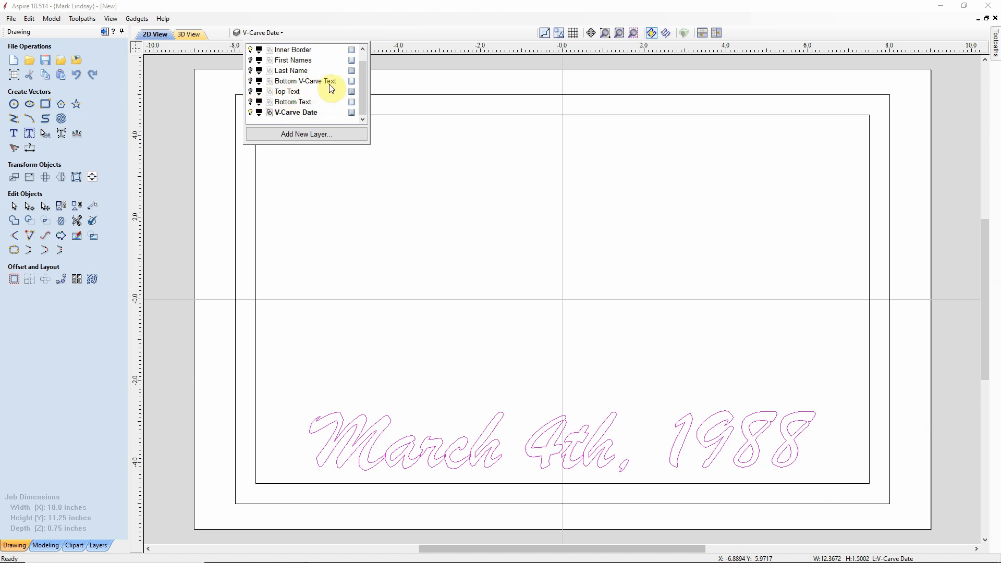
{"action": "left_click", "coordinate": [594, 238]}
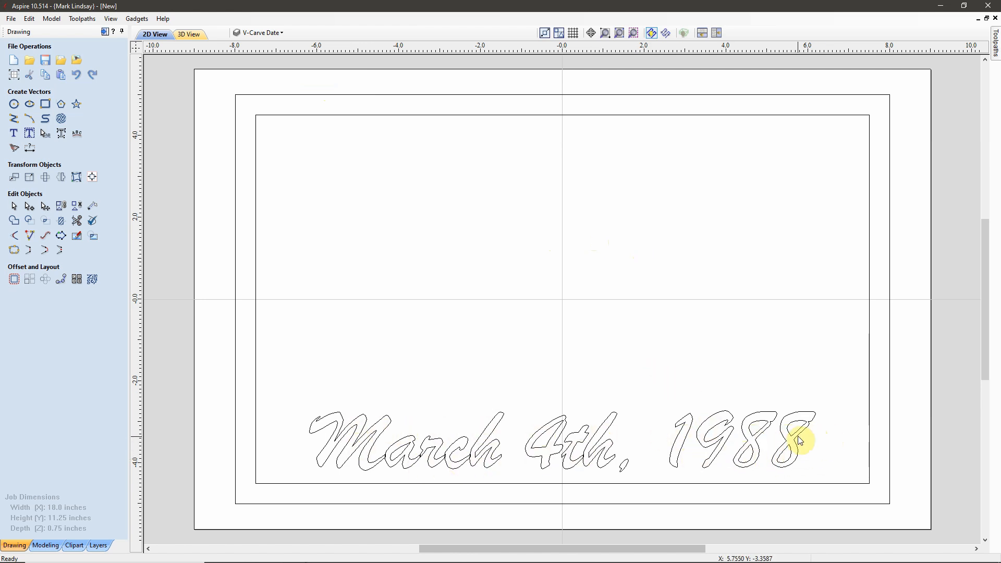
{"action": "left_click_drag", "start_coordinate": [835, 385], "coordinate": [643, 426]}
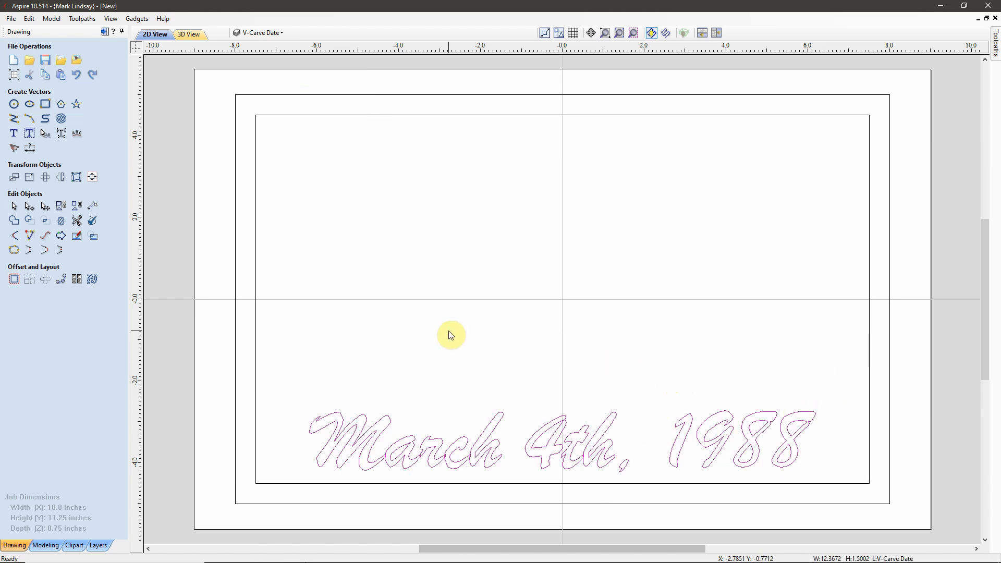
Step: Weld the 'March 4th, 1988' letters into outlines replacing the originals, and group them
{"action": "left_click", "coordinate": [15, 223]}
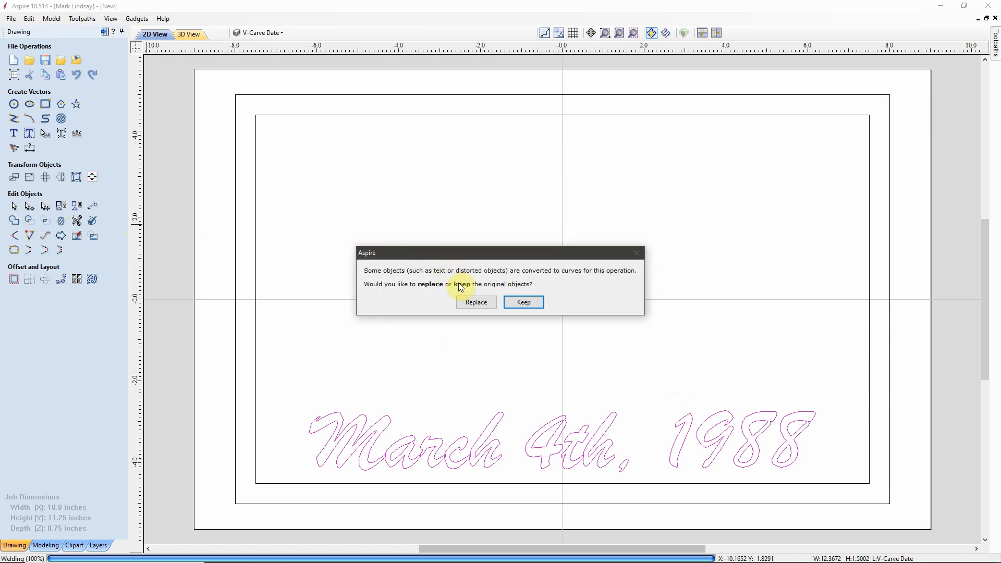
{"action": "left_click", "coordinate": [475, 303]}
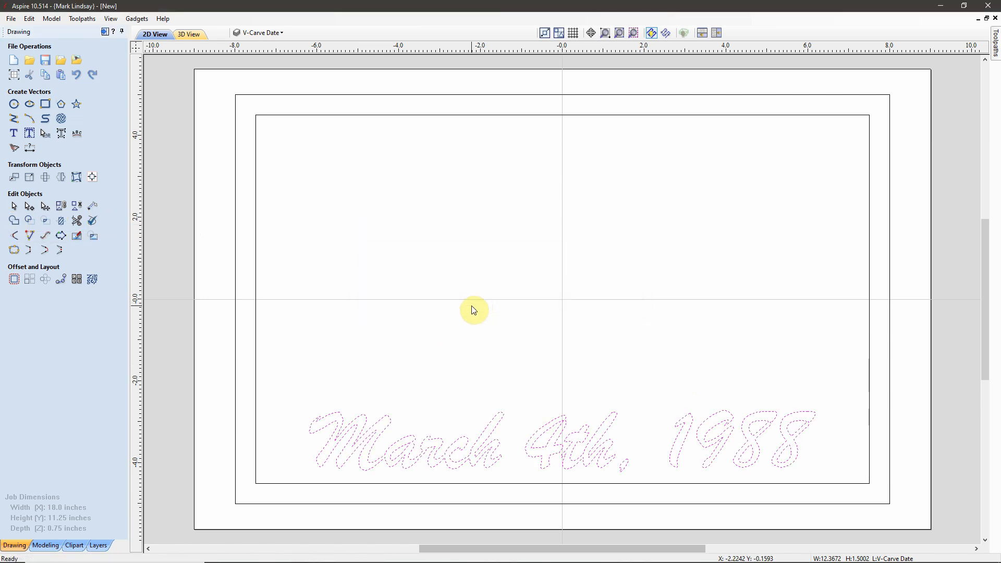
{"action": "left_click", "coordinate": [60, 207]}
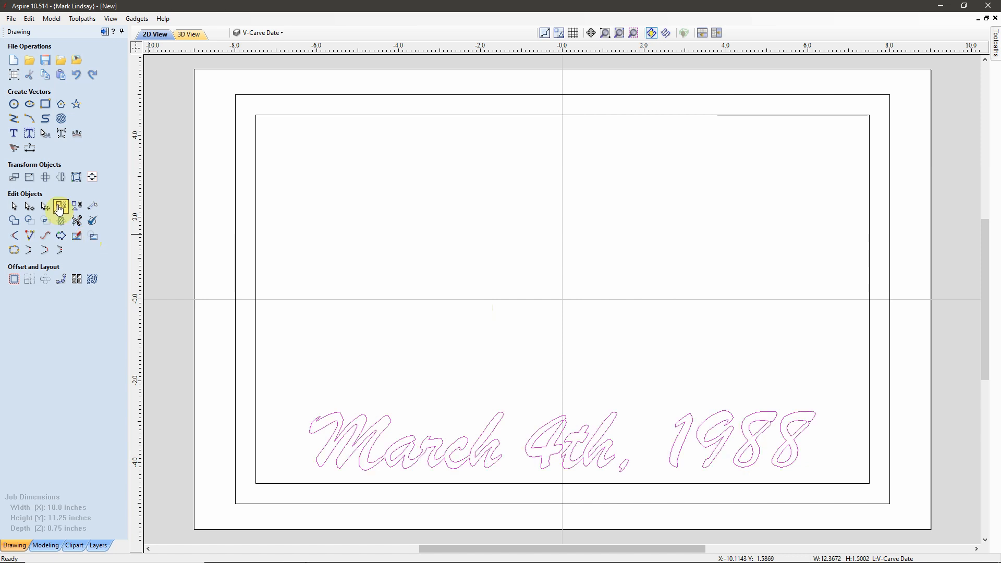
{"action": "scroll", "coordinate": [449, 479], "scroll_direction": "up", "scroll_amount": 4}
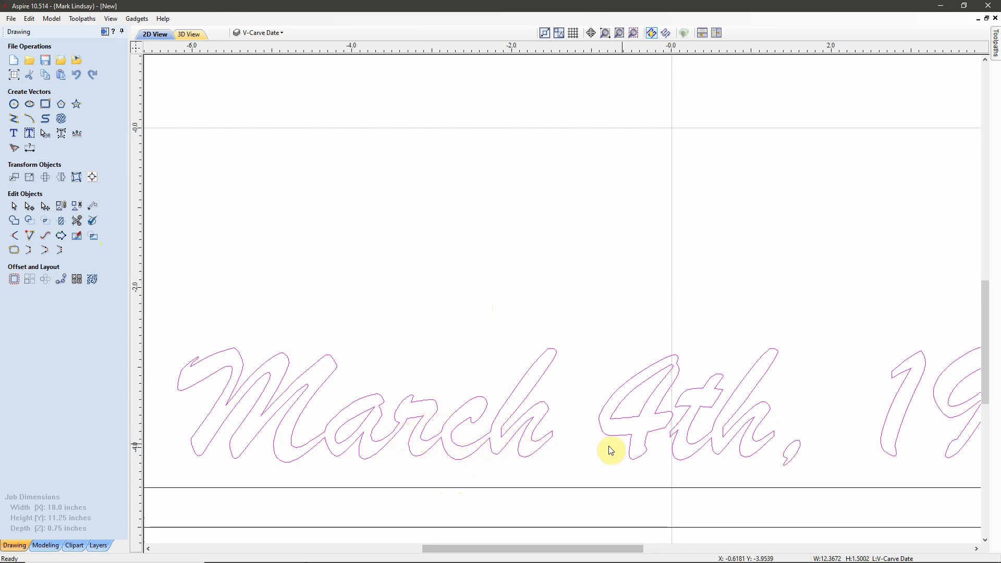
{"action": "scroll", "coordinate": [554, 398], "scroll_direction": "down", "scroll_amount": 3}
{"action": "left_click", "coordinate": [98, 545]}
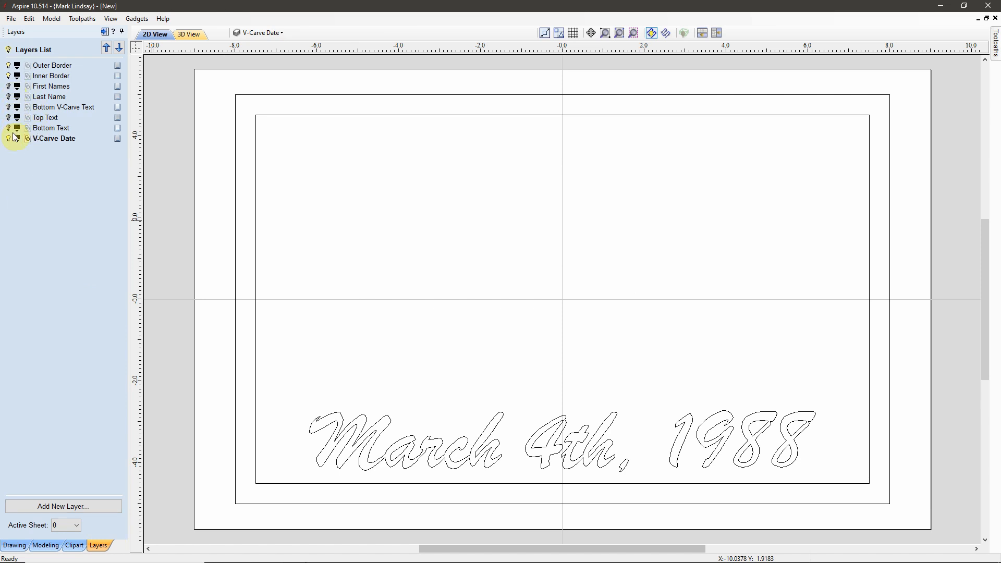
{"action": "left_click", "coordinate": [8, 128]}
{"action": "left_click", "coordinate": [8, 118]}
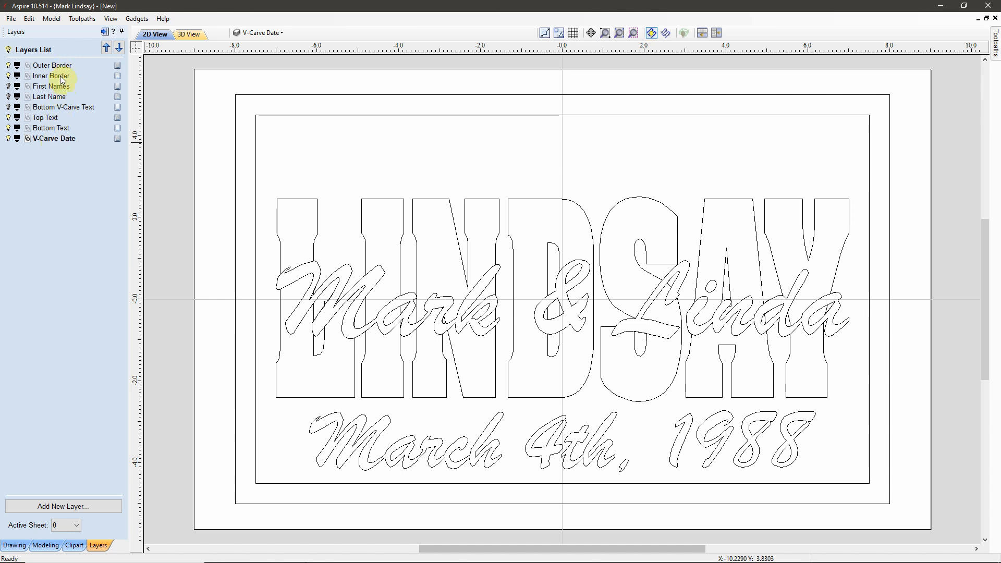
{"action": "left_click", "coordinate": [14, 546]}
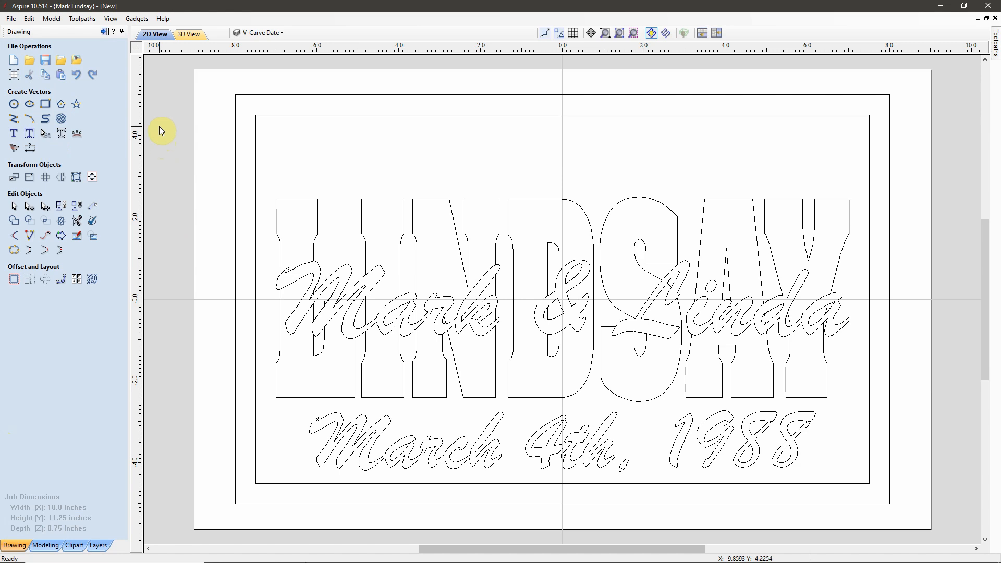
Step: Start a new pocket toolpath, showing its 0.08-inch cut depth and end mill list
{"action": "left_click", "coordinate": [104, 32]}
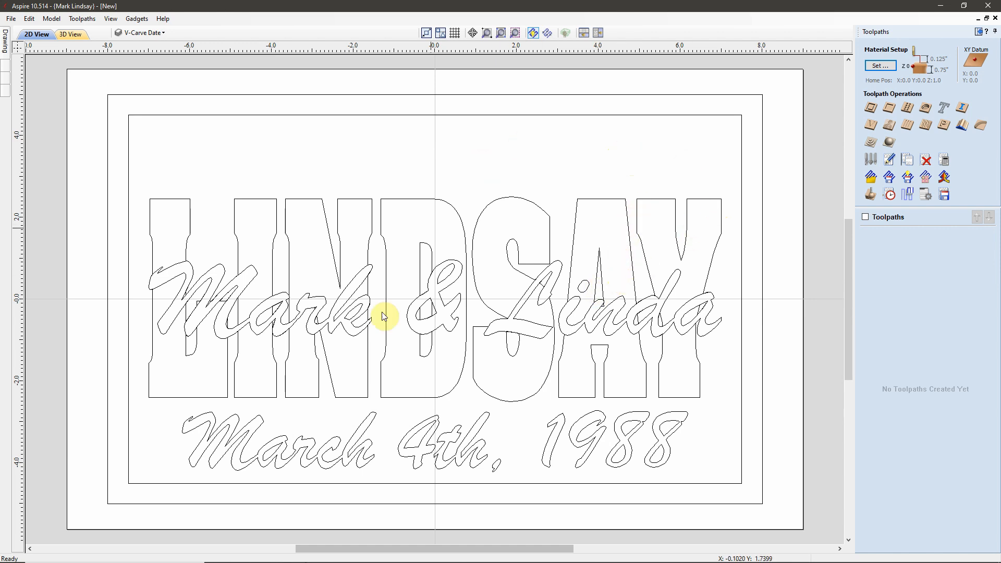
{"action": "left_click", "coordinate": [889, 110]}
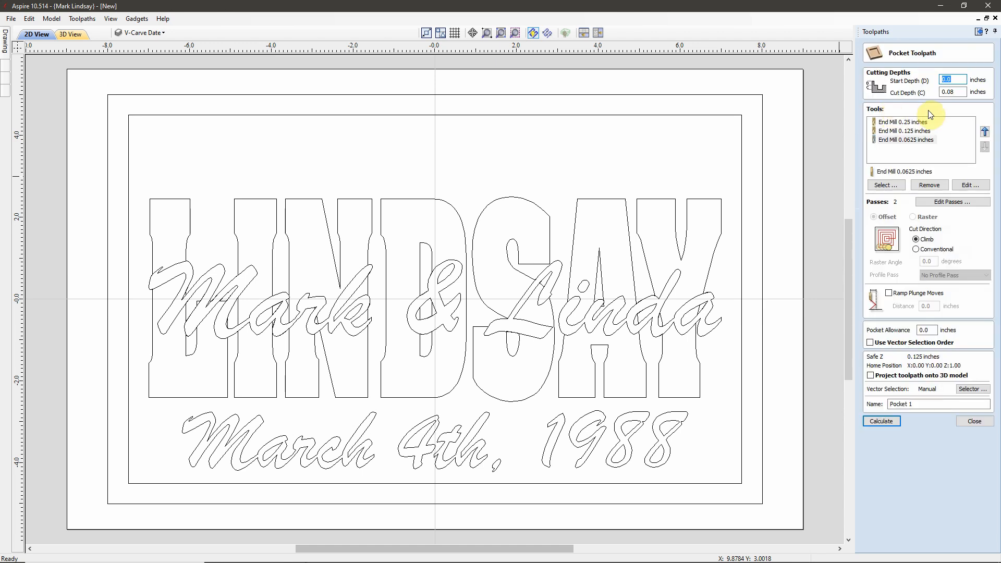
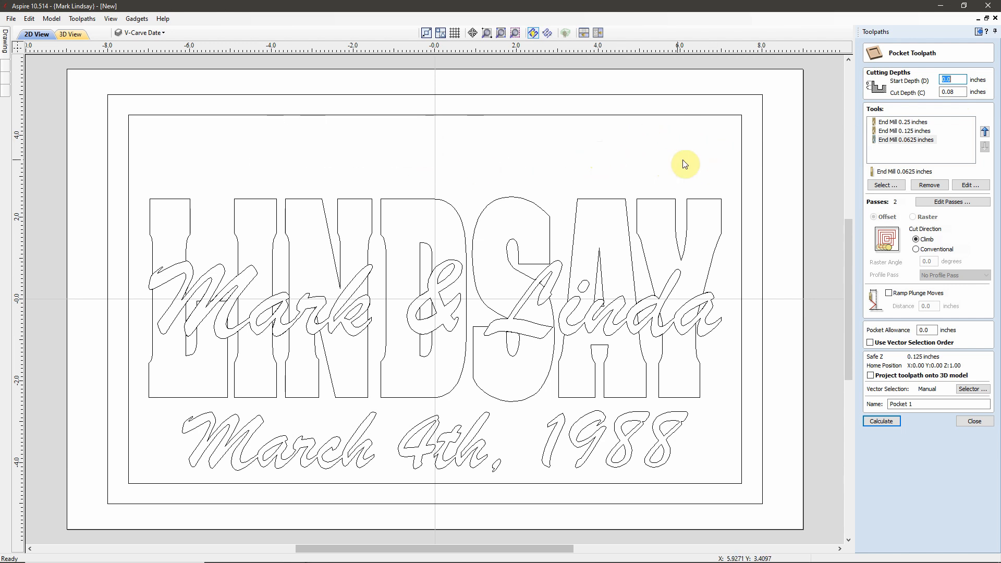
Step: Edit the pocket's cut depth, then show the 0.25-inch end mill's single raster pass settings
{"action": "left_click", "coordinate": [956, 93]}
{"action": "type", "text": "7"}
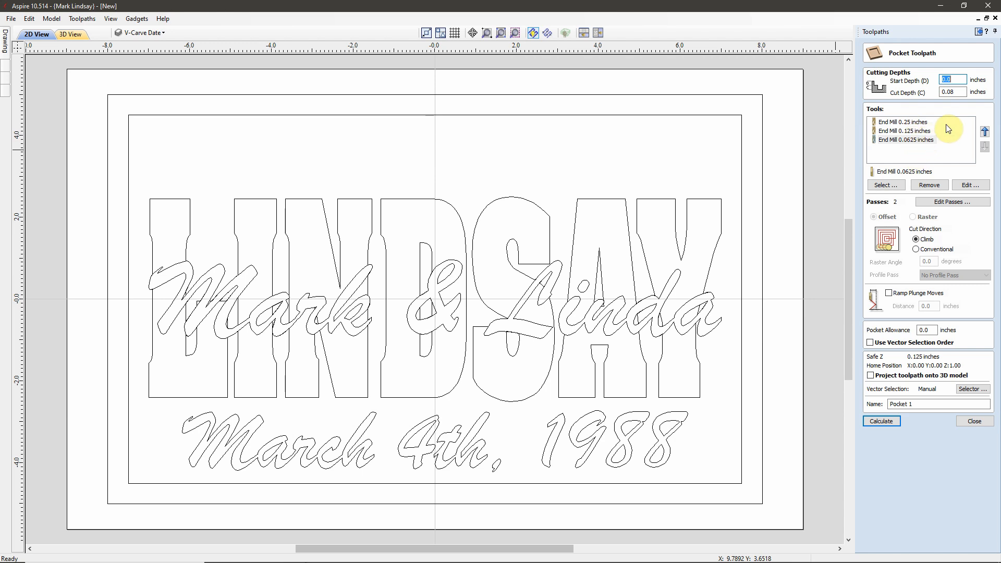
{"action": "left_click", "coordinate": [912, 123]}
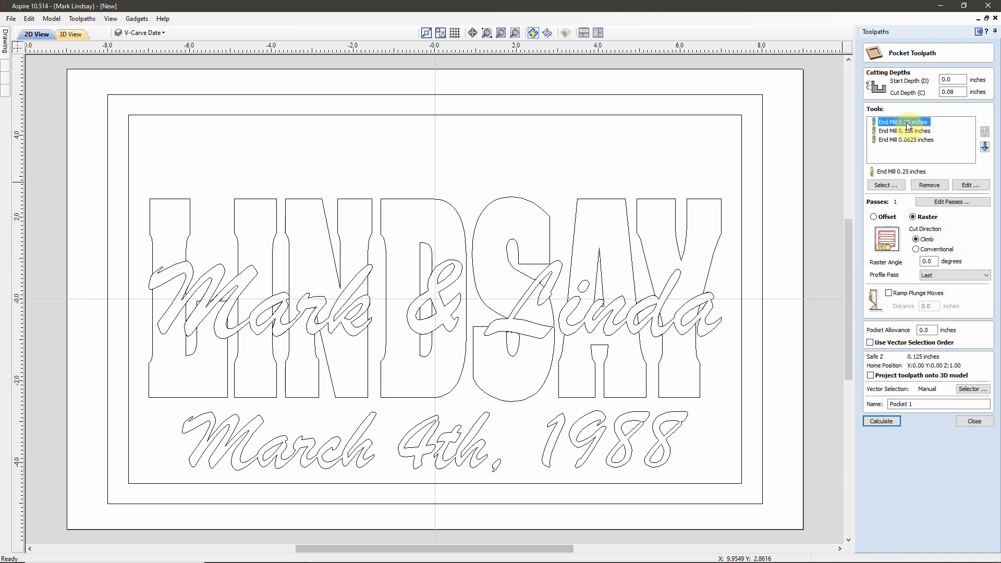
Step: Give the 0.25-inch end mill two passes, 0.06 and 0.08 inches, with a 0.02-inch last pass
{"action": "left_click", "coordinate": [949, 204]}
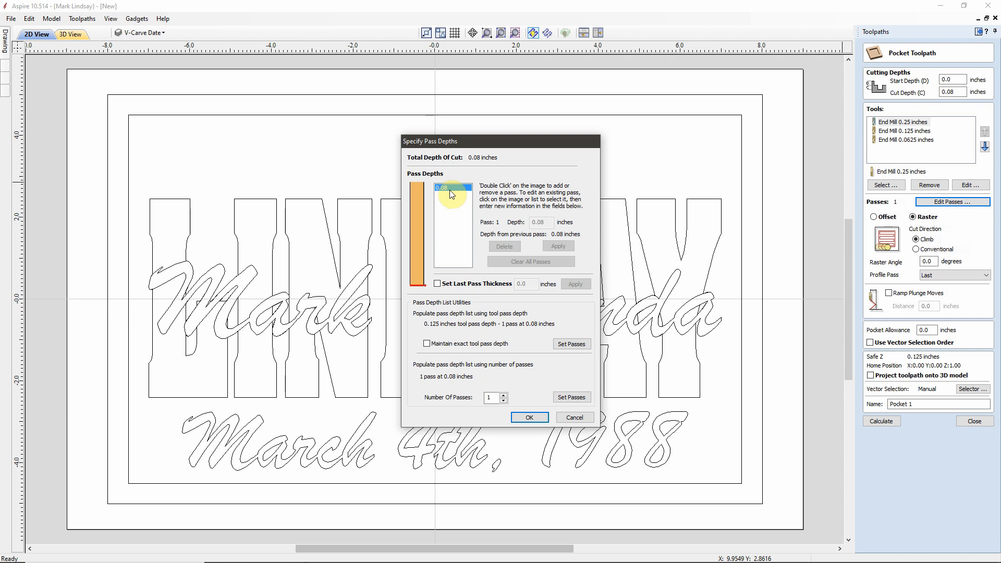
{"action": "left_click", "coordinate": [437, 284]}
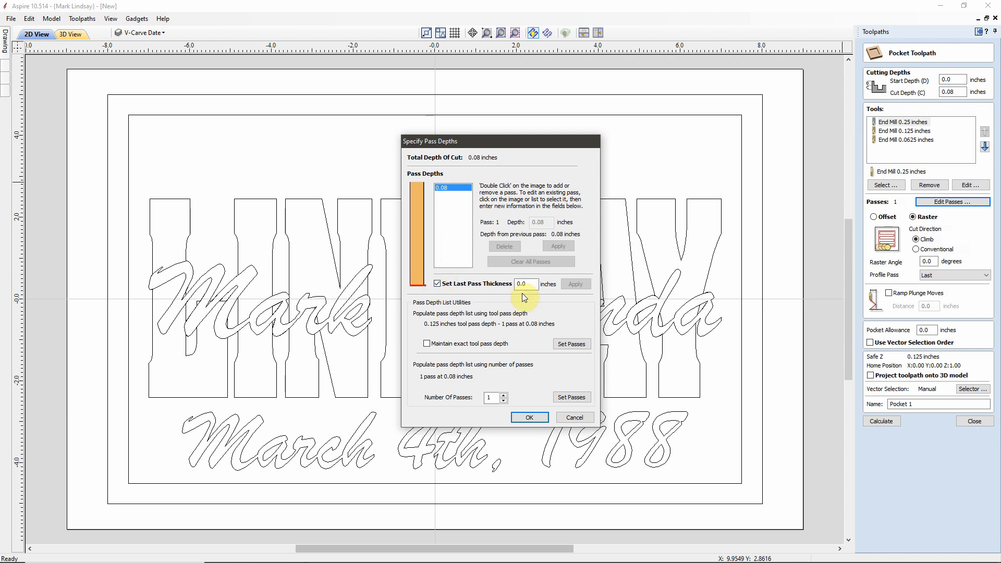
{"action": "left_click", "coordinate": [528, 283]}
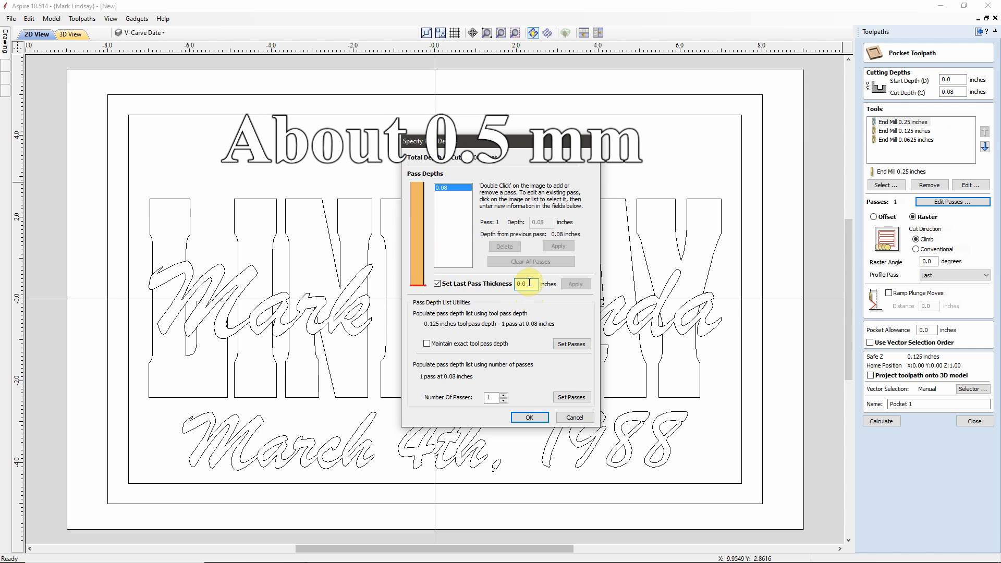
{"action": "type", "text": "2"}
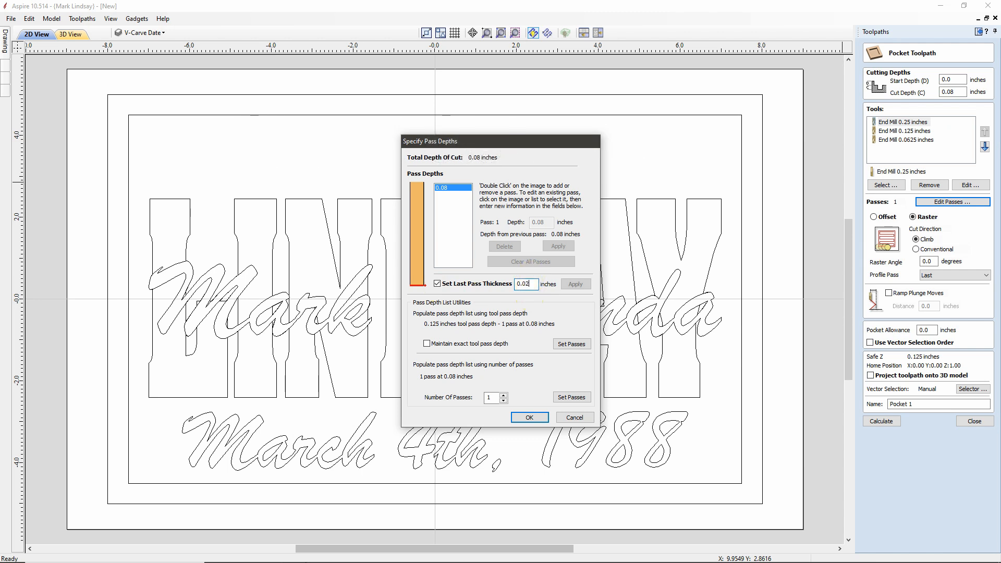
{"action": "left_click", "coordinate": [575, 284]}
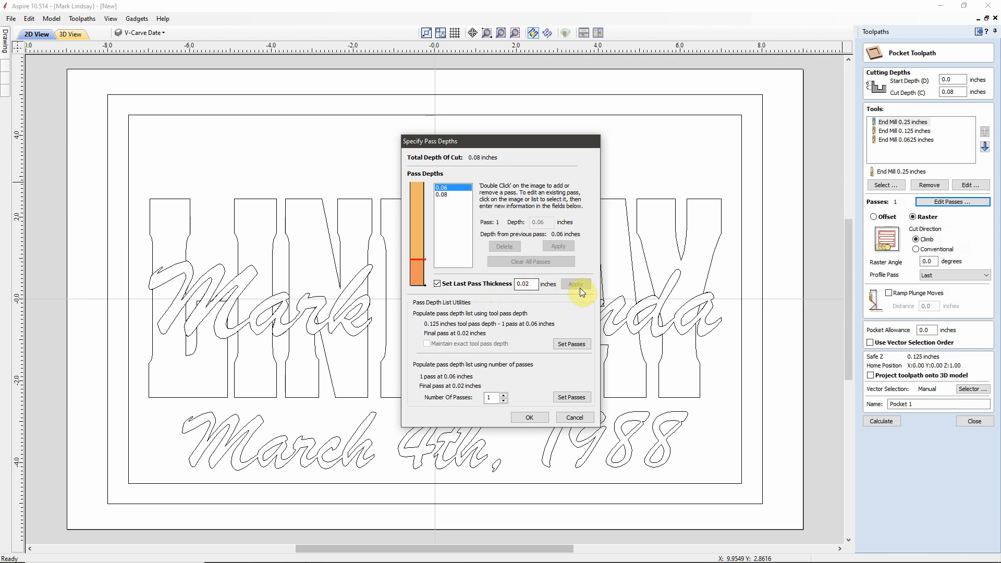
{"action": "left_click", "coordinate": [530, 417]}
{"action": "left_click", "coordinate": [921, 124]}
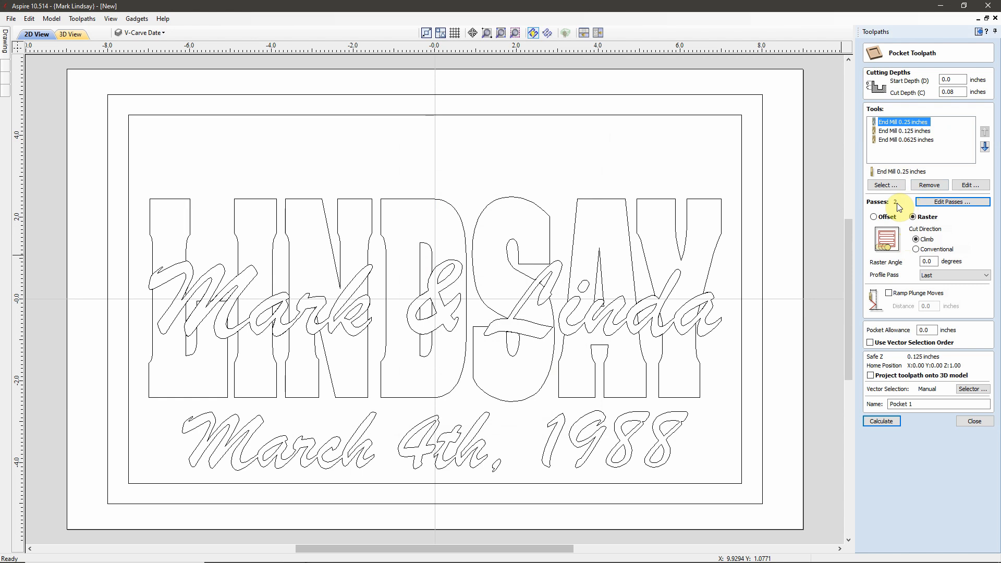
Step: Set the 0.125-inch end mill to cut in two passes, 0.06 then 0.08 inches, with a 0.02-inch last pass
{"action": "left_click", "coordinate": [923, 132]}
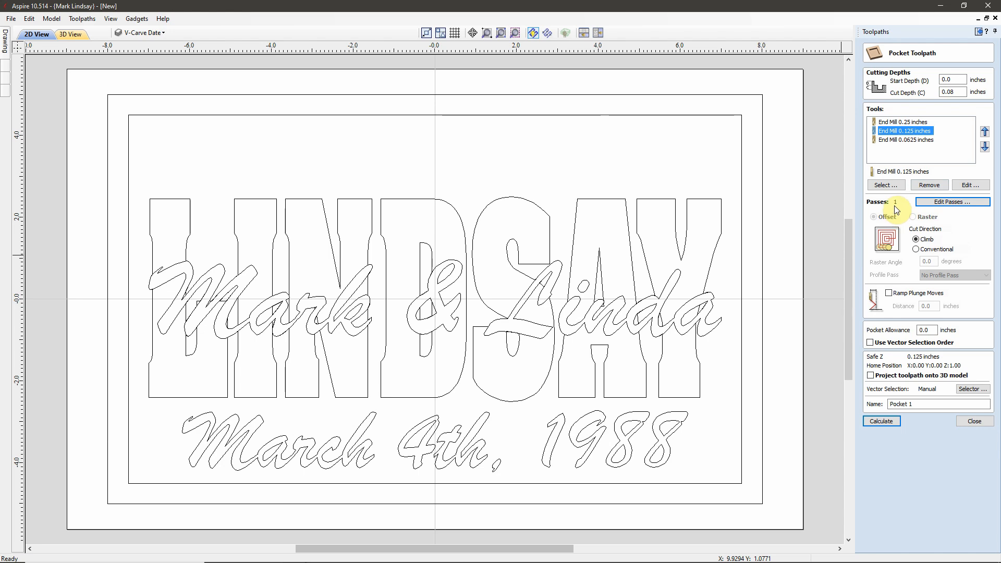
{"action": "left_click", "coordinate": [948, 203]}
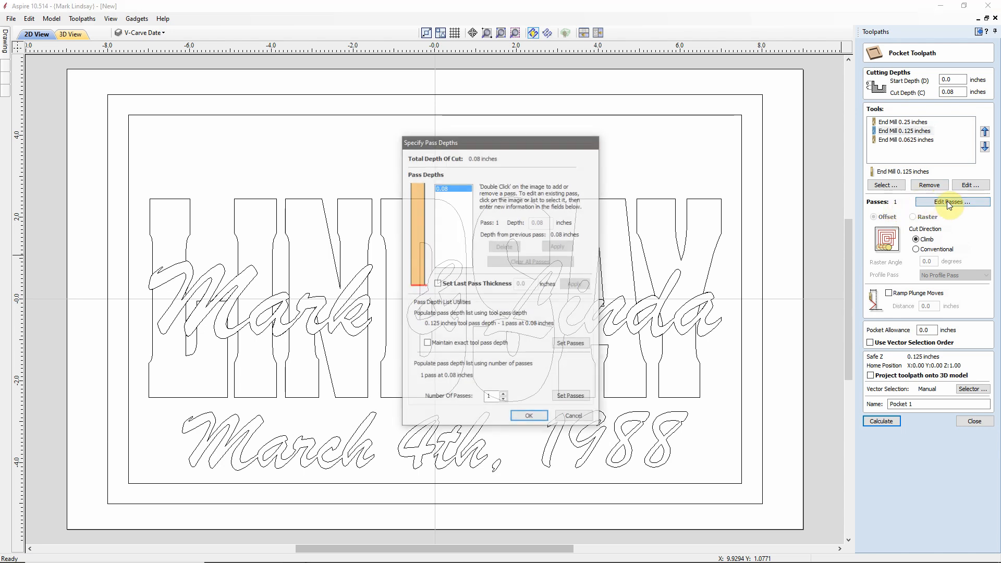
{"action": "left_click", "coordinate": [437, 284]}
{"action": "left_click", "coordinate": [532, 284]}
{"action": "type", "text": "2"}
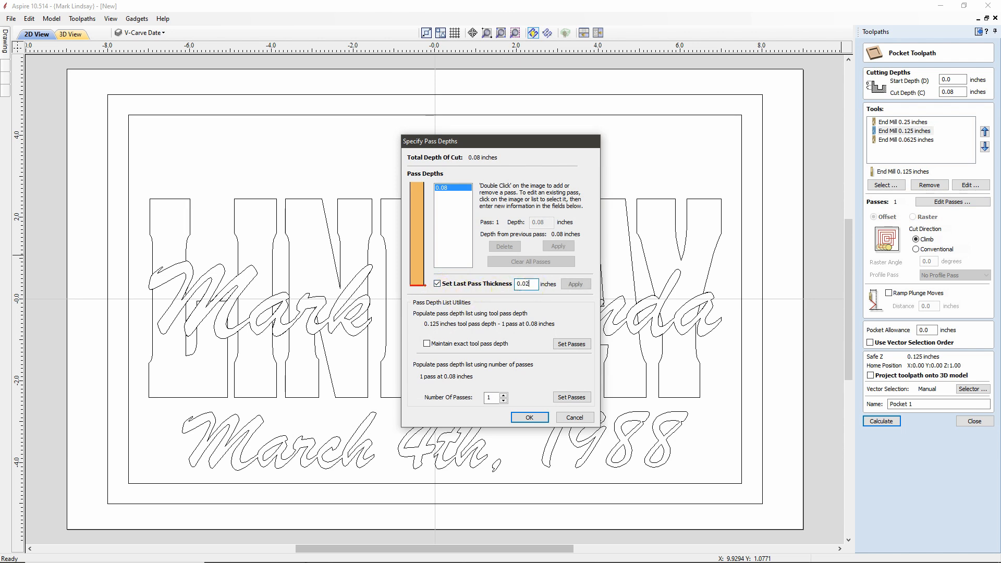
{"action": "left_click", "coordinate": [576, 284]}
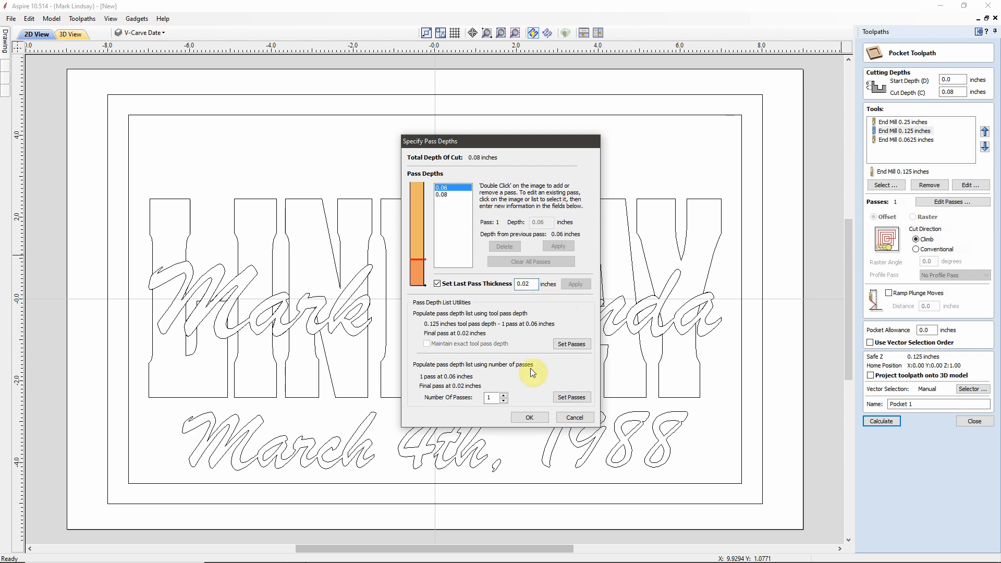
{"action": "left_click", "coordinate": [530, 417]}
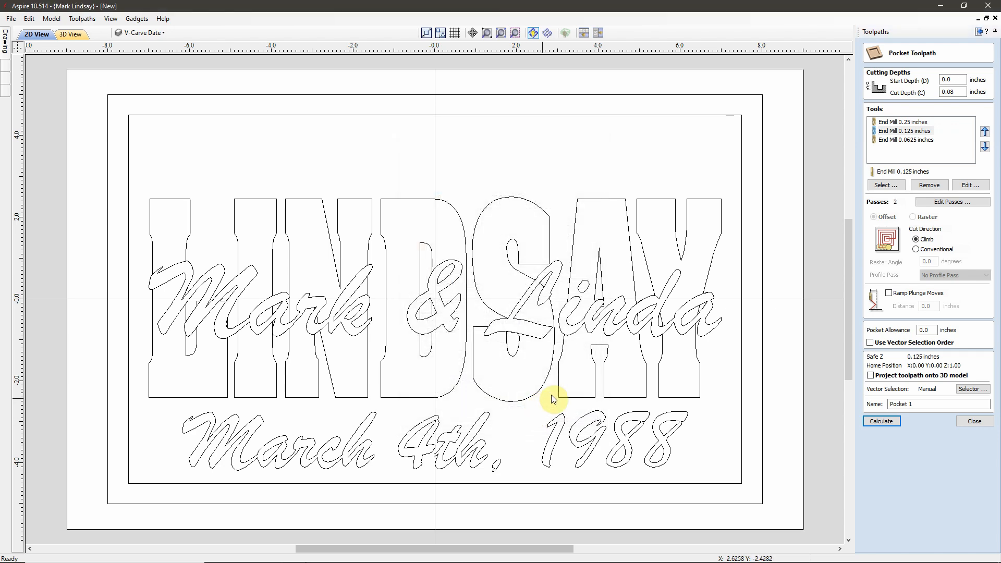
Step: Set the 0.0625-inch end mill to cut in three passes to 0.08 inches, with a 0.02-inch last pass
{"action": "left_click", "coordinate": [913, 133]}
{"action": "left_click", "coordinate": [919, 140]}
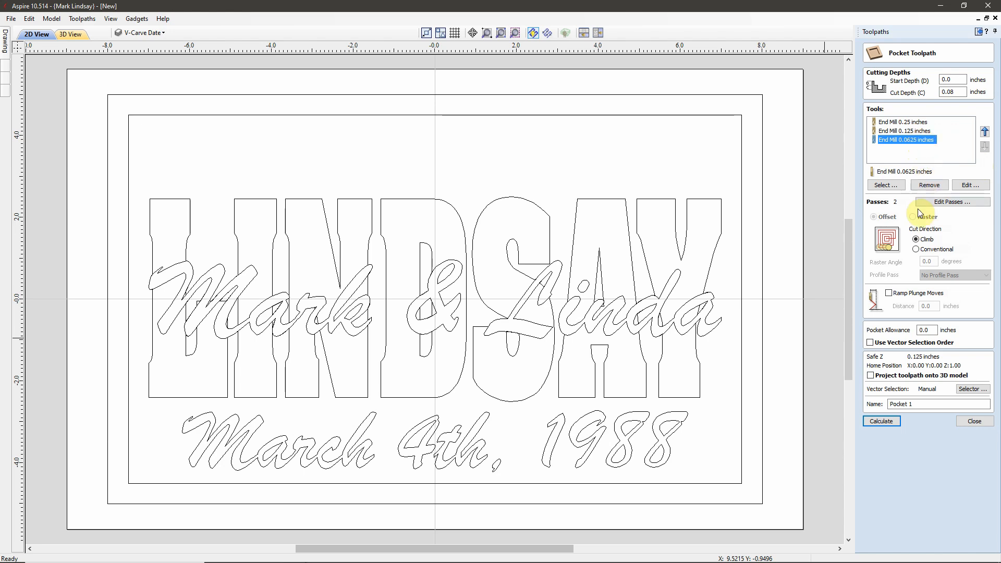
{"action": "left_click", "coordinate": [955, 201]}
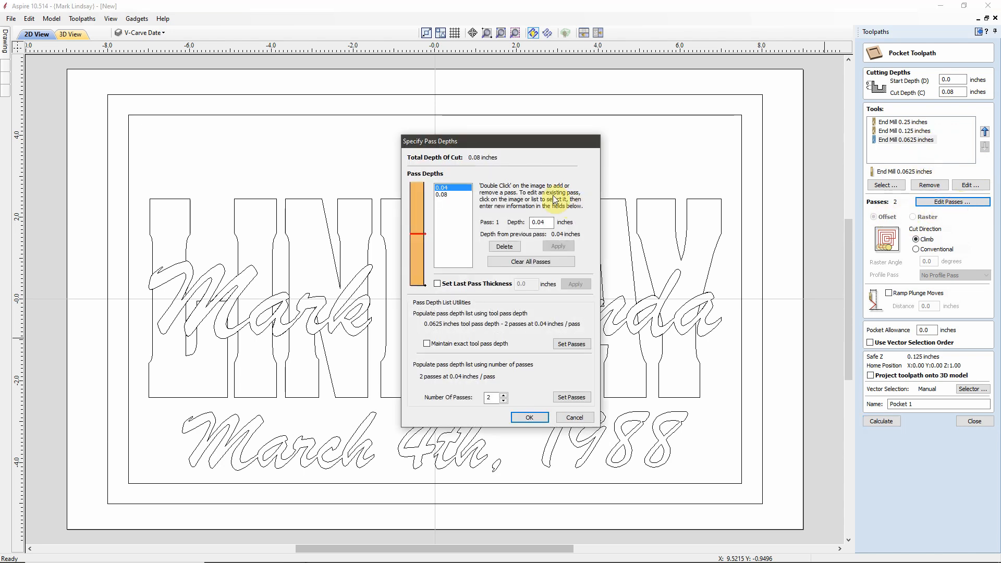
{"action": "left_click", "coordinate": [438, 284]}
{"action": "left_click", "coordinate": [529, 284]}
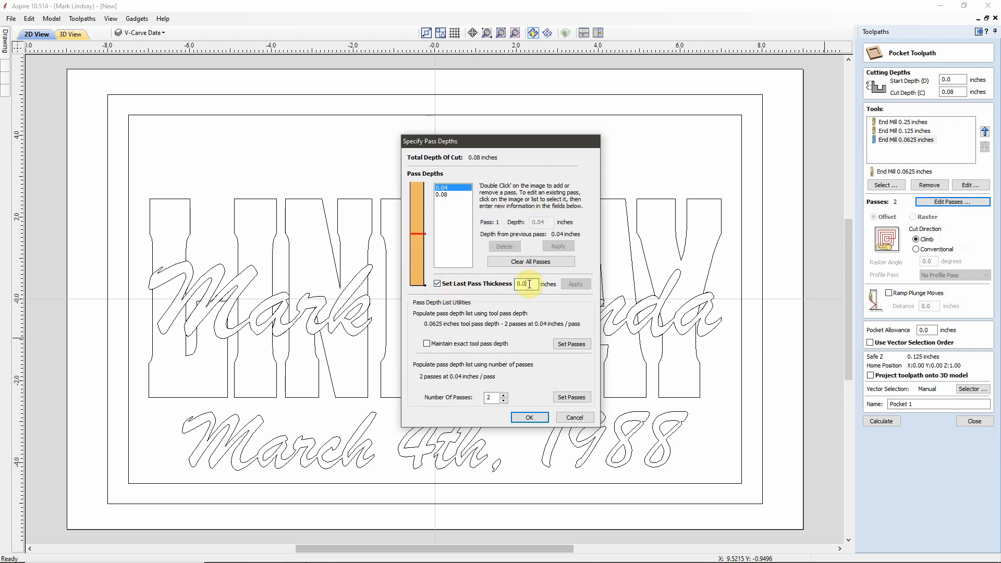
{"action": "type", "text": "2"}
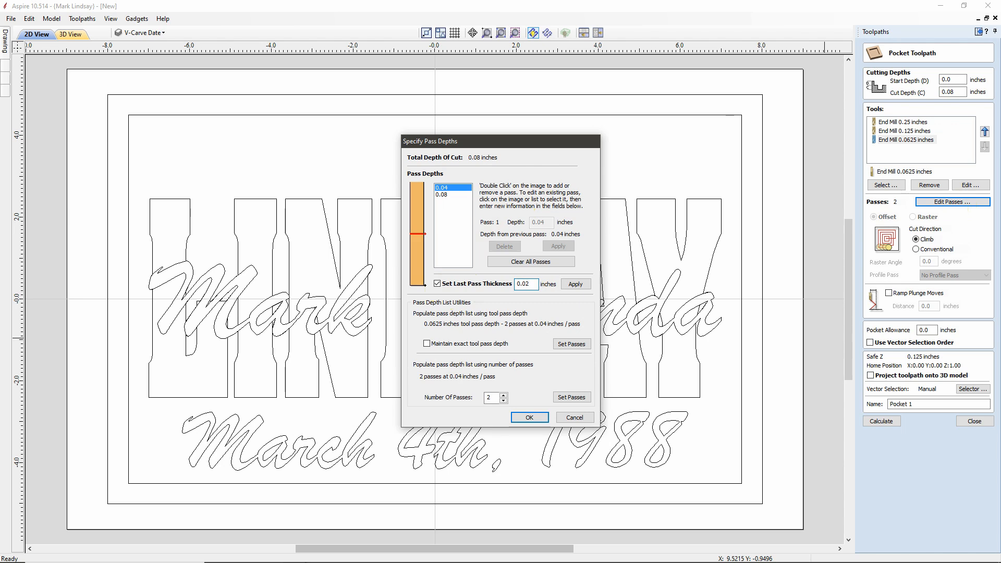
{"action": "left_click", "coordinate": [574, 286]}
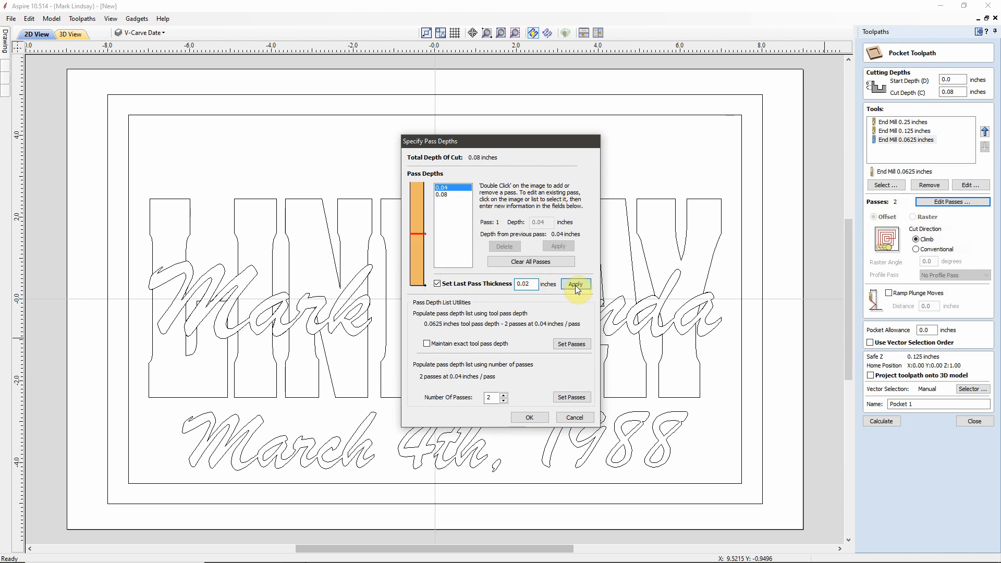
{"action": "left_click", "coordinate": [530, 418]}
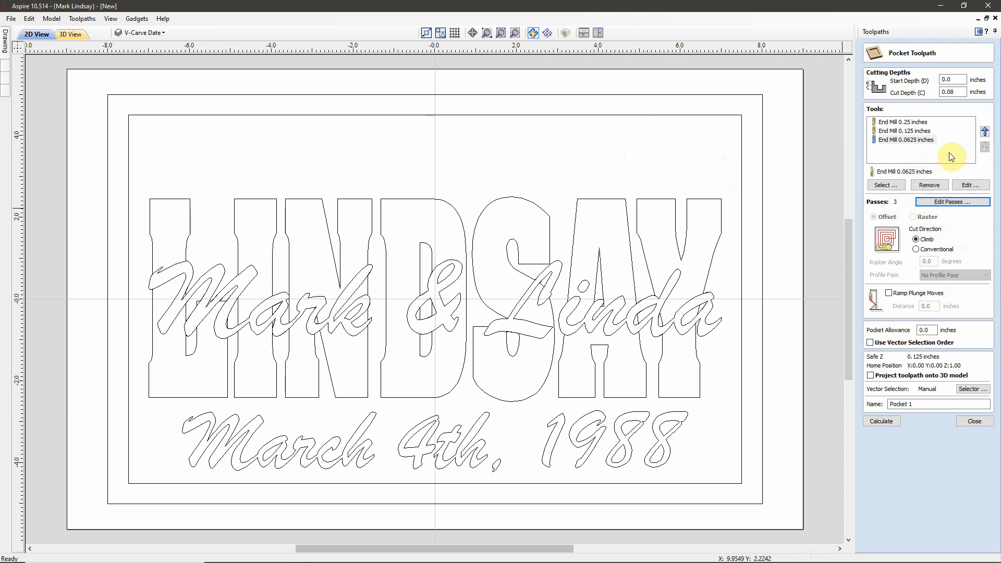
Step: Auto-select closed vectors on the Inner Border and Top Text layers, associated with the pocket toolpath
{"action": "left_click", "coordinate": [921, 123]}
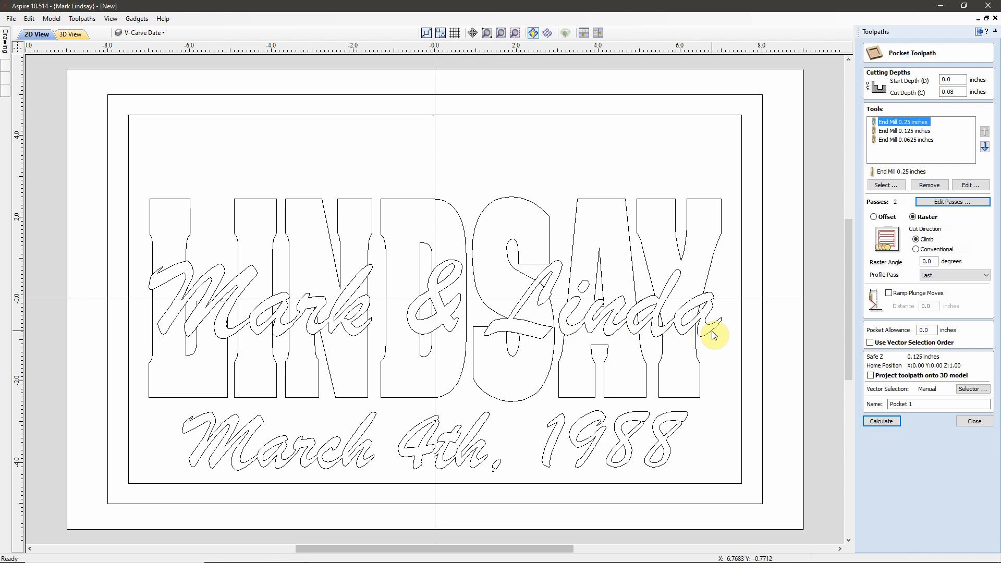
{"action": "left_click", "coordinate": [974, 390]}
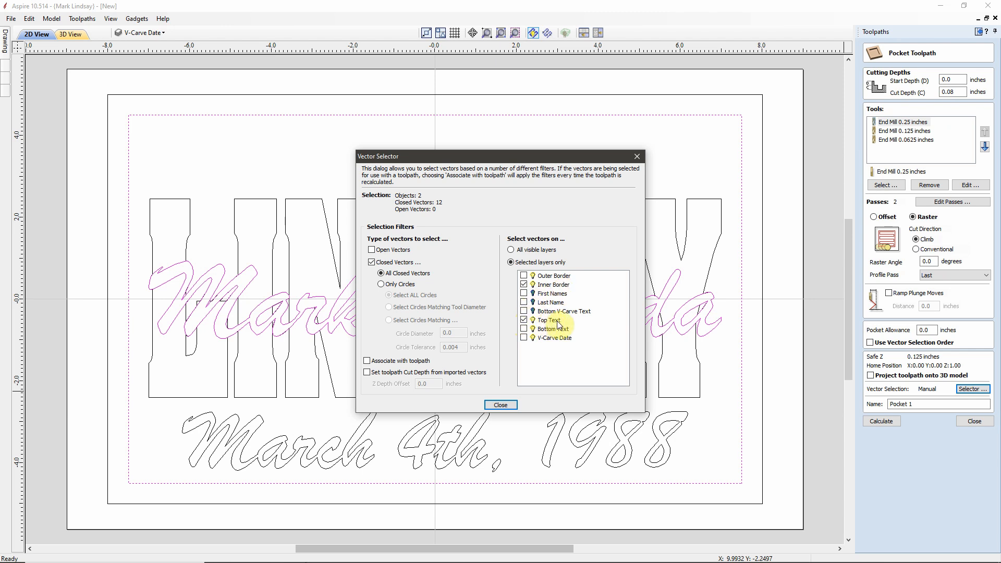
{"action": "left_click", "coordinate": [524, 285]}
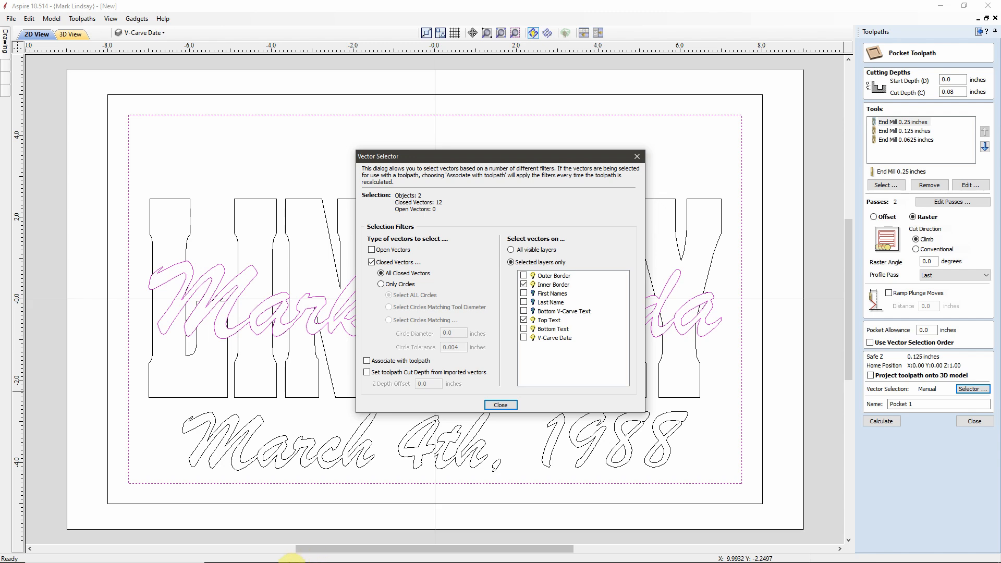
{"action": "mouse_move", "coordinate": [273, 557]}
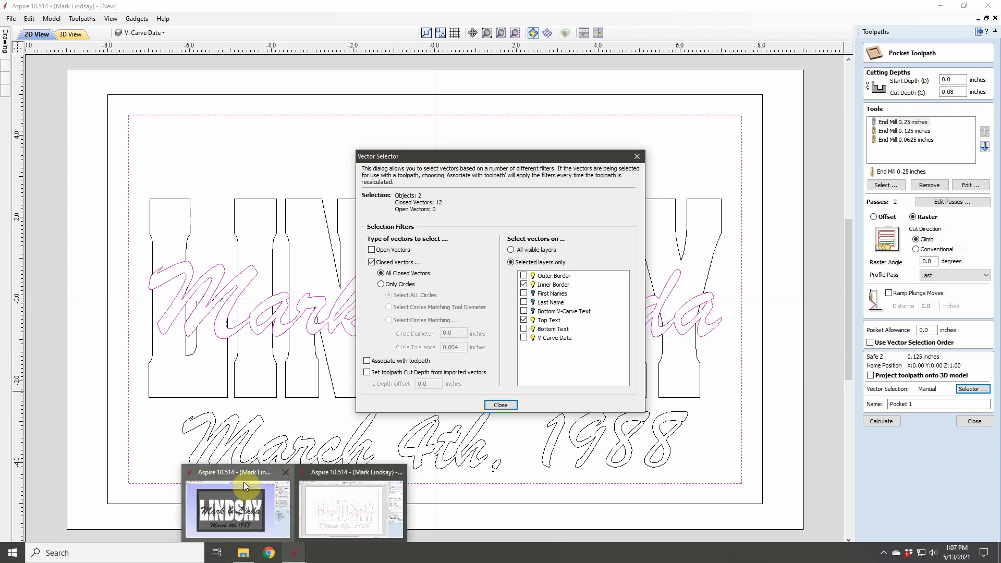
{"action": "mouse_move", "coordinate": [240, 475]}
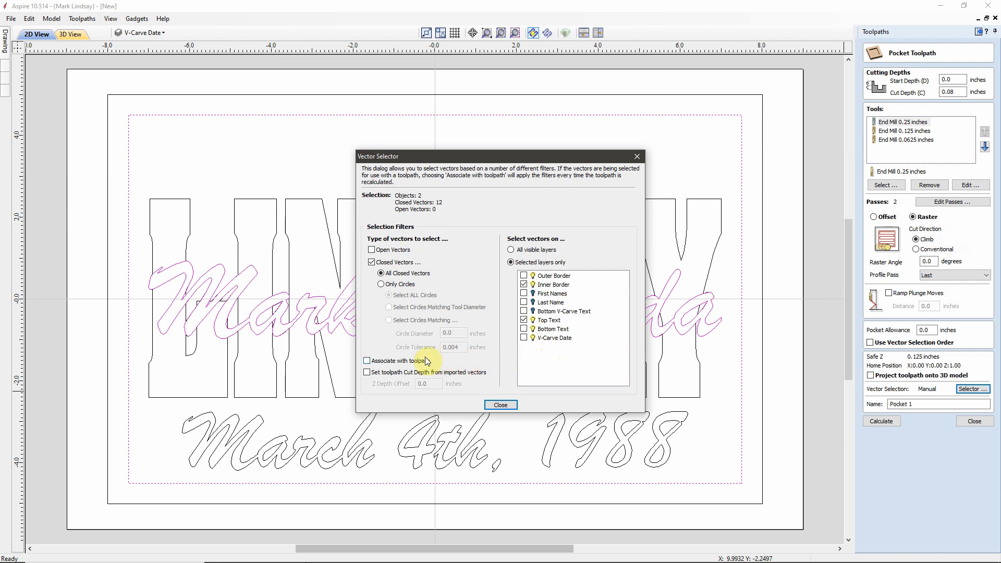
{"action": "left_click", "coordinate": [367, 361]}
{"action": "left_click", "coordinate": [504, 405]}
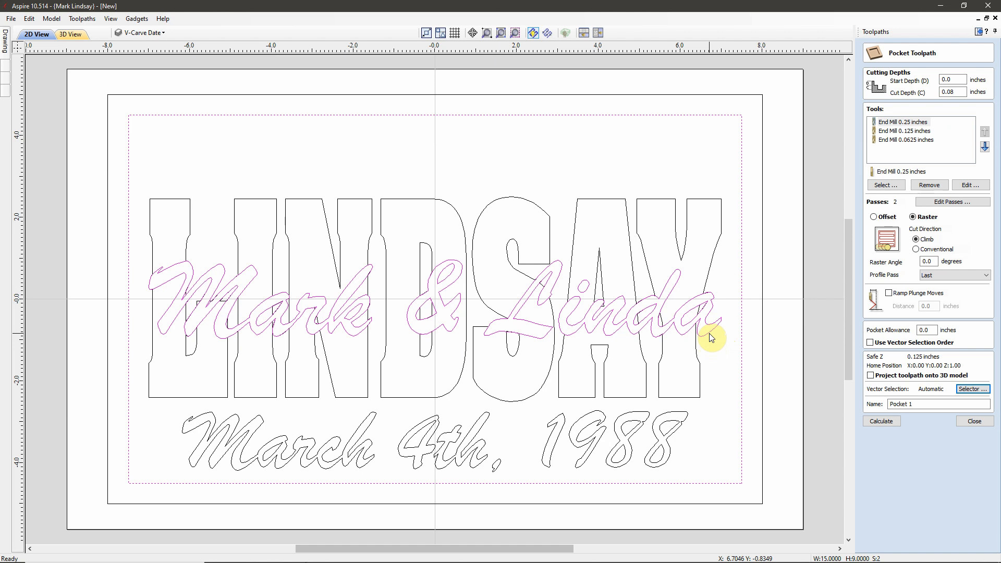
Step: Rename the pocket toolpath 'Top Text' and calculate it, producing Clear 1 and Clear 2 toolpaths
{"action": "left_click_drag", "start_coordinate": [917, 404], "coordinate": [873, 403]}
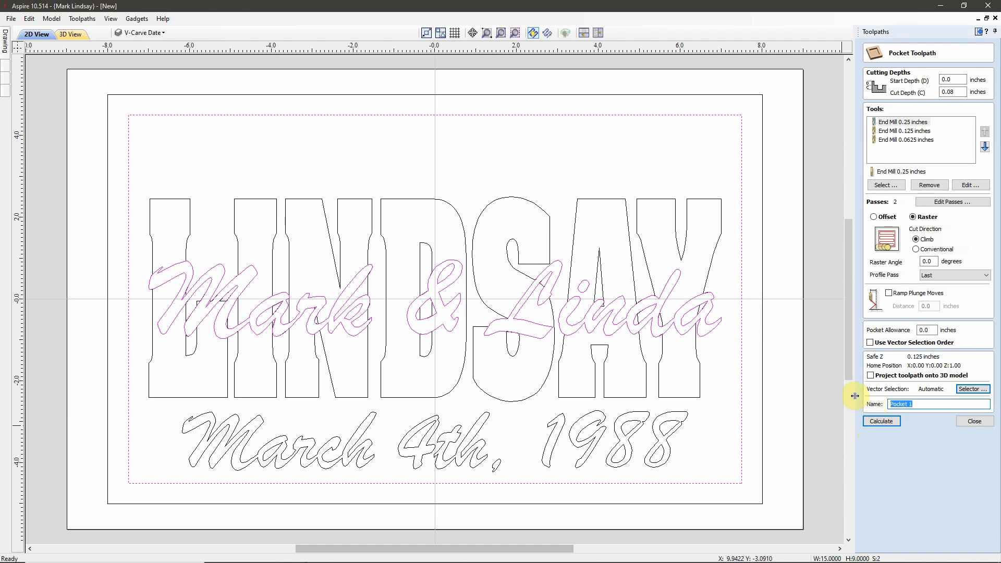
{"action": "type", "text": "To"}
{"action": "left_click", "coordinate": [892, 425]}
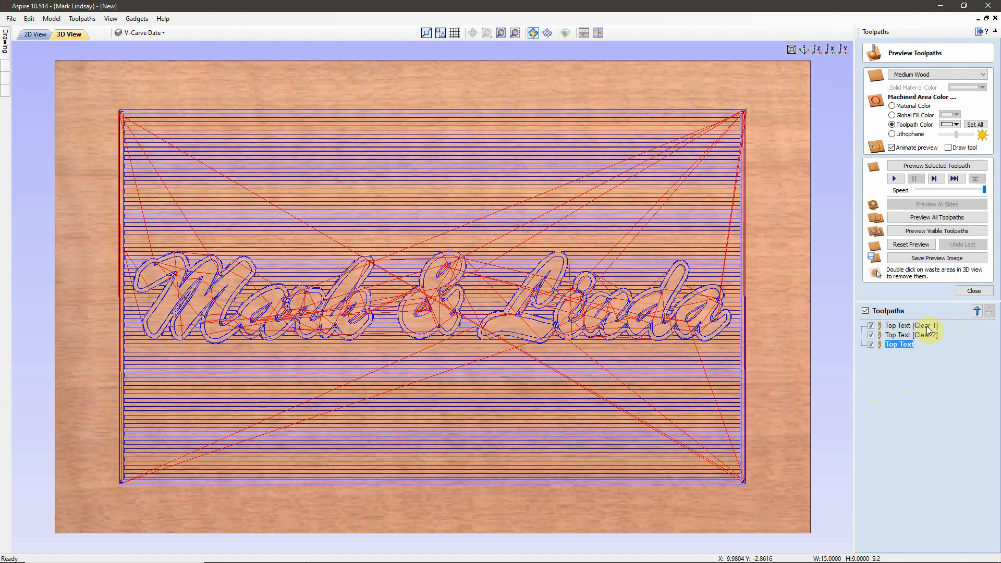
{"action": "mouse_move", "coordinate": [931, 330]}
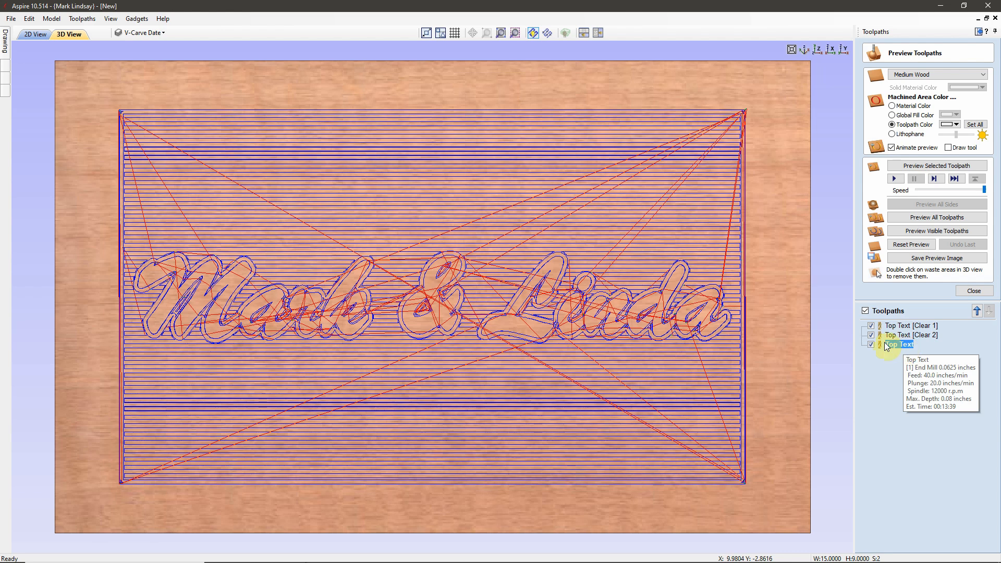
Step: Toggle toolpath visibility, briefly viewing Top Text [Clear 1], until only Top Text [Clear 2] shows
{"action": "left_click", "coordinate": [871, 326]}
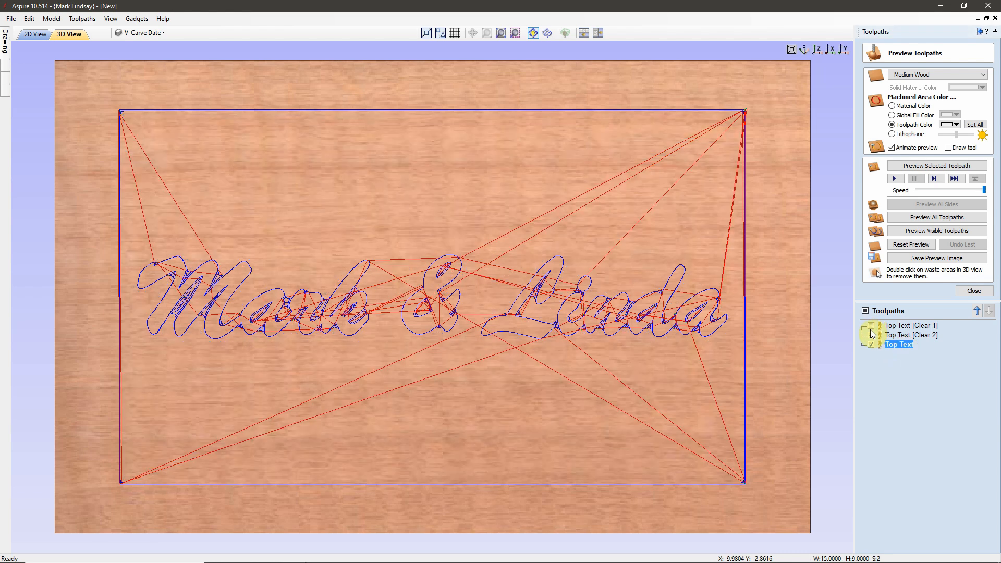
{"action": "left_click", "coordinate": [871, 335]}
{"action": "left_click", "coordinate": [872, 345]}
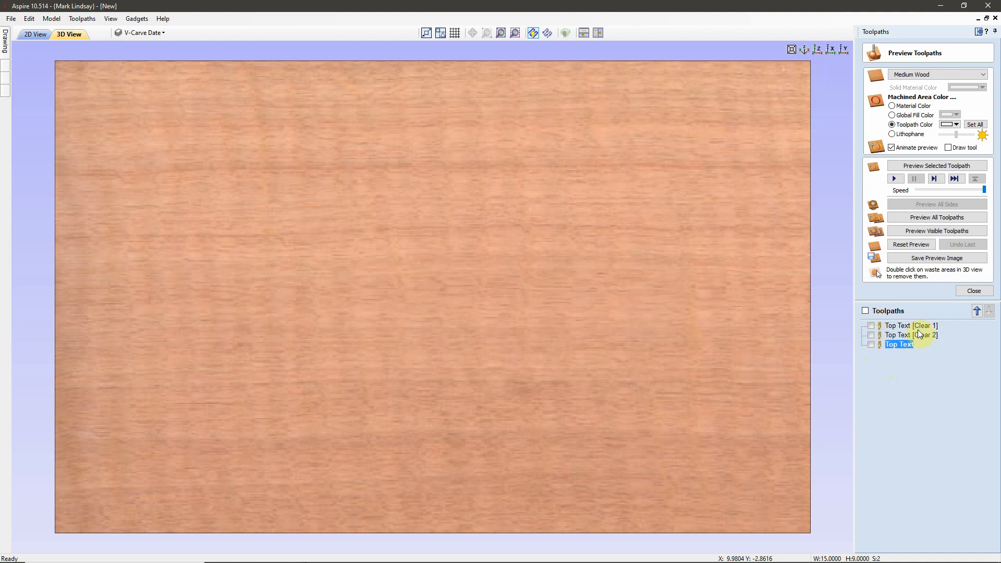
{"action": "left_click", "coordinate": [871, 326]}
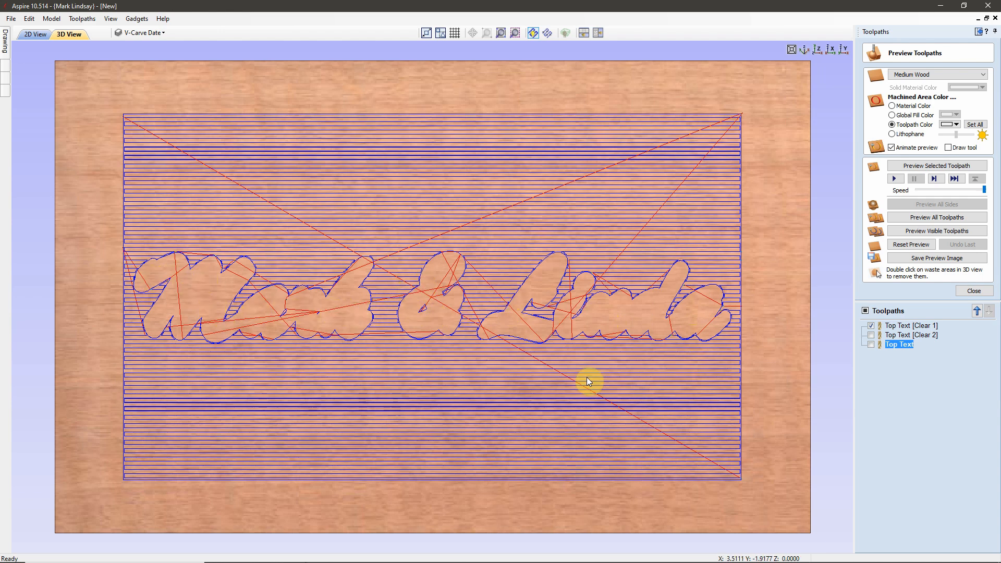
{"action": "left_click", "coordinate": [872, 325]}
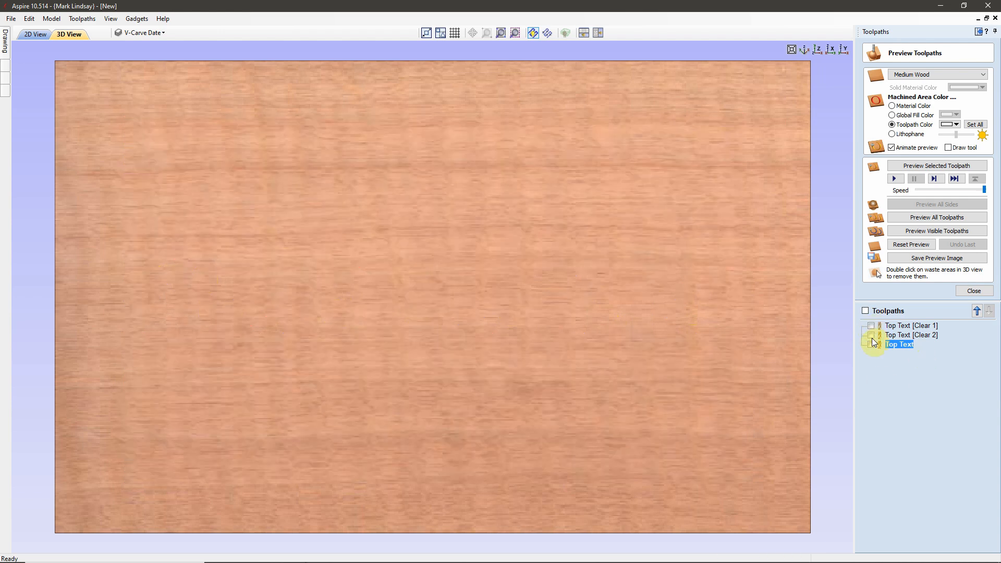
{"action": "left_click", "coordinate": [872, 335]}
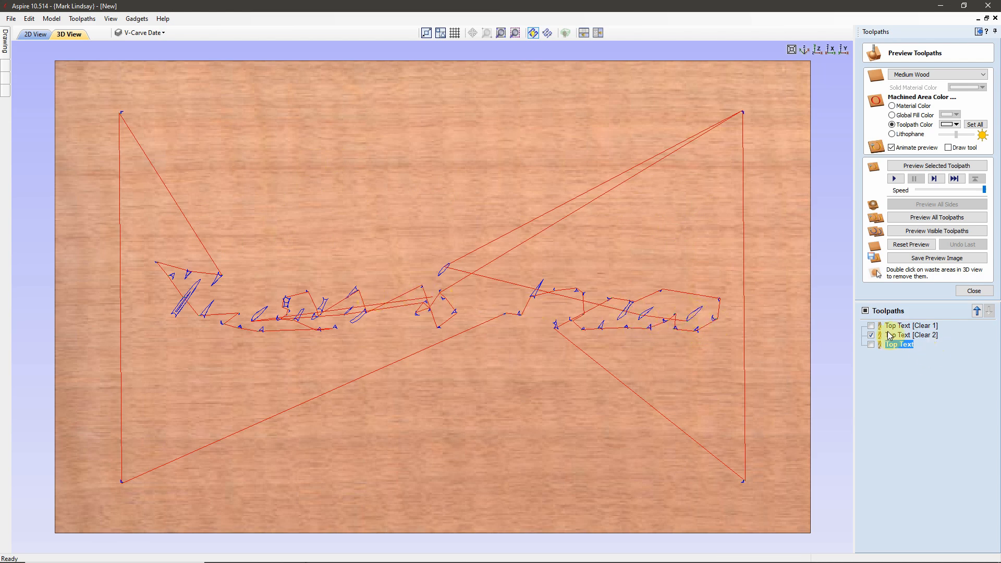
Step: View the Top Text outline toolpath alone, hide it again, and select Top Text [Clear 1]
{"action": "left_click", "coordinate": [872, 344]}
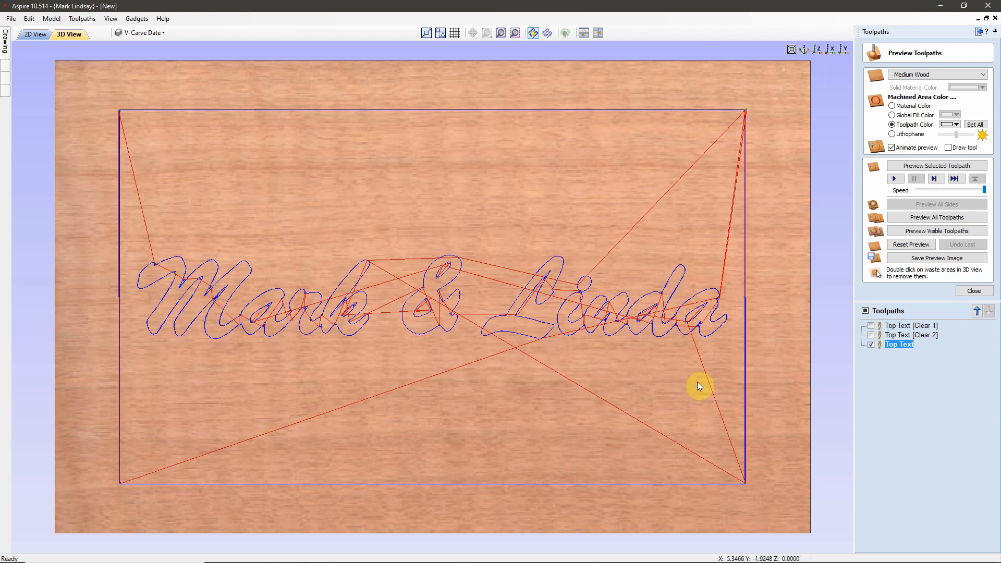
{"action": "left_click", "coordinate": [871, 345]}
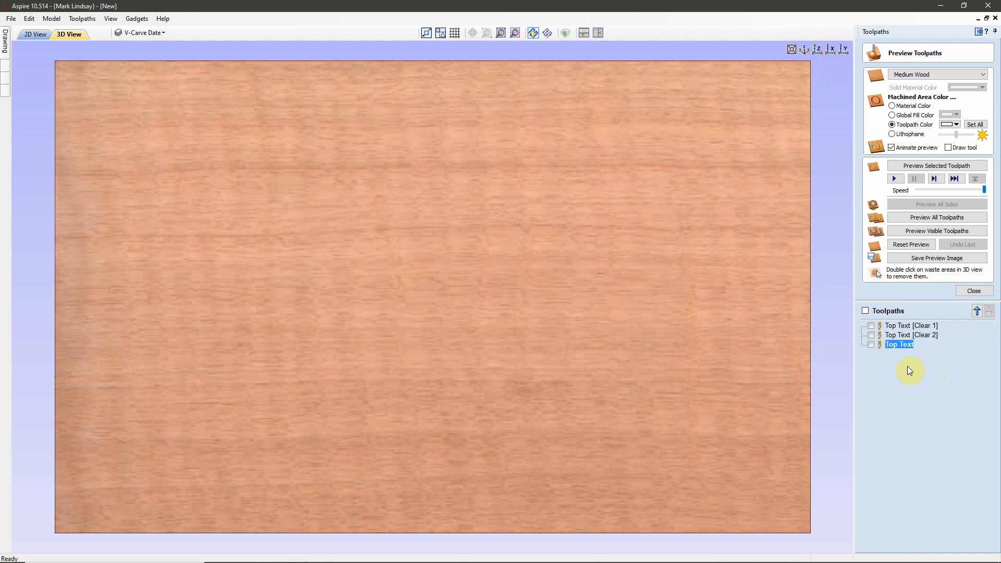
{"action": "left_click", "coordinate": [918, 325]}
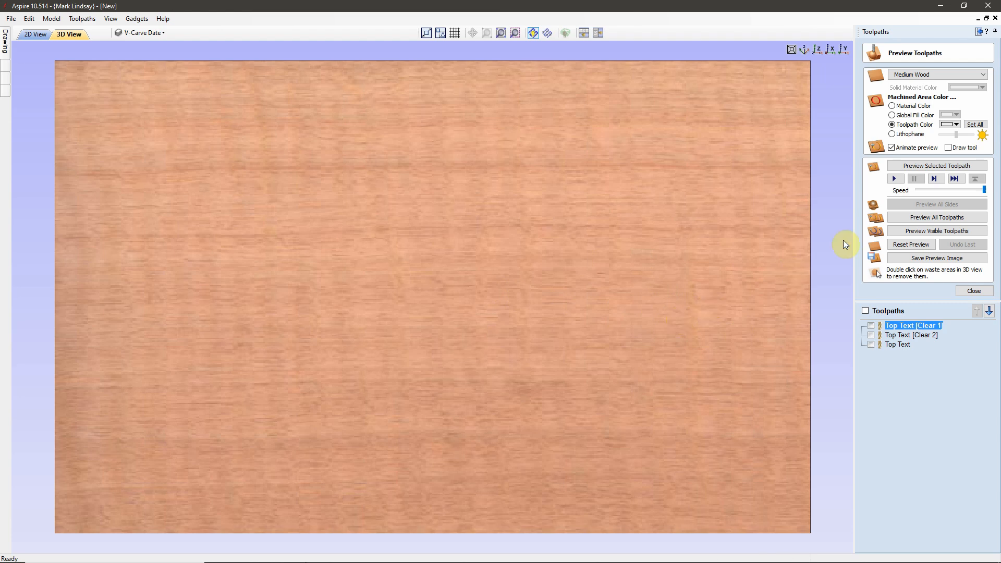
Step: Set the preview colour of Top Text [Clear 1], [Clear 2] and Top Text to Gray-80%
{"action": "left_click", "coordinate": [958, 126]}
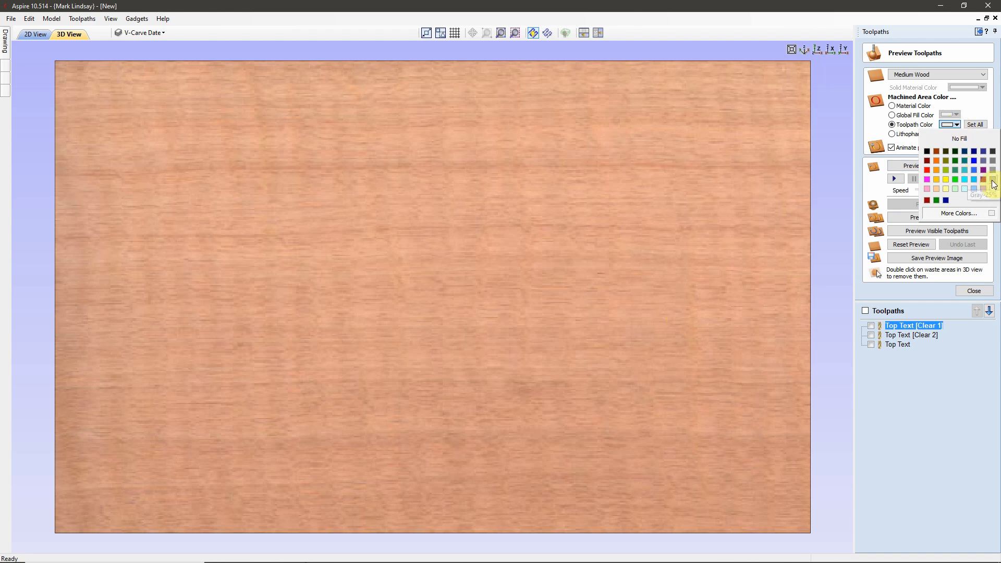
{"action": "left_click", "coordinate": [994, 151]}
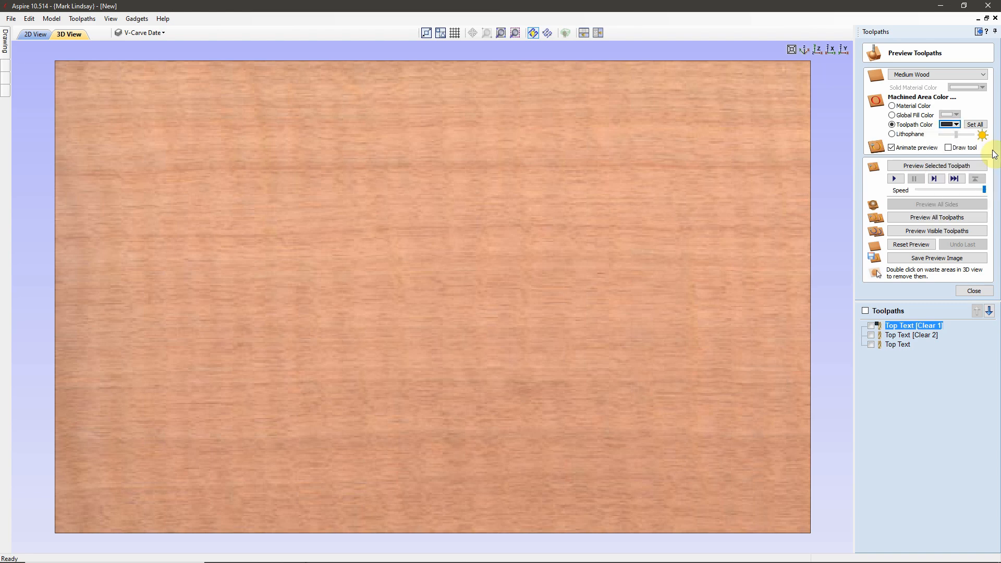
{"action": "left_click", "coordinate": [914, 336]}
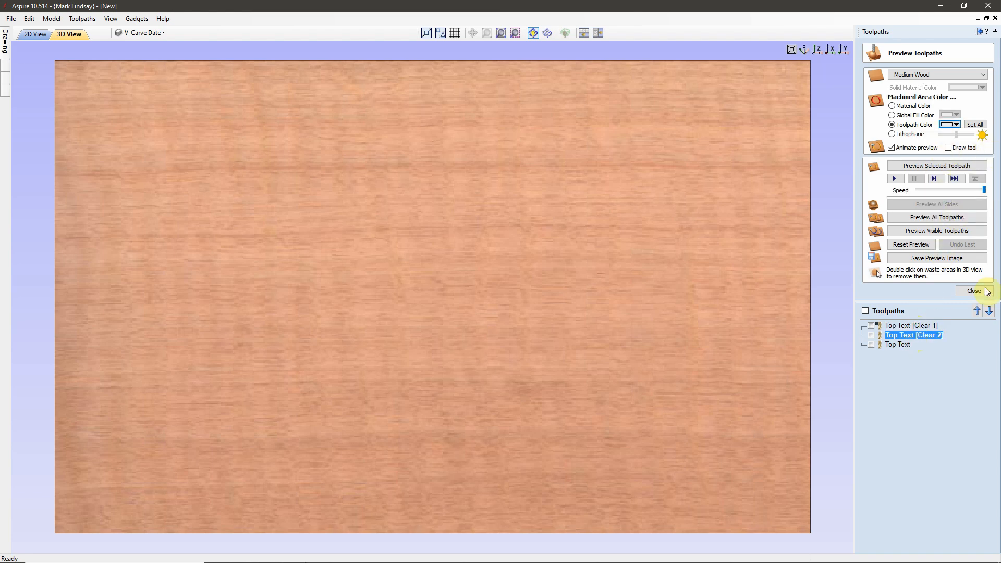
{"action": "left_click", "coordinate": [958, 125]}
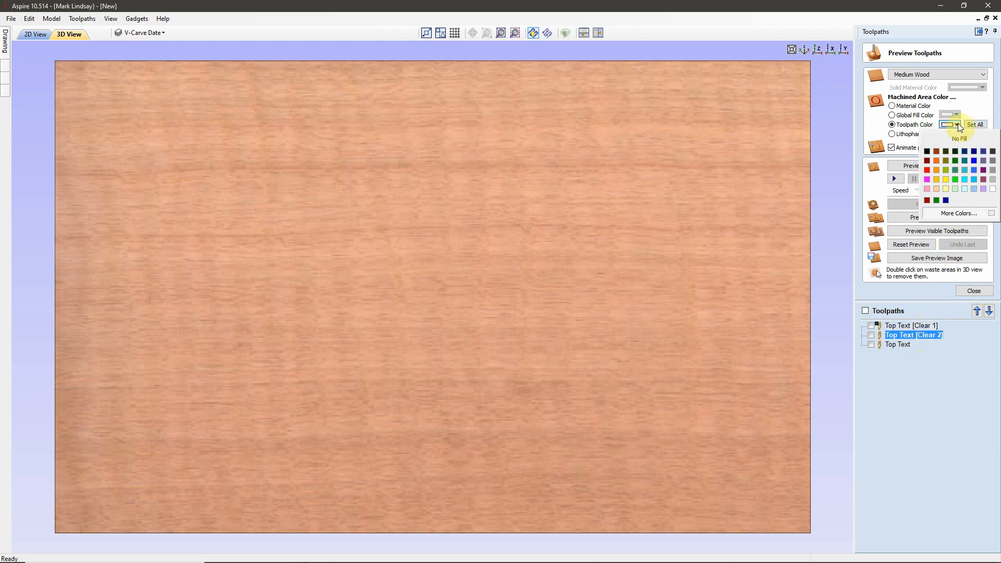
{"action": "left_click", "coordinate": [994, 152]}
{"action": "left_click", "coordinate": [895, 345]}
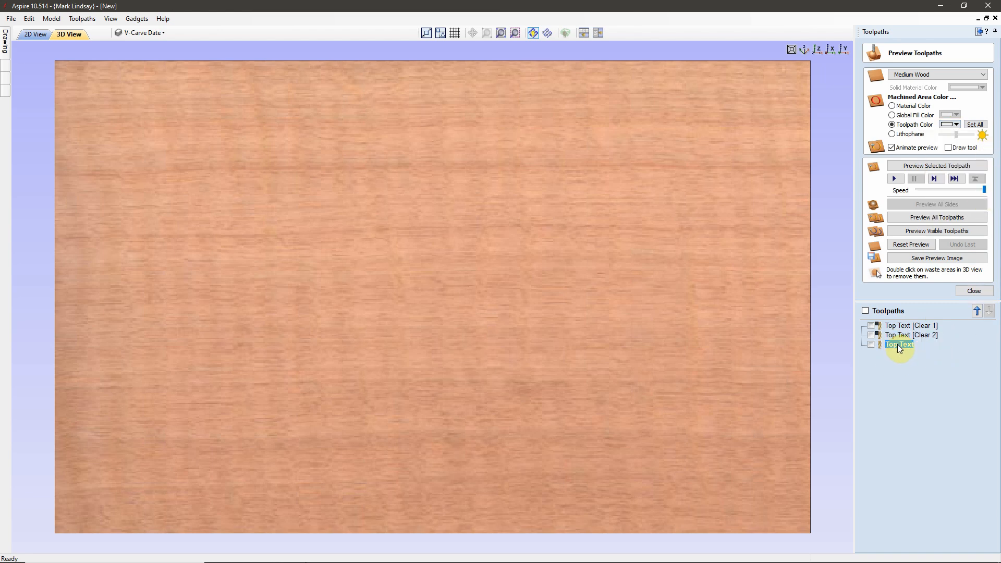
{"action": "left_click", "coordinate": [957, 125]}
{"action": "left_click", "coordinate": [994, 153]}
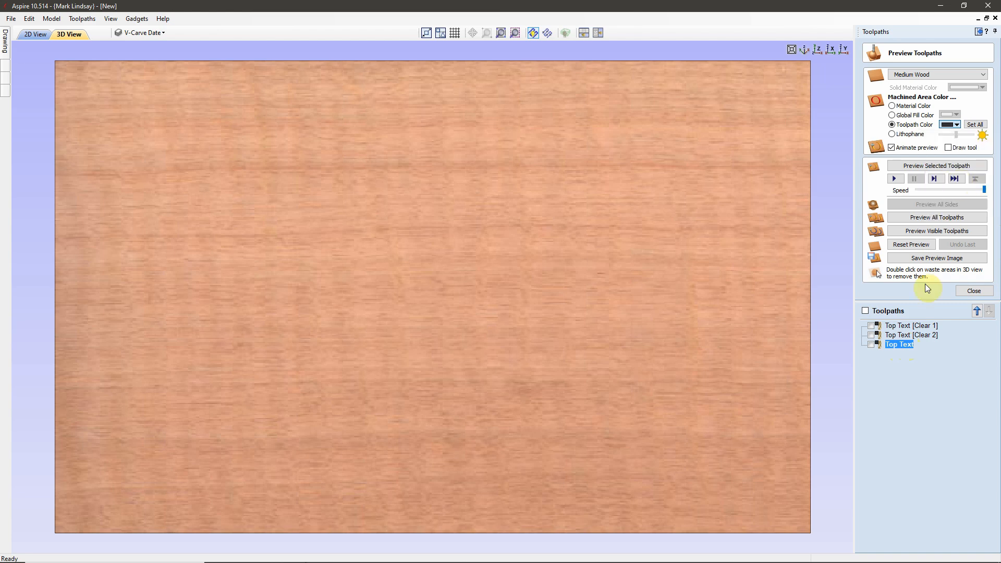
{"action": "left_click", "coordinate": [908, 326]}
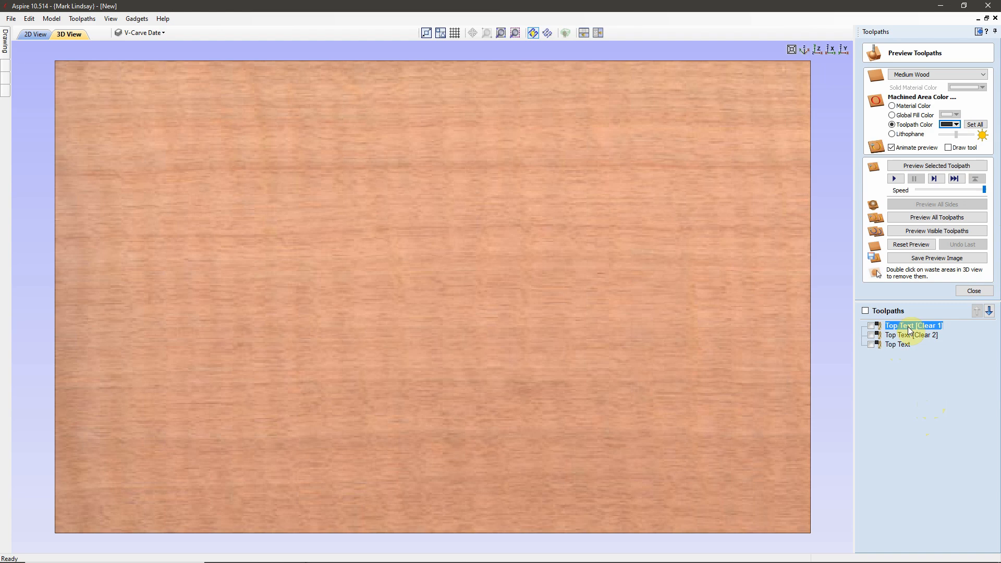
Step: Simulate Top Text [Clear 1], [Clear 2] and the Top Text outline in turn, then close the preview
{"action": "left_click", "coordinate": [941, 166]}
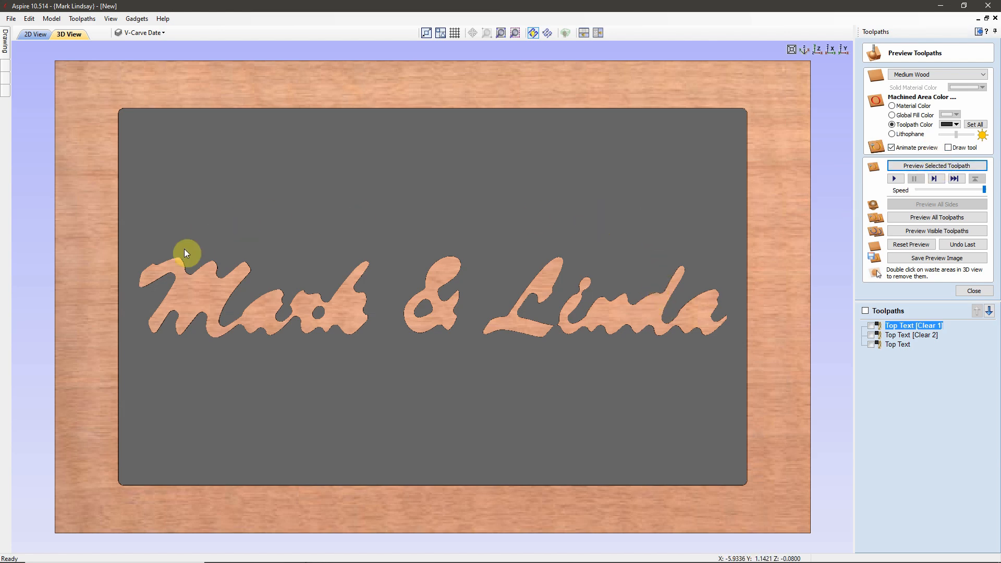
{"action": "left_click", "coordinate": [929, 337]}
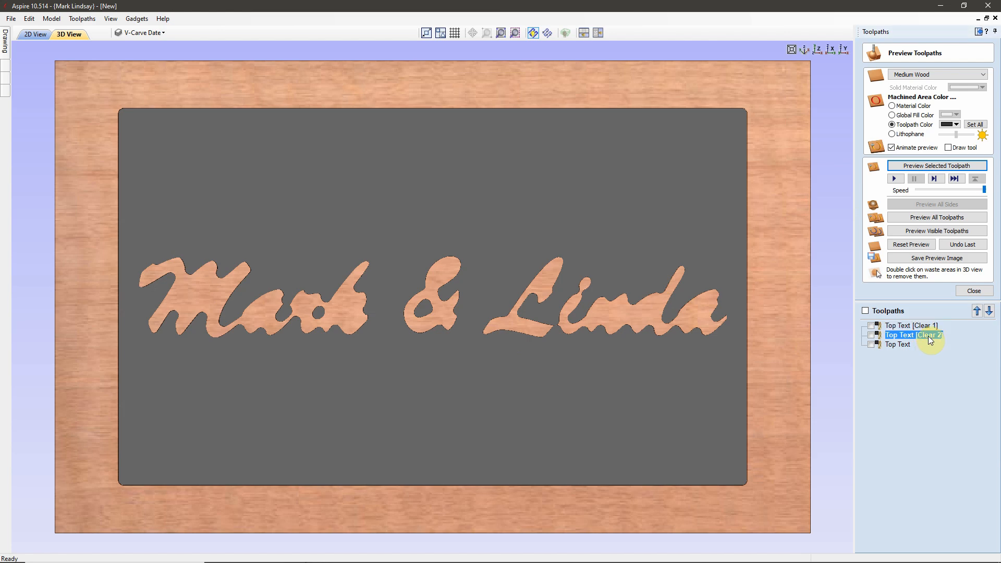
{"action": "left_click", "coordinate": [929, 166]}
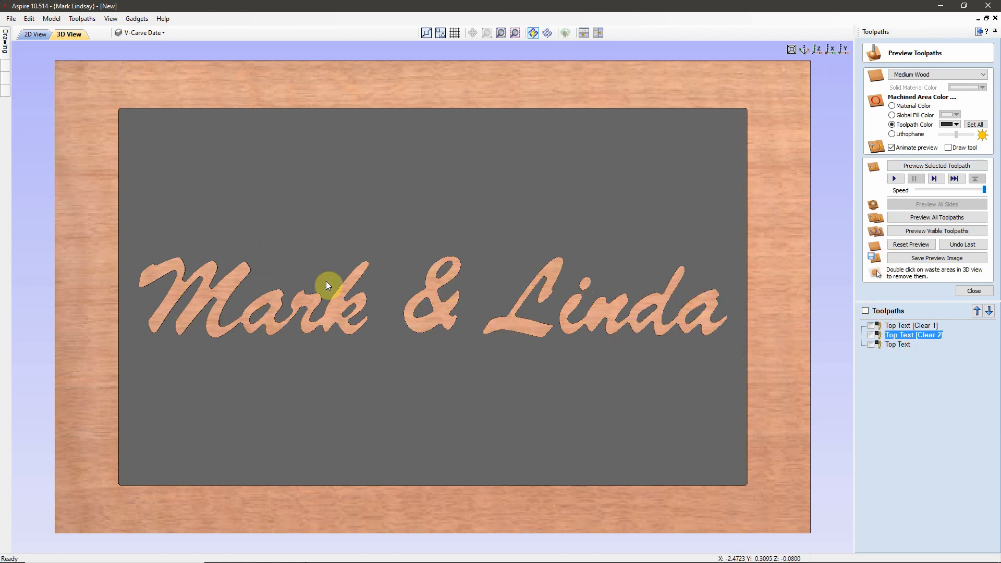
{"action": "left_click", "coordinate": [908, 344]}
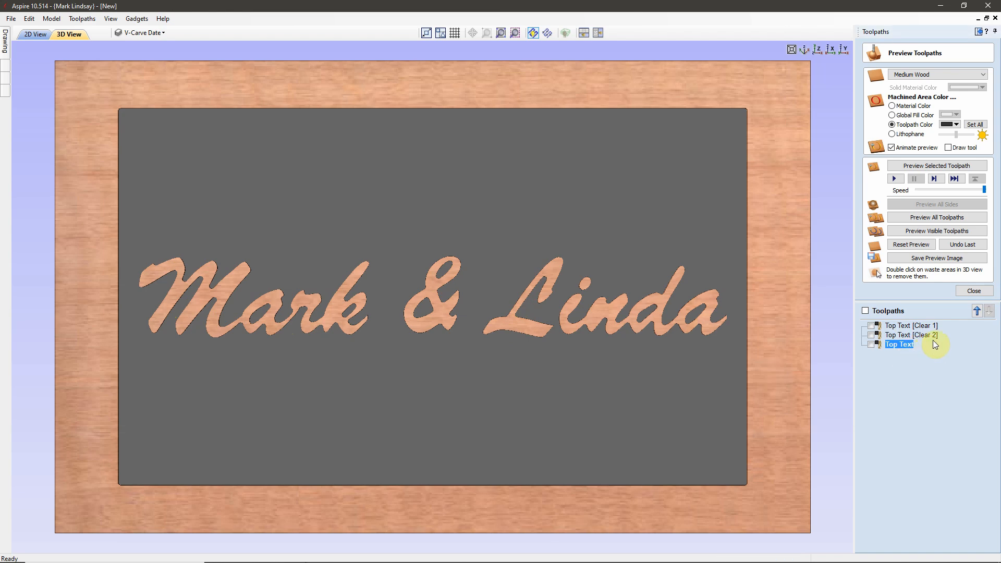
{"action": "left_click", "coordinate": [933, 165]}
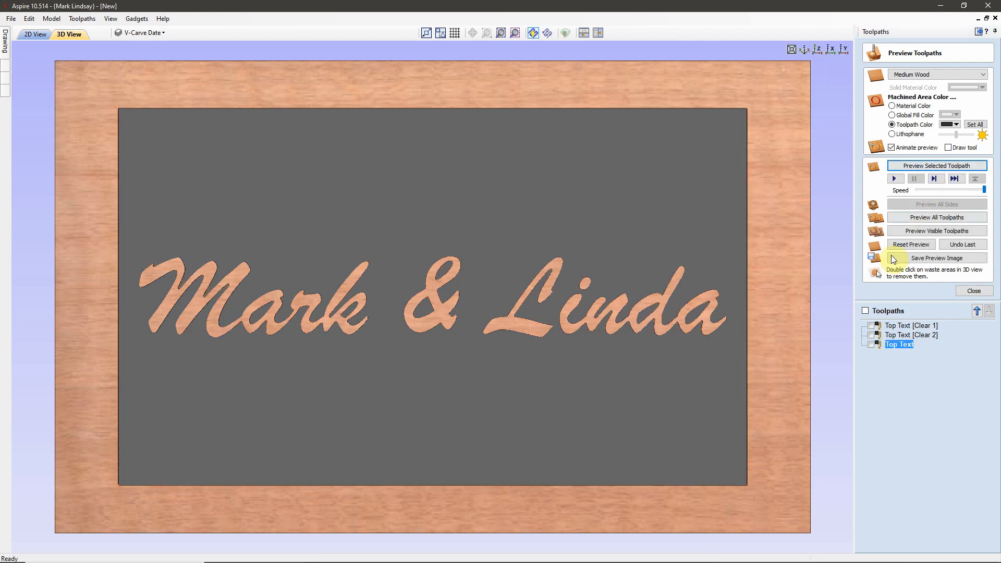
{"action": "left_click", "coordinate": [974, 291]}
Step: In the 2D view with nothing selected, start Pocket 1 with a 0.08-inch start depth
{"action": "left_click", "coordinate": [33, 34]}
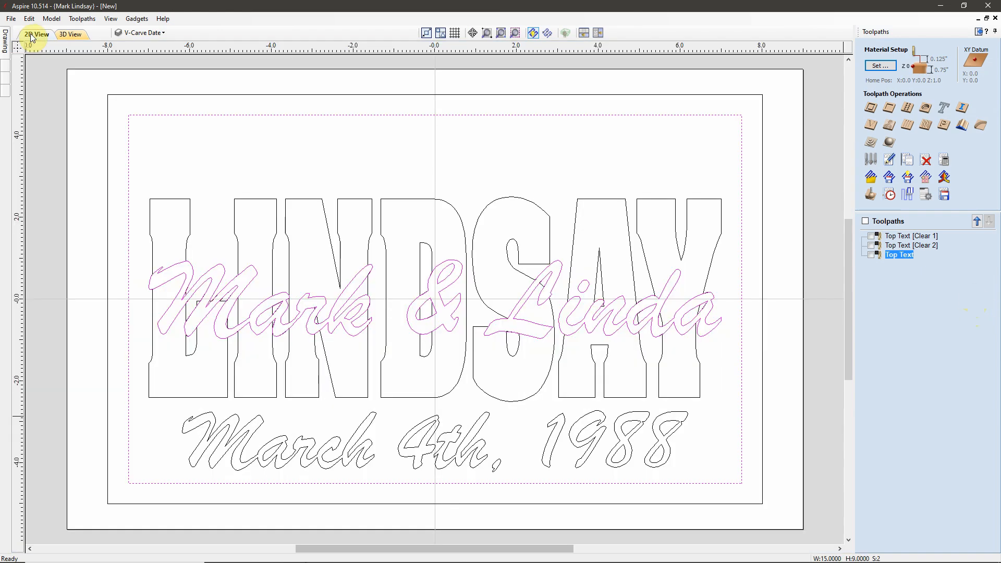
{"action": "left_click", "coordinate": [695, 149]}
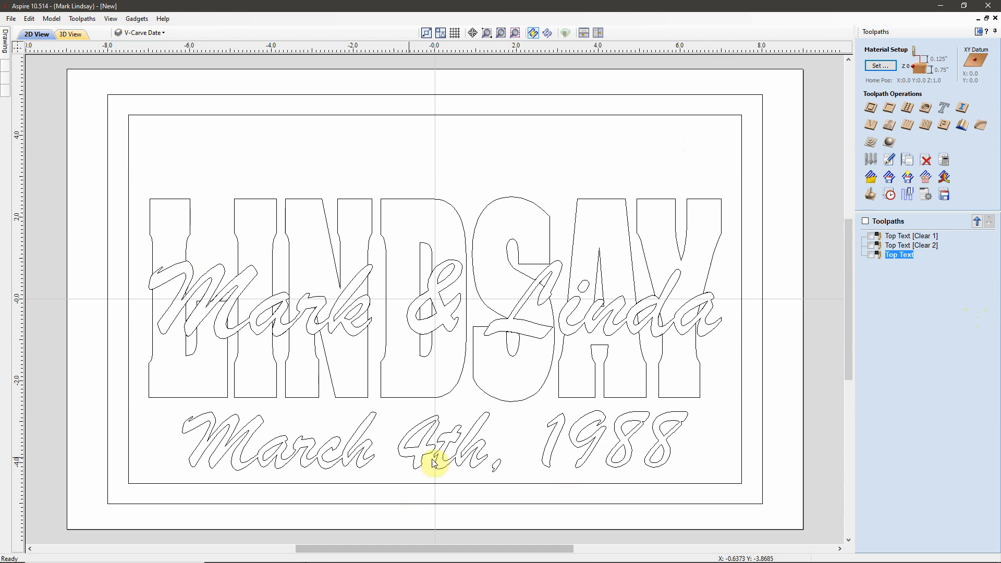
{"action": "left_click", "coordinate": [890, 108]}
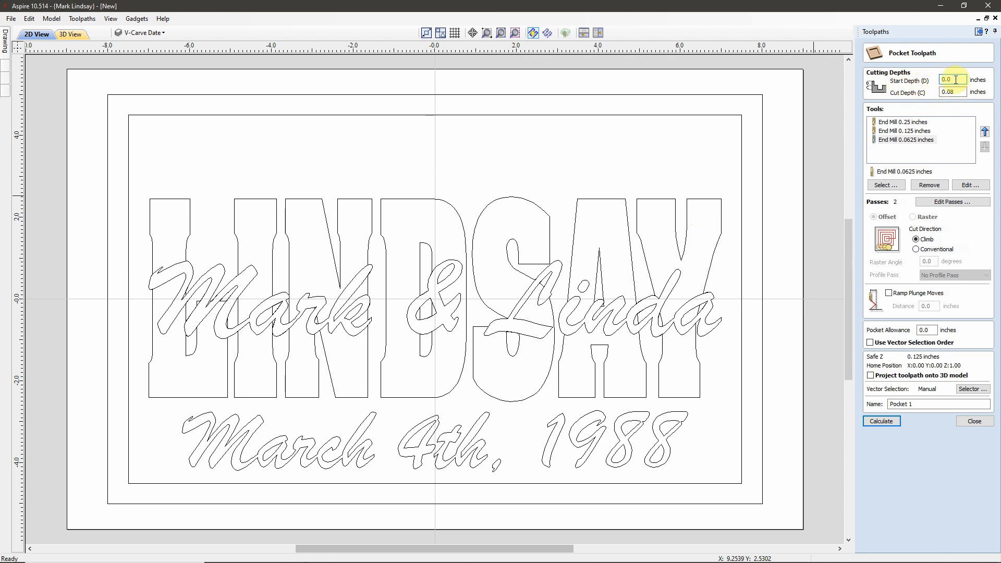
{"action": "type", "text": "8"}
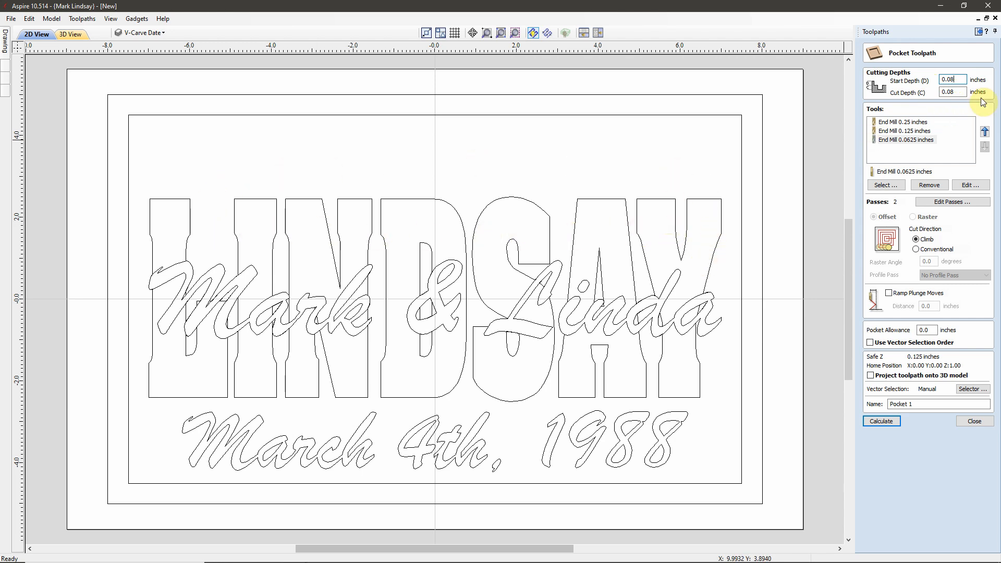
{"action": "double_click", "coordinate": [958, 78]}
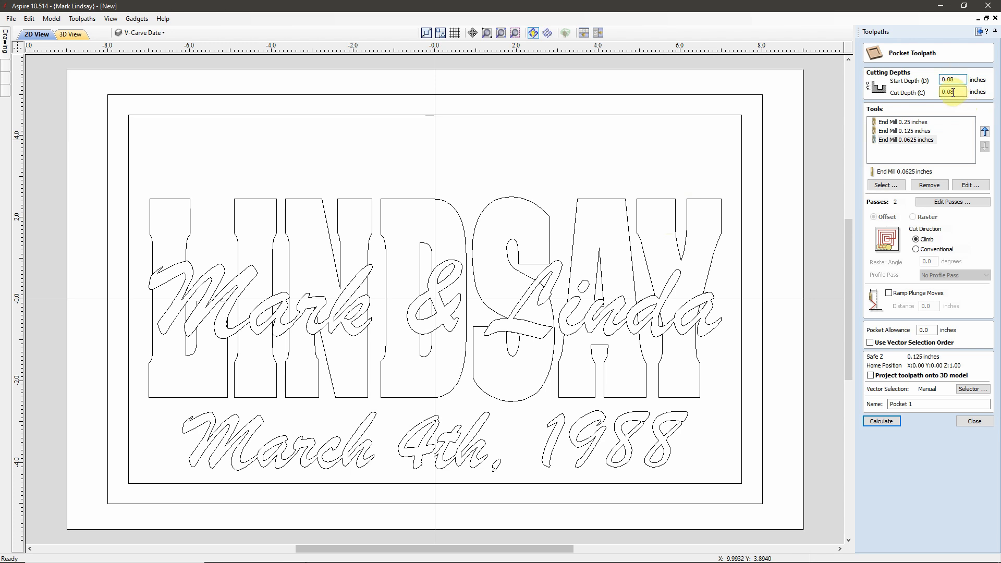
{"action": "left_click", "coordinate": [951, 77]}
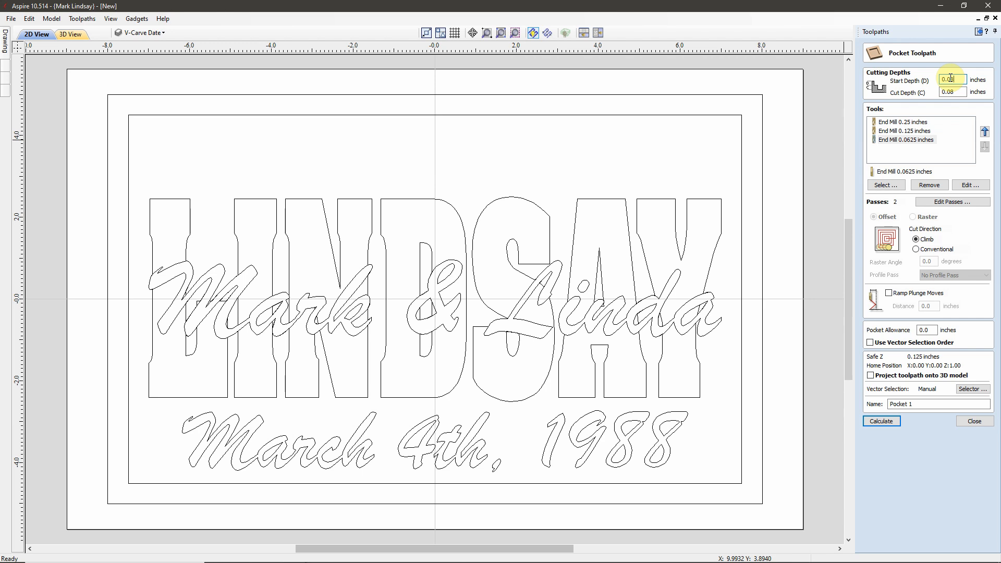
{"action": "left_click", "coordinate": [955, 93]}
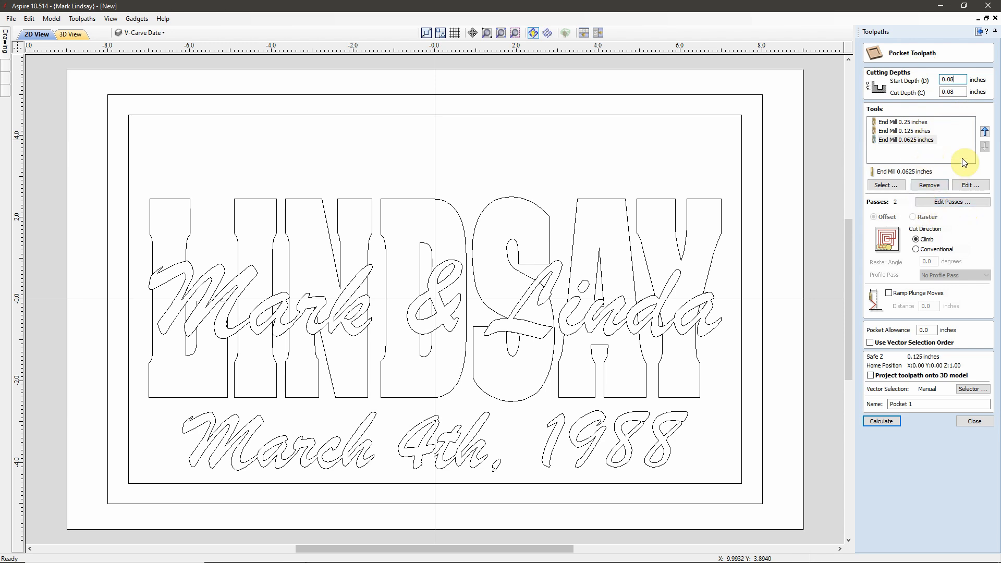
Step: Give the 0.25-inch end mill a 0.02-inch last pass thickness
{"action": "left_click", "coordinate": [904, 122]}
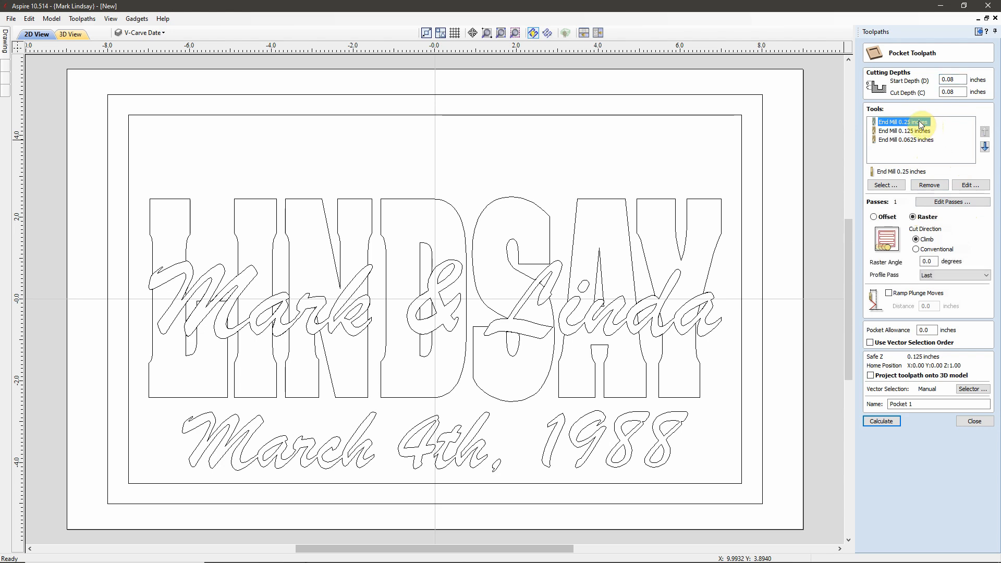
{"action": "left_click", "coordinate": [950, 202]}
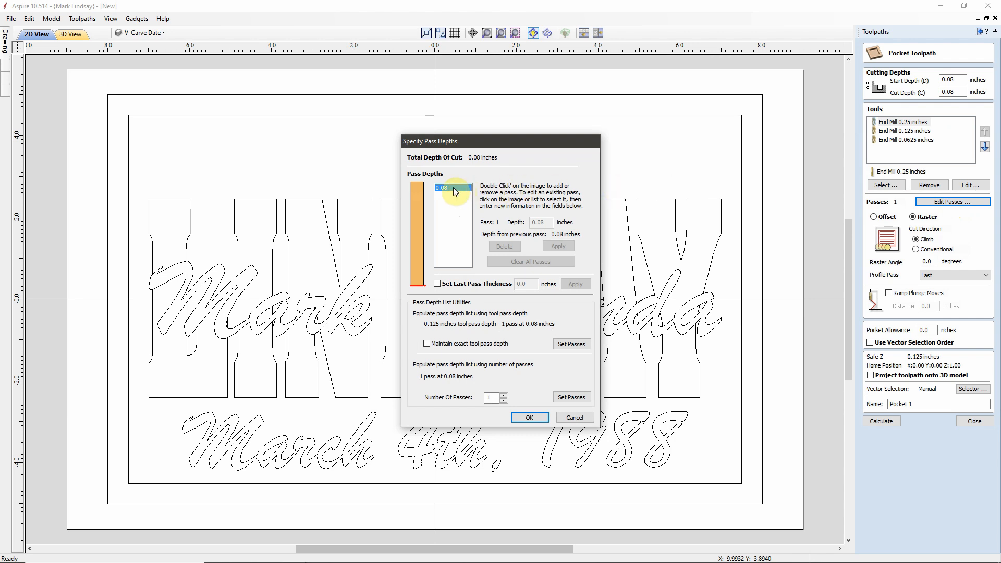
{"action": "left_click", "coordinate": [437, 285]}
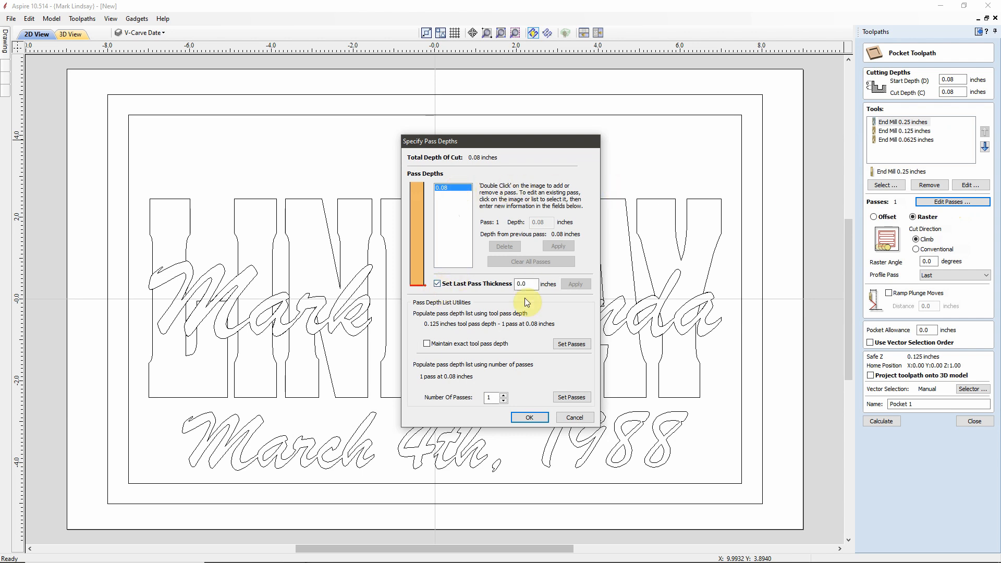
{"action": "left_click", "coordinate": [528, 283]}
{"action": "type", "text": "2"}
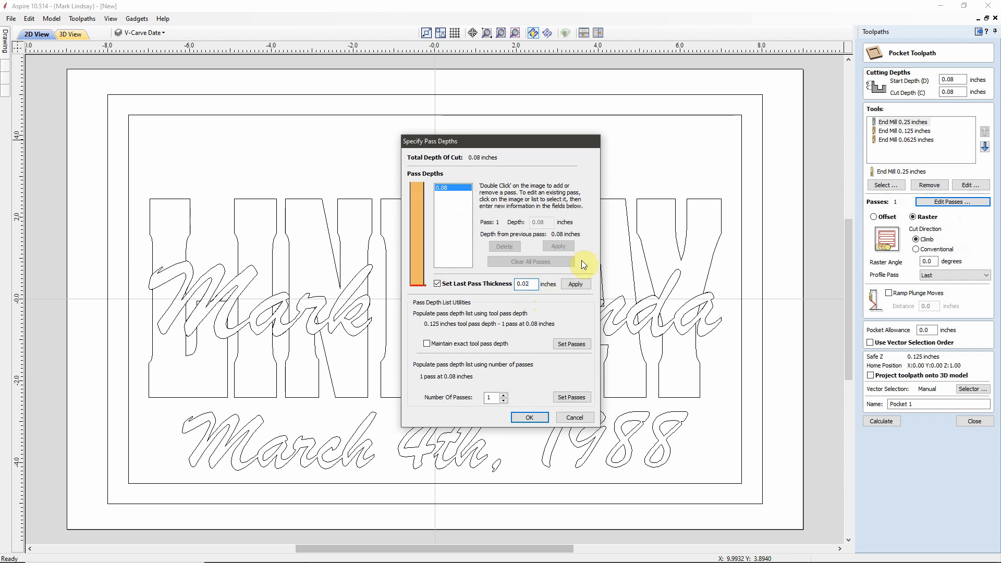
{"action": "left_click", "coordinate": [578, 288]}
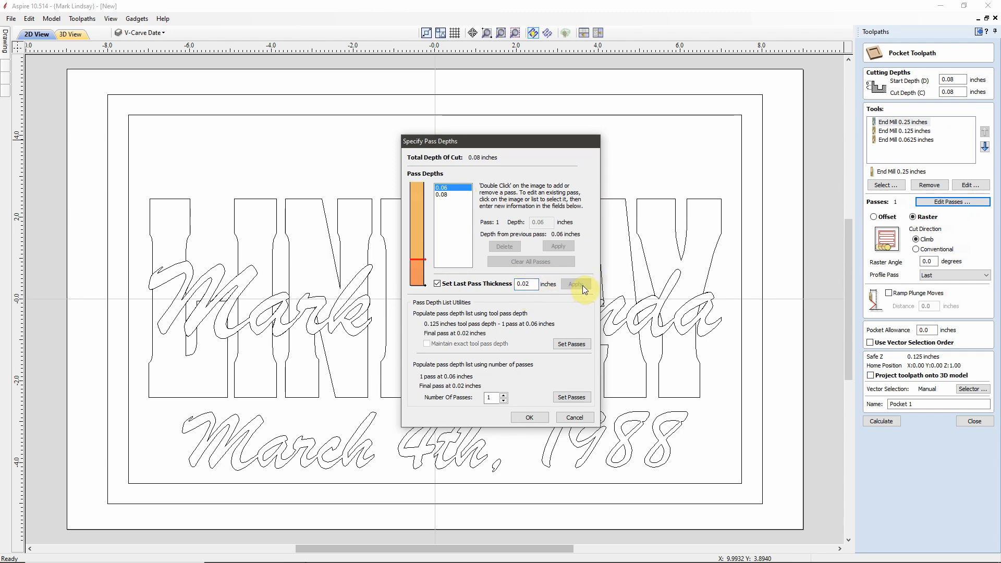
{"action": "left_click", "coordinate": [534, 417]}
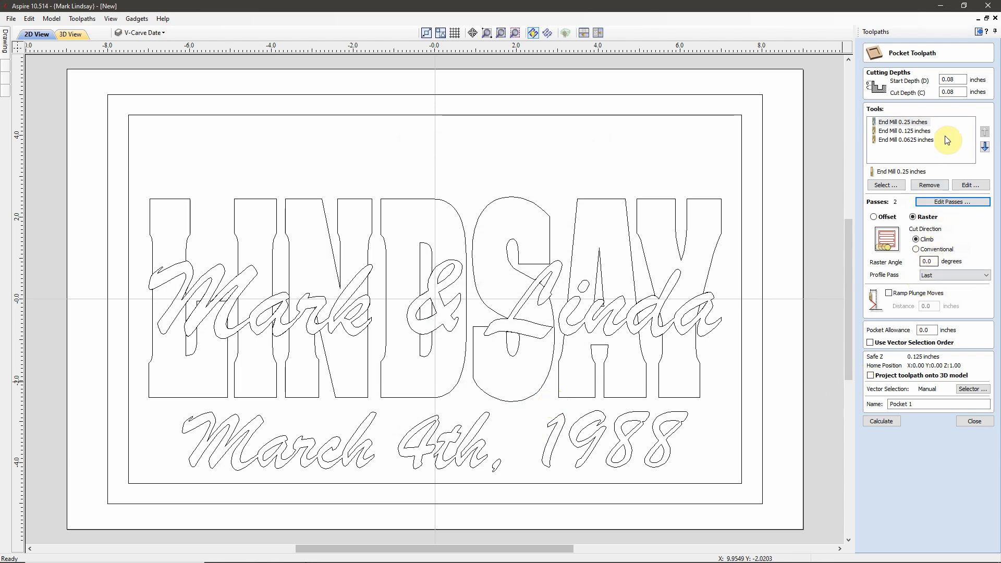
Step: Give the 0.125-inch end mill a 0.02-inch last pass thickness
{"action": "left_click", "coordinate": [918, 132]}
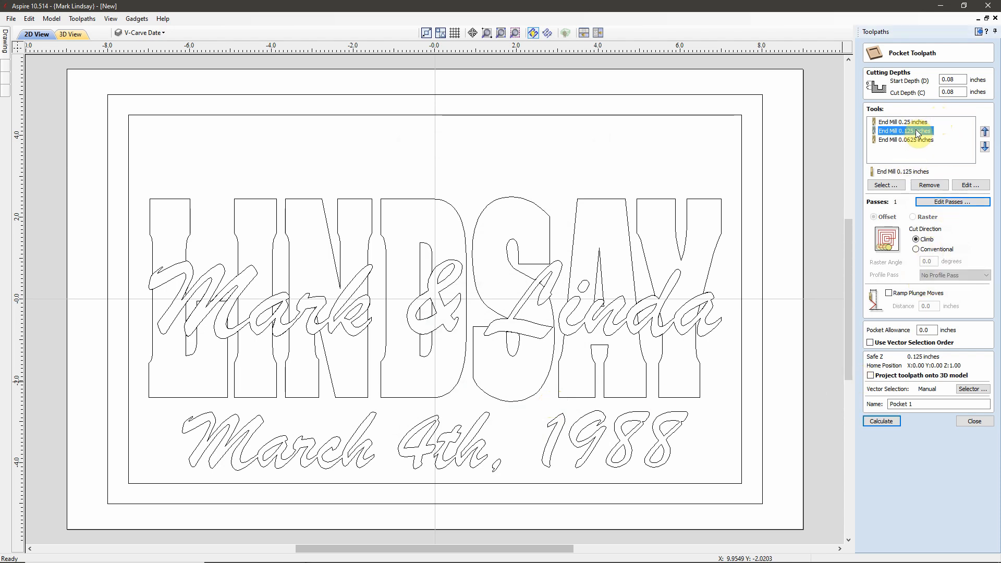
{"action": "left_click", "coordinate": [949, 202]}
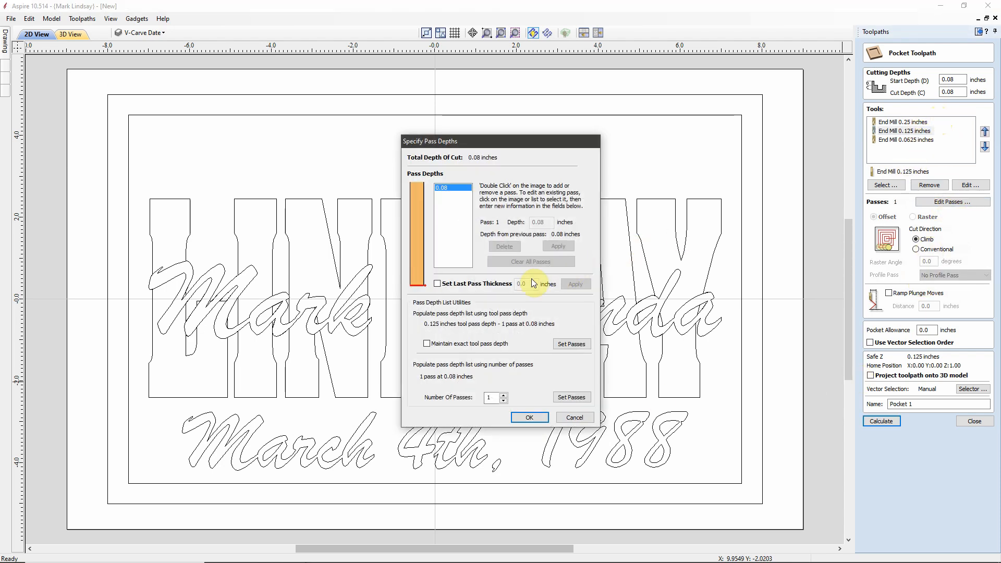
{"action": "left_click", "coordinate": [437, 284]}
{"action": "left_click", "coordinate": [531, 282]}
{"action": "type", "text": "2"}
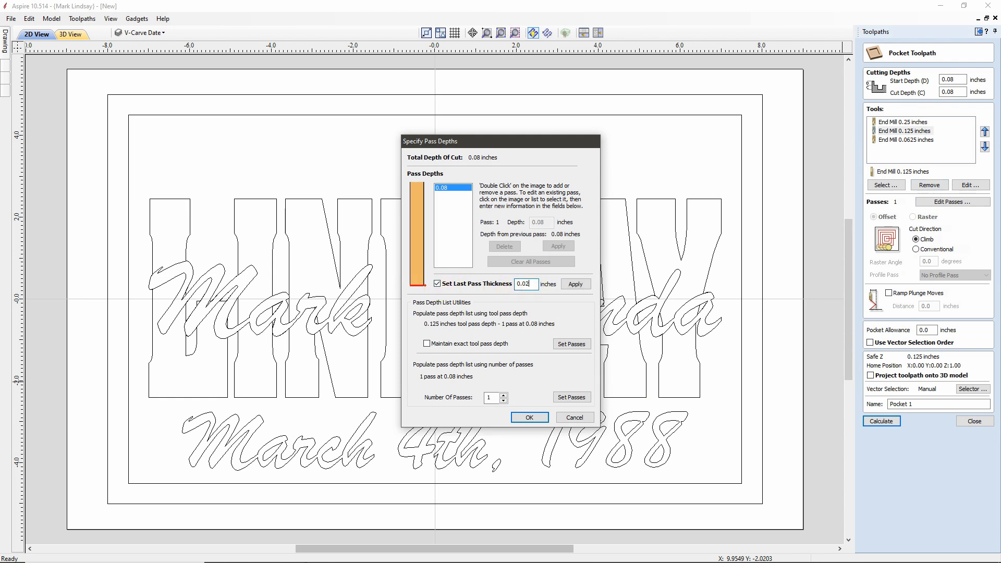
{"action": "left_click", "coordinate": [574, 284]}
{"action": "left_click", "coordinate": [530, 418]}
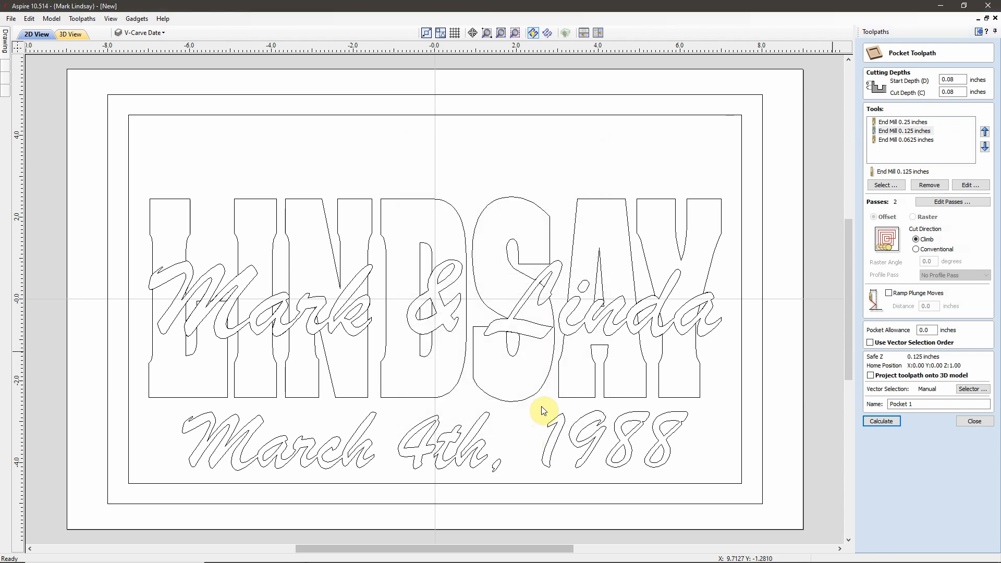
Step: Give the 0.0625-inch end mill a 0.02-inch last pass thickness
{"action": "left_click", "coordinate": [915, 139]}
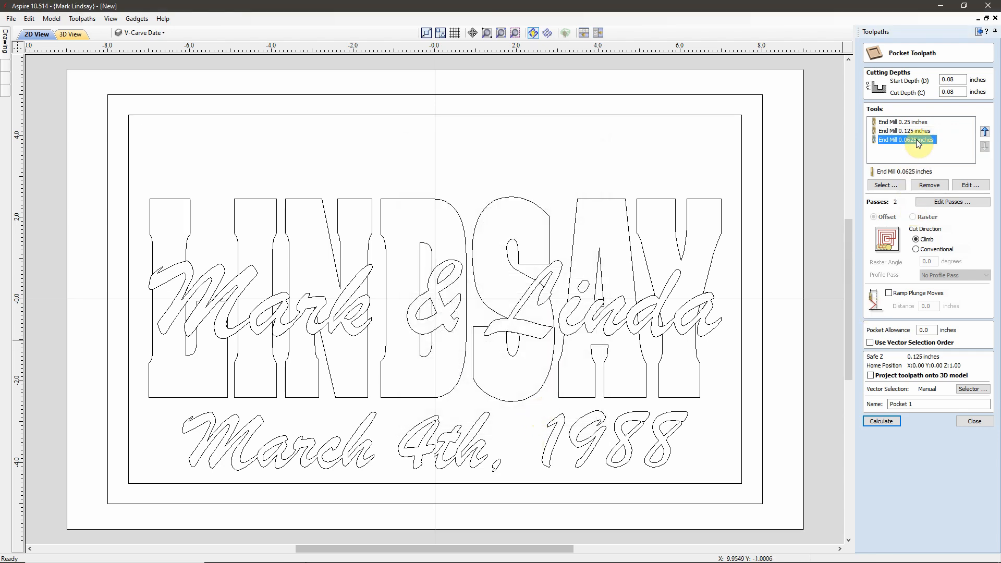
{"action": "left_click", "coordinate": [951, 204]}
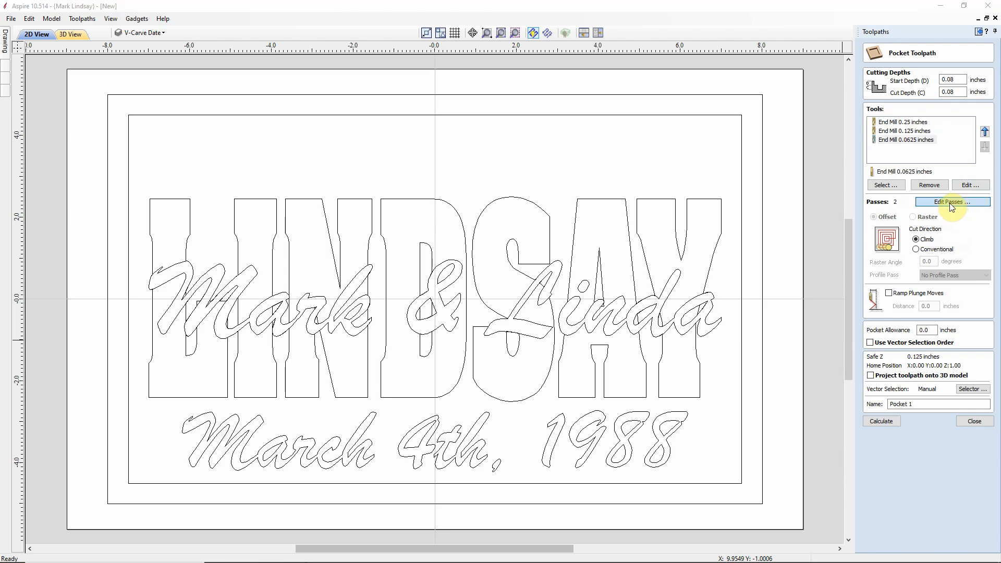
{"action": "left_click", "coordinate": [437, 284]}
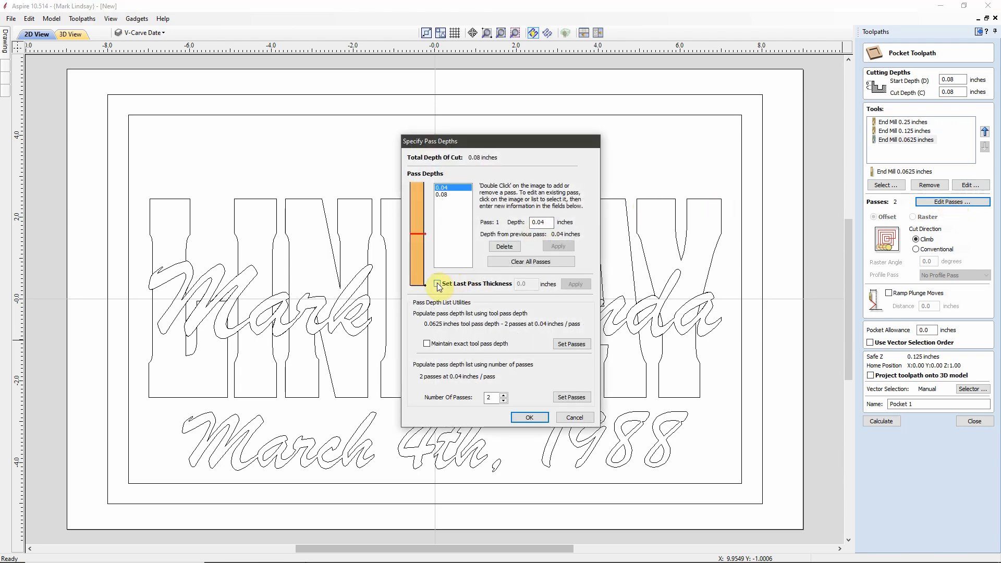
{"action": "left_click", "coordinate": [529, 284]}
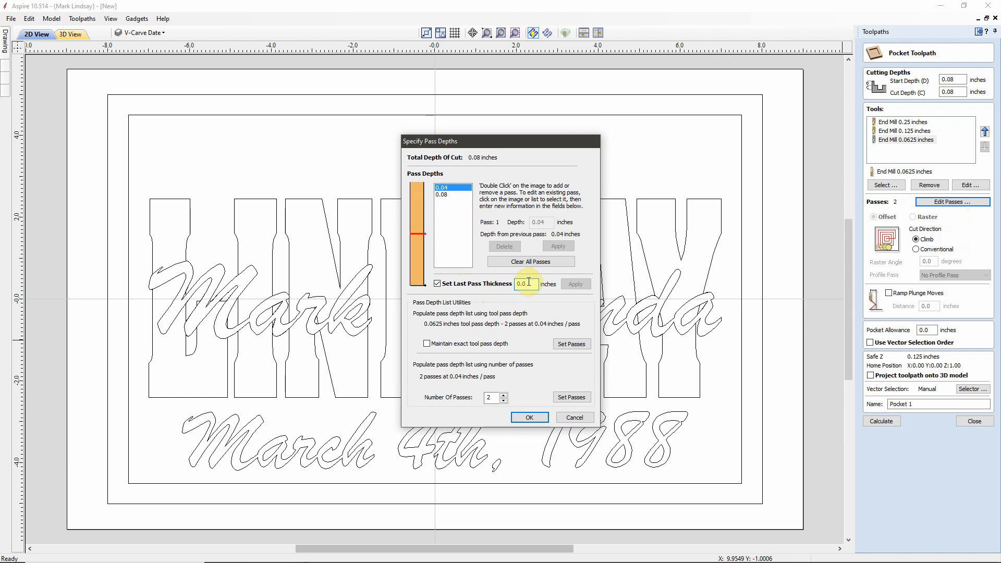
{"action": "type", "text": "2"}
{"action": "left_click", "coordinate": [570, 282]}
{"action": "left_click", "coordinate": [530, 418]}
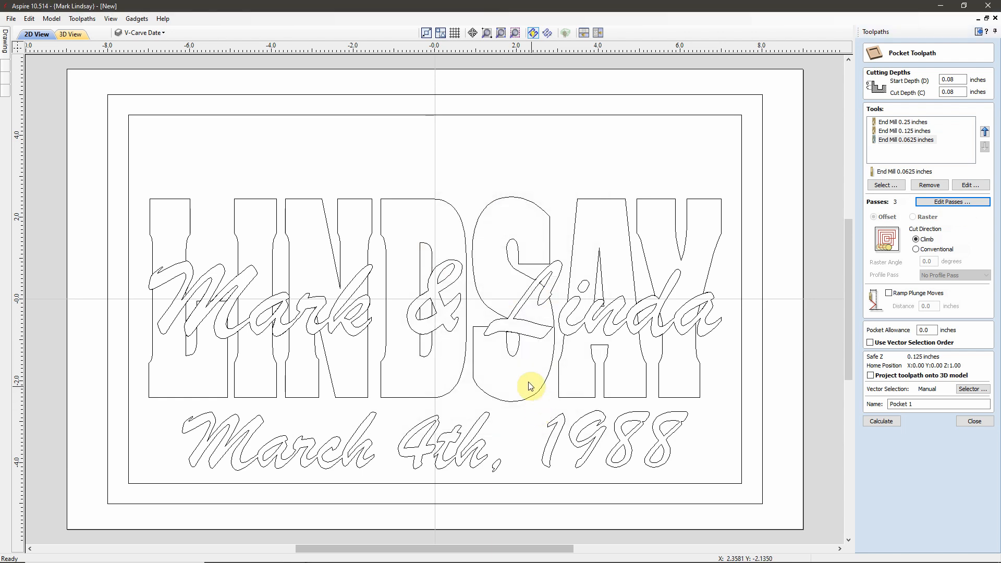
Step: Link the pocket to the Inner Border and Bottom Text layers, excluding Top Text
{"action": "left_click", "coordinate": [913, 123]}
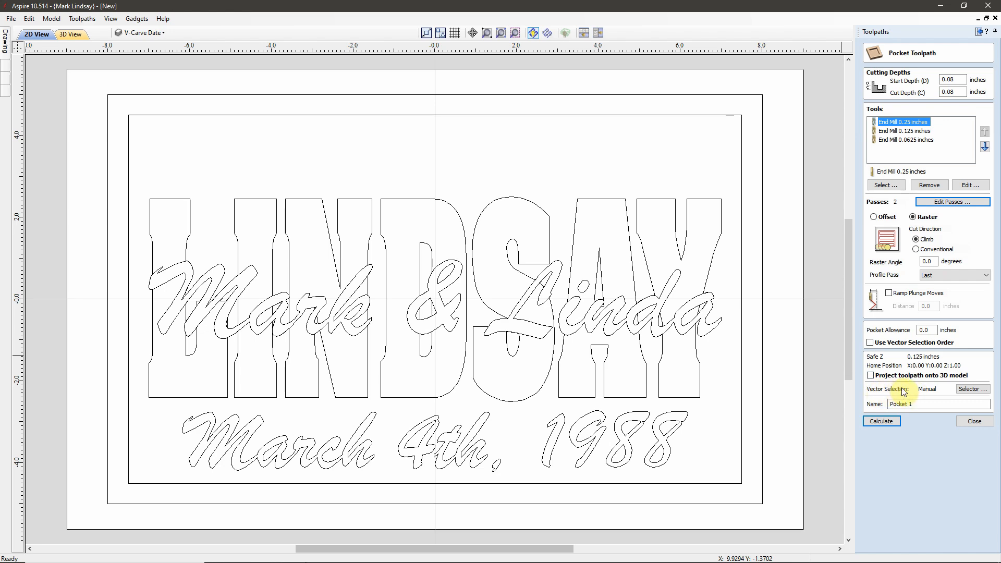
{"action": "left_click", "coordinate": [972, 390]}
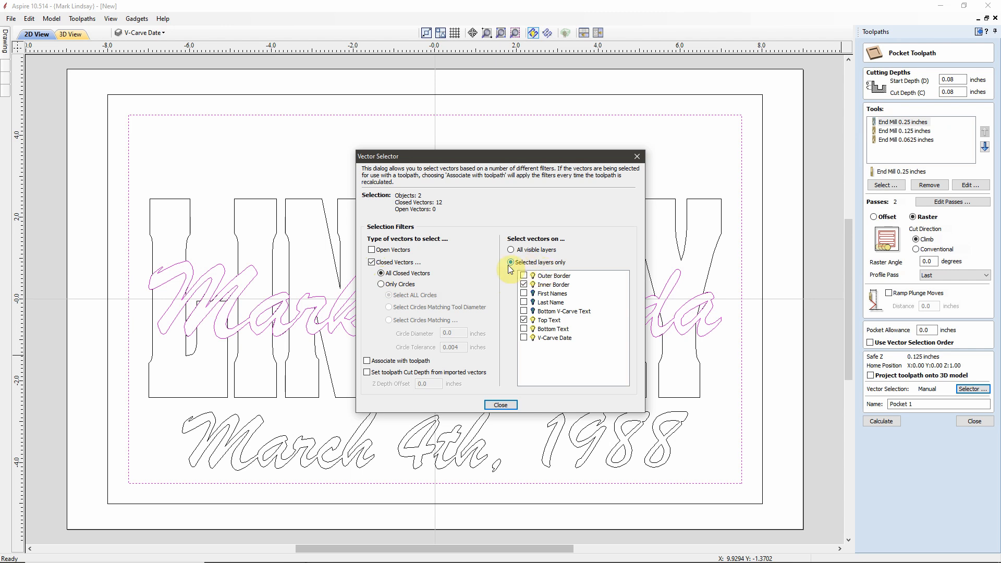
{"action": "left_click", "coordinate": [524, 285]}
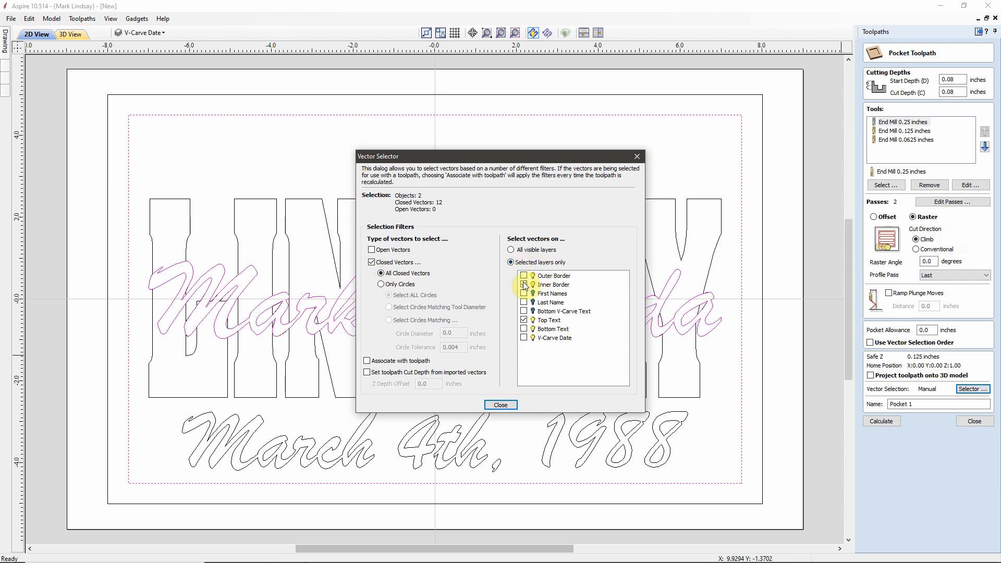
{"action": "left_click", "coordinate": [524, 285]}
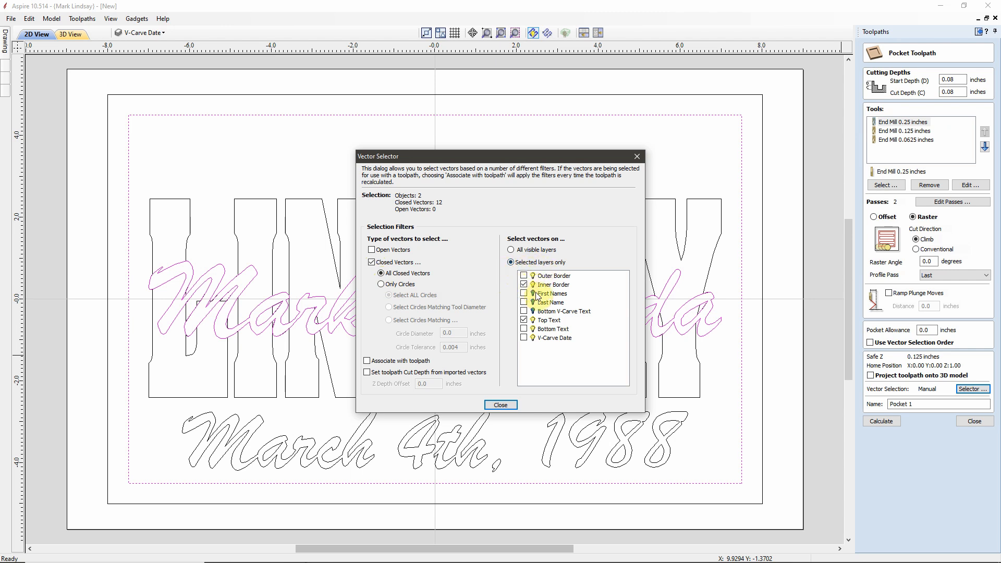
{"action": "left_click", "coordinate": [524, 321]}
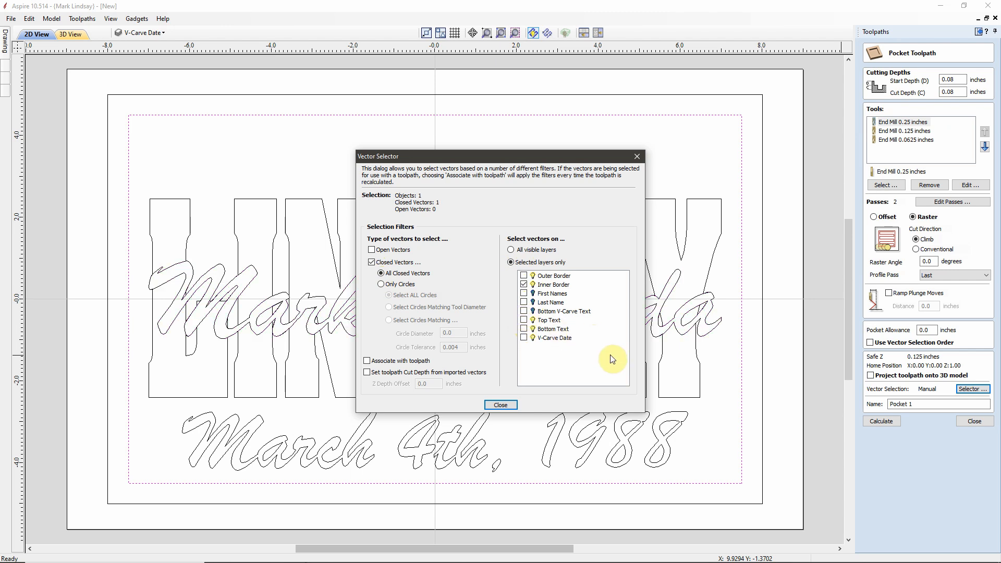
{"action": "left_click", "coordinate": [524, 329]}
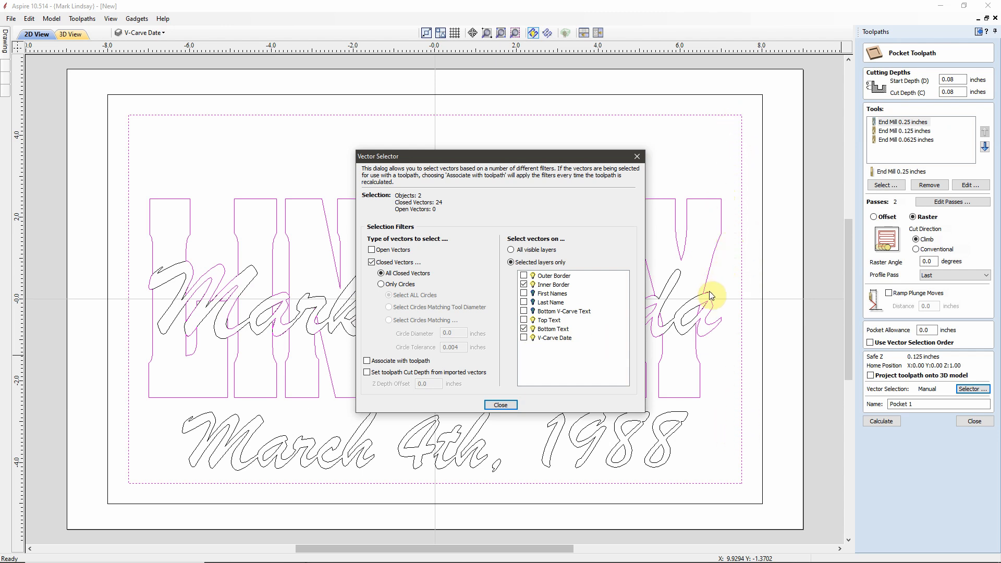
{"action": "left_click", "coordinate": [368, 361]}
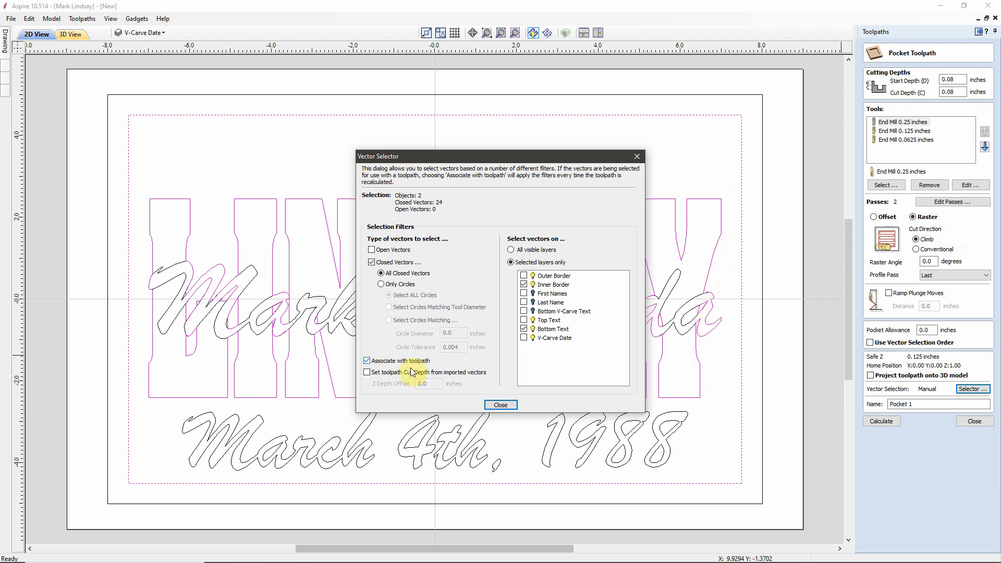
{"action": "left_click", "coordinate": [504, 406]}
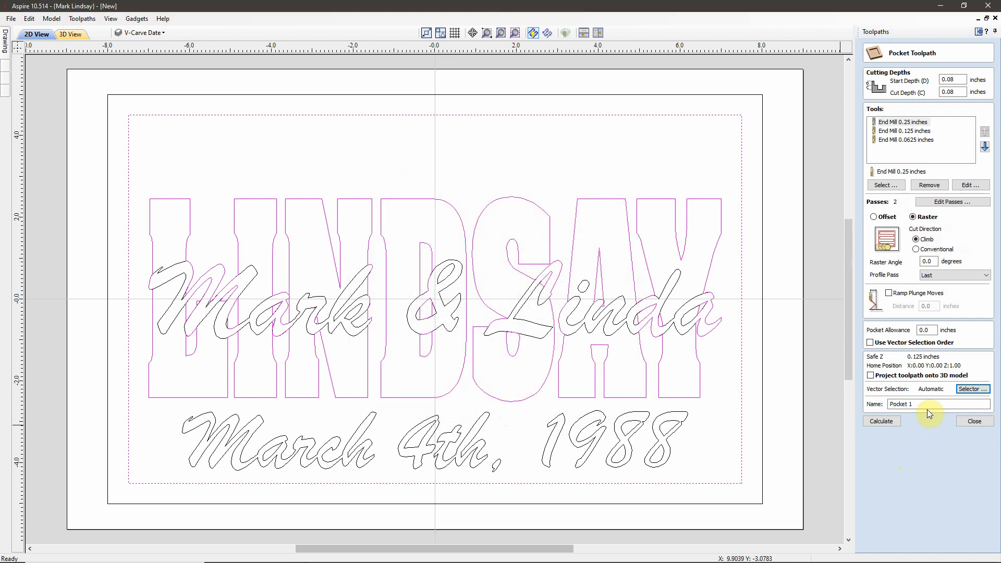
Step: Rename the toolpath Bottom Text and calculate it
{"action": "left_click_drag", "start_coordinate": [914, 404], "coordinate": [847, 404]}
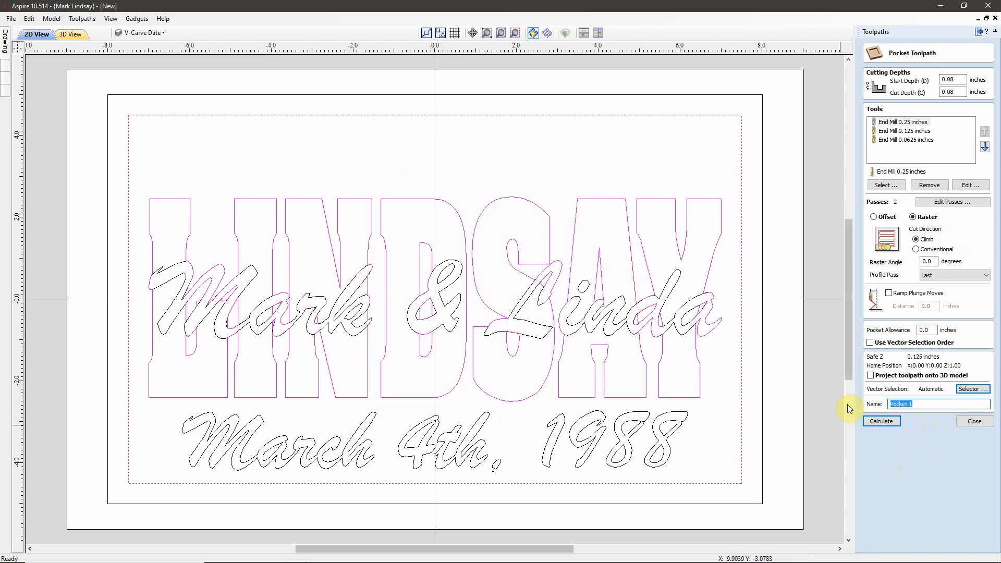
{"action": "type", "text": "Bottom Text"}
{"action": "left_click", "coordinate": [886, 421]}
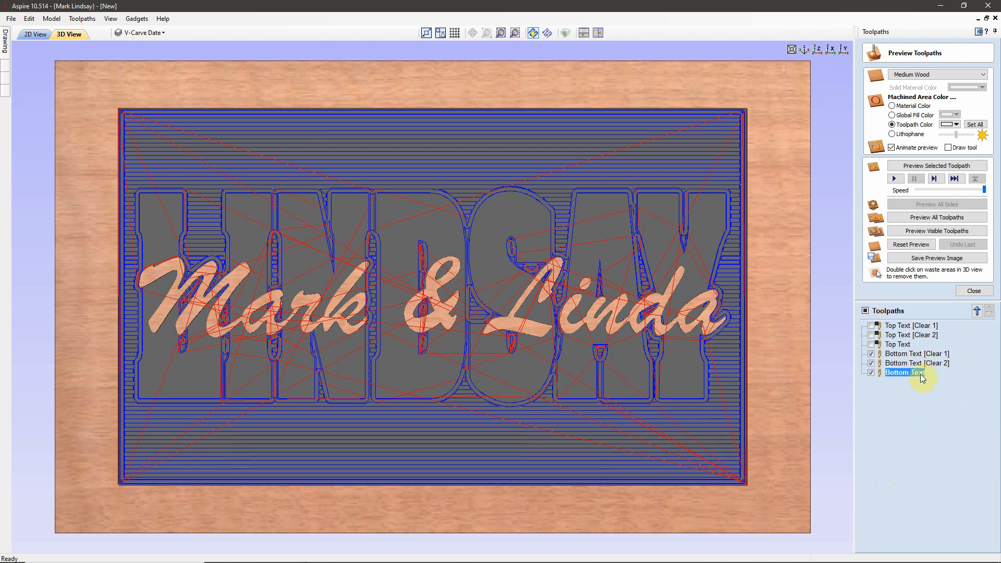
Step: Set the preview colour to grey for Bottom Text [Clear 1], [Clear 2] and Bottom Text
{"action": "mouse_move", "coordinate": [922, 376]}
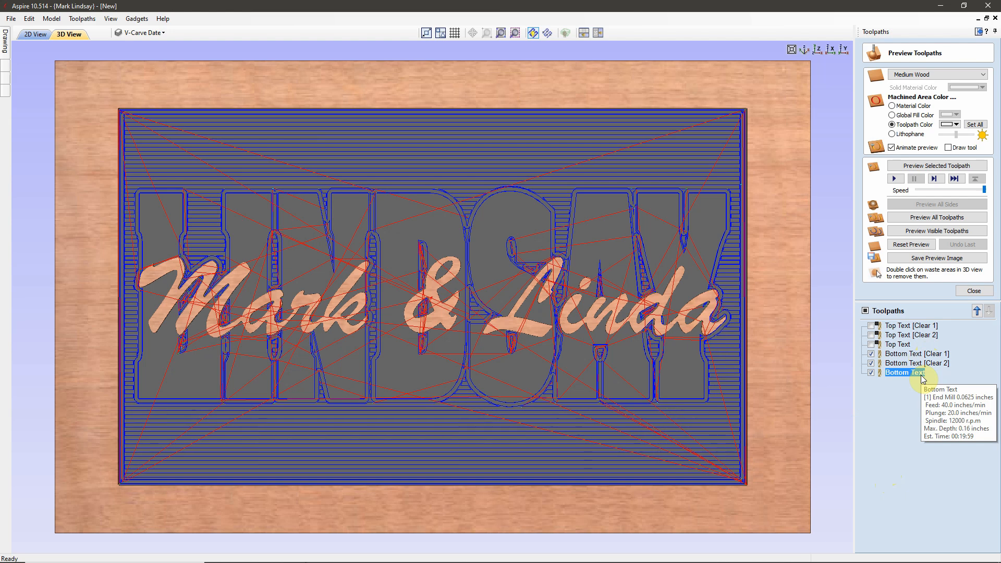
{"action": "left_click", "coordinate": [924, 355]}
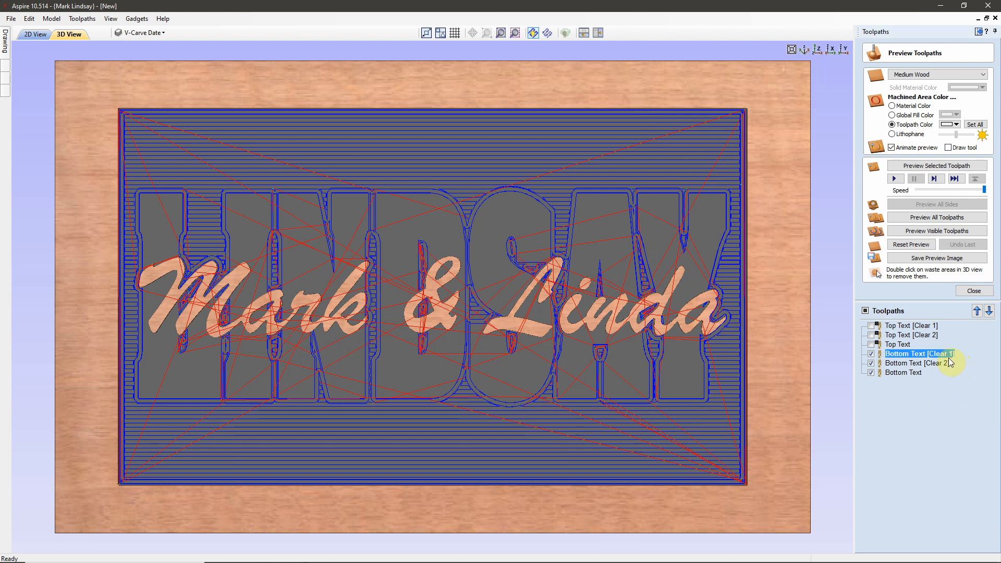
{"action": "left_click", "coordinate": [956, 125]}
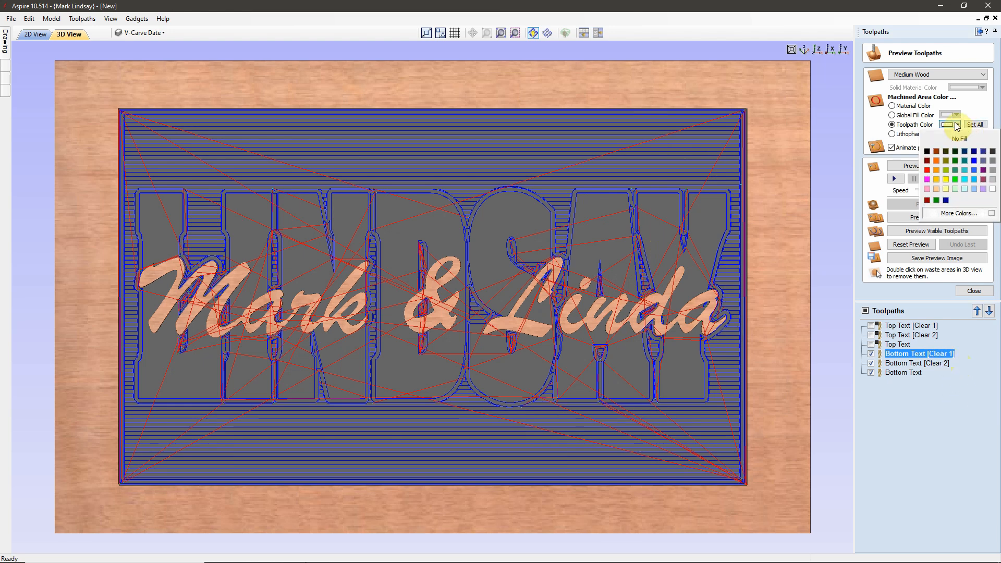
{"action": "left_click", "coordinate": [993, 171]}
{"action": "key", "text": "Down"}
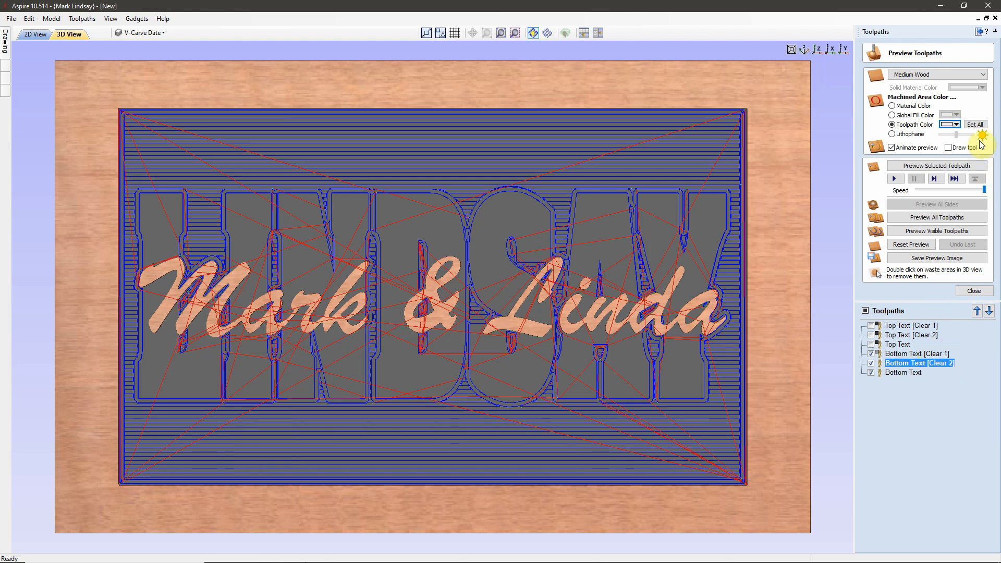
{"action": "left_click", "coordinate": [957, 126]}
{"action": "left_click", "coordinate": [993, 171]}
{"action": "left_click", "coordinate": [909, 374]}
{"action": "left_click", "coordinate": [958, 126]}
{"action": "left_click", "coordinate": [993, 171]}
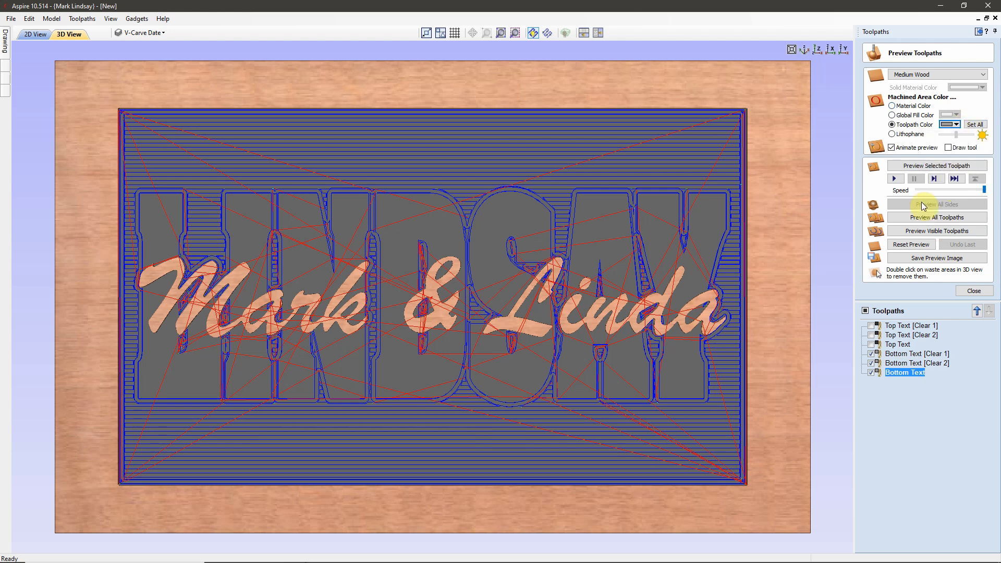
Step: Uncheck all three Bottom Text toolpaths to hide their lines, reselecting [Clear 1]
{"action": "left_click", "coordinate": [872, 355]}
{"action": "left_click", "coordinate": [872, 363]}
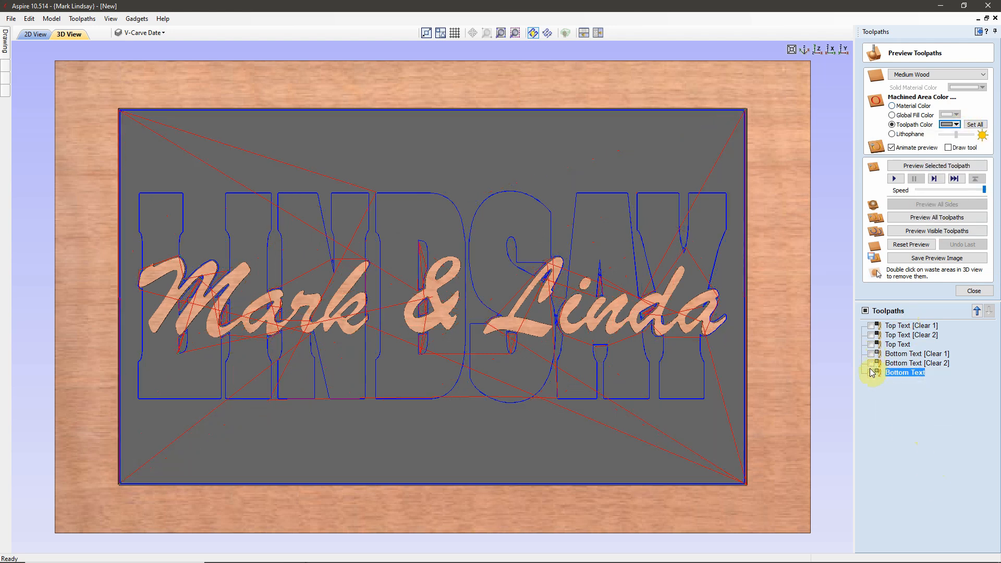
{"action": "left_click", "coordinate": [872, 373]}
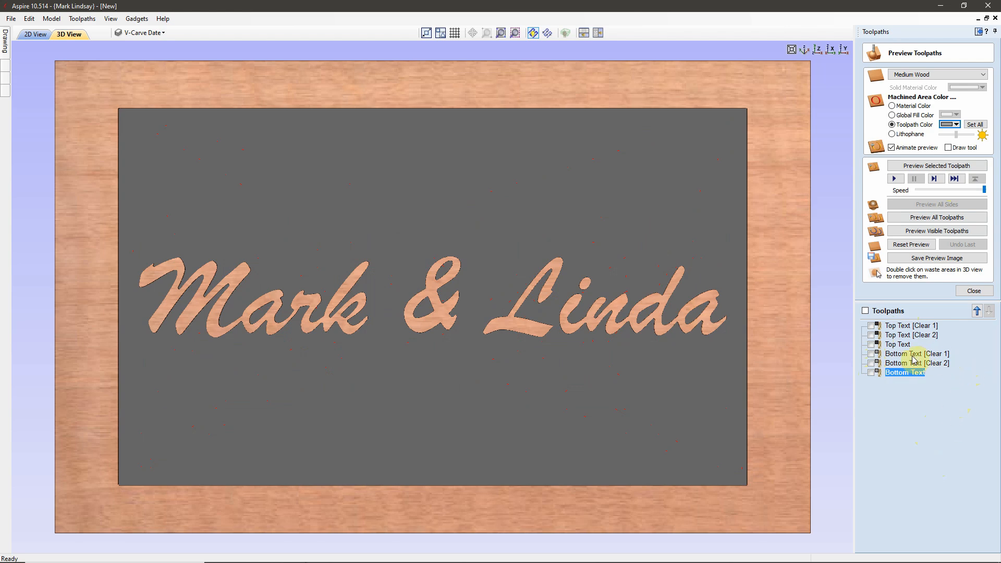
{"action": "key", "text": "Up"}
{"action": "key", "text": "Up"}
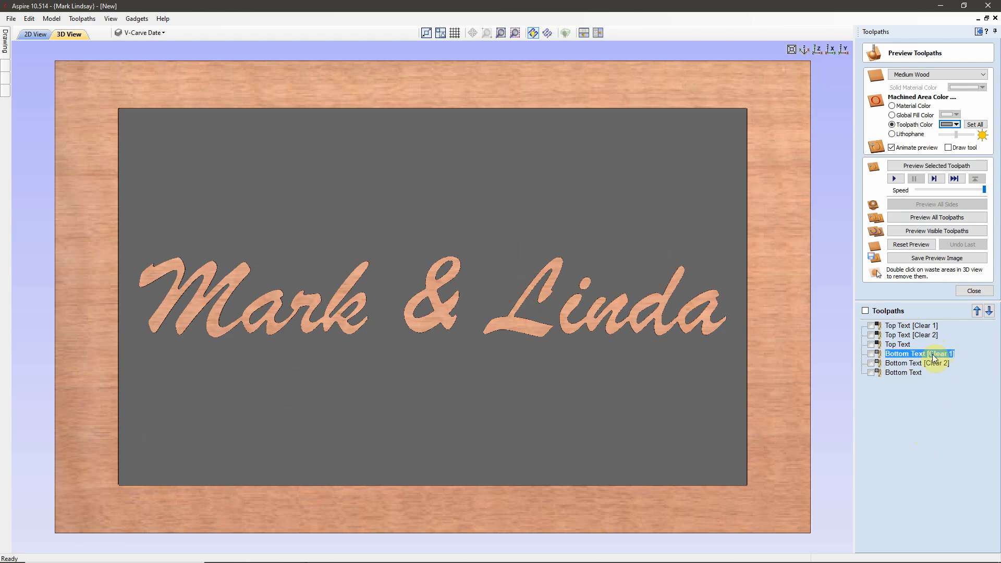
Step: Simulate Bottom Text [Clear 1], then the Bottom Text finishing toolpath, in the 3D preview
{"action": "mouse_move", "coordinate": [933, 359]}
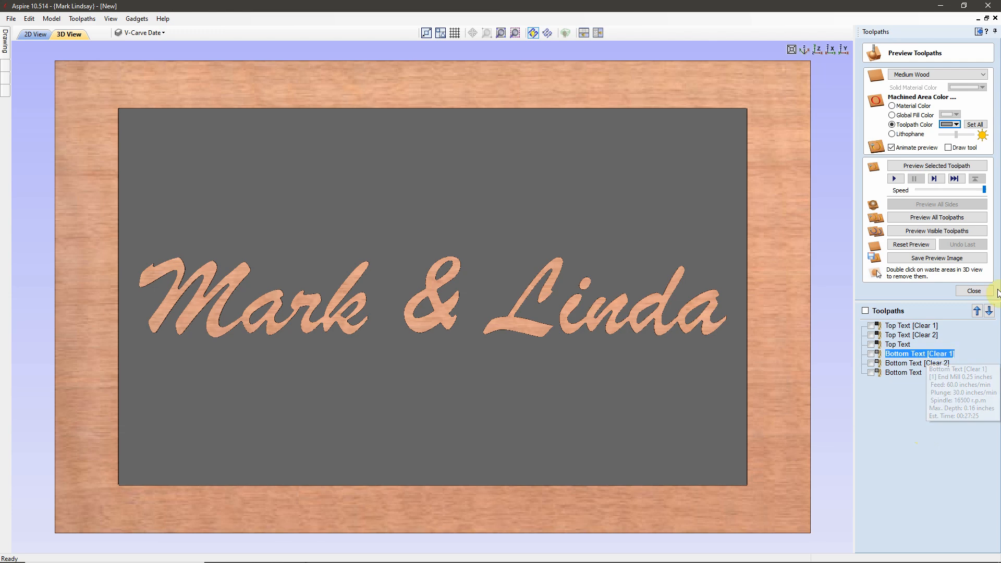
{"action": "left_click", "coordinate": [939, 166]}
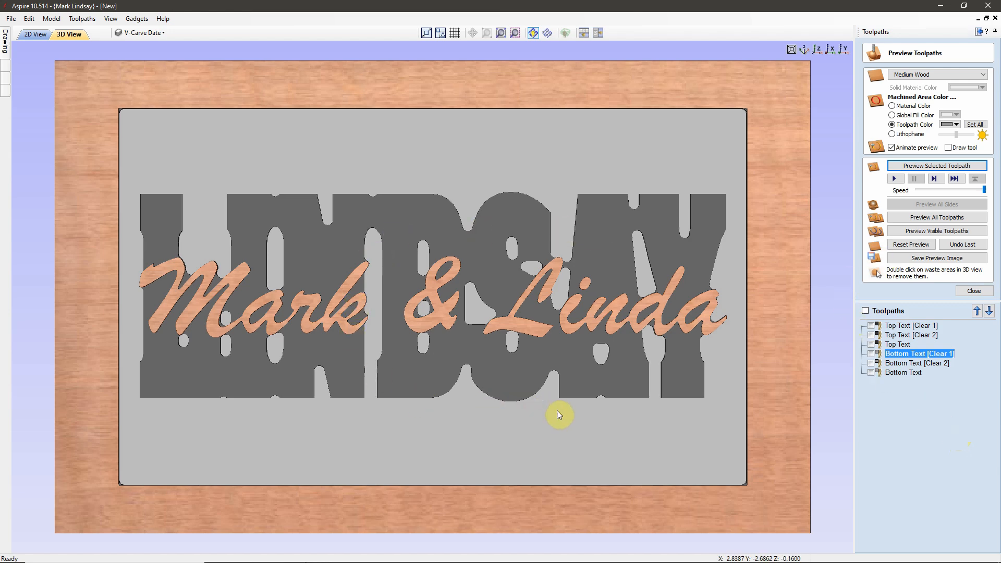
{"action": "left_click", "coordinate": [932, 365]}
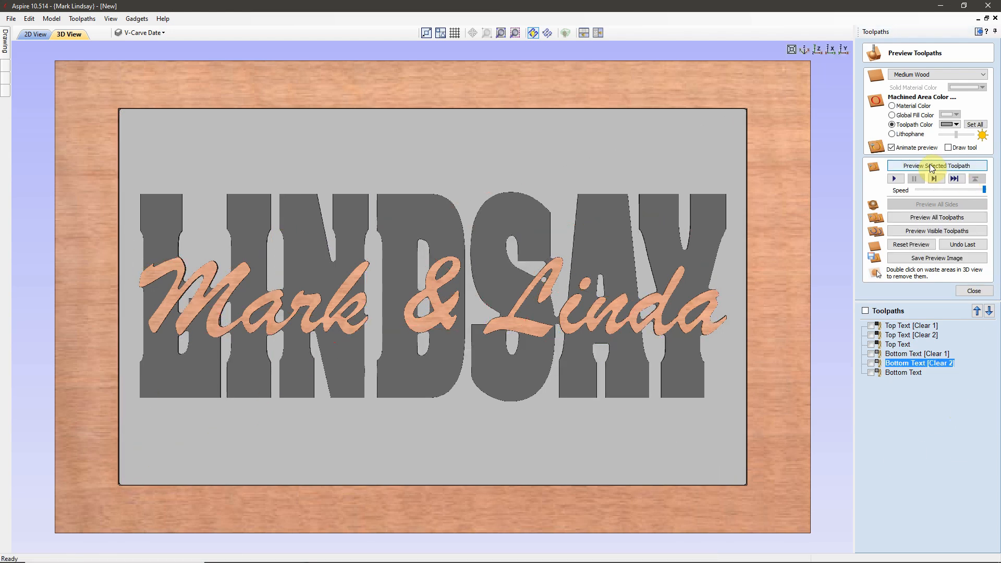
{"action": "left_click", "coordinate": [913, 373]}
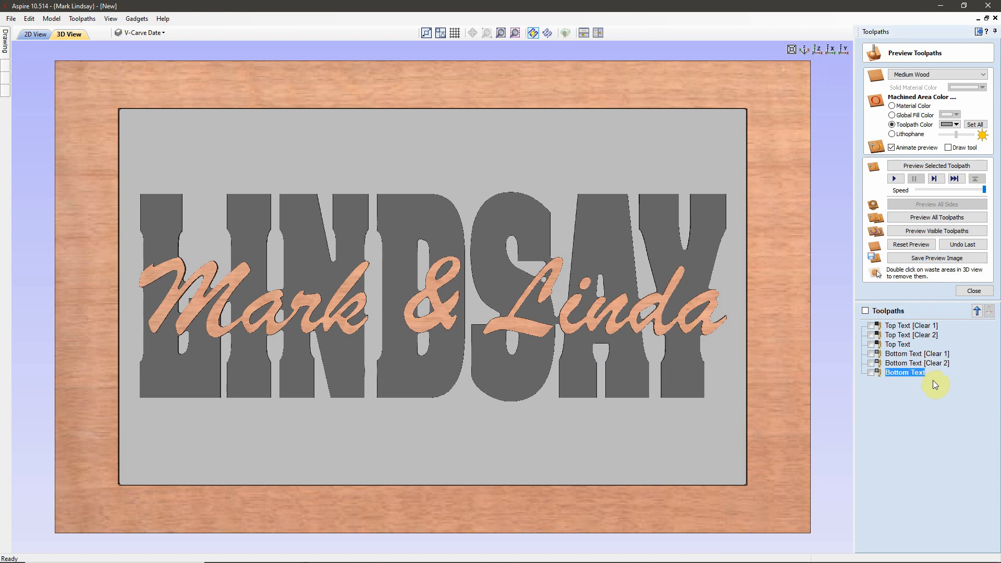
{"action": "left_click", "coordinate": [941, 167]}
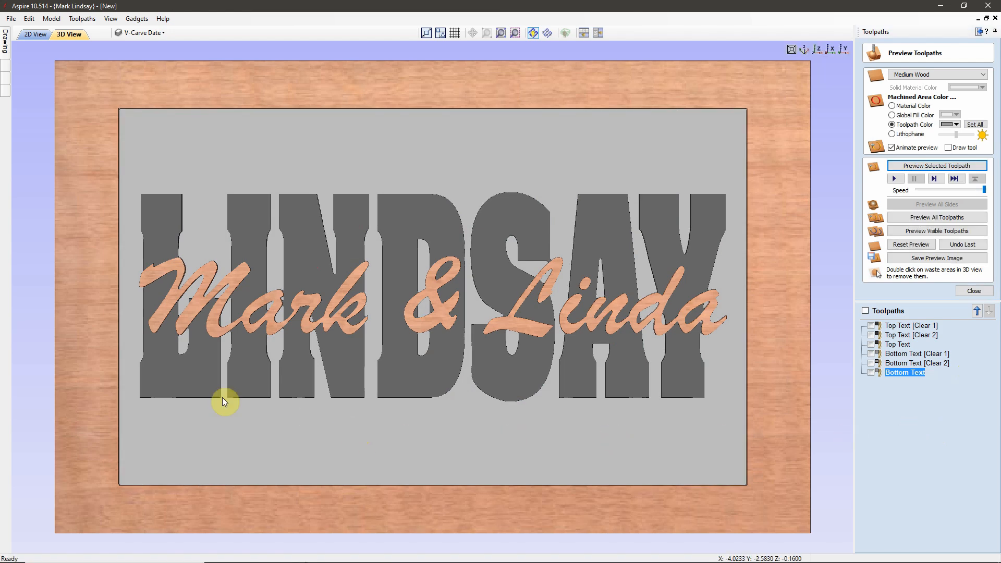
{"action": "scroll", "coordinate": [191, 313], "scroll_direction": "up", "scroll_amount": 1}
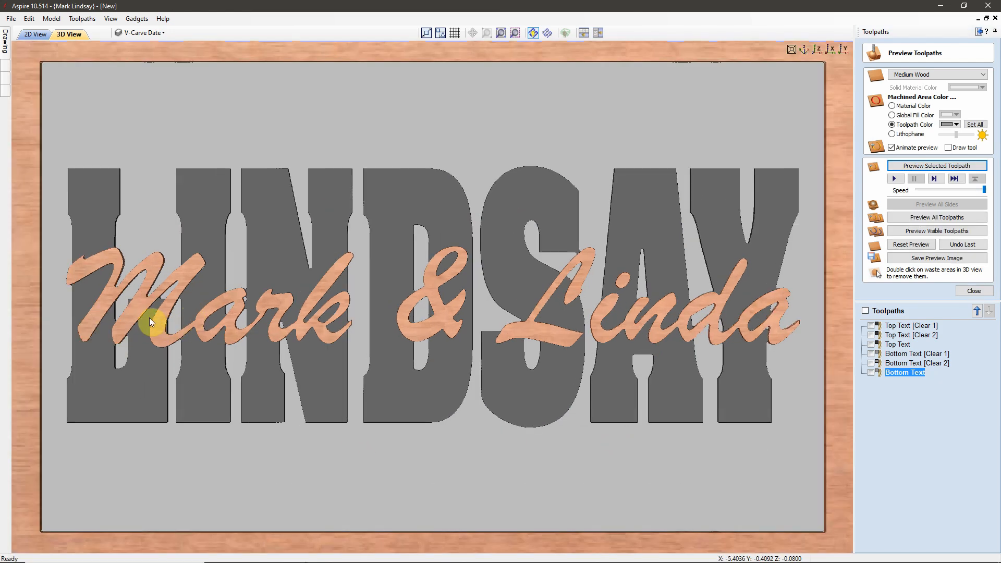
{"action": "scroll", "coordinate": [298, 312], "scroll_direction": "up", "scroll_amount": 1}
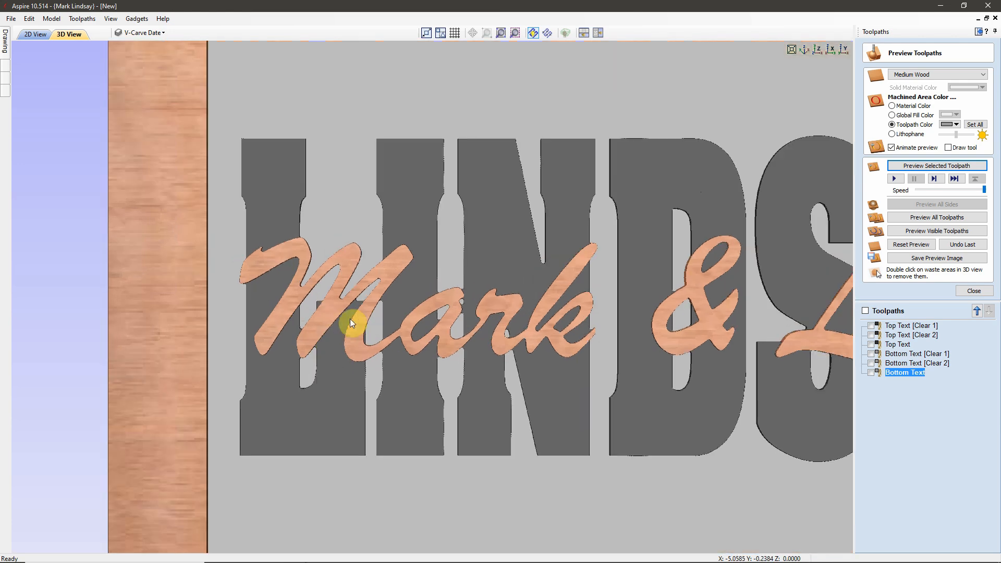
{"action": "scroll", "coordinate": [349, 316], "scroll_direction": "up", "scroll_amount": 1}
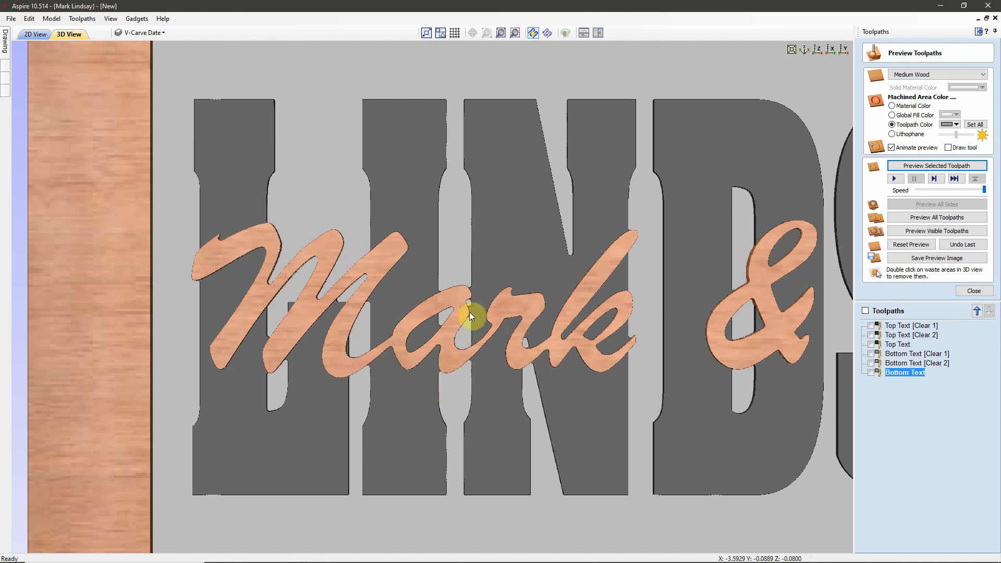
{"action": "scroll", "coordinate": [464, 316], "scroll_direction": "up", "scroll_amount": 3}
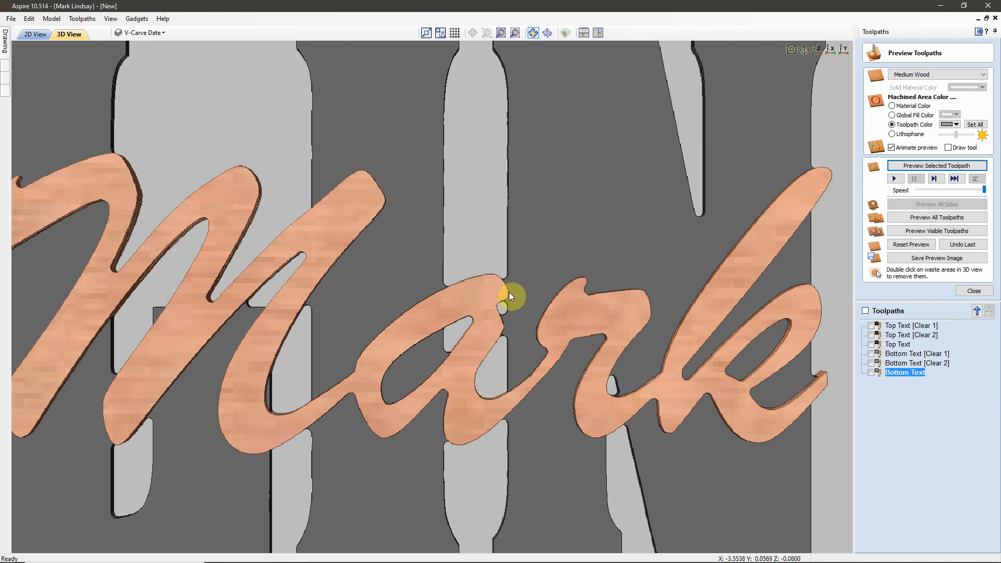
{"action": "scroll", "coordinate": [517, 282], "scroll_direction": "down", "scroll_amount": 6}
{"action": "left_click_drag", "start_coordinate": [498, 320], "coordinate": [678, 323]}
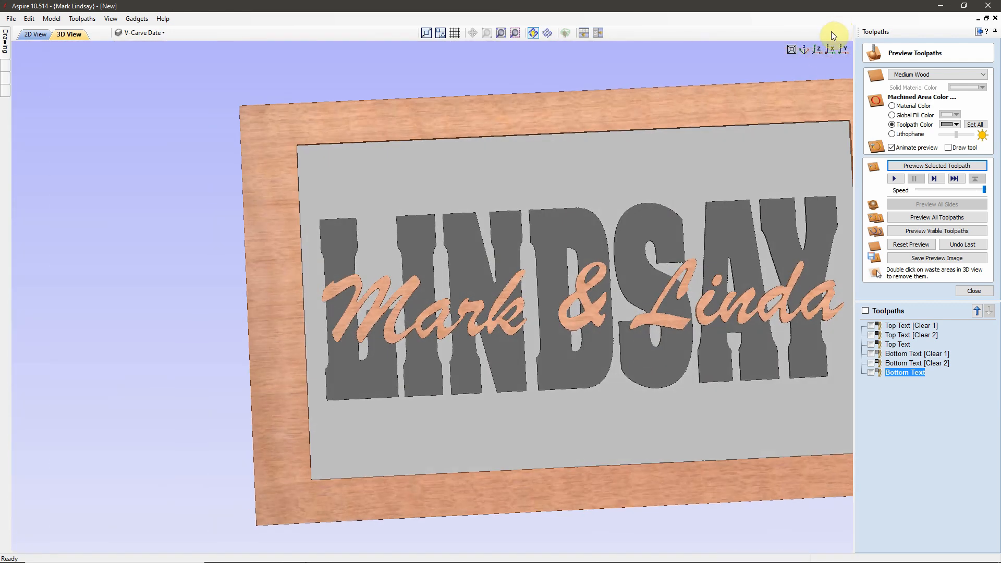
{"action": "left_click", "coordinate": [816, 50]}
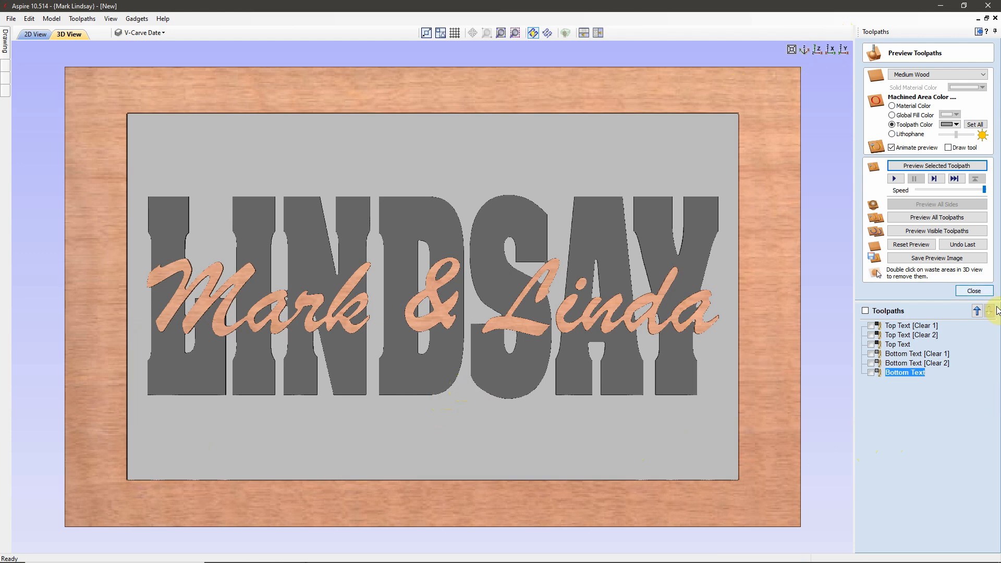
Step: Close the preview, deselect all vectors in 2D, and open a new V-Carve toolpath in 3D
{"action": "left_click", "coordinate": [974, 291]}
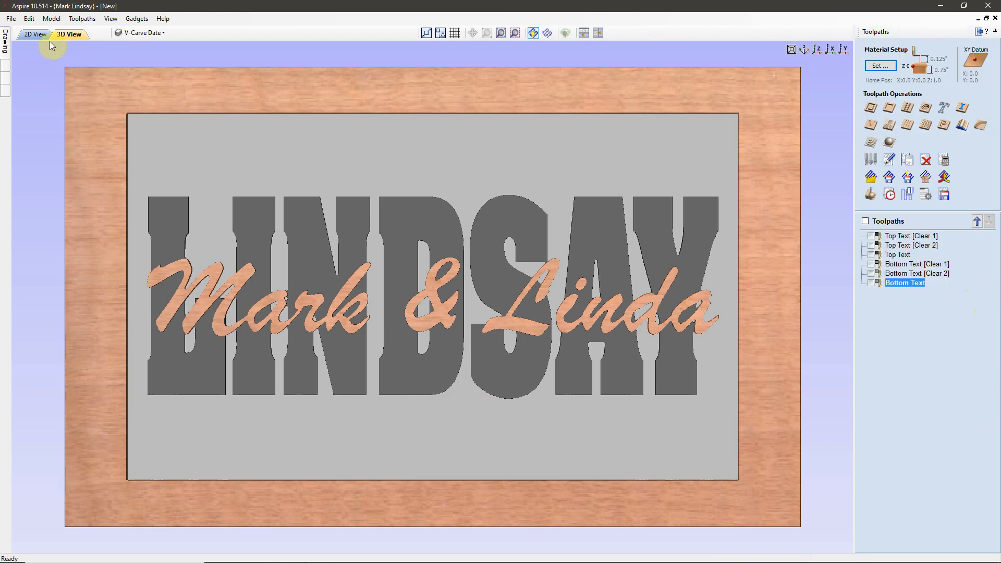
{"action": "left_click", "coordinate": [32, 35]}
{"action": "left_click", "coordinate": [693, 151]}
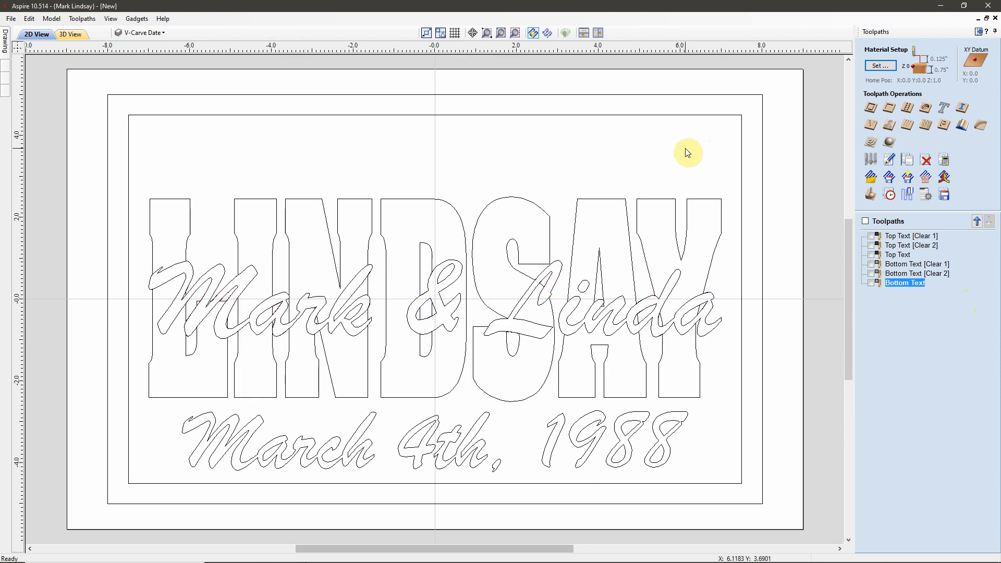
{"action": "left_click", "coordinate": [870, 127]}
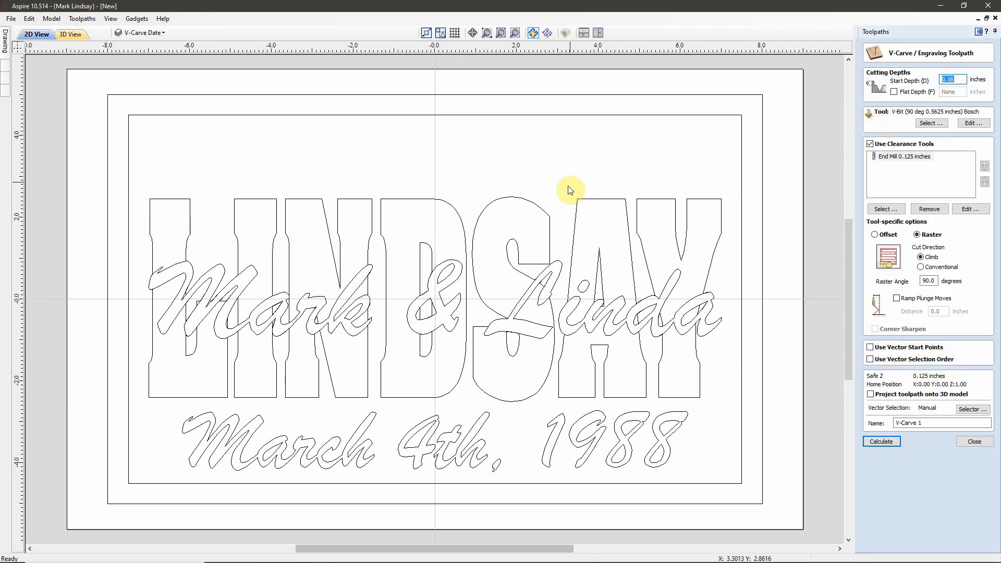
{"action": "left_click", "coordinate": [70, 35]}
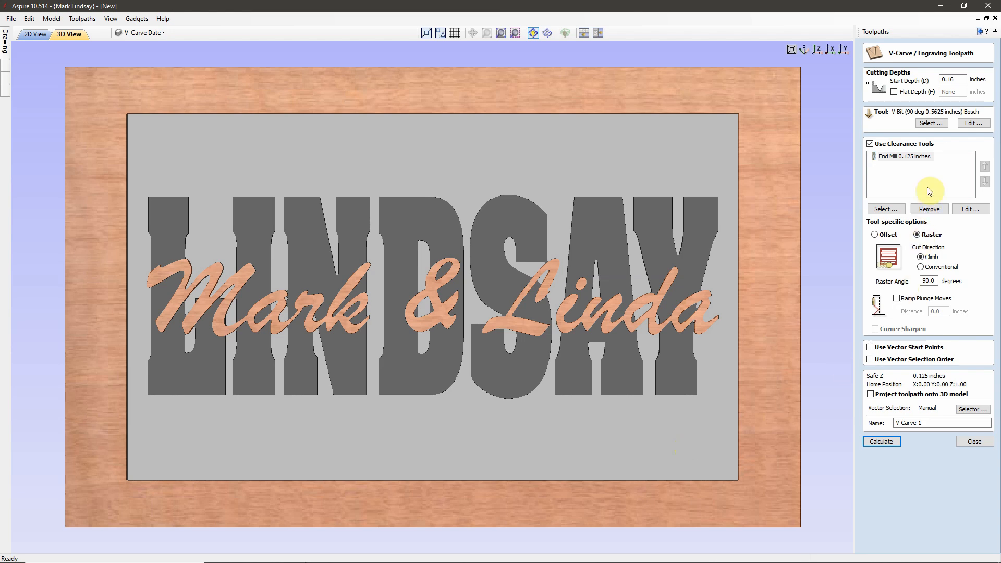
Step: Re-enter the V-carve start depth, turn off clearance tools, and open the Vector Selector
{"action": "double_click", "coordinate": [958, 78]}
{"action": "left_click_drag", "start_coordinate": [959, 77], "coordinate": [906, 82]}
{"action": "type", "text": "."}
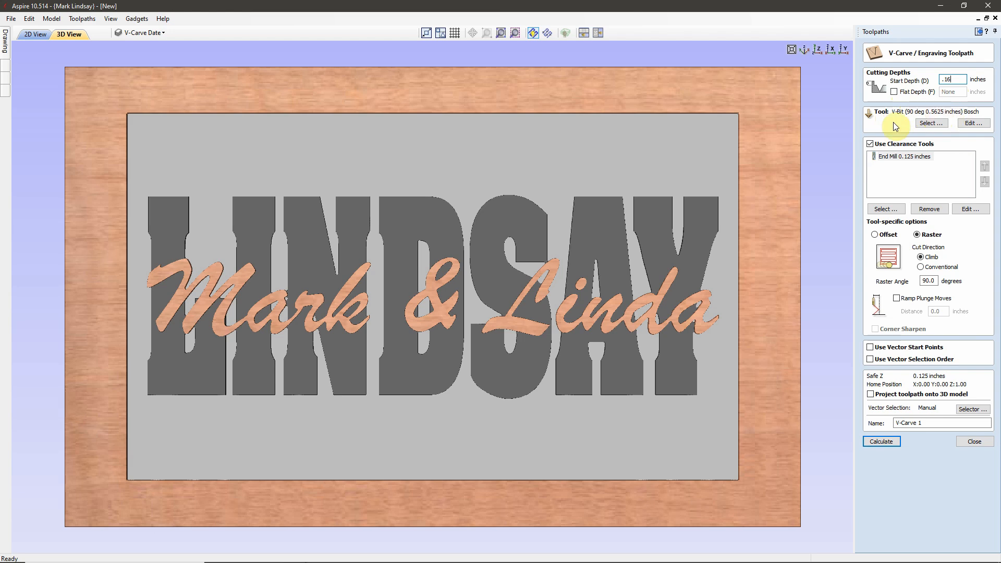
{"action": "left_click", "coordinate": [28, 36]}
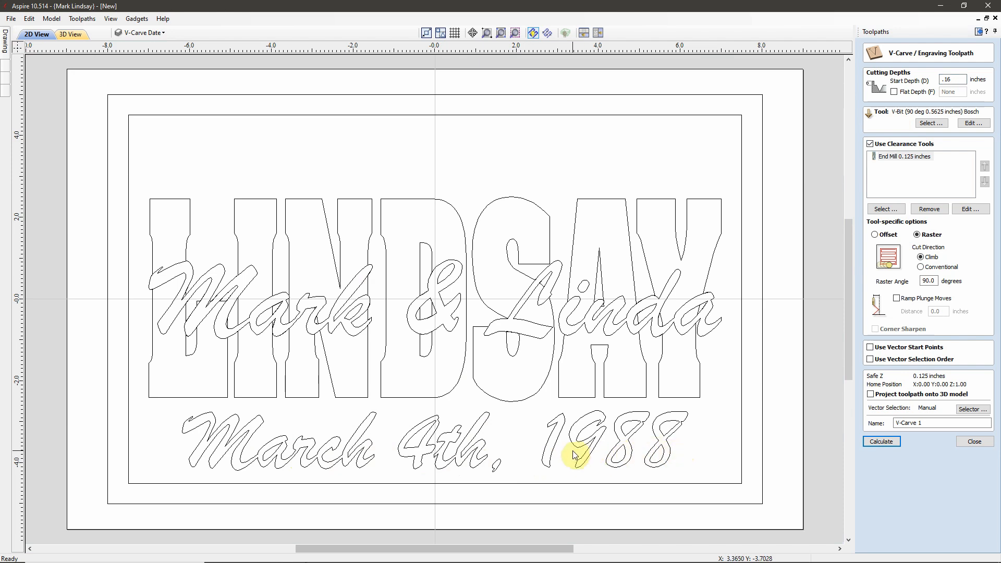
{"action": "left_click", "coordinate": [870, 144]}
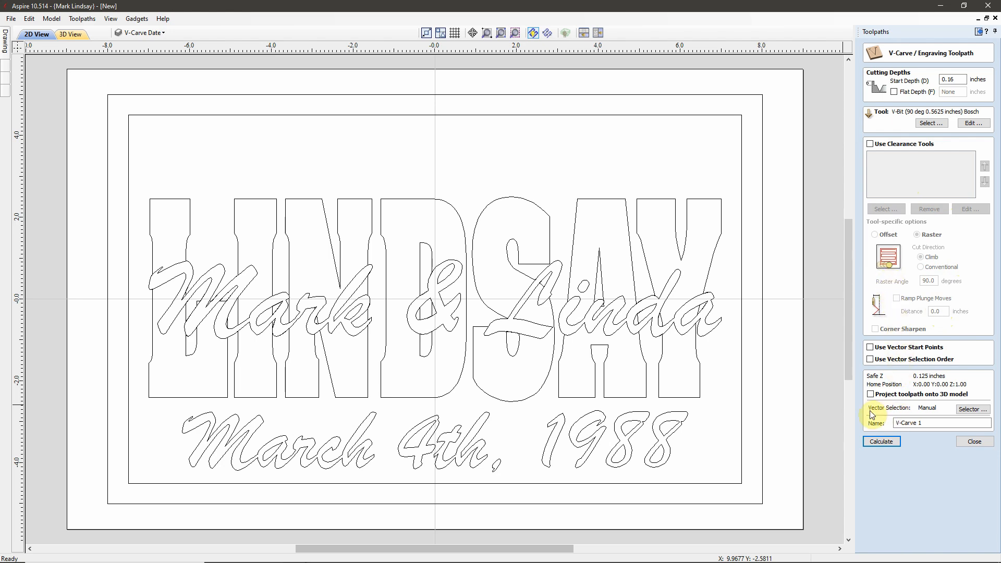
{"action": "left_click", "coordinate": [971, 411]}
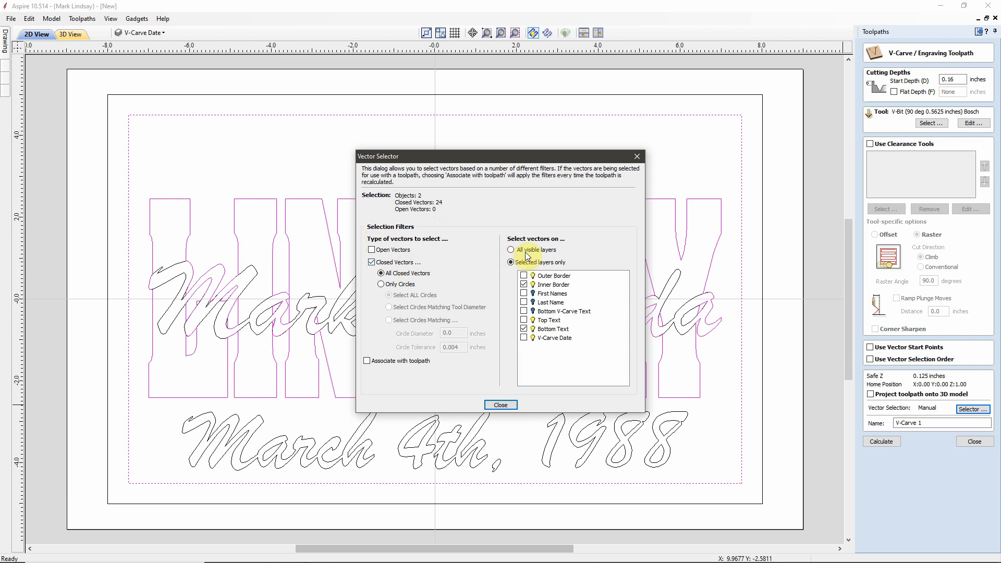
Step: Select only the V-Carve Date layer and associate that selection with the toolpath
{"action": "left_click", "coordinate": [524, 284]}
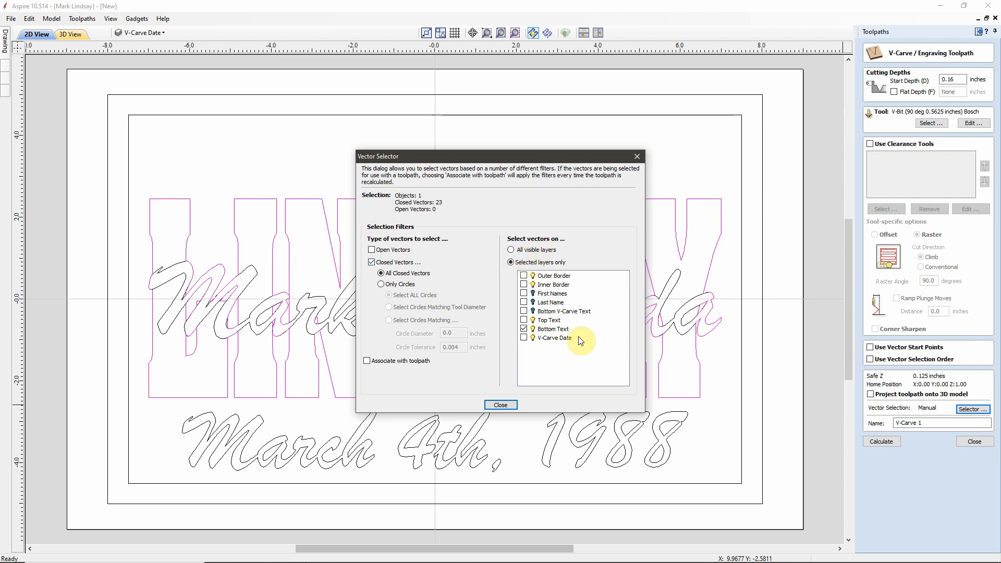
{"action": "left_click", "coordinate": [525, 330]}
{"action": "left_click", "coordinate": [525, 329]}
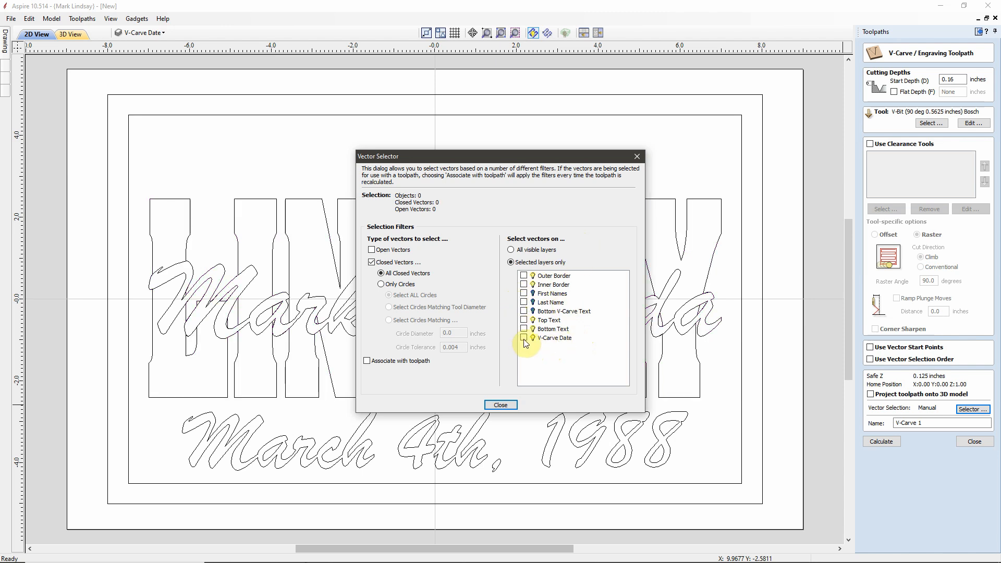
{"action": "left_click", "coordinate": [524, 338]}
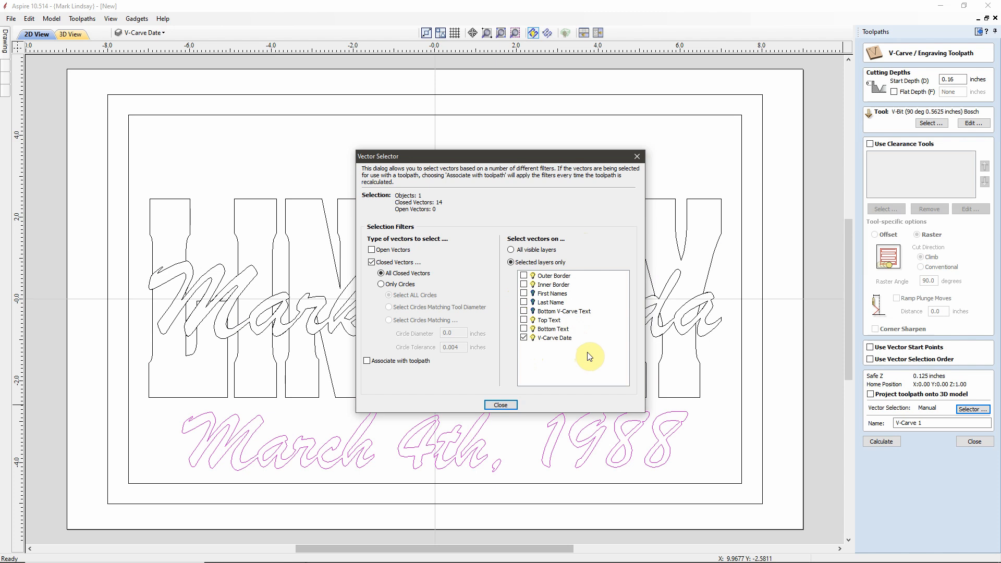
{"action": "left_click", "coordinate": [367, 361]}
{"action": "left_click", "coordinate": [501, 406]}
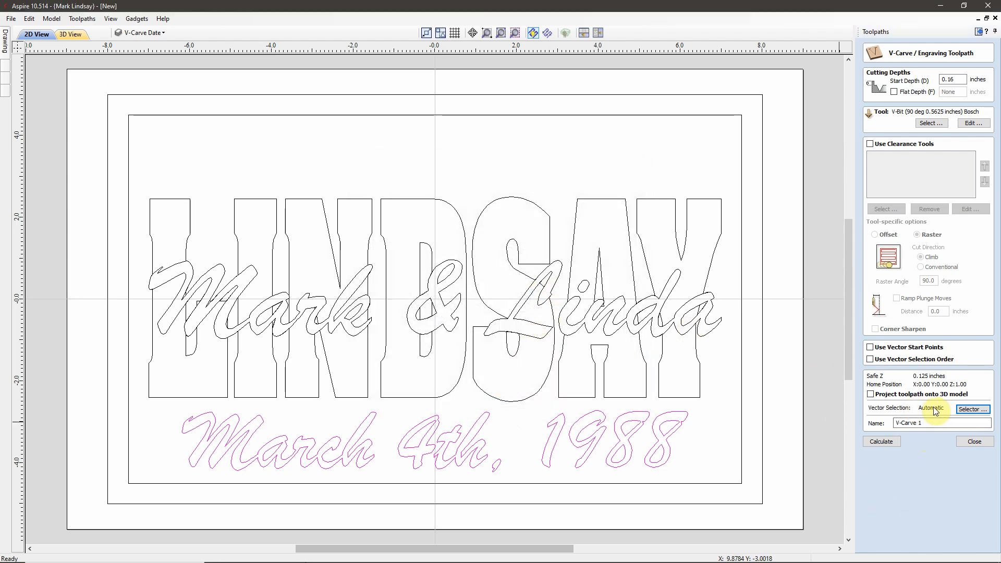
Step: Rename the toolpath V-Carve Date and calculate it
{"action": "left_click", "coordinate": [920, 423]}
{"action": "key", "text": "BackSpace"}
{"action": "left_click_drag", "start_coordinate": [920, 423], "coordinate": [928, 423]}
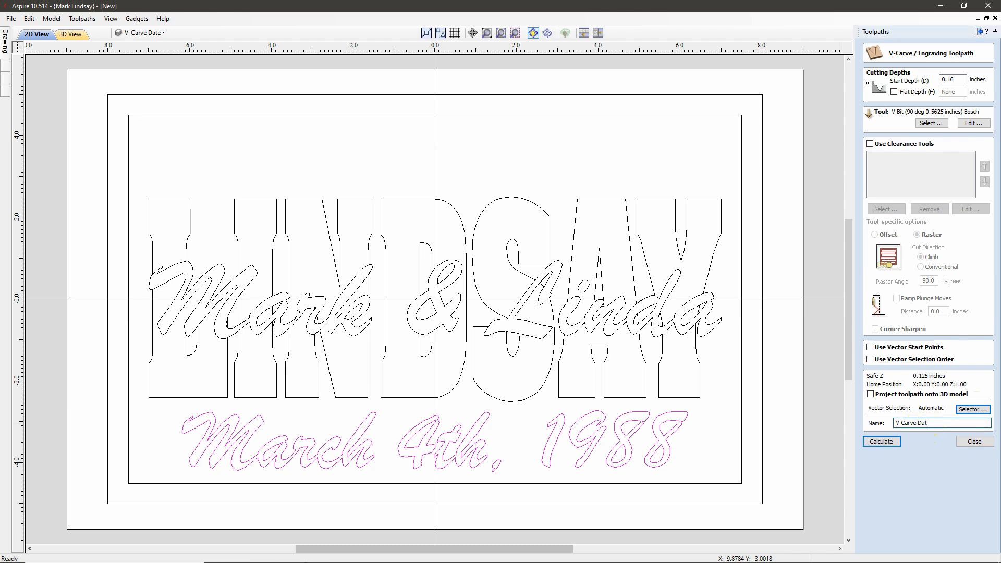
{"action": "type", "text": "Date"}
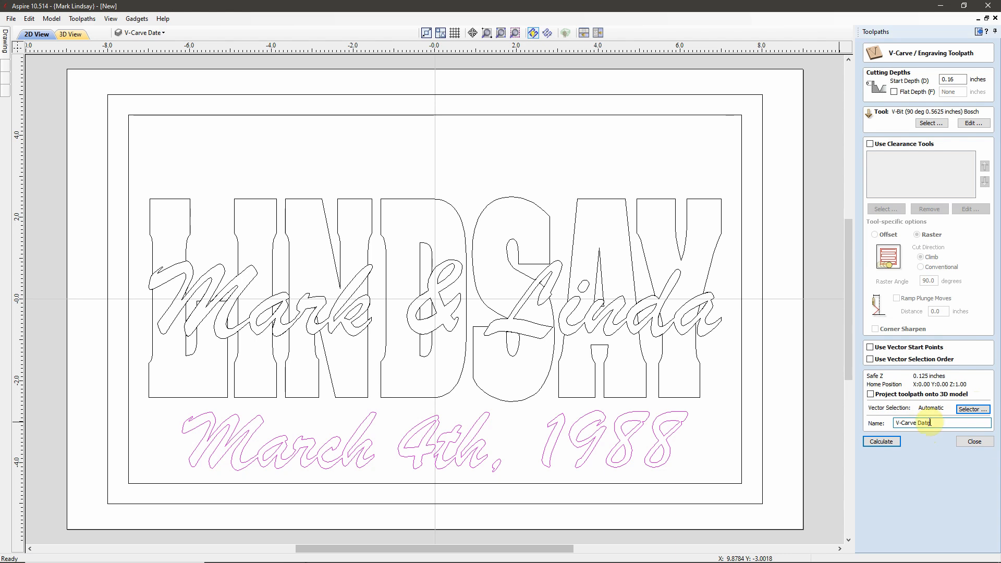
{"action": "left_click", "coordinate": [889, 443]}
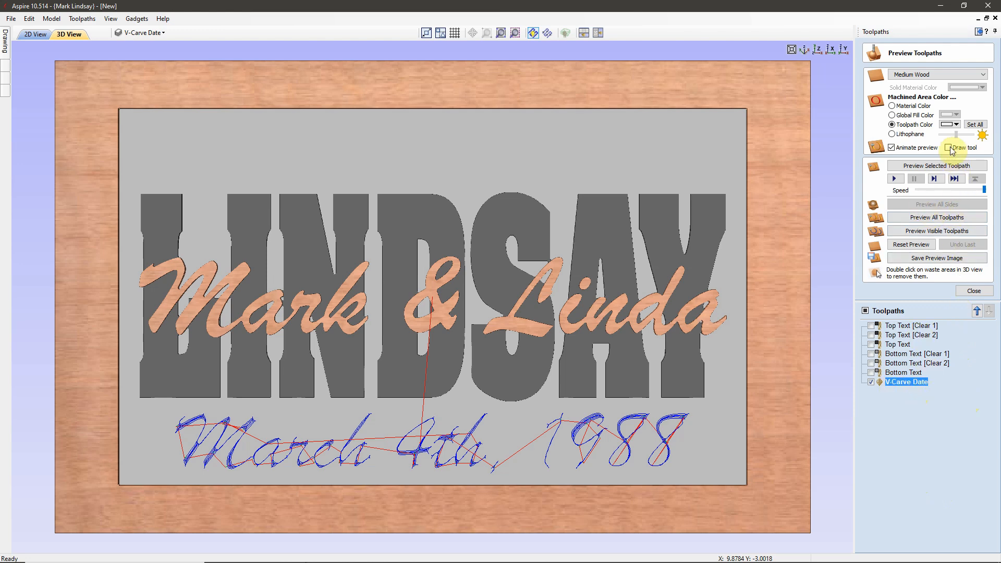
Step: Preview the date carving in black, tilting the sign to inspect it, then return to 2D
{"action": "left_click", "coordinate": [957, 125]}
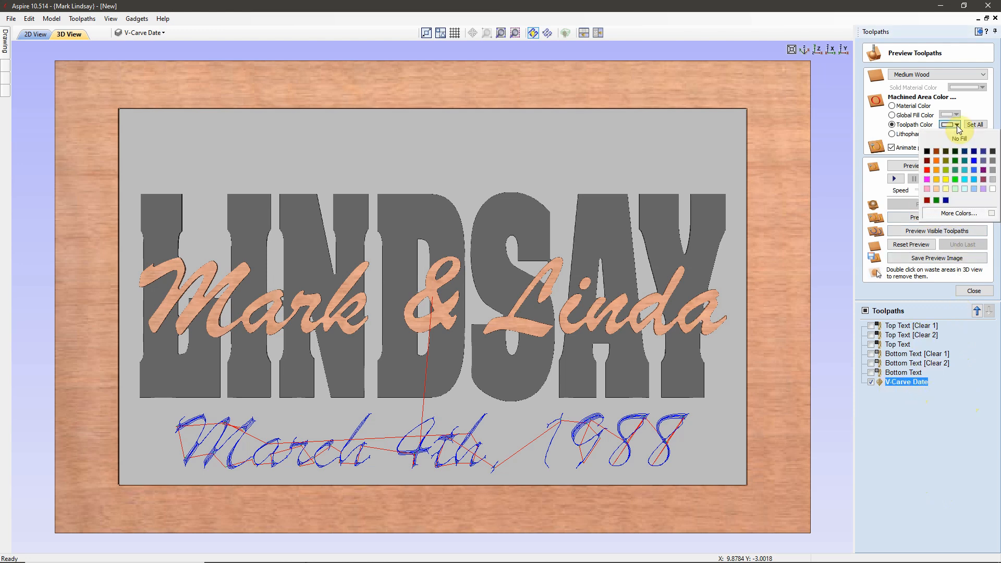
{"action": "left_click", "coordinate": [927, 151]}
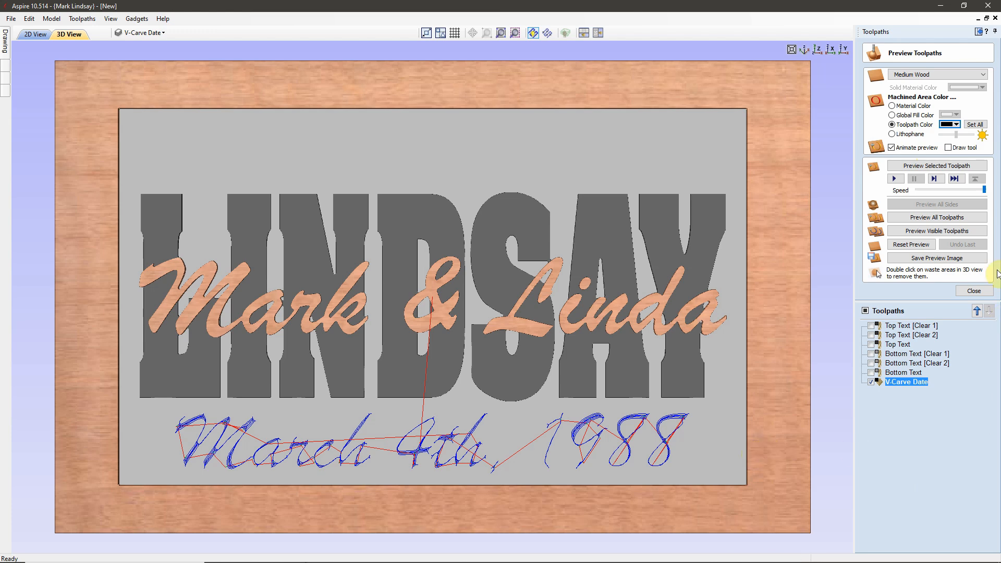
{"action": "left_click", "coordinate": [940, 166]}
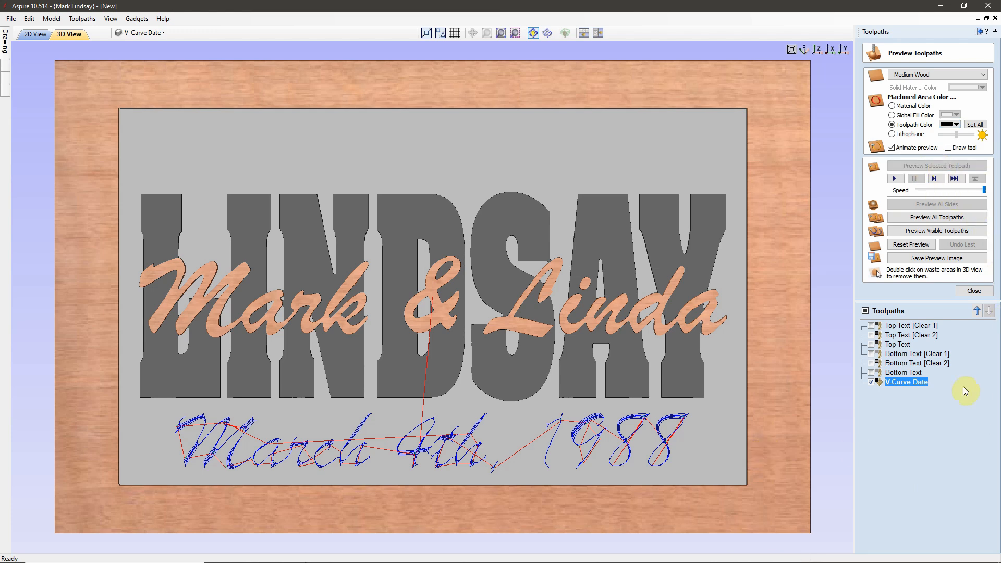
{"action": "left_click_drag", "start_coordinate": [655, 513], "coordinate": [595, 452]}
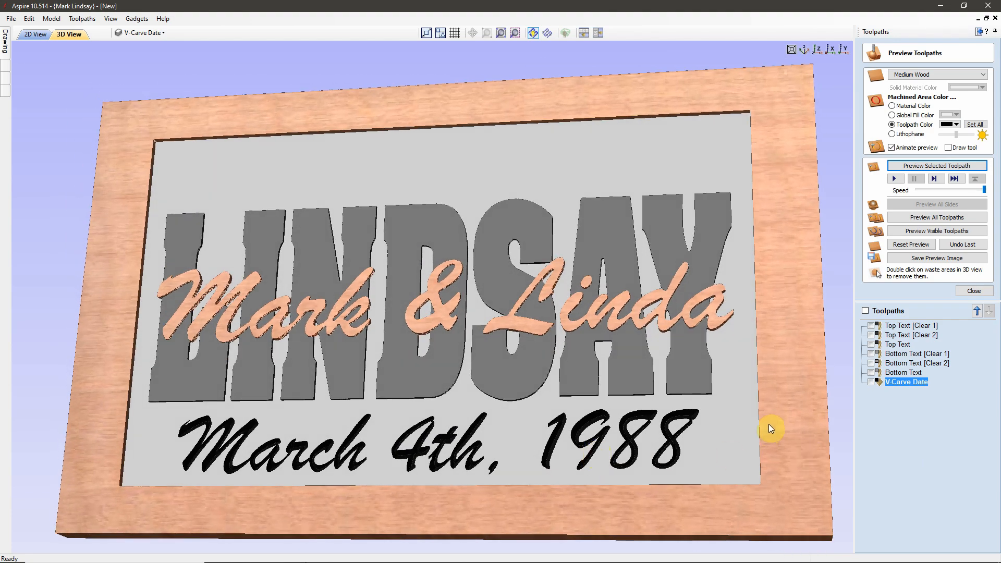
{"action": "left_click", "coordinate": [974, 291]}
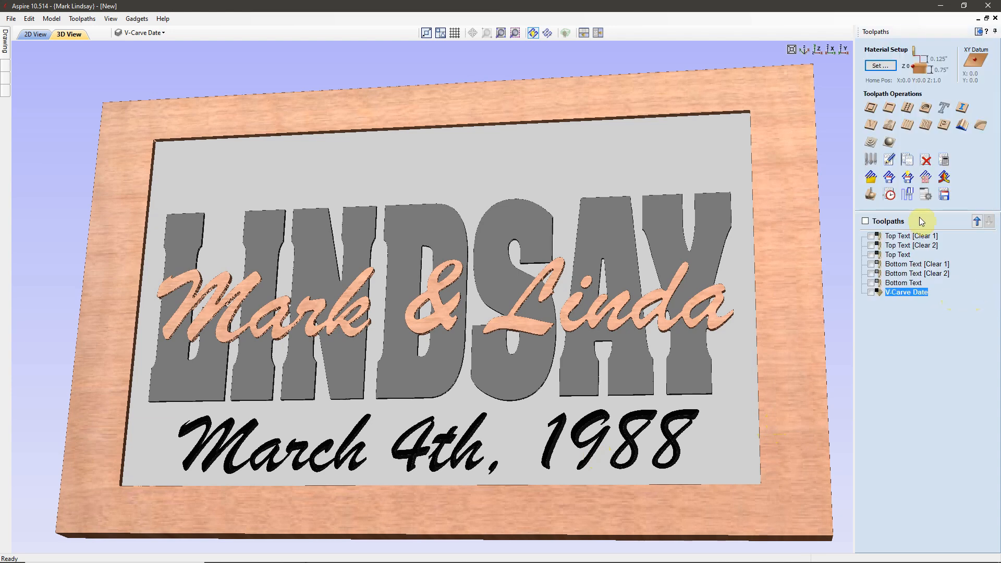
{"action": "left_click", "coordinate": [36, 35]}
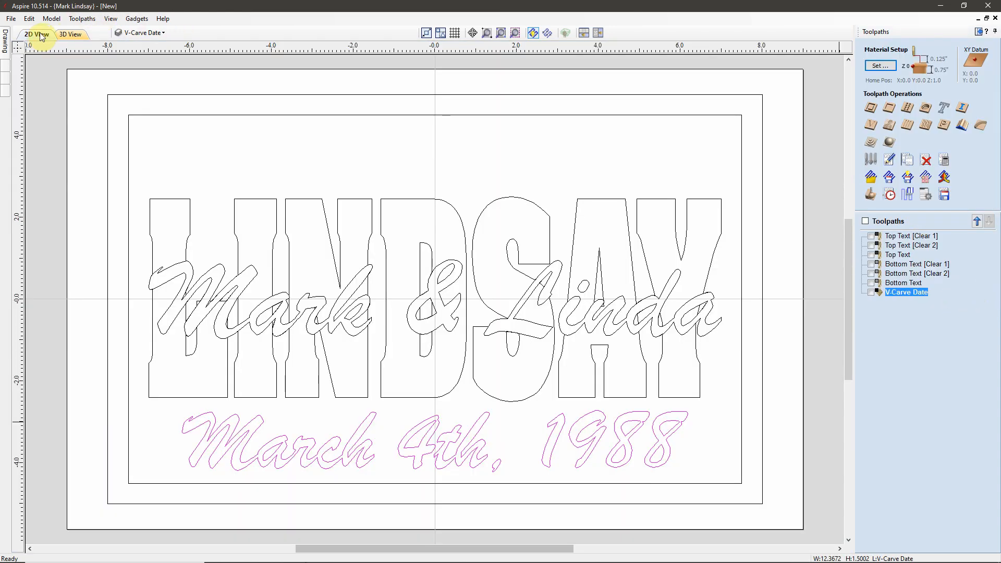
Step: Start a 2D profile toolpath with 0.0 start depth and cut depth z+.005 (0.755 in)
{"action": "left_click", "coordinate": [712, 157]}
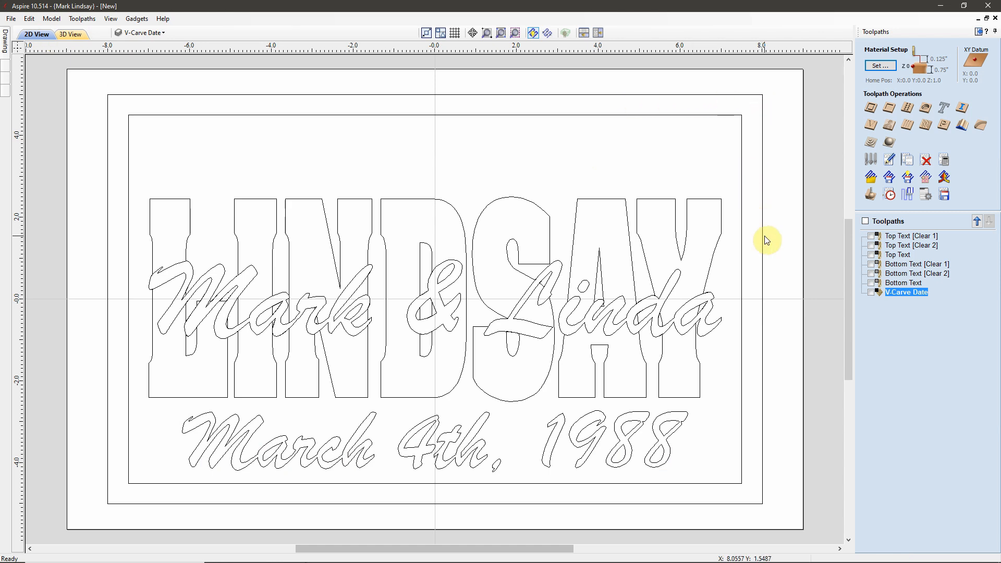
{"action": "left_click", "coordinate": [871, 107]}
{"action": "left_click", "coordinate": [957, 79]}
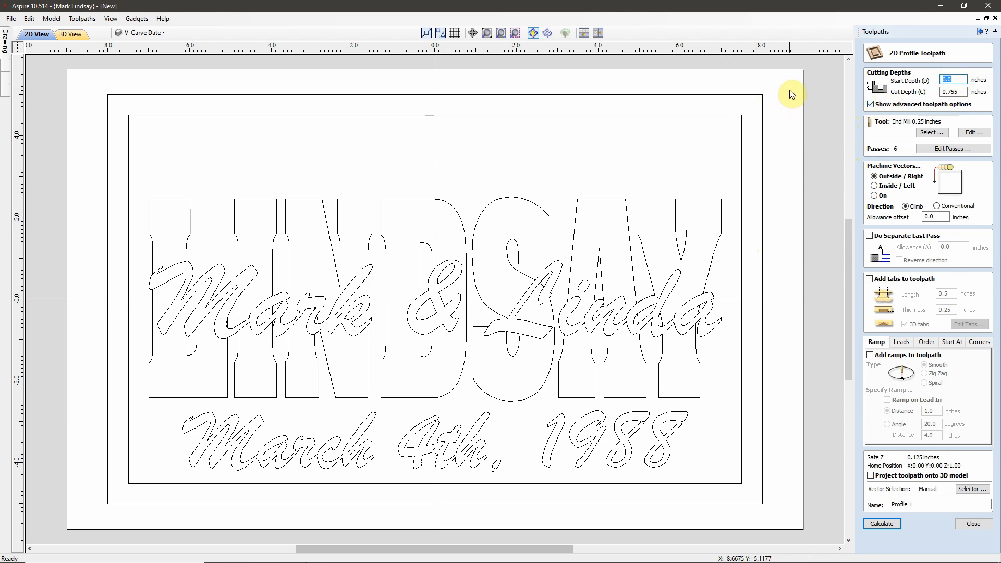
{"action": "left_click", "coordinate": [964, 91]}
{"action": "left_click_drag", "start_coordinate": [964, 91], "coordinate": [934, 92]}
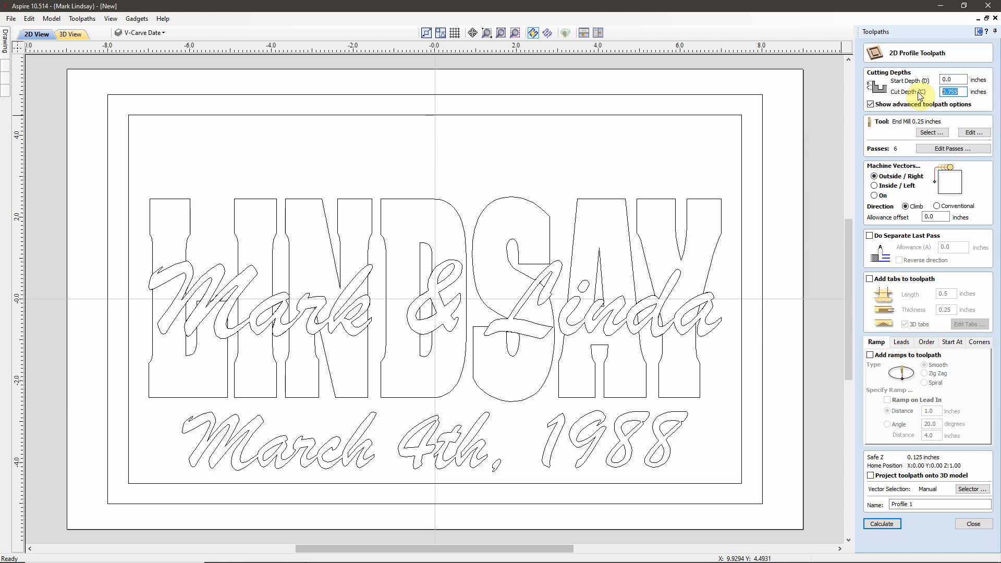
{"action": "type", "text": "z+.005"}
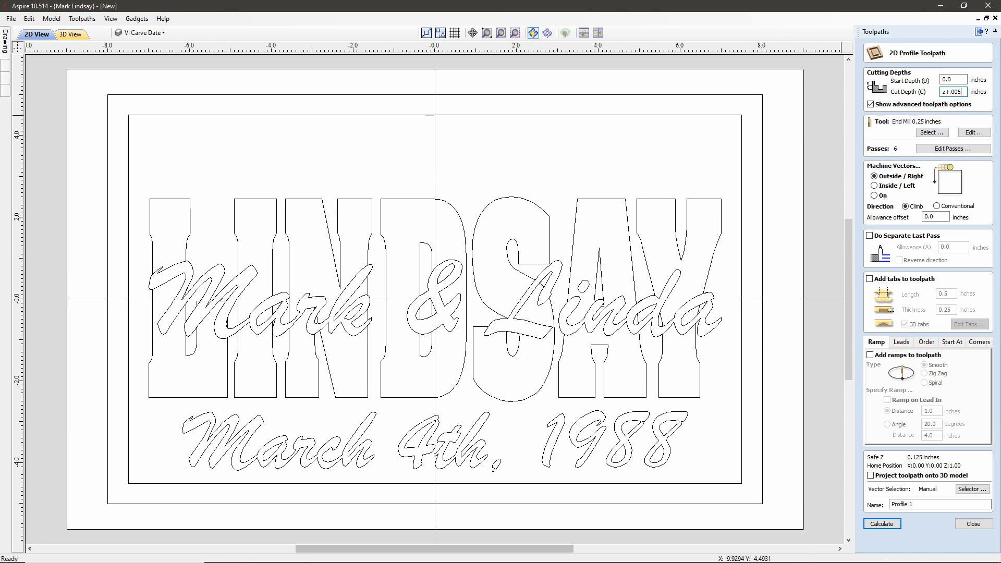
{"action": "key", "text": "Return"}
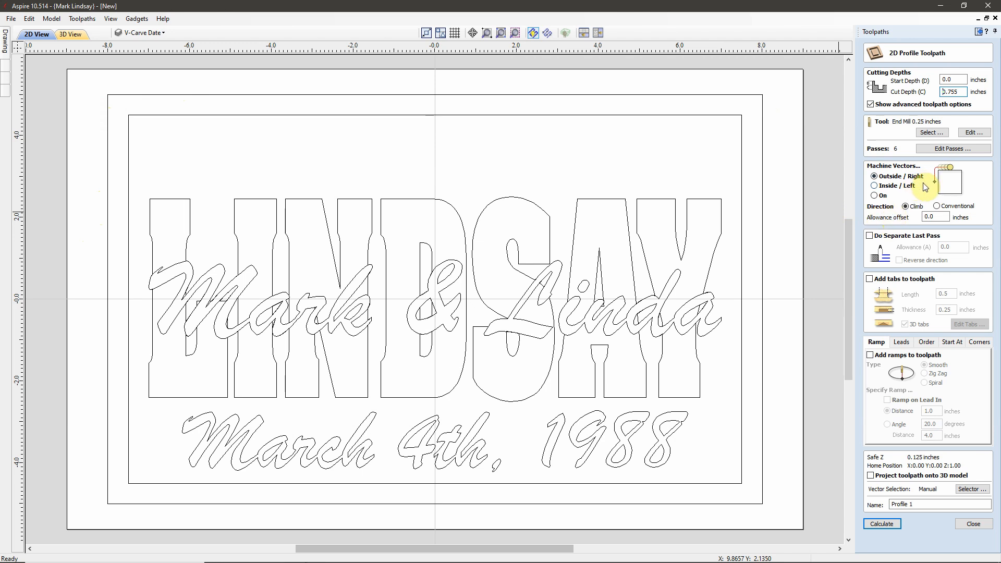
Step: Enable a separate last pass with a 0.01-inch allowance on the profile toolpath
{"action": "left_click", "coordinate": [869, 236]}
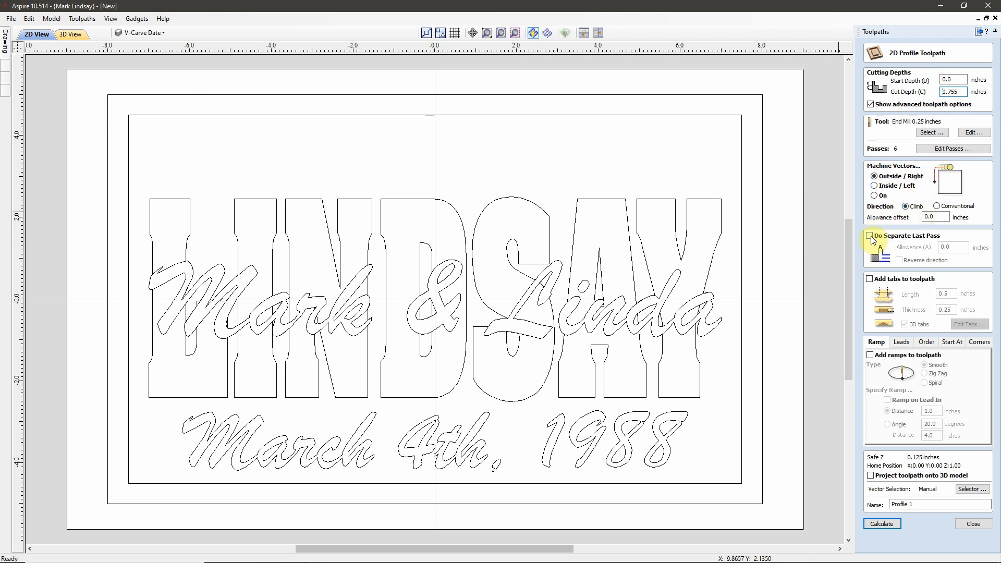
{"action": "left_click", "coordinate": [955, 246]}
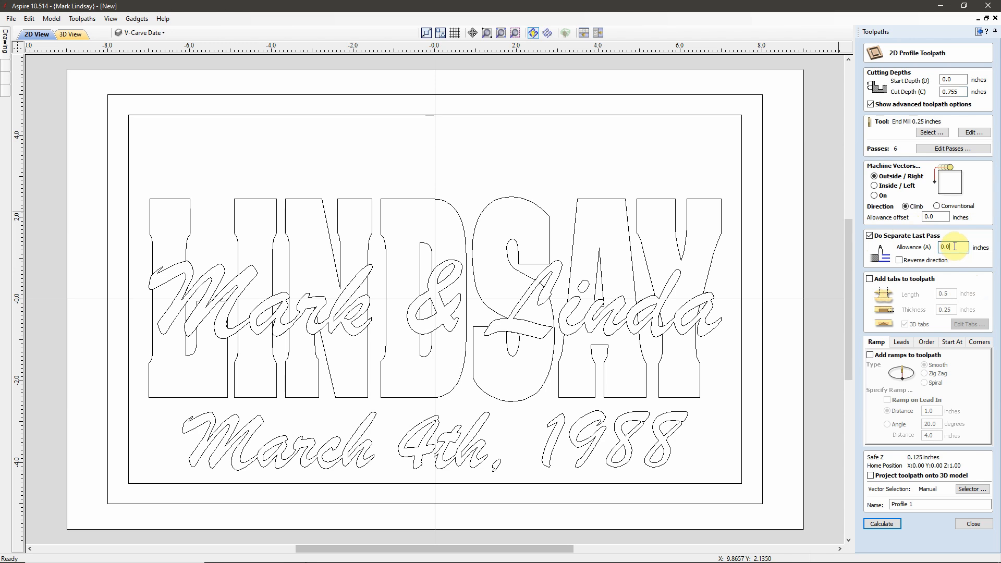
{"action": "type", "text": "1"}
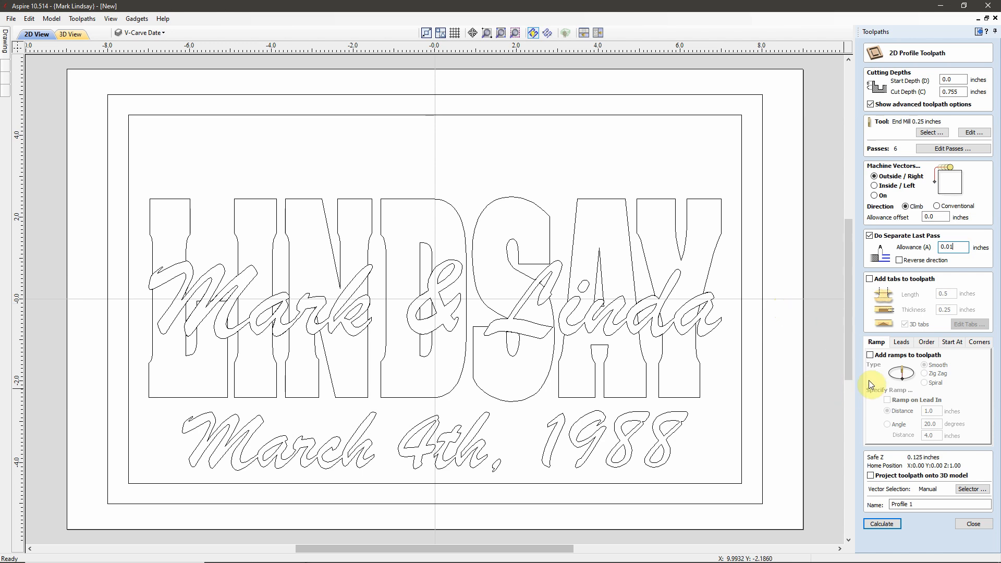
Step: Add smooth ramps with a 1.0-inch distance, checking the Corners settings
{"action": "left_click", "coordinate": [870, 357]}
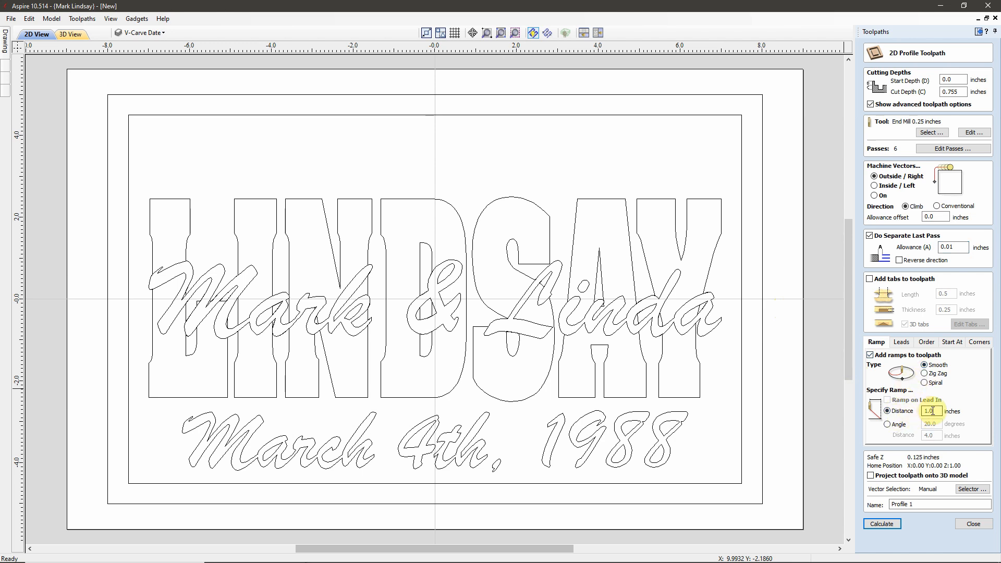
{"action": "left_click", "coordinate": [980, 343]}
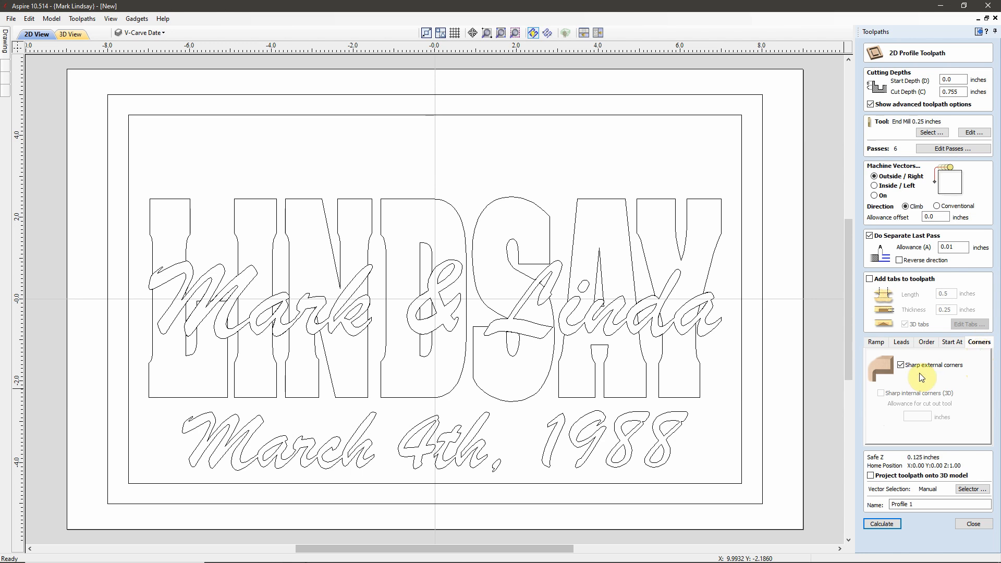
{"action": "left_click", "coordinate": [877, 342]}
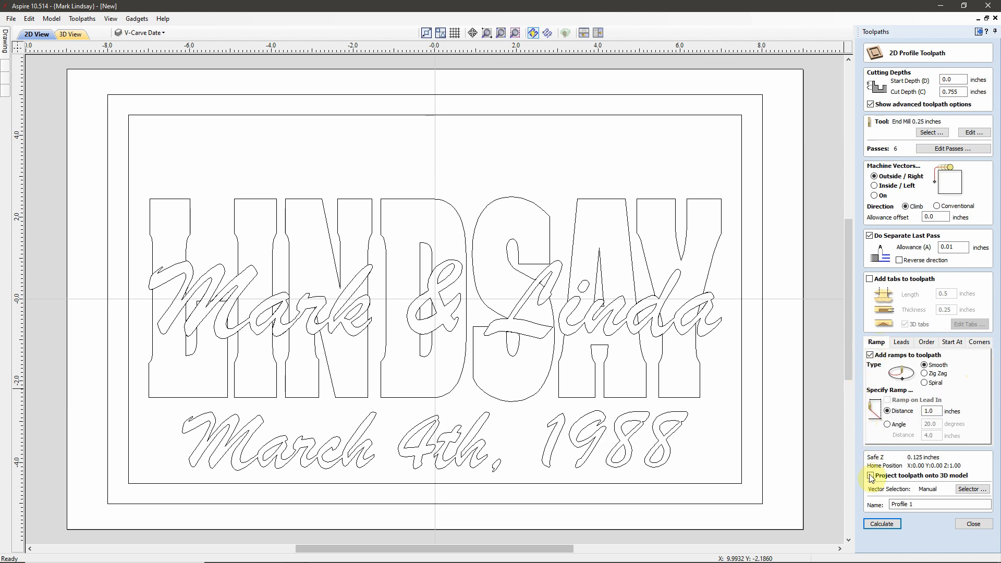
Step: Set the vector selector to Outer Border instead of V-Carve Date, and rename the toolpath Cutout
{"action": "left_click", "coordinate": [973, 490]}
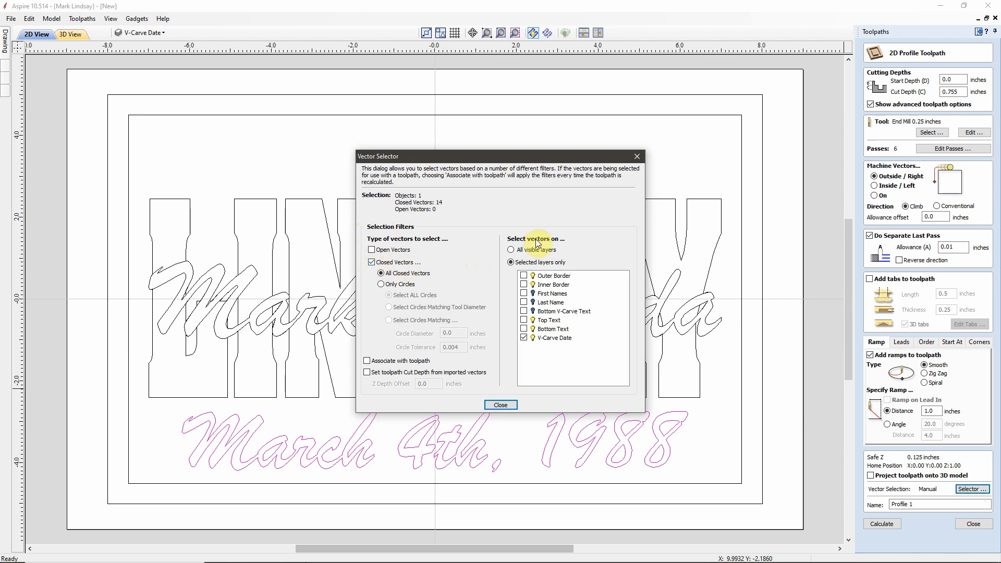
{"action": "left_click", "coordinate": [524, 275]}
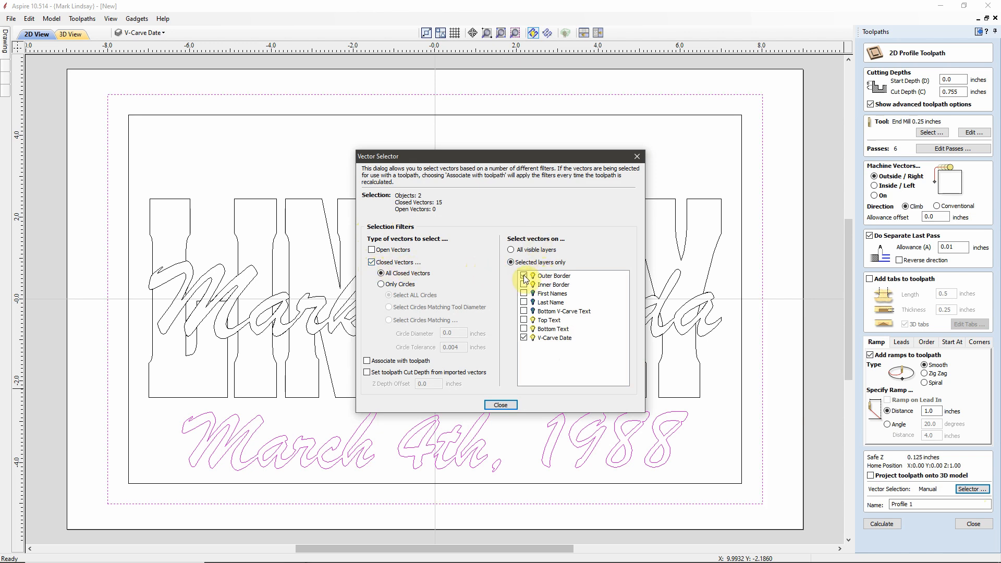
{"action": "left_click", "coordinate": [525, 338]}
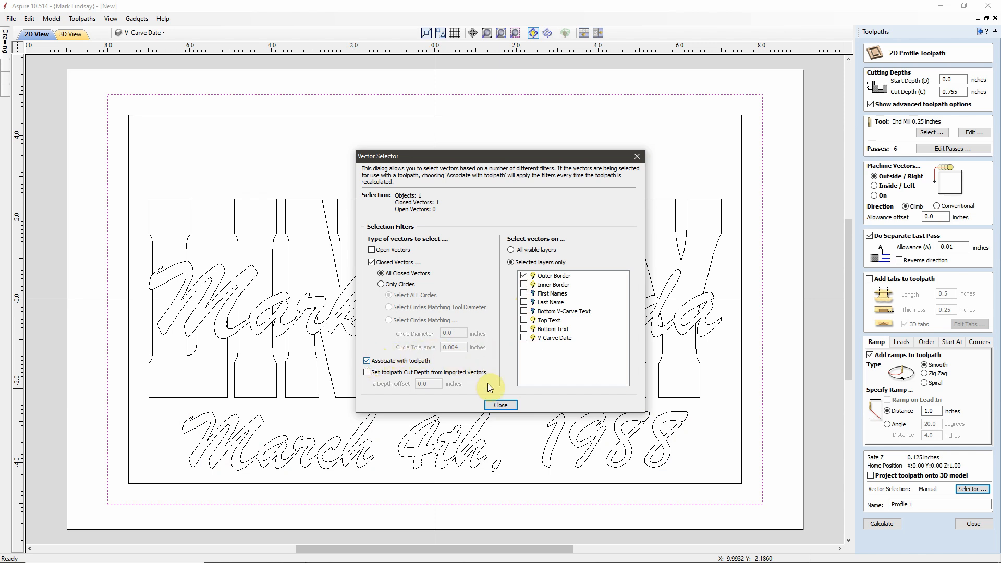
{"action": "left_click", "coordinate": [501, 405]}
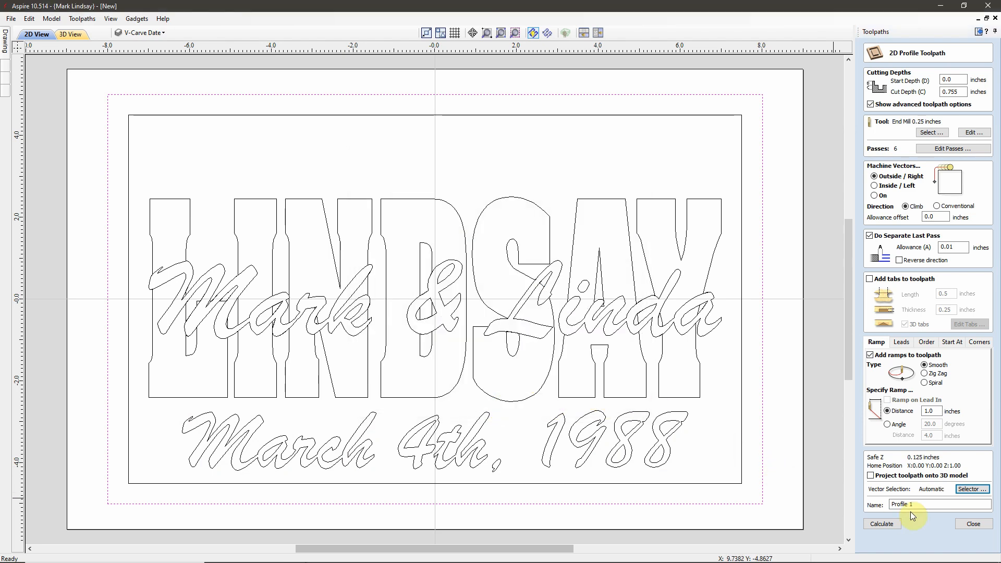
{"action": "triple_click", "coordinate": [925, 505]}
{"action": "type", "text": "Cutout"}
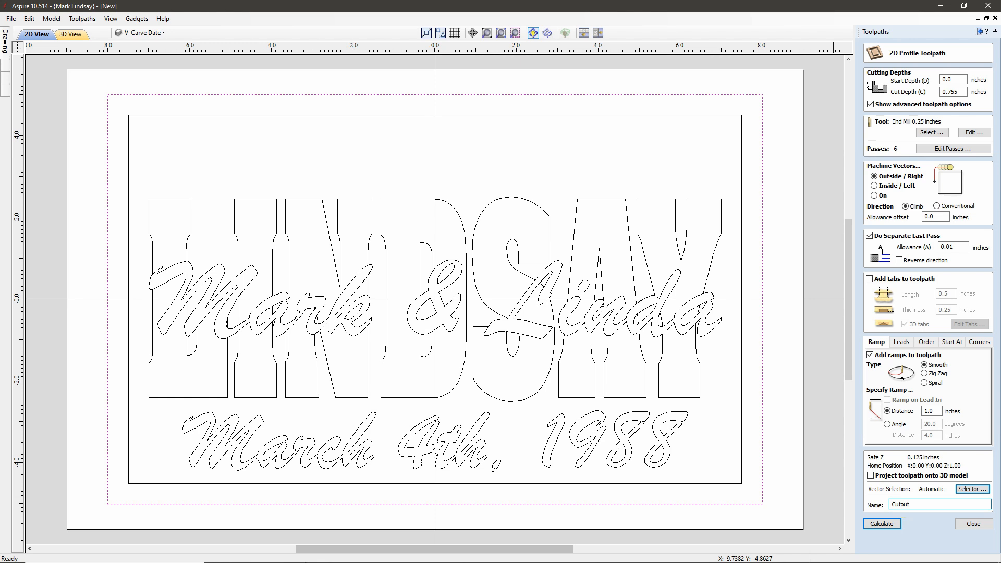
Step: Calculate Cutout past the cut-through warning and simulate it in top view
{"action": "left_click", "coordinate": [887, 525]}
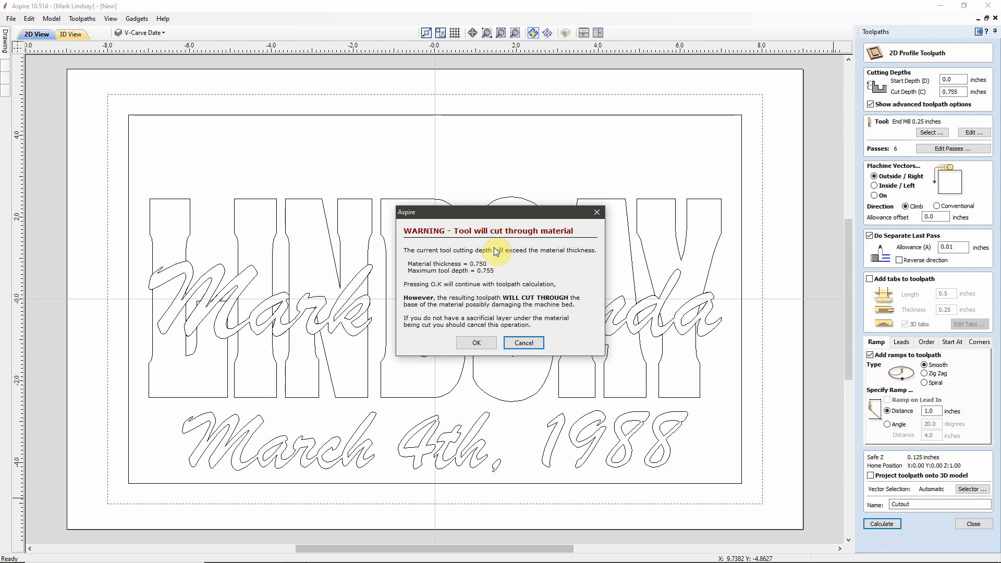
{"action": "left_click", "coordinate": [476, 343]}
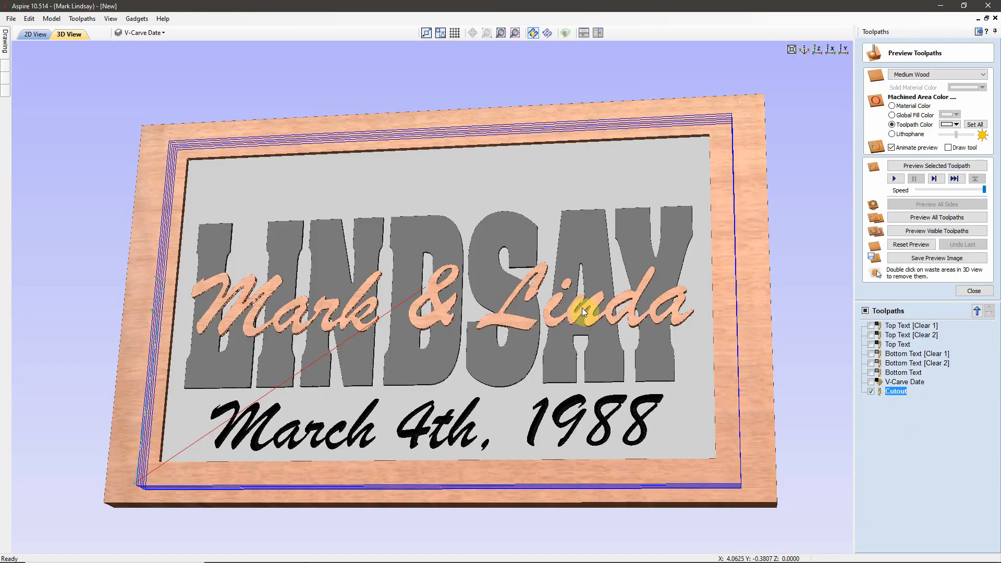
{"action": "left_click", "coordinate": [819, 52]}
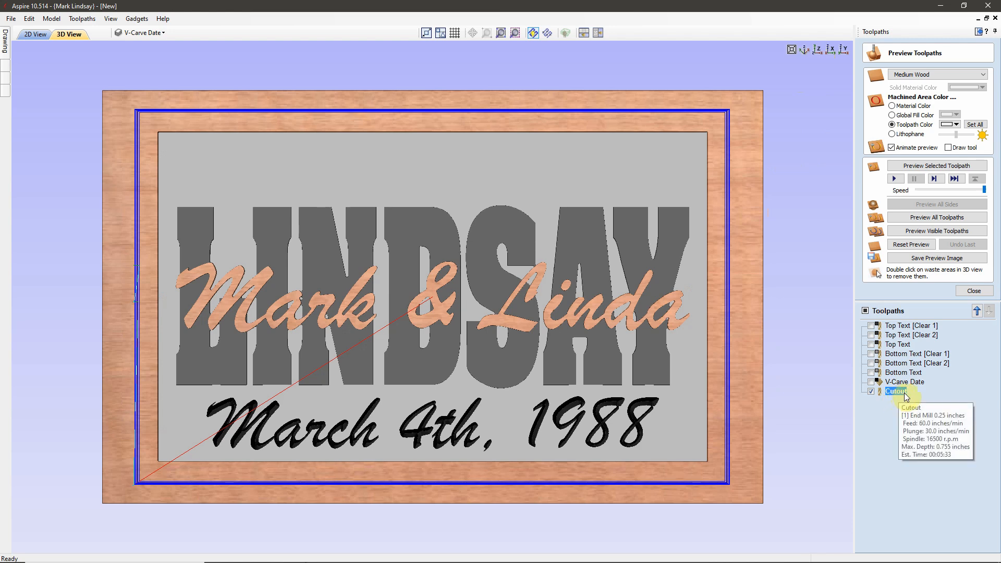
{"action": "left_click", "coordinate": [937, 166]}
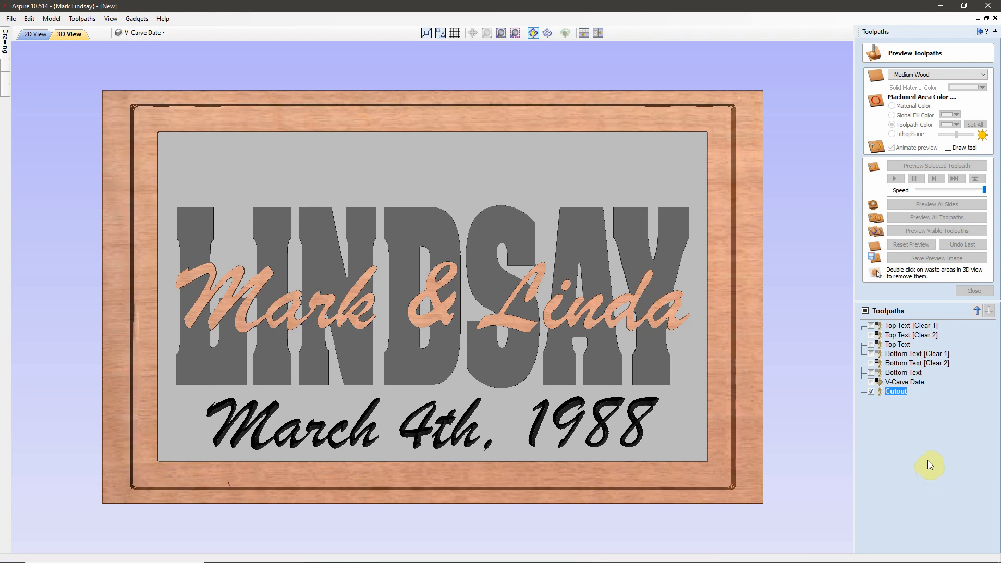
Step: Remove the waste stock around the cutout, orbit to an angled view, and show the material texture list
{"action": "double_click", "coordinate": [747, 353]}
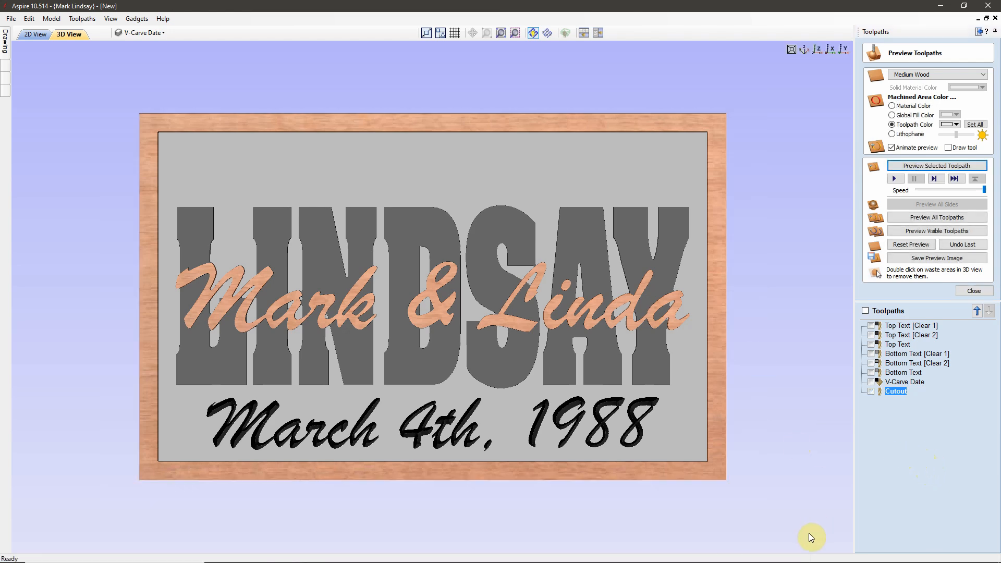
{"action": "left_click_drag", "start_coordinate": [570, 502], "coordinate": [489, 409]}
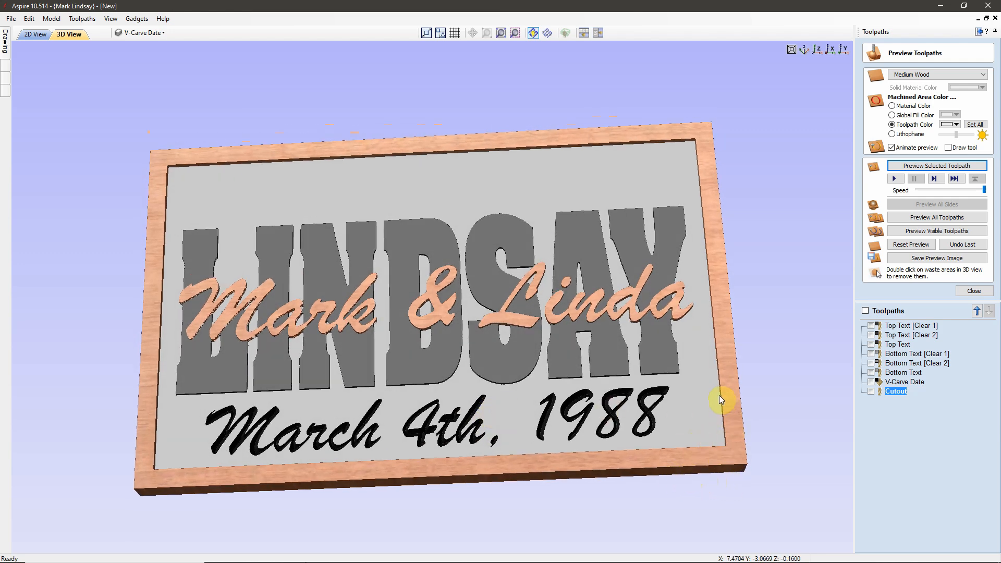
{"action": "left_click", "coordinate": [982, 79]}
{"action": "scroll", "coordinate": [992, 126], "scroll_direction": "up", "scroll_amount": 2}
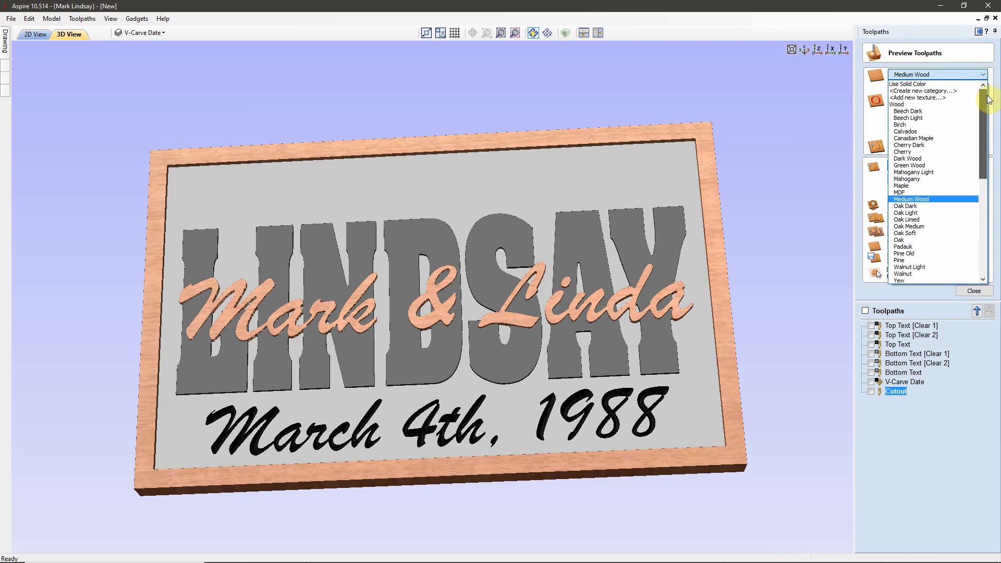
Step: Render the preview material as a solid black colour instead of Medium Wood
{"action": "left_click", "coordinate": [924, 84]}
{"action": "left_click", "coordinate": [984, 89]}
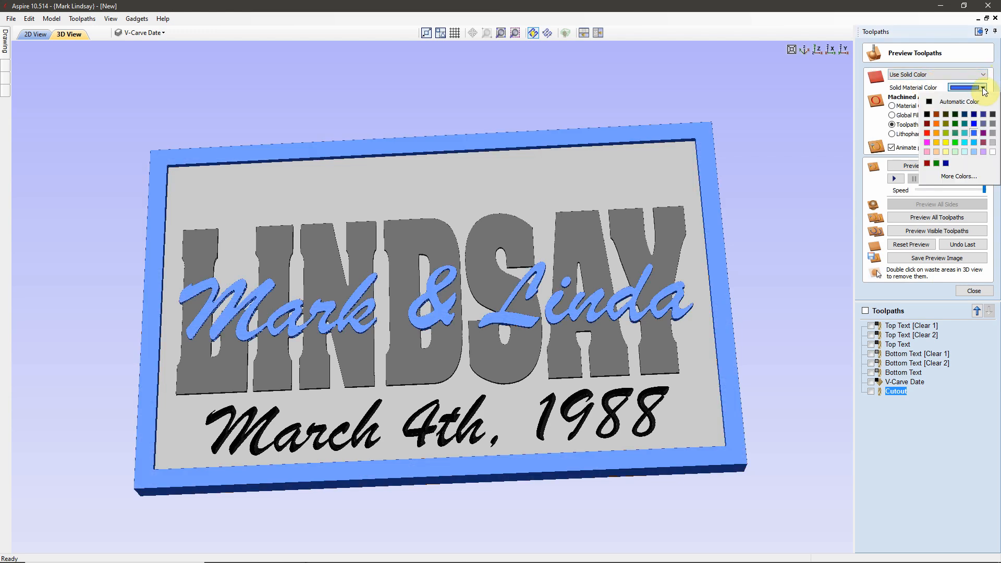
{"action": "left_click", "coordinate": [928, 116]}
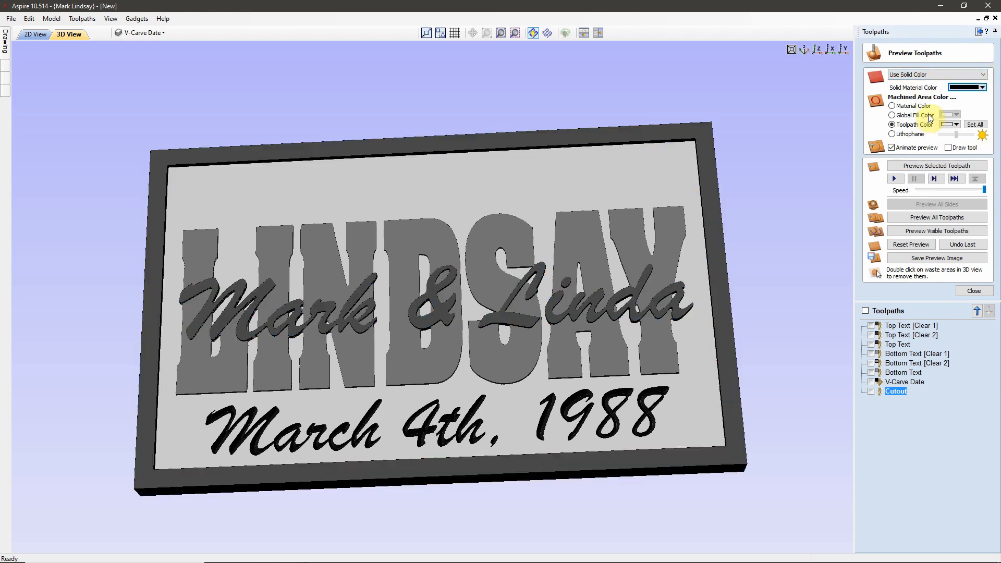
Step: Orbit and zoom around the sign to inspect the date text and carving depth
{"action": "left_click_drag", "start_coordinate": [723, 351], "coordinate": [577, 342]}
{"action": "scroll", "coordinate": [599, 333], "scroll_direction": "up", "scroll_amount": 5}
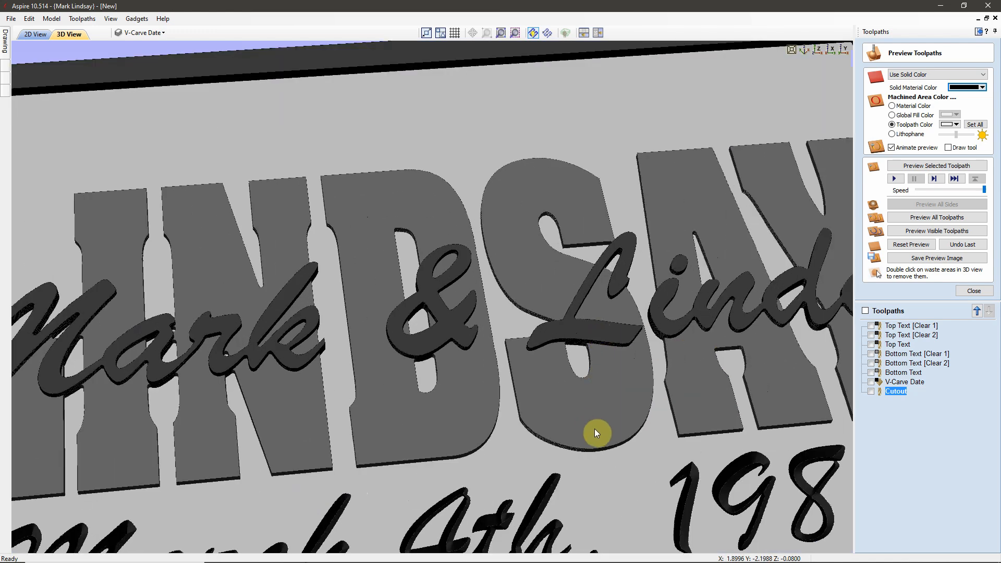
{"action": "left_click_drag", "start_coordinate": [587, 427], "coordinate": [523, 237]}
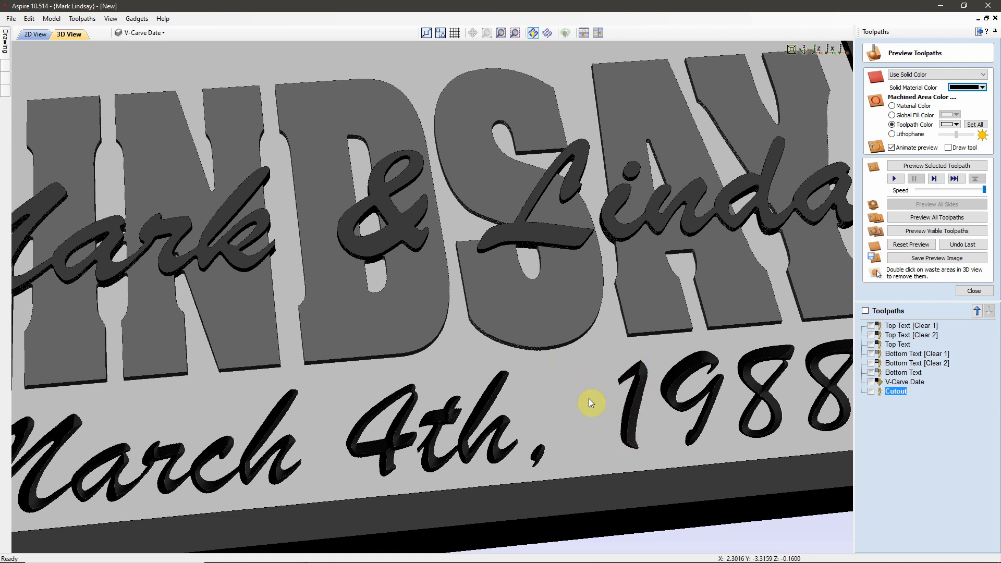
{"action": "left_click_drag", "start_coordinate": [557, 316], "coordinate": [552, 258]}
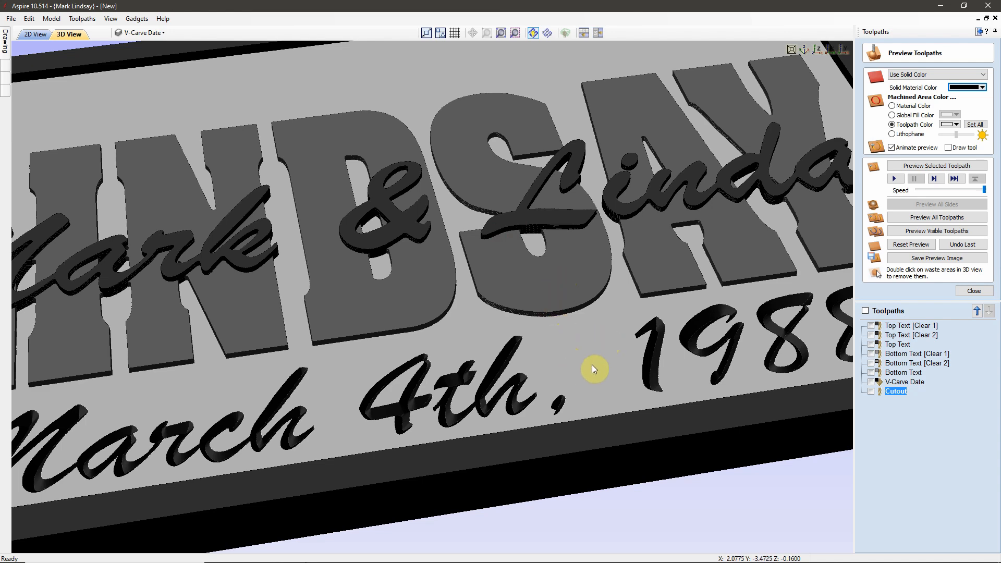
{"action": "left_click_drag", "start_coordinate": [627, 316], "coordinate": [645, 236]}
{"action": "scroll", "coordinate": [636, 341], "scroll_direction": "up", "scroll_amount": 4}
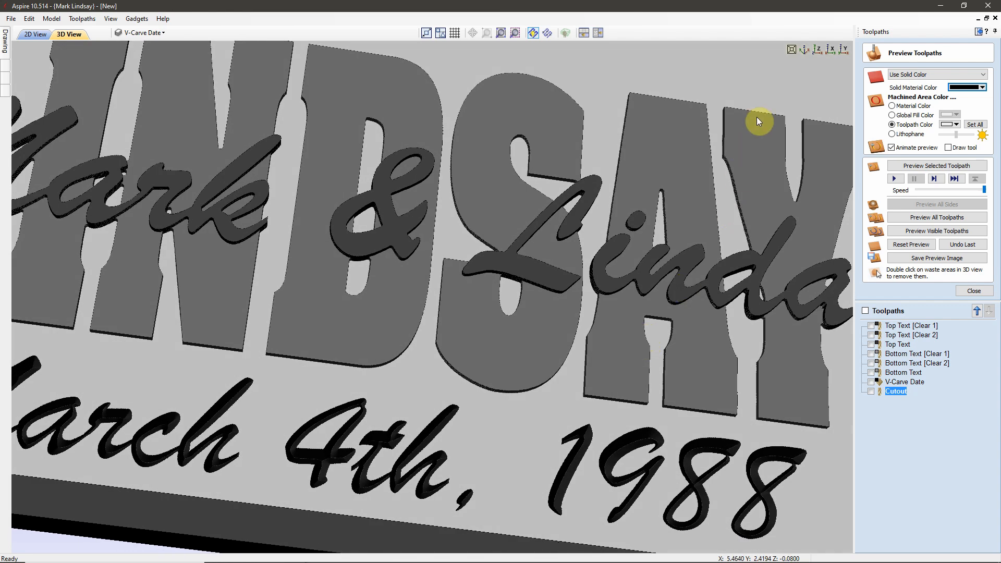
Step: Return to top view fitted to the whole sign and bring back the Drawing tools
{"action": "left_click", "coordinate": [818, 50]}
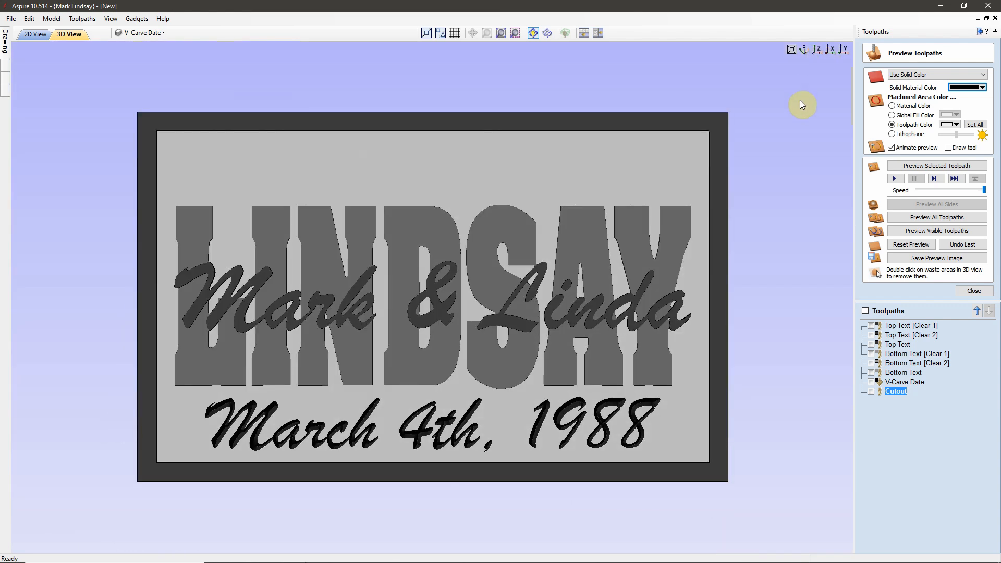
{"action": "left_click", "coordinate": [791, 50]}
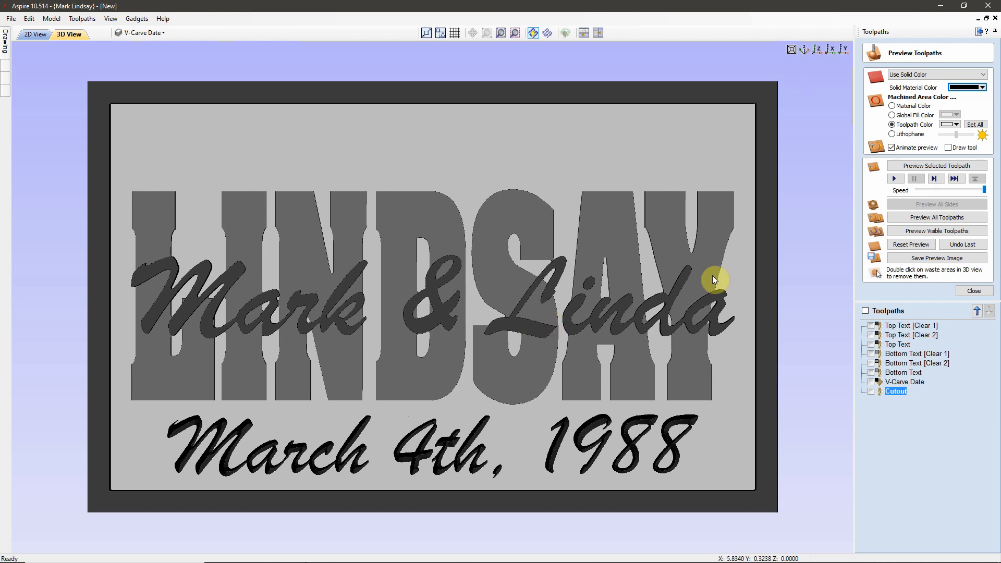
{"action": "left_click", "coordinate": [979, 31]}
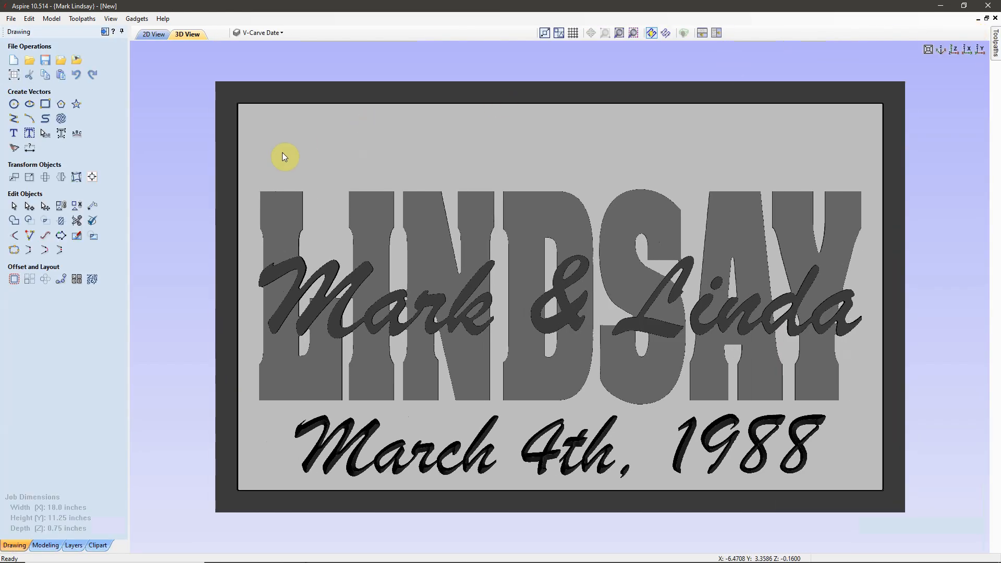
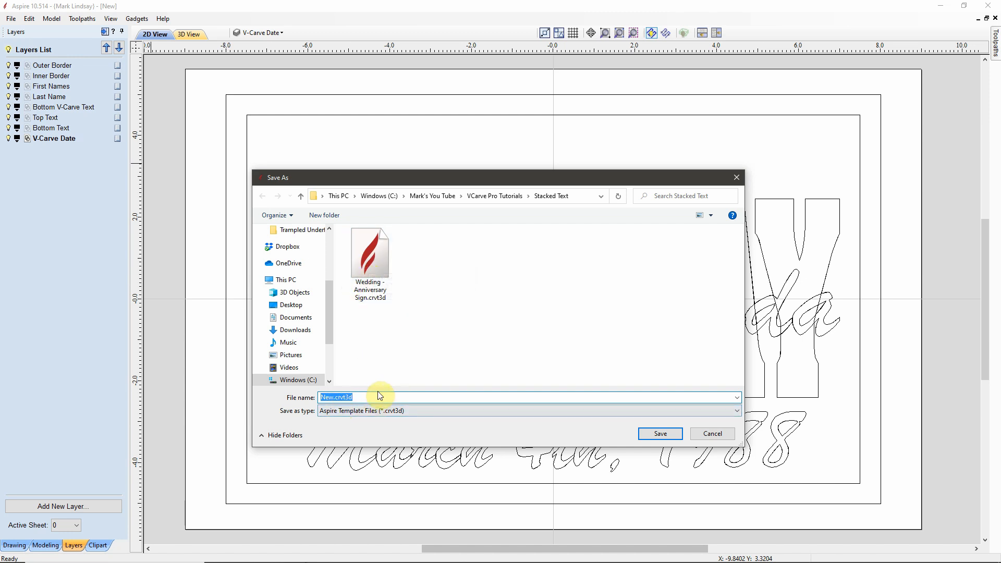
Step: Save the template as 'Wedding - Anniversary Sign.crvt3d', overwriting the existing file
{"action": "type", "text": "Wed"}
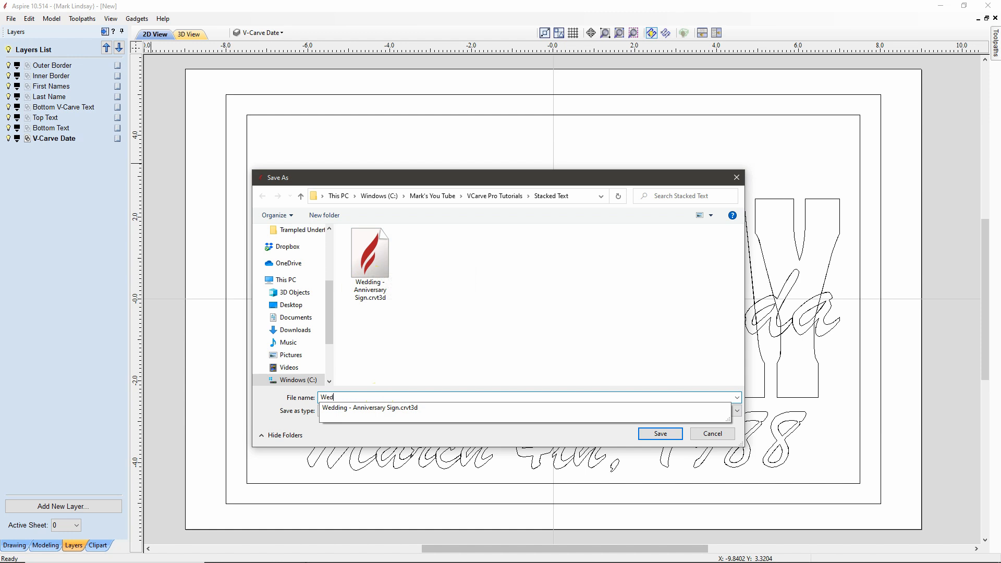
{"action": "type", "text": "ding - Av"}
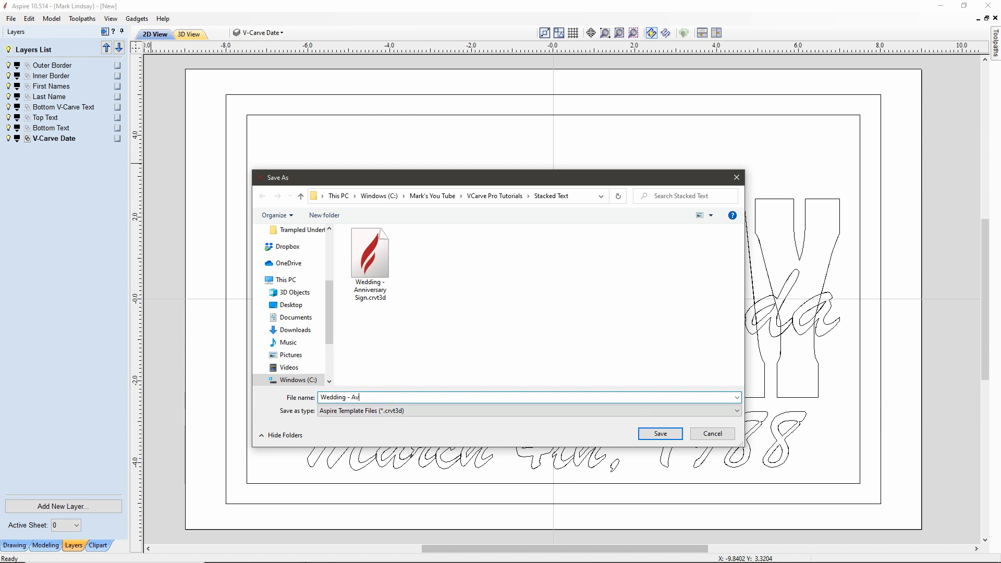
{"action": "type", "text": "viversary"}
{"action": "key", "text": "BackSpace"}
{"action": "key", "text": "BackSpace"}
{"action": "key", "text": "BackSpace"}
{"action": "key", "text": "BackSpace"}
{"action": "key", "text": "BackSpace"}
{"action": "key", "text": "BackSpace"}
{"action": "key", "text": "BackSpace"}
{"action": "key", "text": "BackSpace"}
{"action": "key", "text": "BackSpace"}
{"action": "key", "text": "BackSpace"}
{"action": "type", "text": "nniversary"}
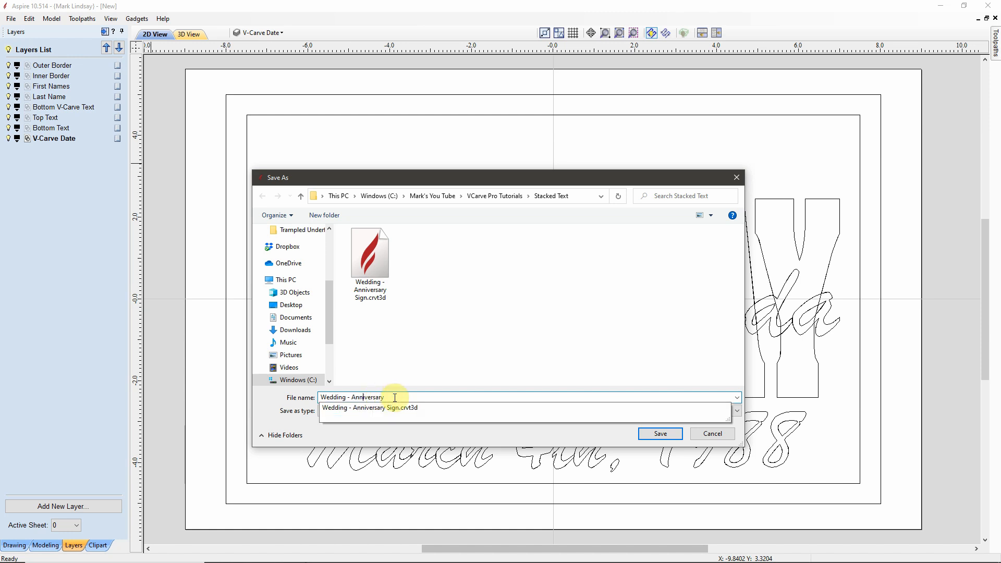
{"action": "type", "text": " Sign"}
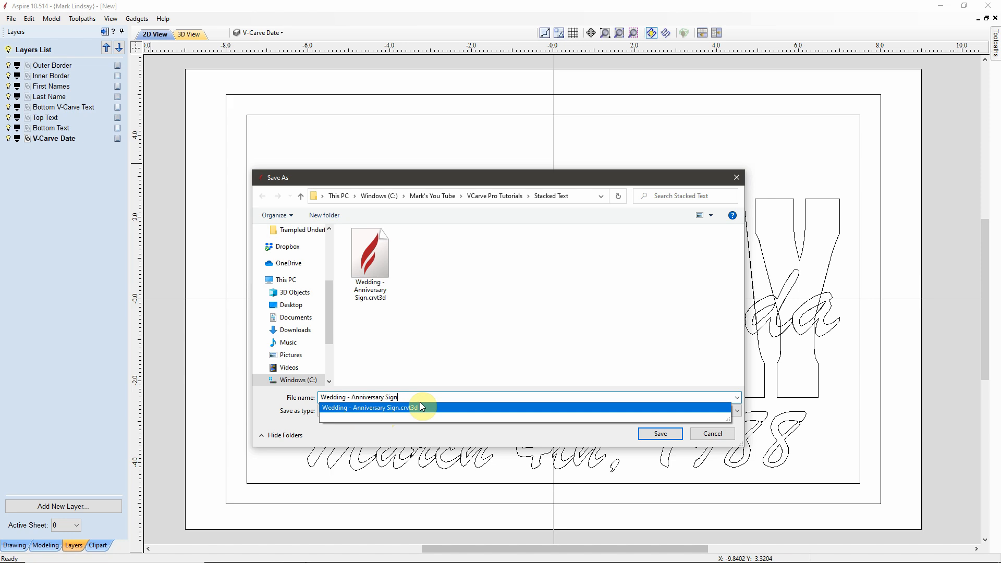
{"action": "left_click", "coordinate": [662, 435]}
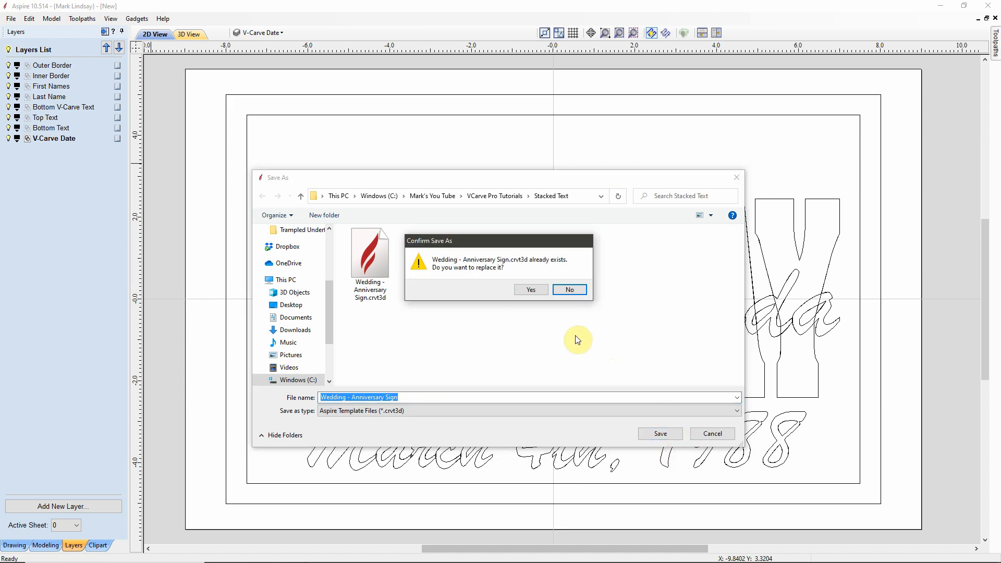
{"action": "left_click", "coordinate": [532, 290]}
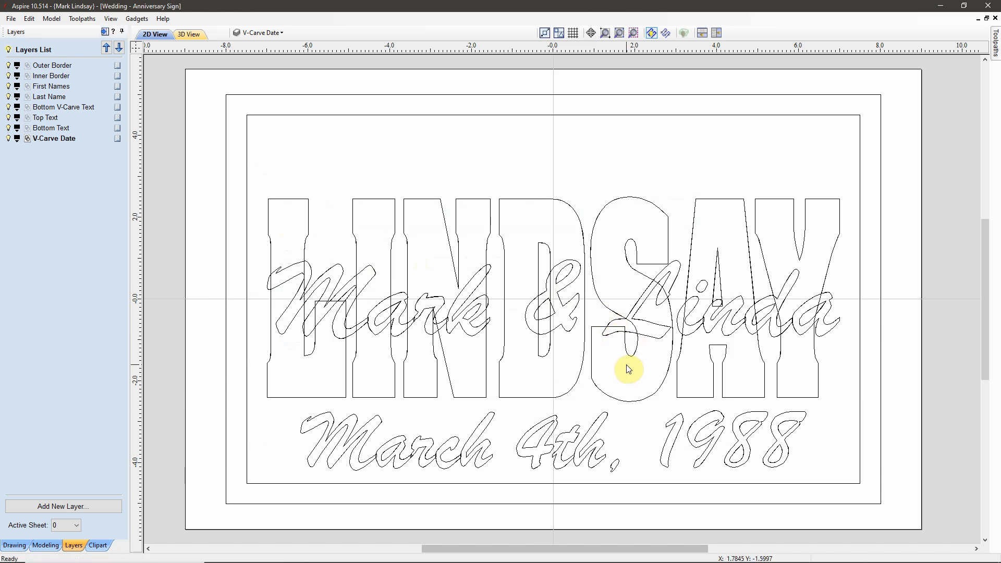
{"action": "mouse_move", "coordinate": [211, 560]}
{"action": "left_click", "coordinate": [242, 555]}
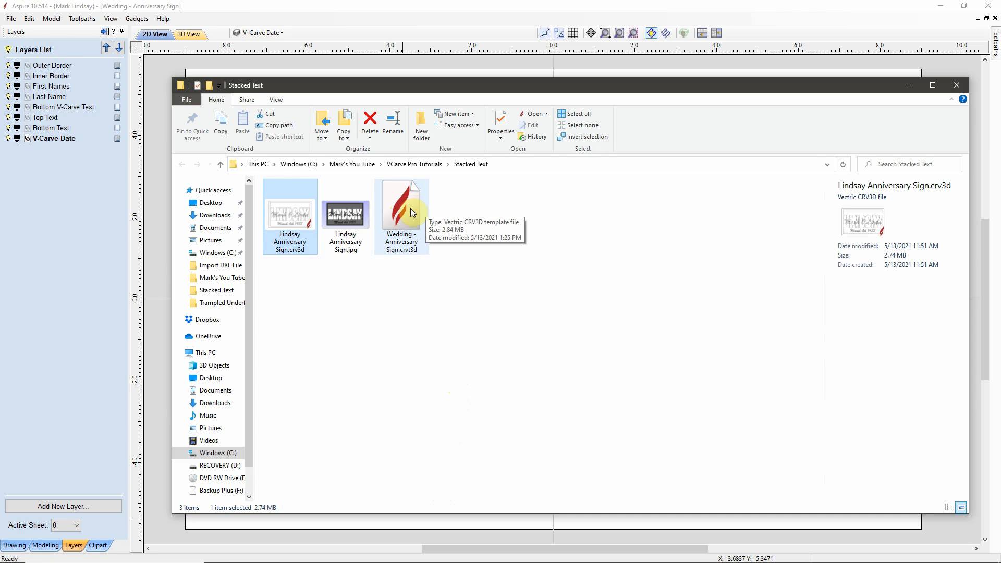
{"action": "left_click", "coordinate": [769, 9]}
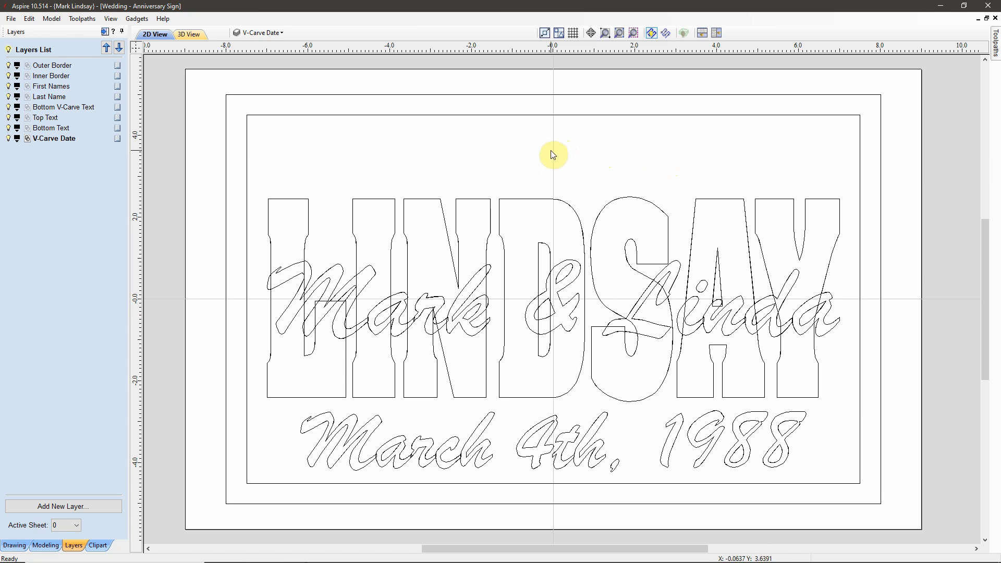
Step: Show the sign in the shaded 3D View with drawing tools collapsed, and start Save Preview Image as JPEG
{"action": "left_click", "coordinate": [74, 545]}
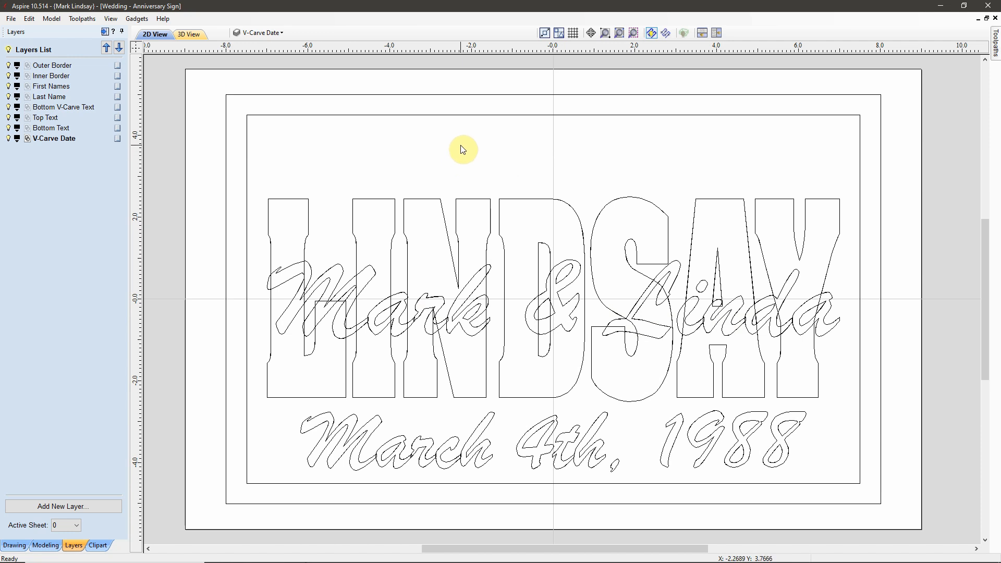
{"action": "left_click", "coordinate": [15, 546]}
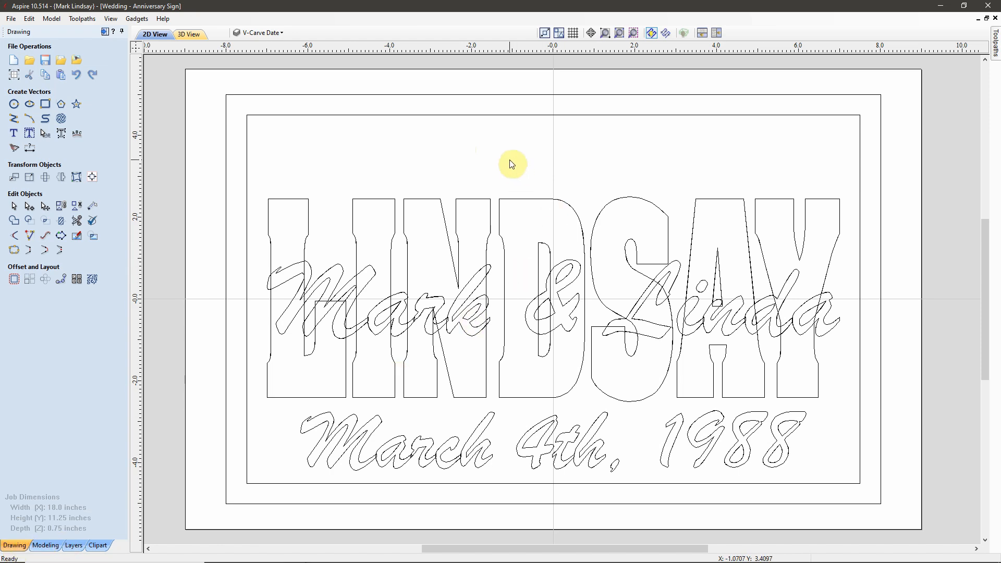
{"action": "left_click", "coordinate": [193, 34]}
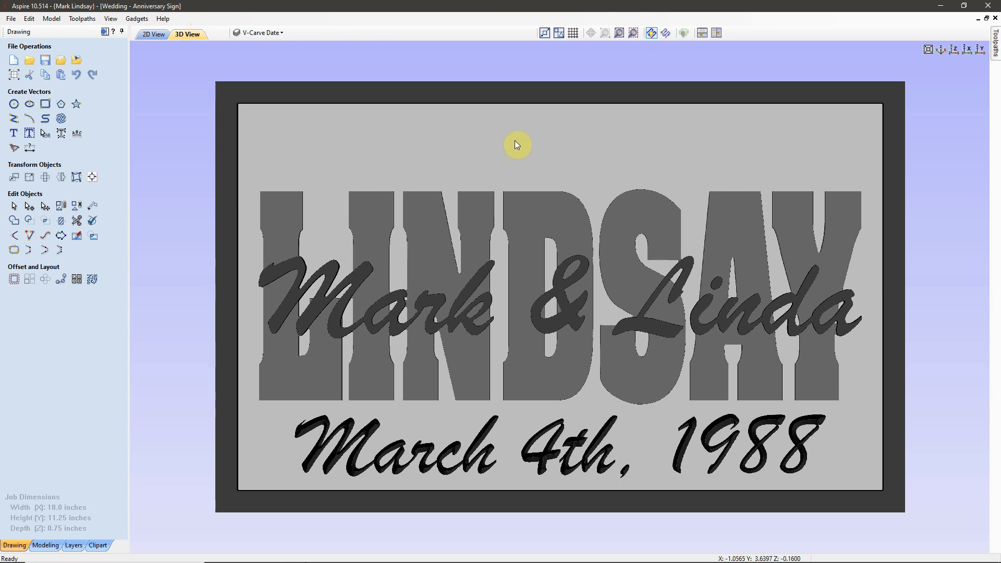
{"action": "left_click", "coordinate": [105, 32]}
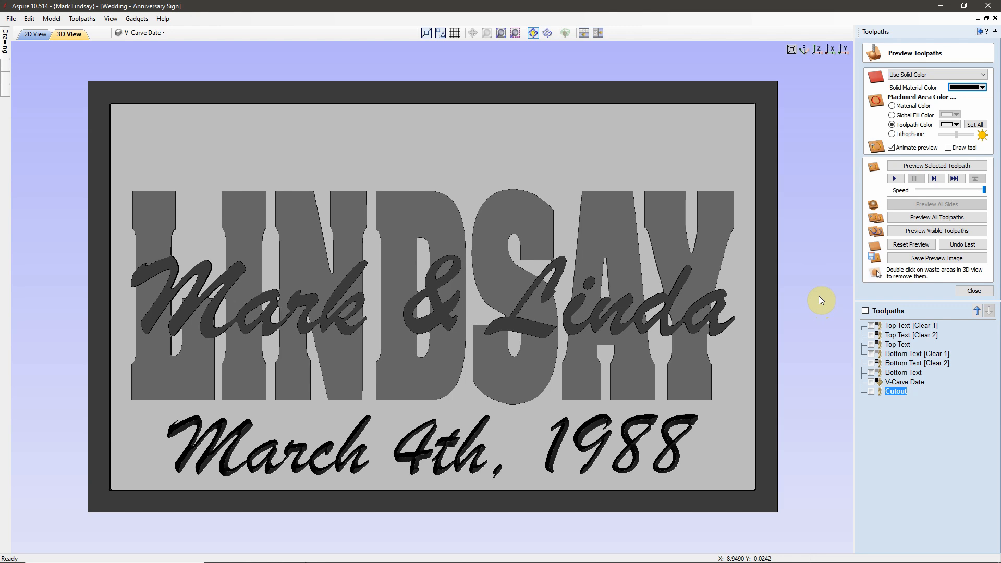
{"action": "left_click", "coordinate": [940, 259]}
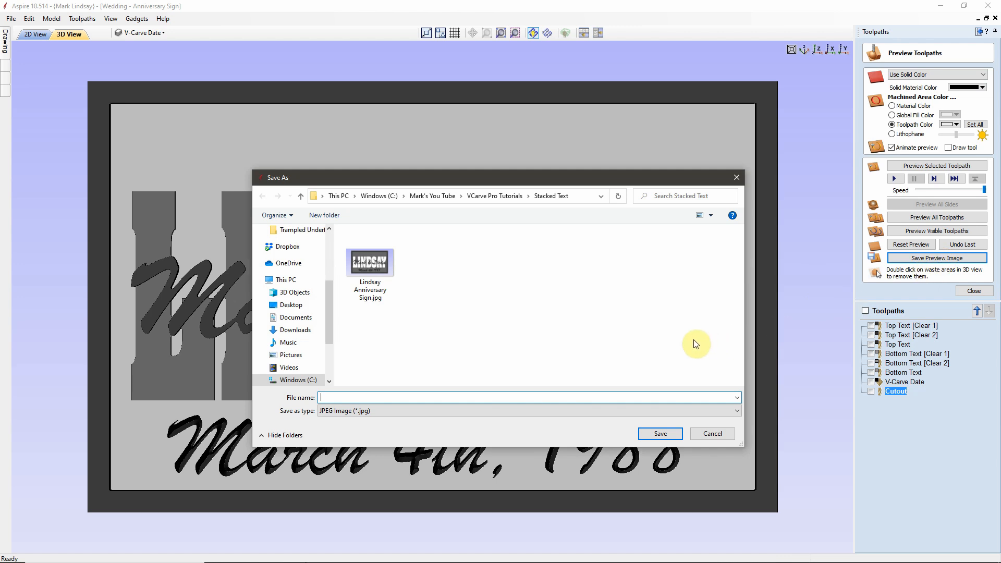
Step: Save the 3D preview over the existing 'Lindsay Anniversary Sign.jpg' in Stacked Text
{"action": "left_click", "coordinate": [367, 245]}
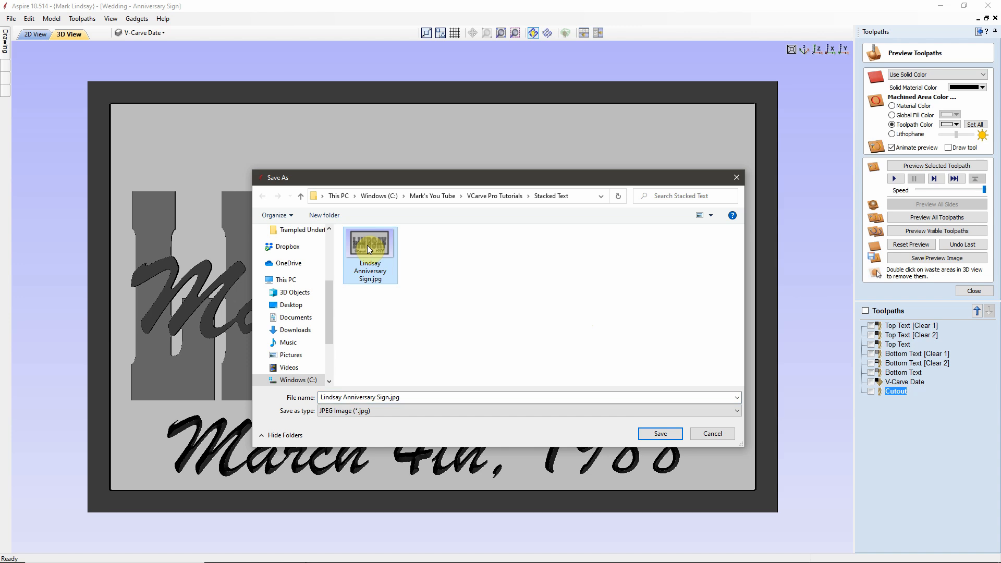
{"action": "left_click", "coordinate": [664, 436]}
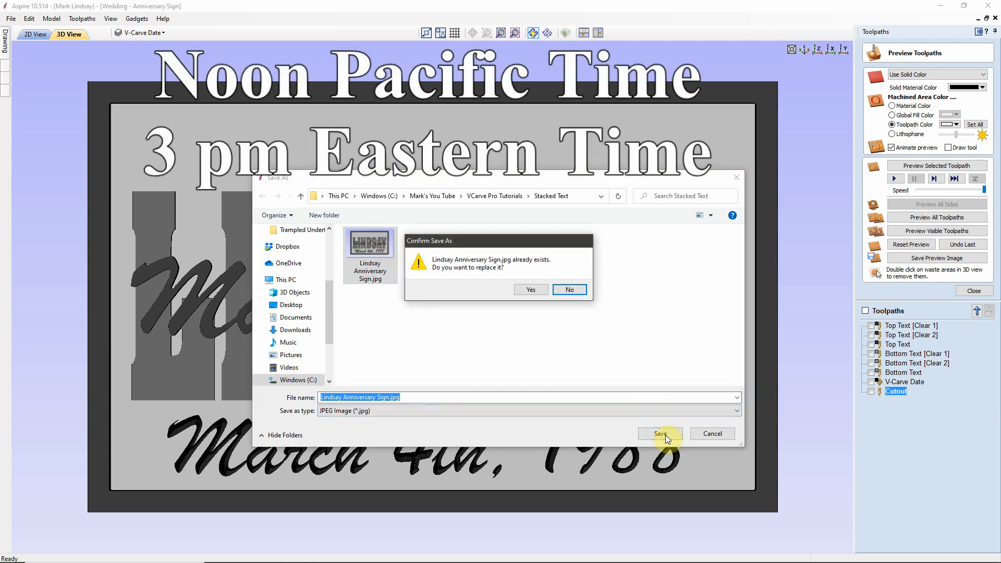
{"action": "left_click", "coordinate": [534, 289]}
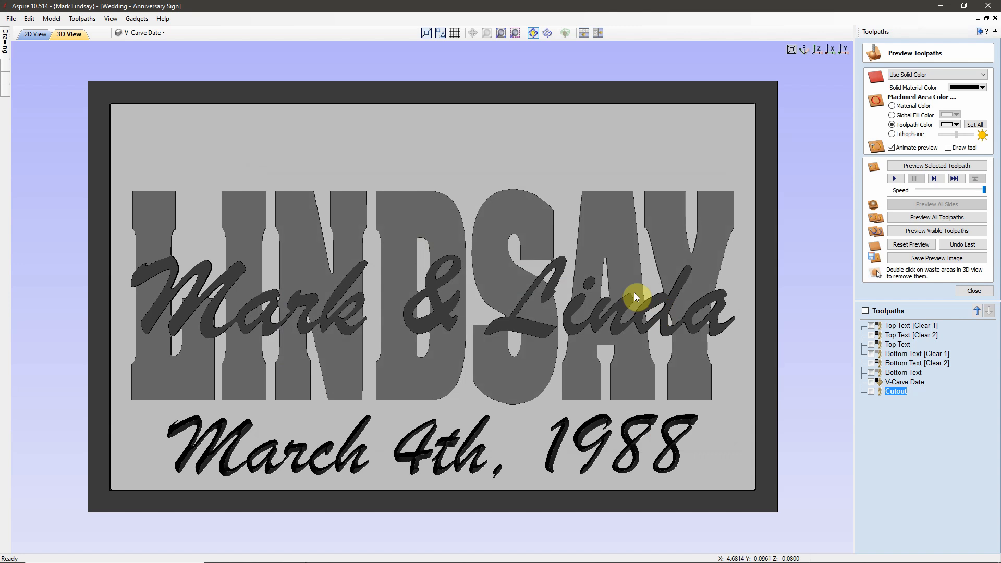
Step: Open 'Lindsay Anniversary Sign.jpg' from the Stacked Text folder in Photos, then close it
{"action": "mouse_move", "coordinate": [281, 561]}
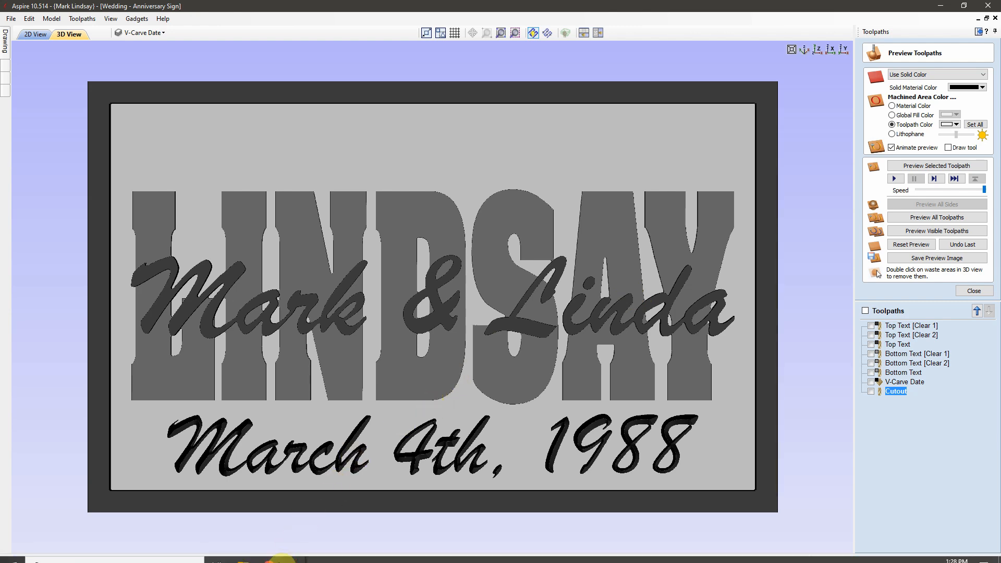
{"action": "mouse_move", "coordinate": [249, 552]}
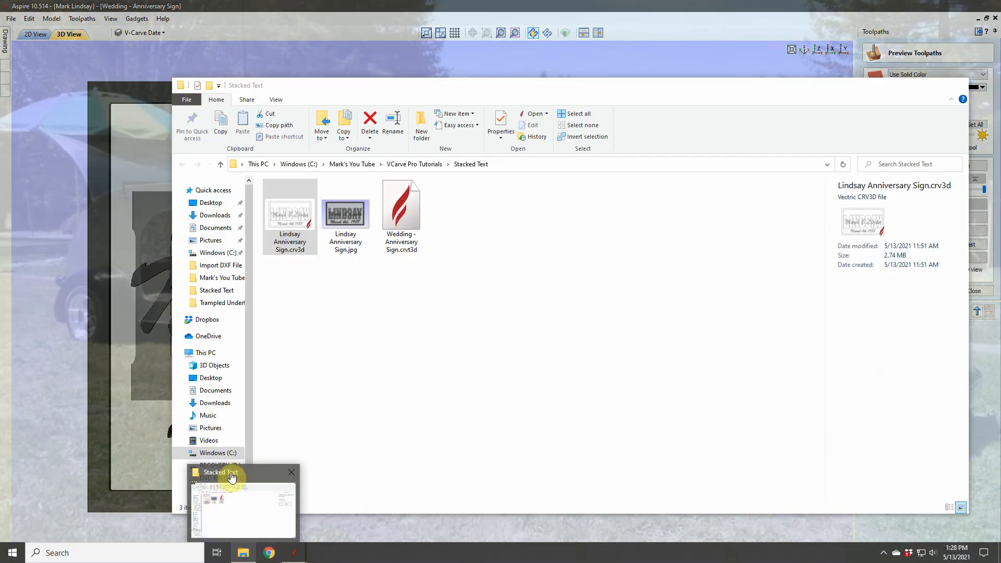
{"action": "left_click", "coordinate": [228, 475]}
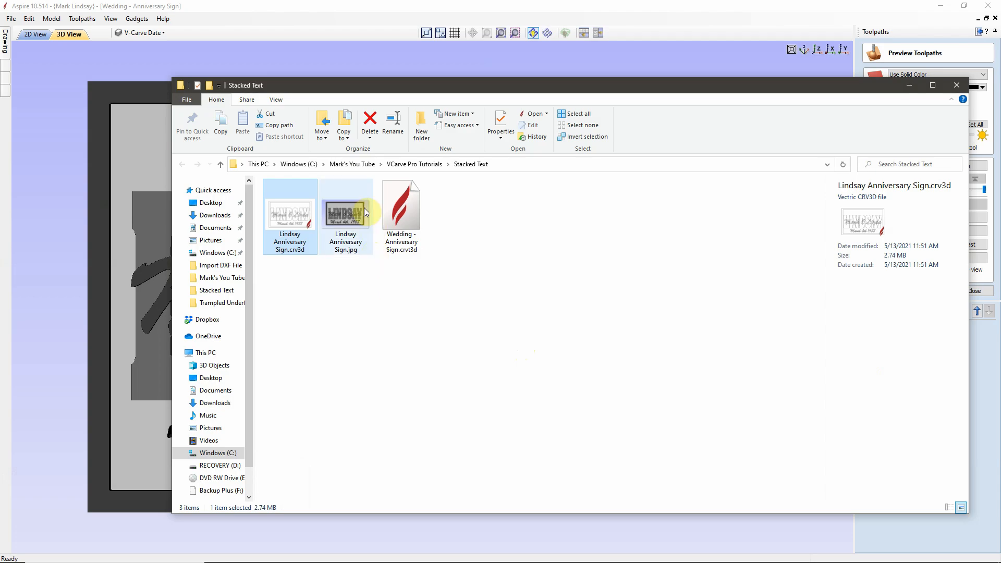
{"action": "double_click", "coordinate": [348, 215]}
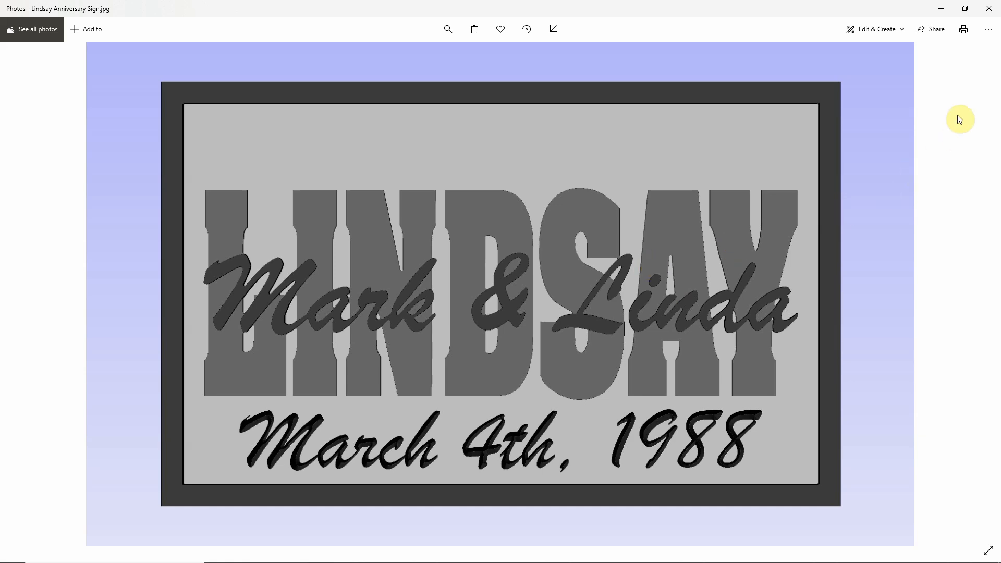
{"action": "left_click", "coordinate": [993, 10]}
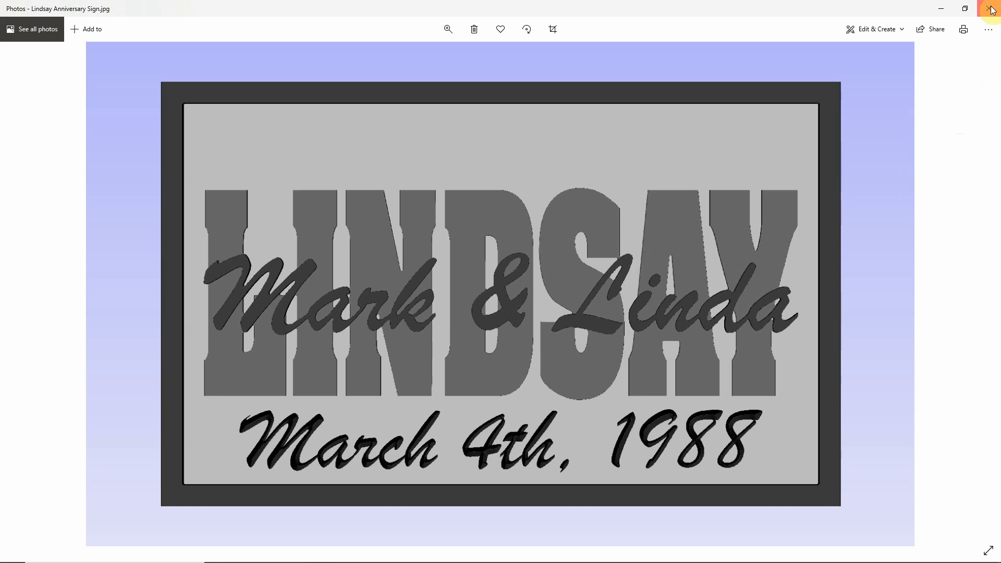
Step: Back in Aspire, tilt the 3D preview to the isometric view and zoom in on the sign
{"action": "left_click", "coordinate": [568, 284]}
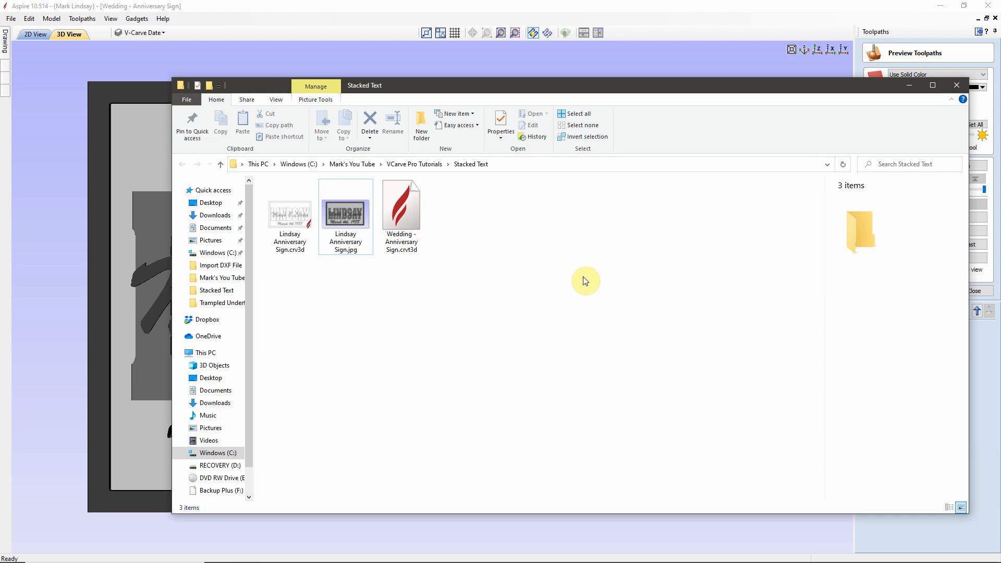
{"action": "left_click", "coordinate": [784, 7]}
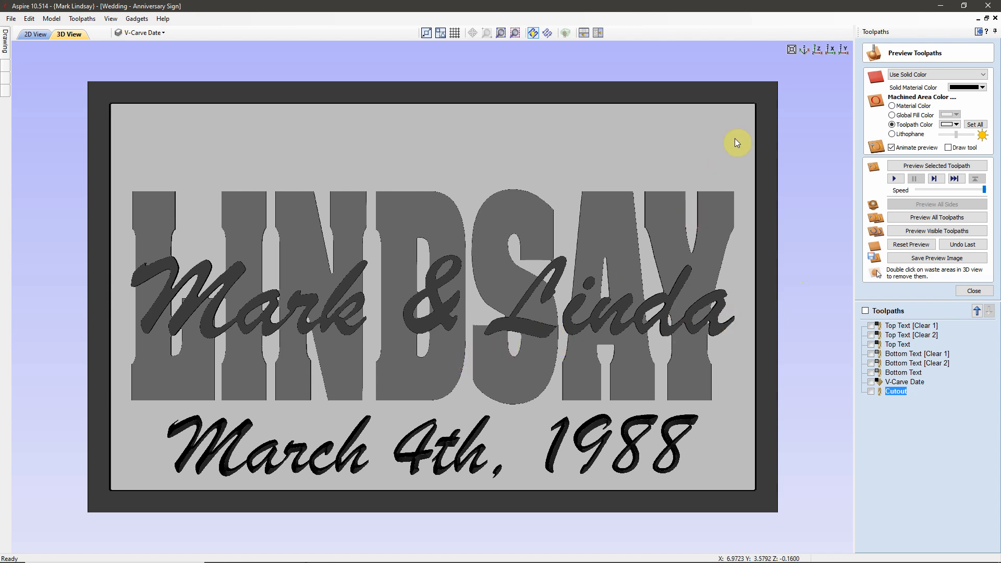
{"action": "left_click", "coordinate": [806, 51]}
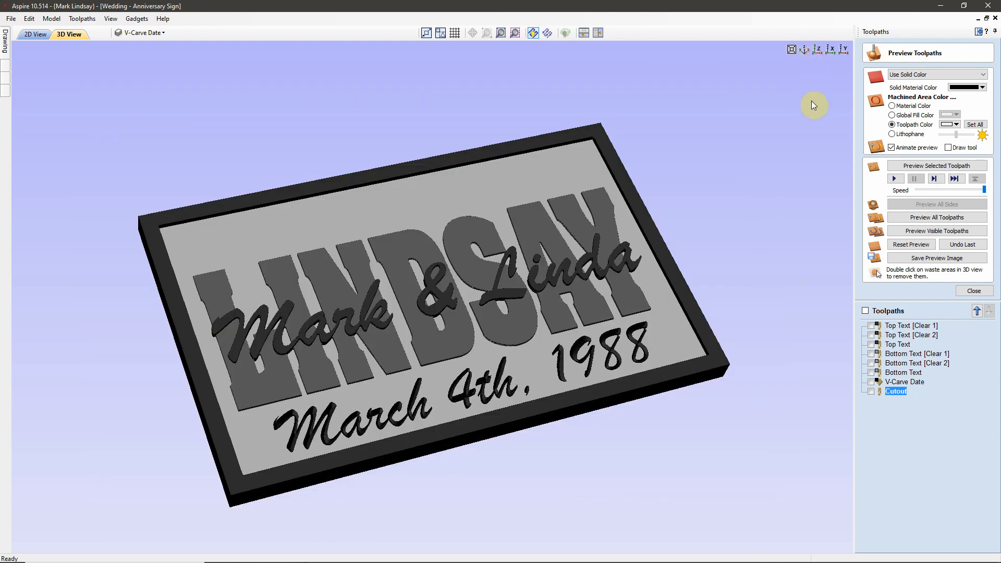
{"action": "scroll", "coordinate": [363, 403], "scroll_direction": "up", "scroll_amount": 2}
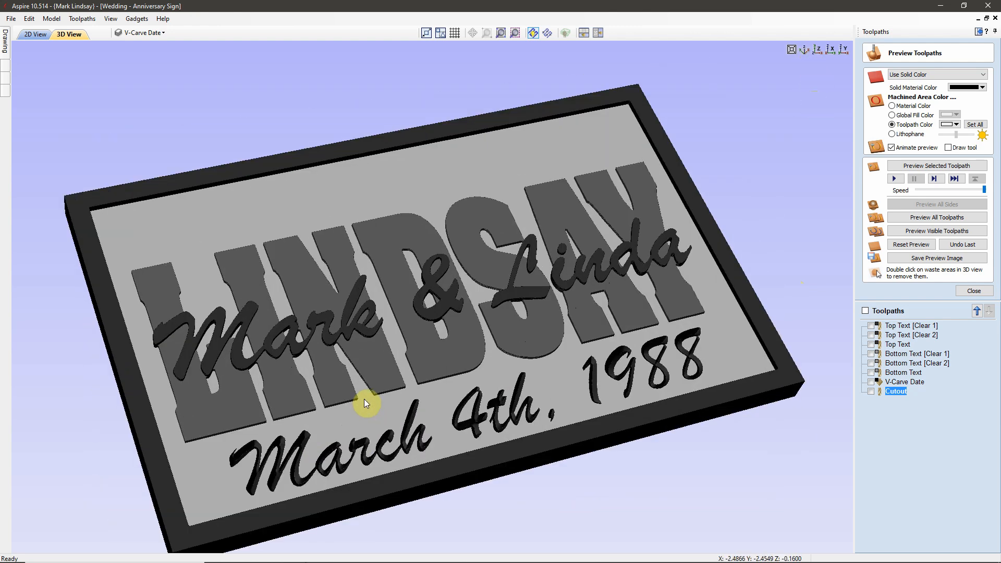